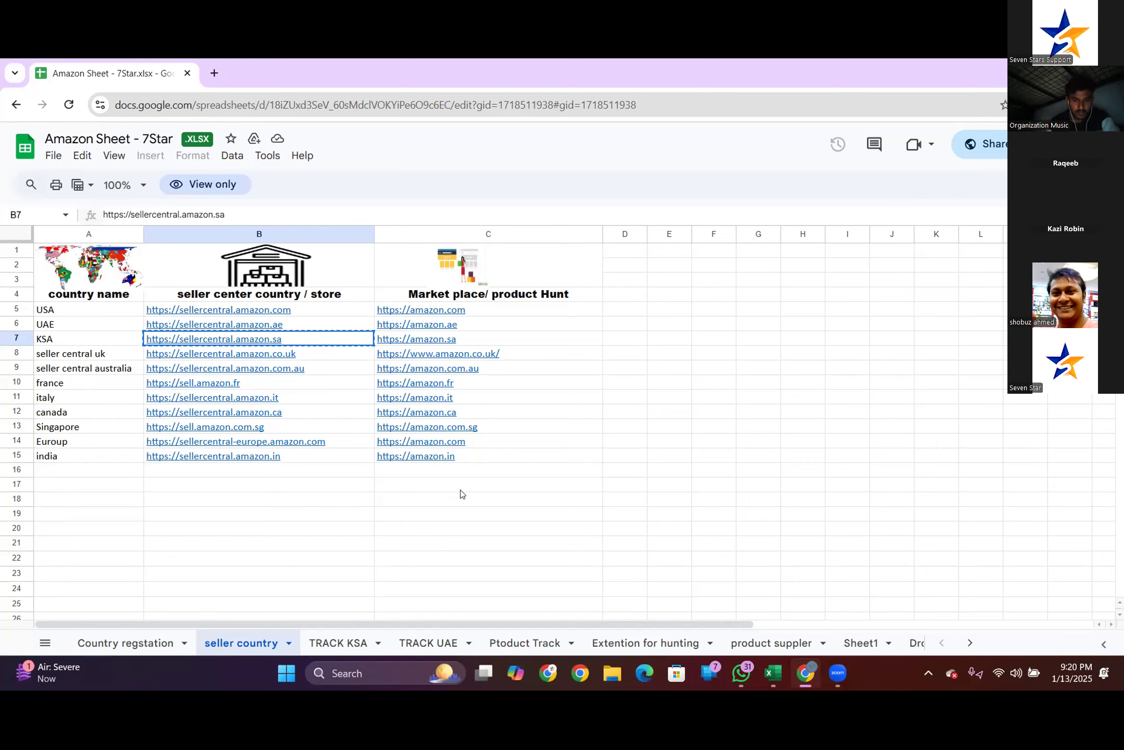
Go through the countries from USA to india on the seller country sheet and examine their Seller Central links.
{"action": "left_click", "coordinate": [67, 517]}
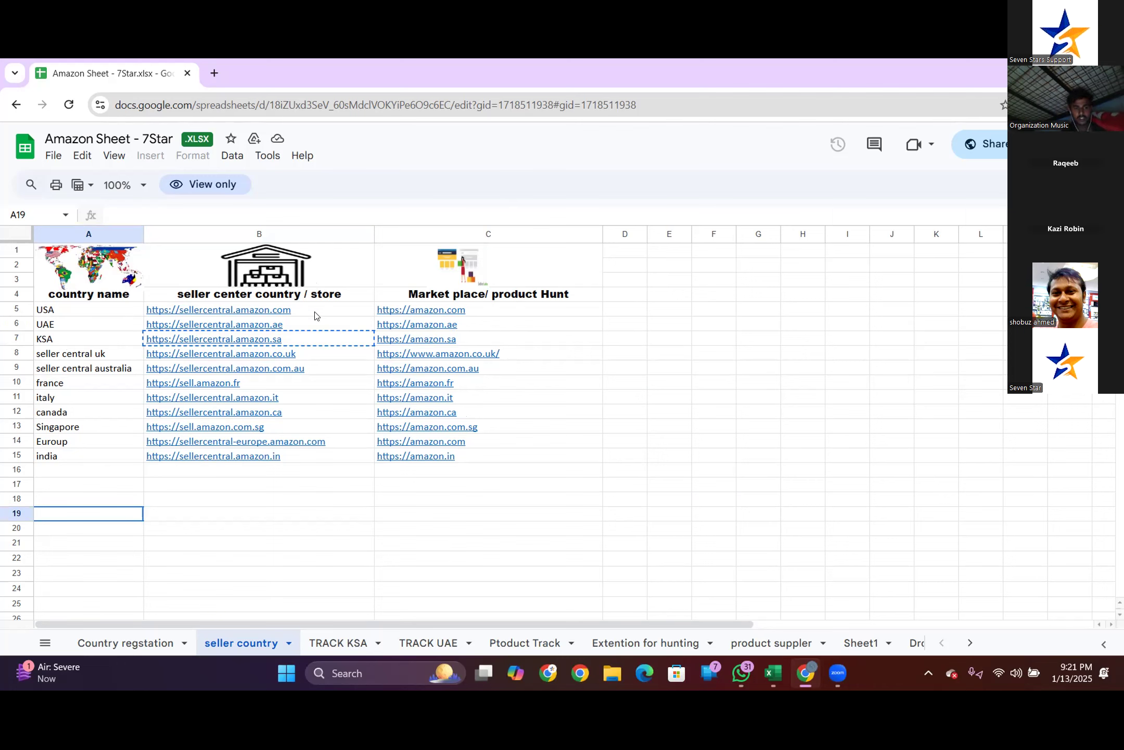
{"action": "mouse_move", "coordinate": [315, 315]}
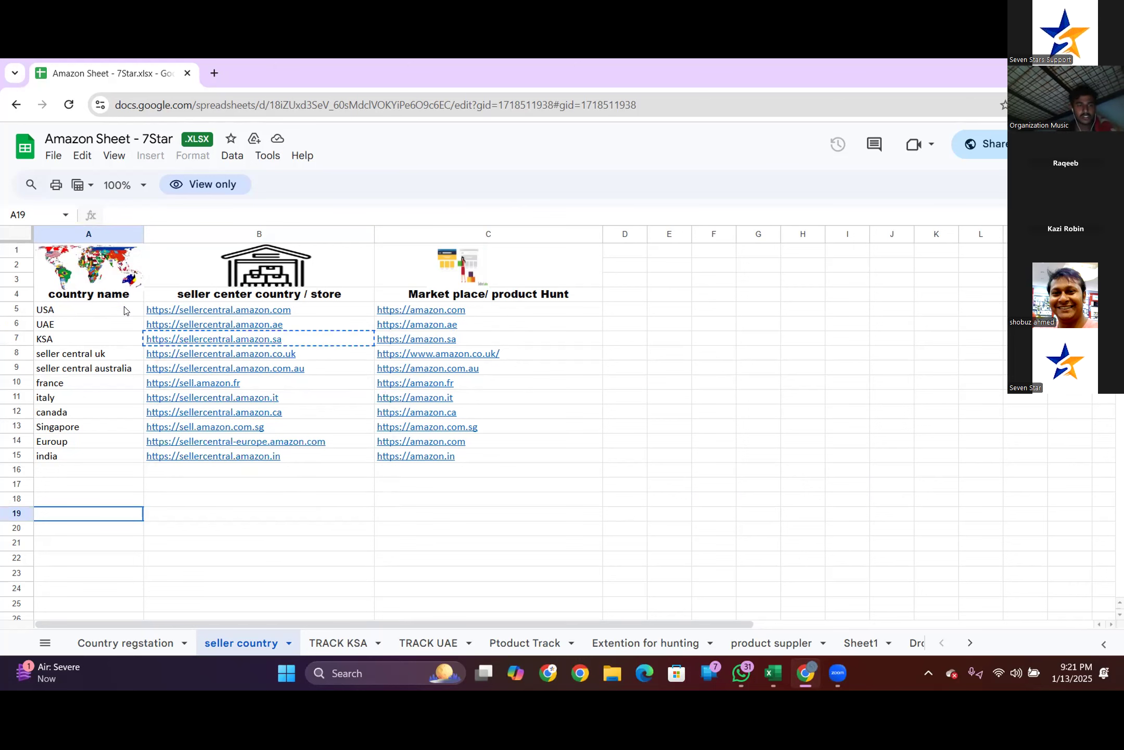
{"action": "left_click", "coordinate": [86, 319]}
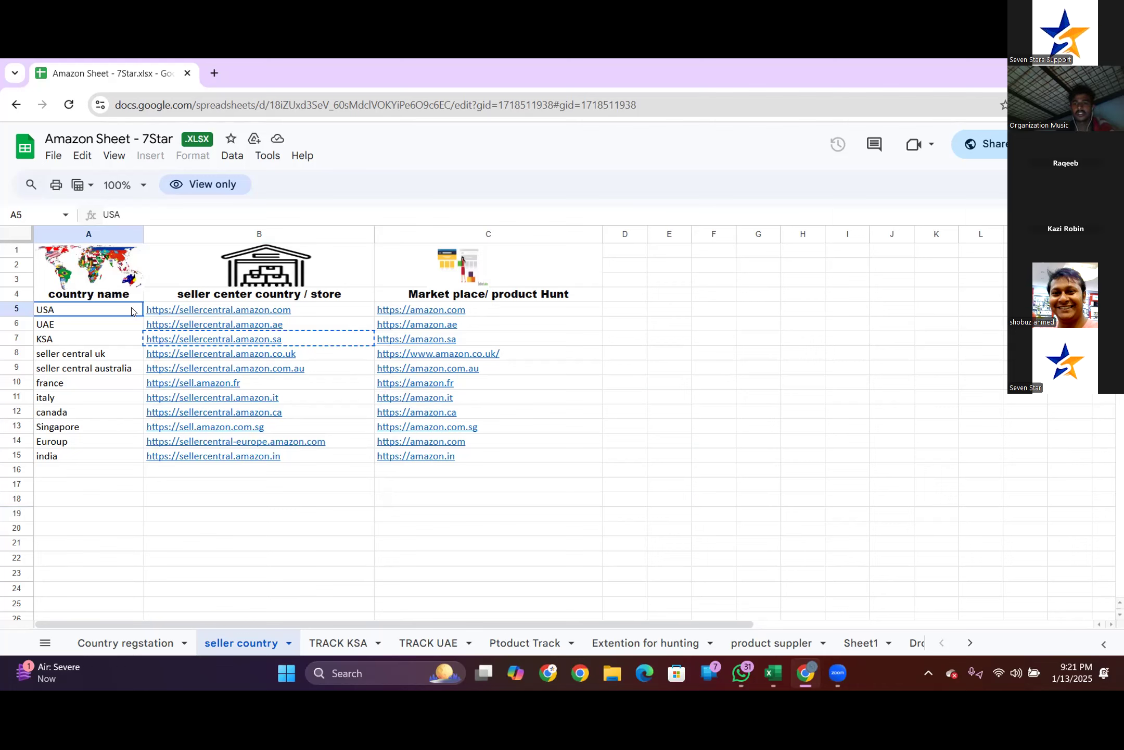
{"action": "mouse_move", "coordinate": [185, 313]}
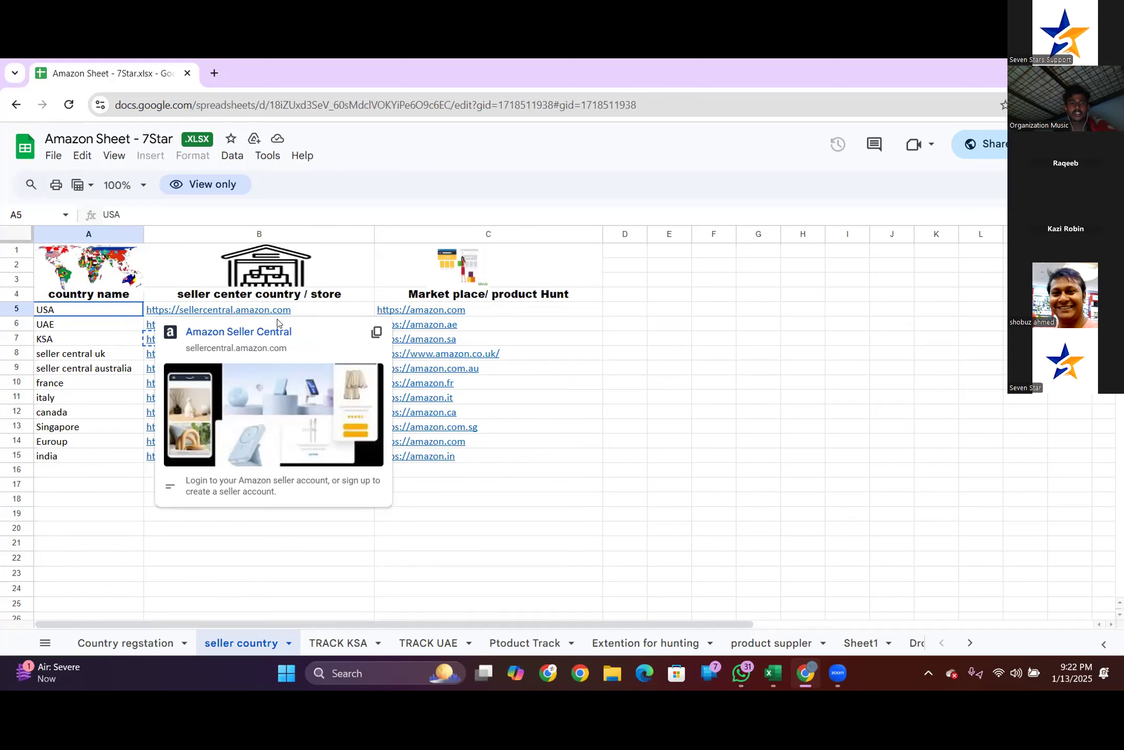
{"action": "left_click", "coordinate": [68, 324]}
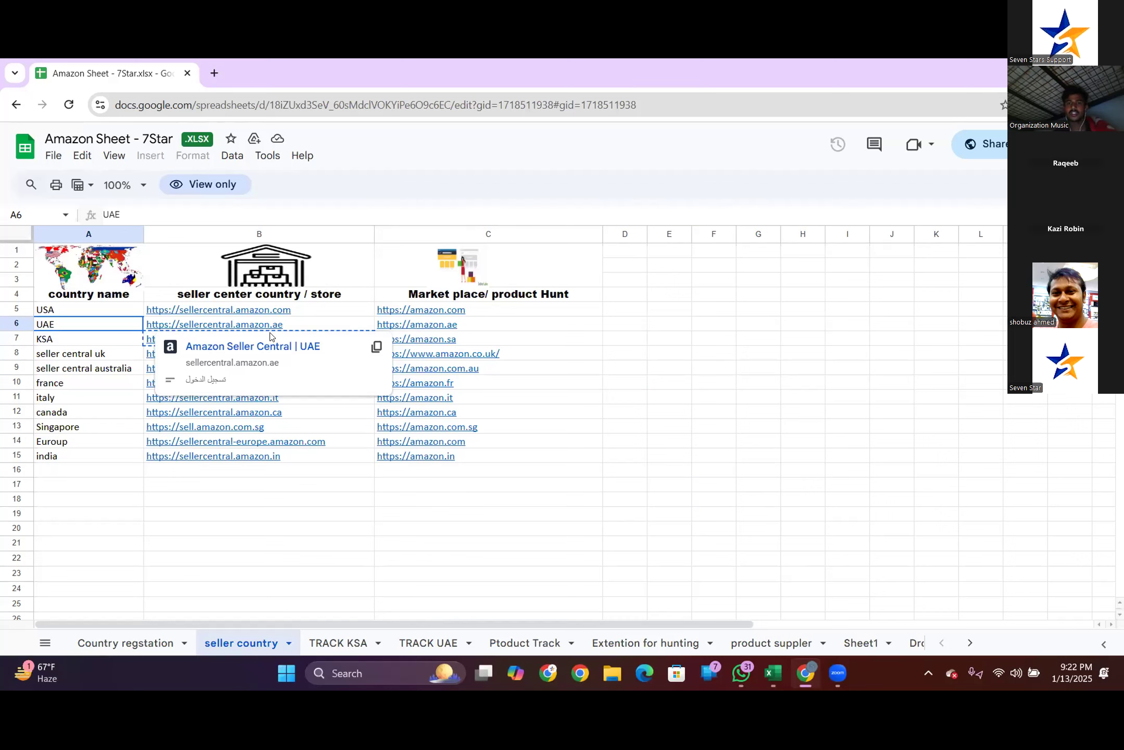
{"action": "left_click", "coordinate": [94, 339]}
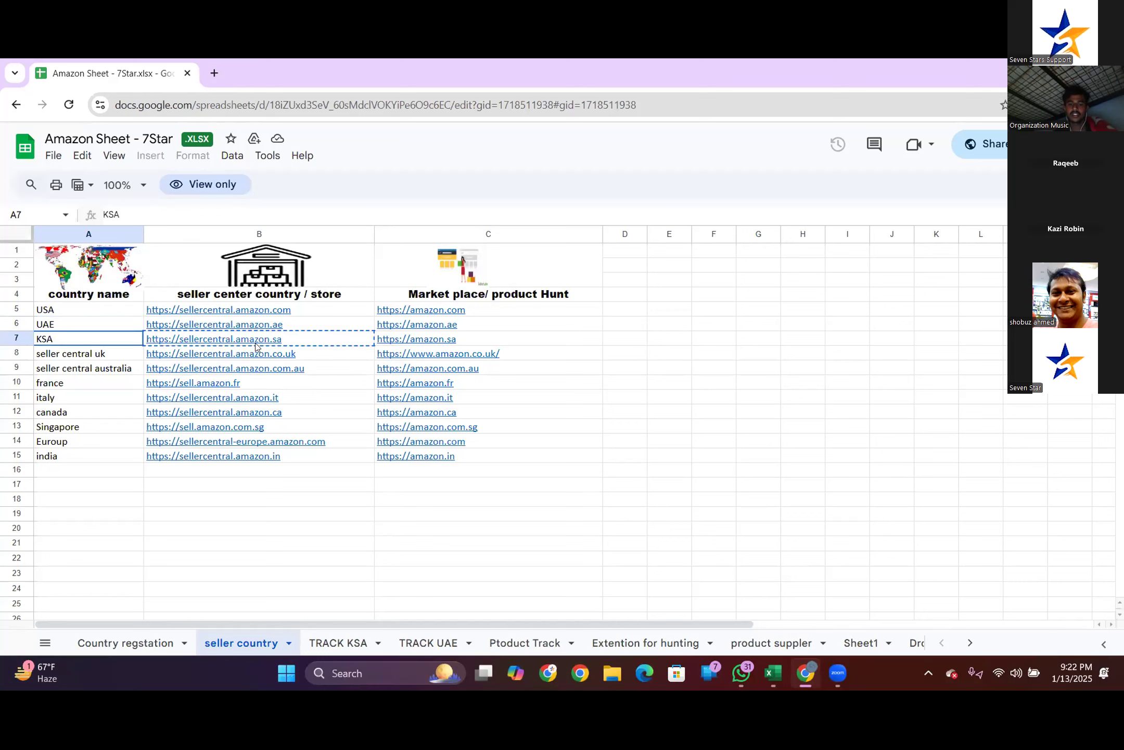
{"action": "mouse_move", "coordinate": [276, 342]}
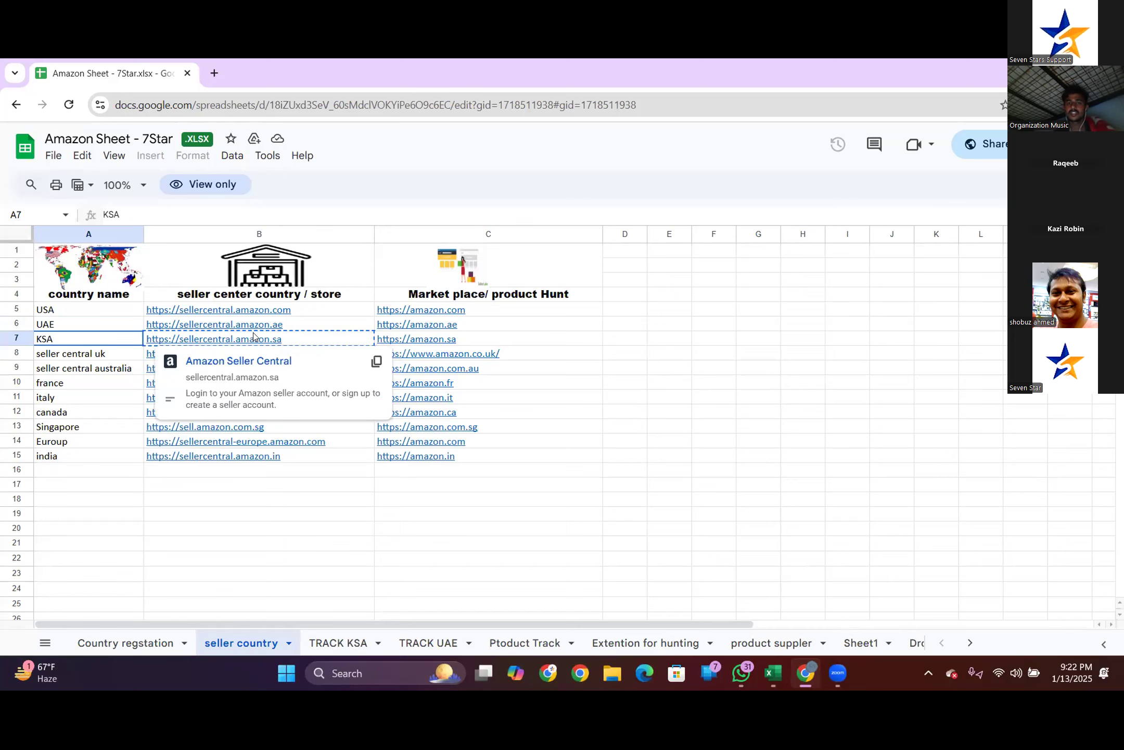
{"action": "left_click", "coordinate": [109, 356]}
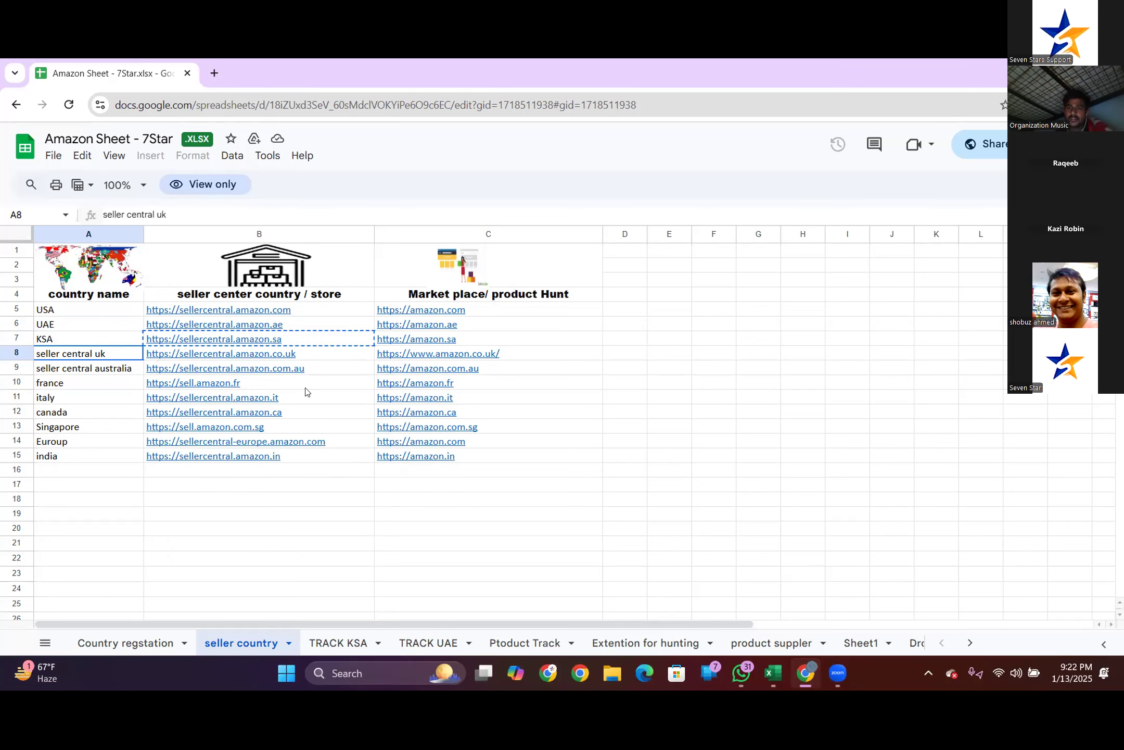
{"action": "key", "text": "Down"}
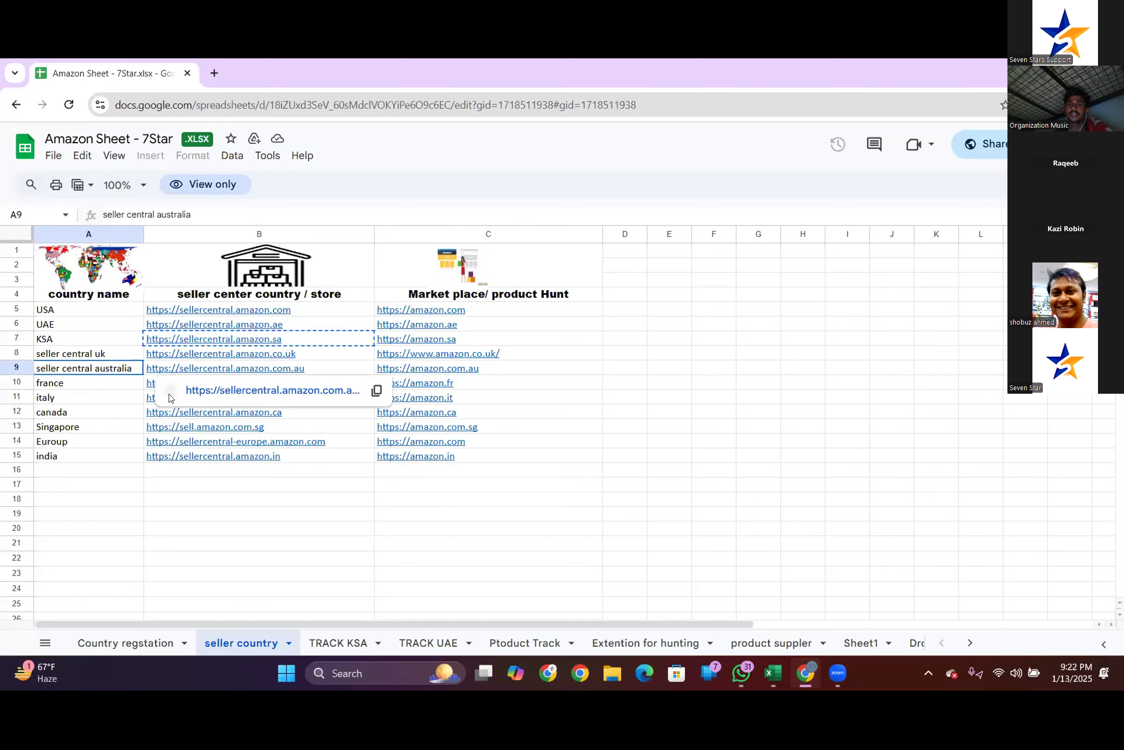
{"action": "left_click", "coordinate": [98, 399]}
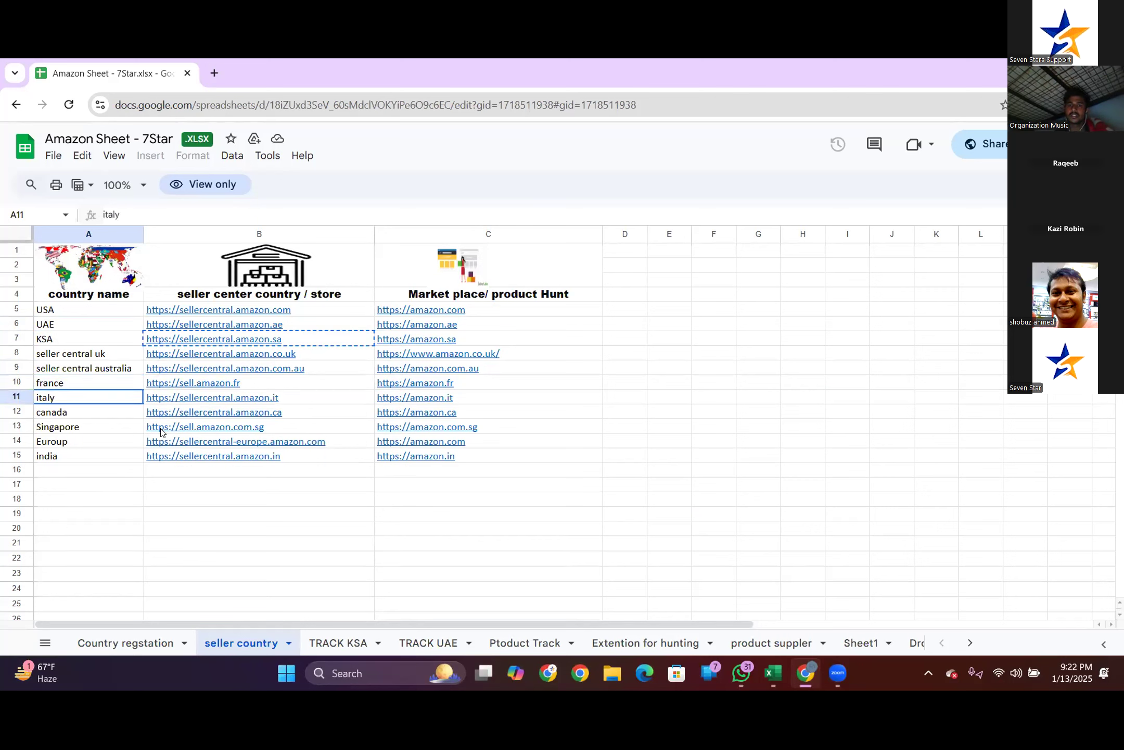
{"action": "left_click", "coordinate": [111, 413]}
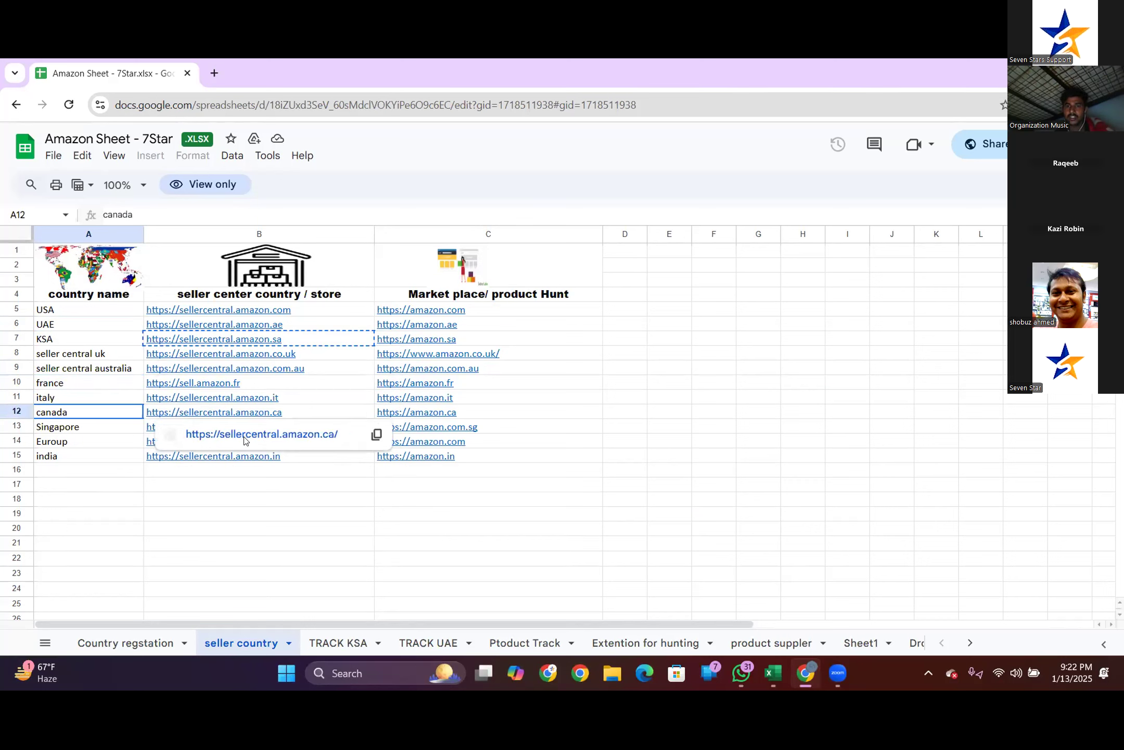
{"action": "key", "text": "Down"}
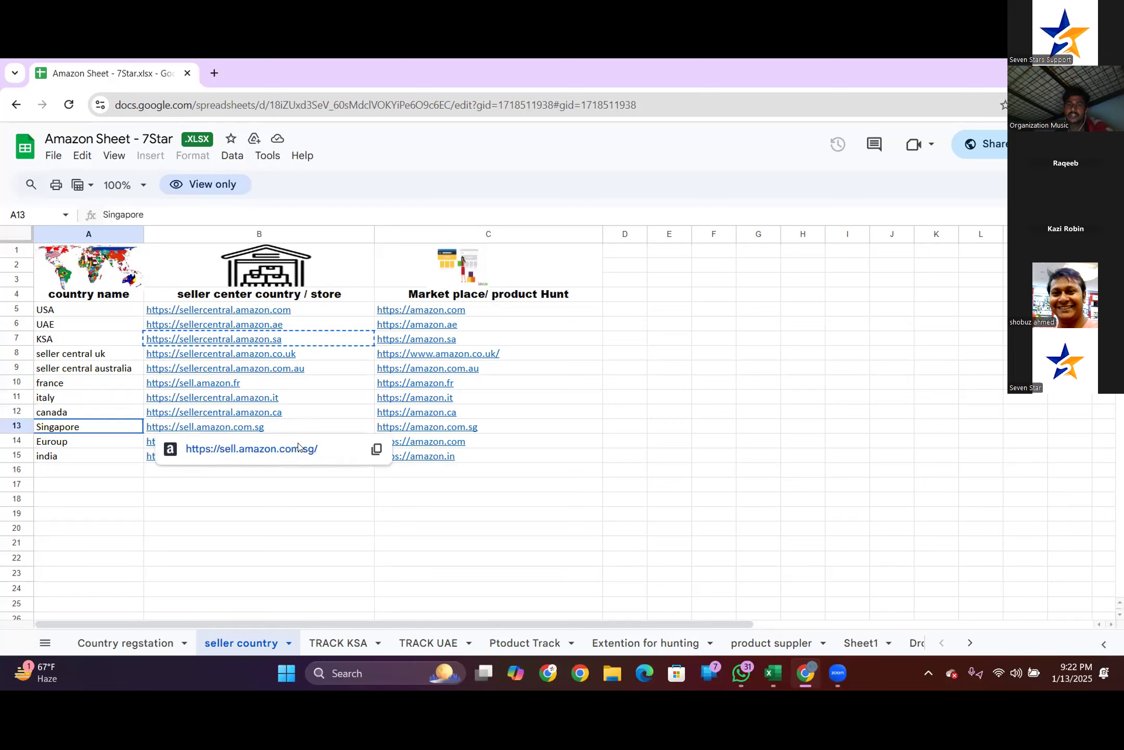
{"action": "key", "text": "Down"}
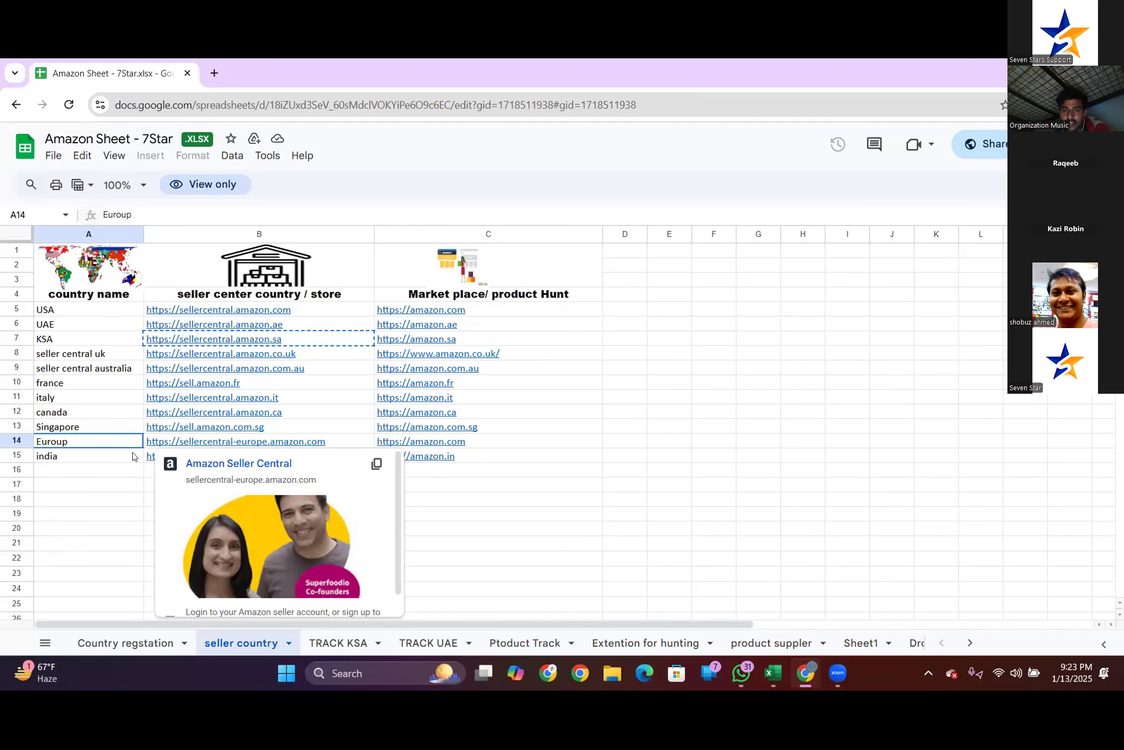
{"action": "key", "text": "Down"}
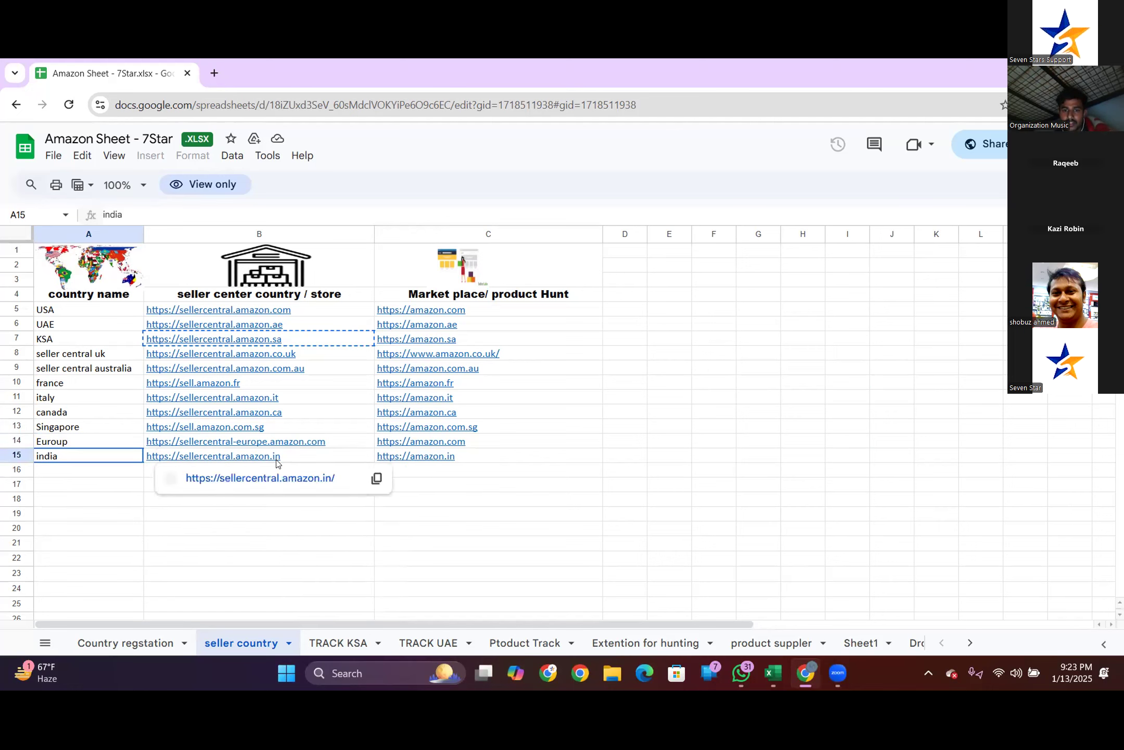
Compare the USA, UAE and KSA rows again and preview the USA Seller Central link.
{"action": "left_click", "coordinate": [101, 311]}
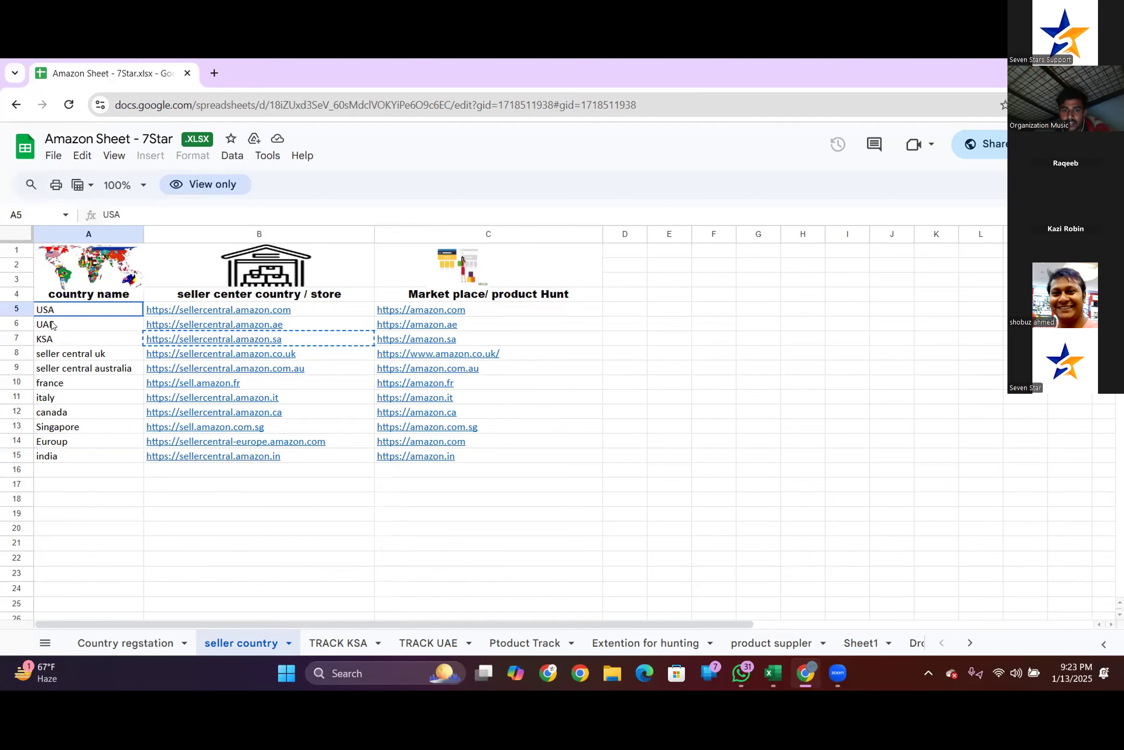
{"action": "left_click", "coordinate": [102, 323]}
{"action": "left_click", "coordinate": [100, 341]}
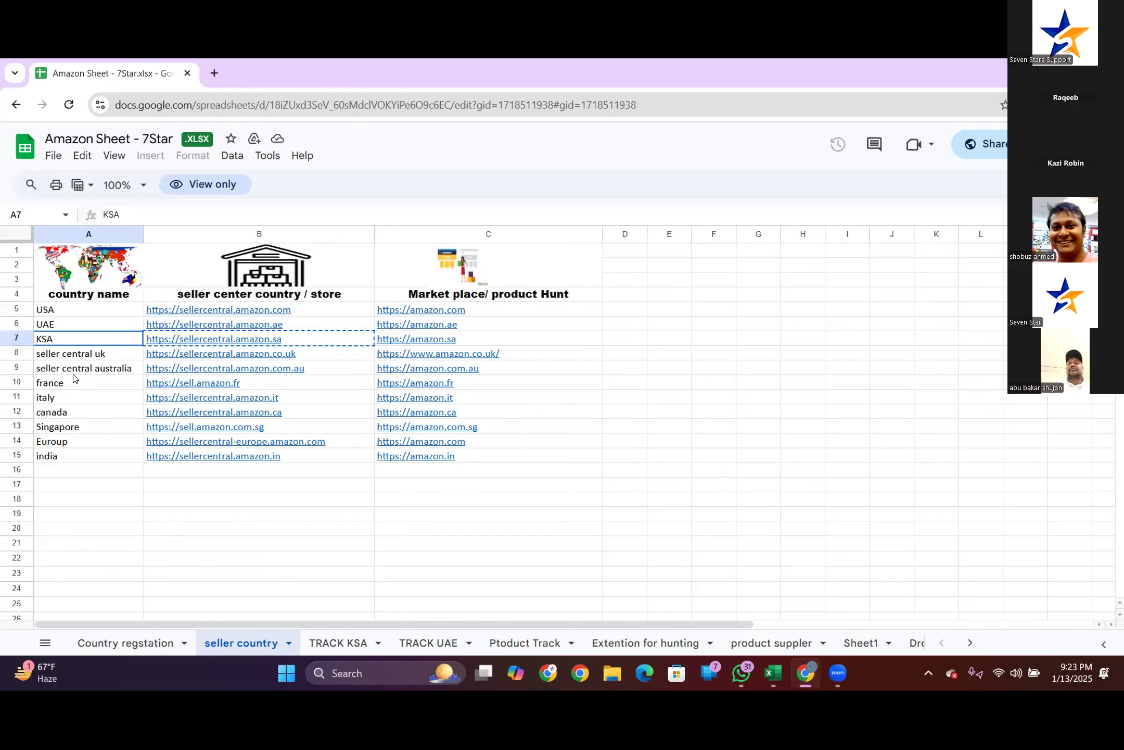
{"action": "left_click", "coordinate": [77, 313]}
{"action": "left_click", "coordinate": [89, 340]}
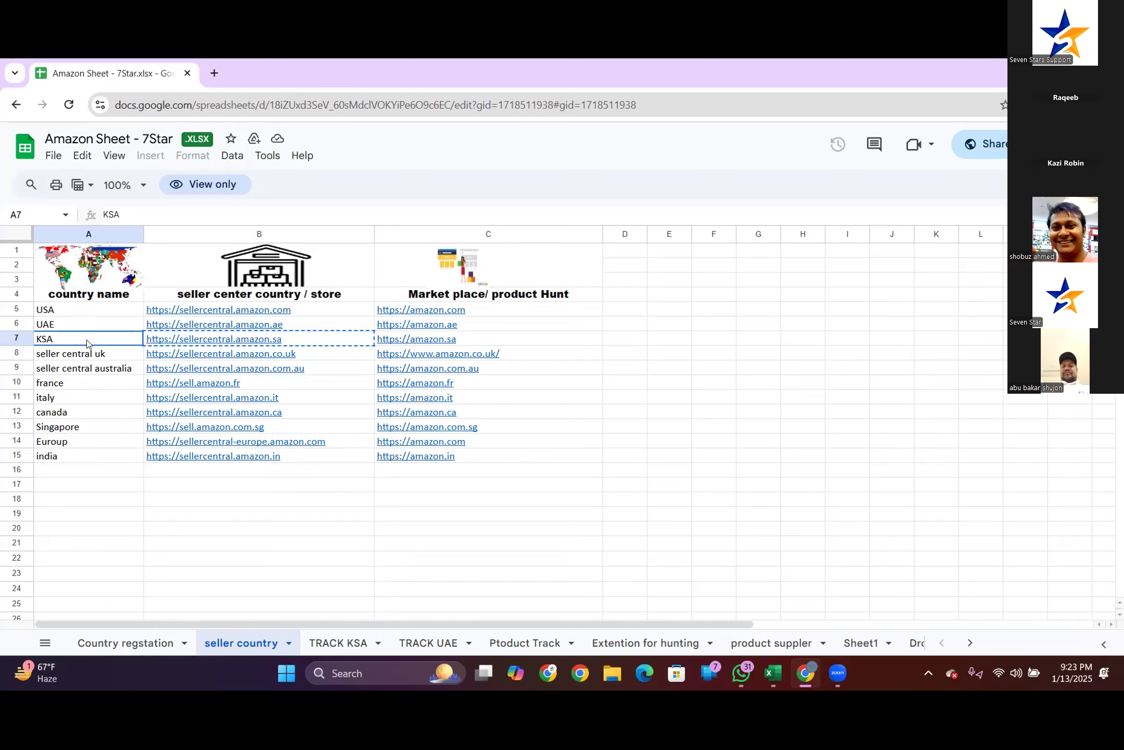
{"action": "mouse_move", "coordinate": [206, 344]}
{"action": "mouse_move", "coordinate": [176, 311]}
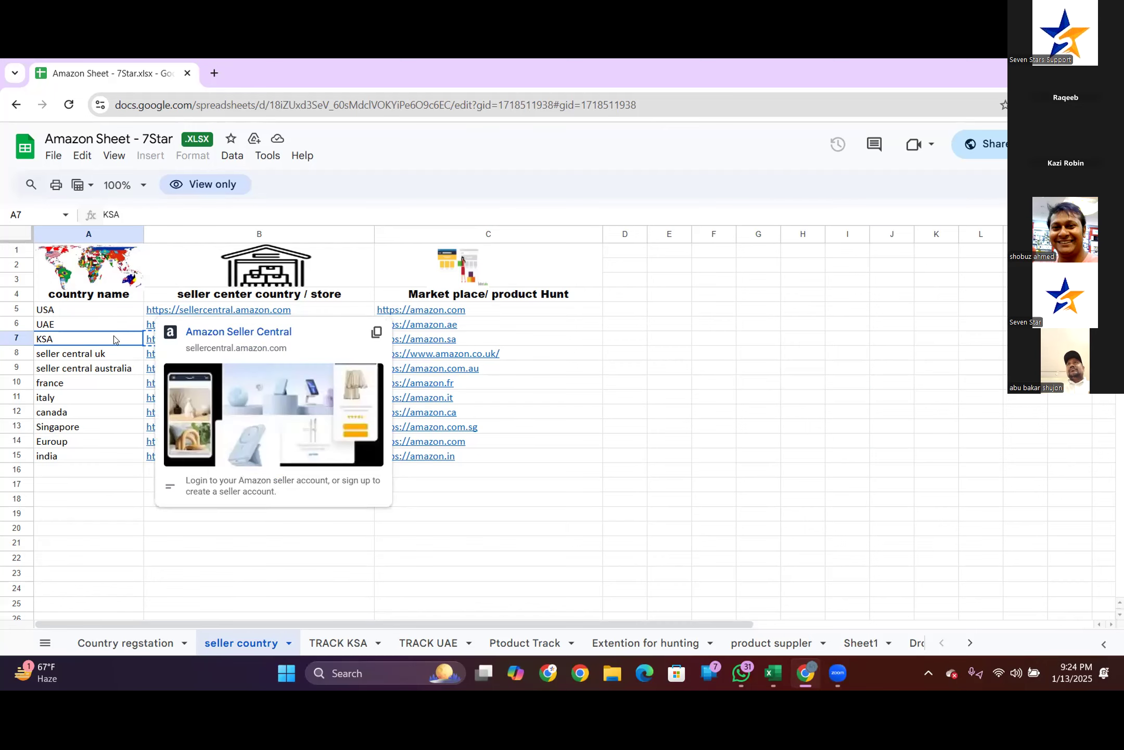
{"action": "left_click", "coordinate": [123, 311]}
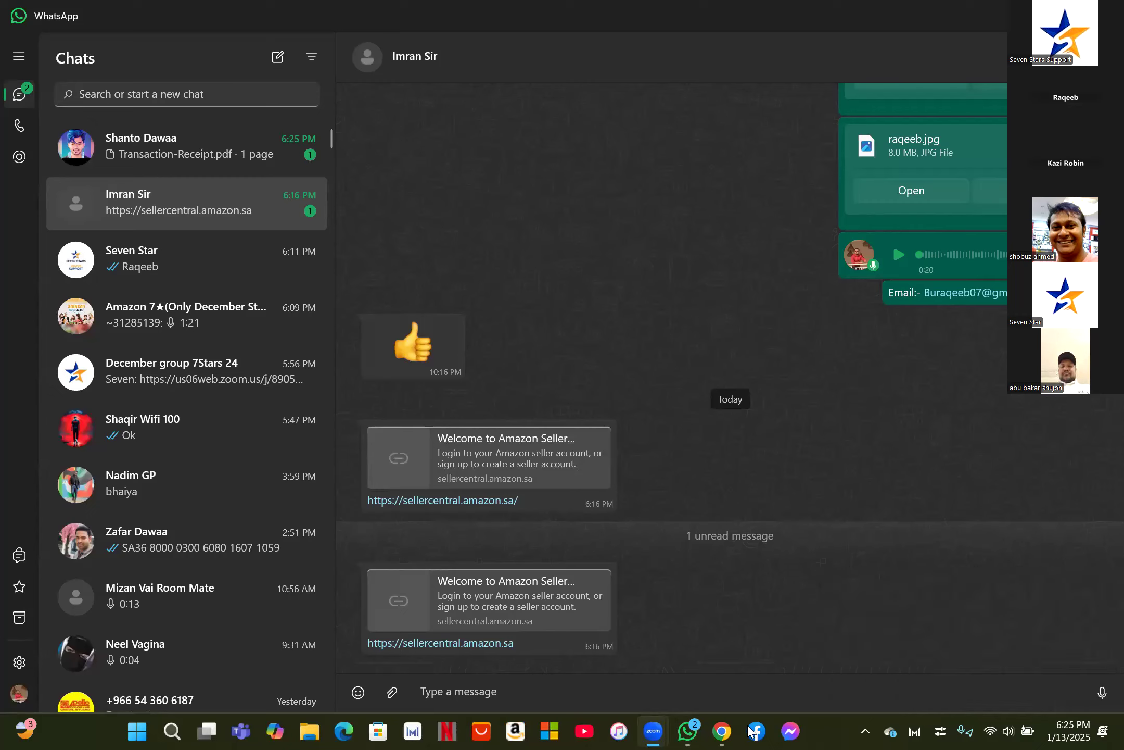
Switch to WhatsApp, open the latest sellercentral.amazon.sa link from the chat in Chrome, and close the empty browser tab.
{"action": "left_click", "coordinate": [720, 731]}
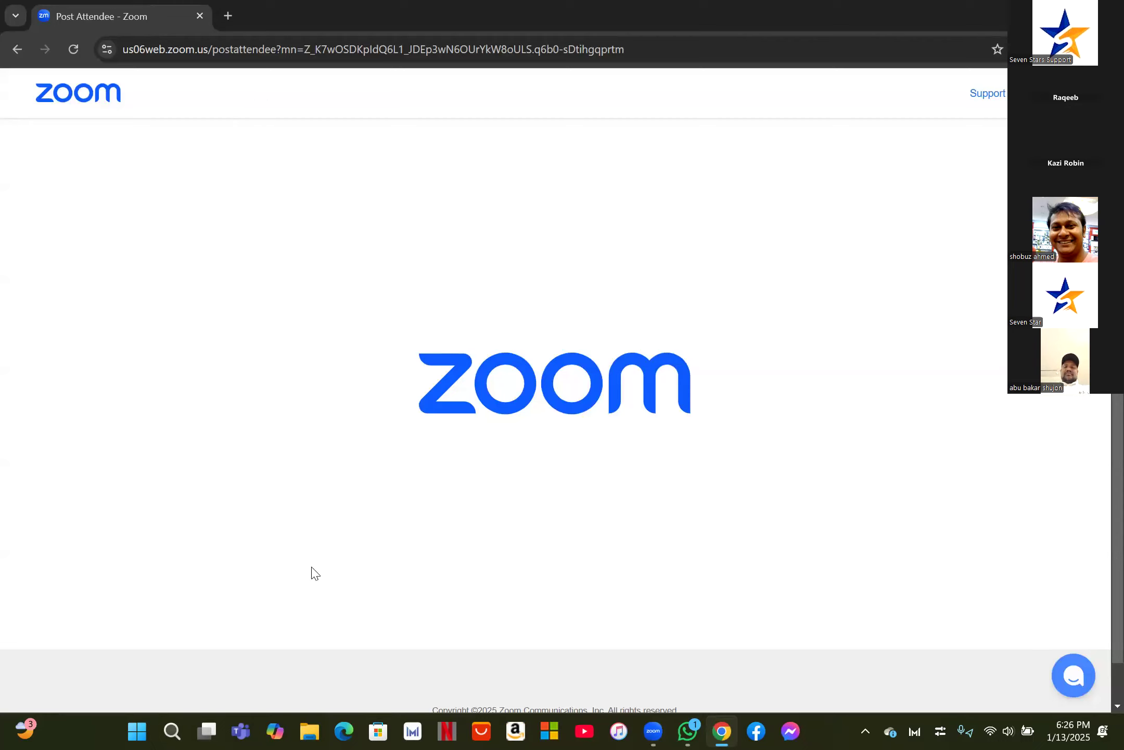
{"action": "key", "text": "ctrl+t"}
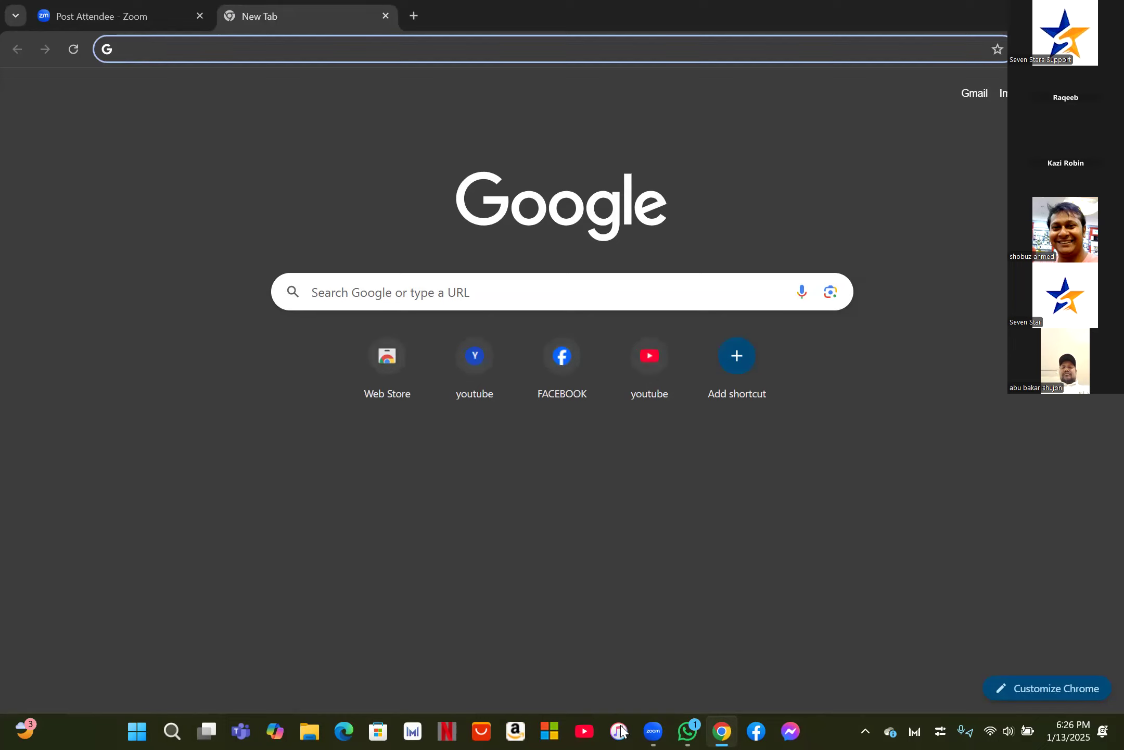
{"action": "mouse_move", "coordinate": [688, 730]}
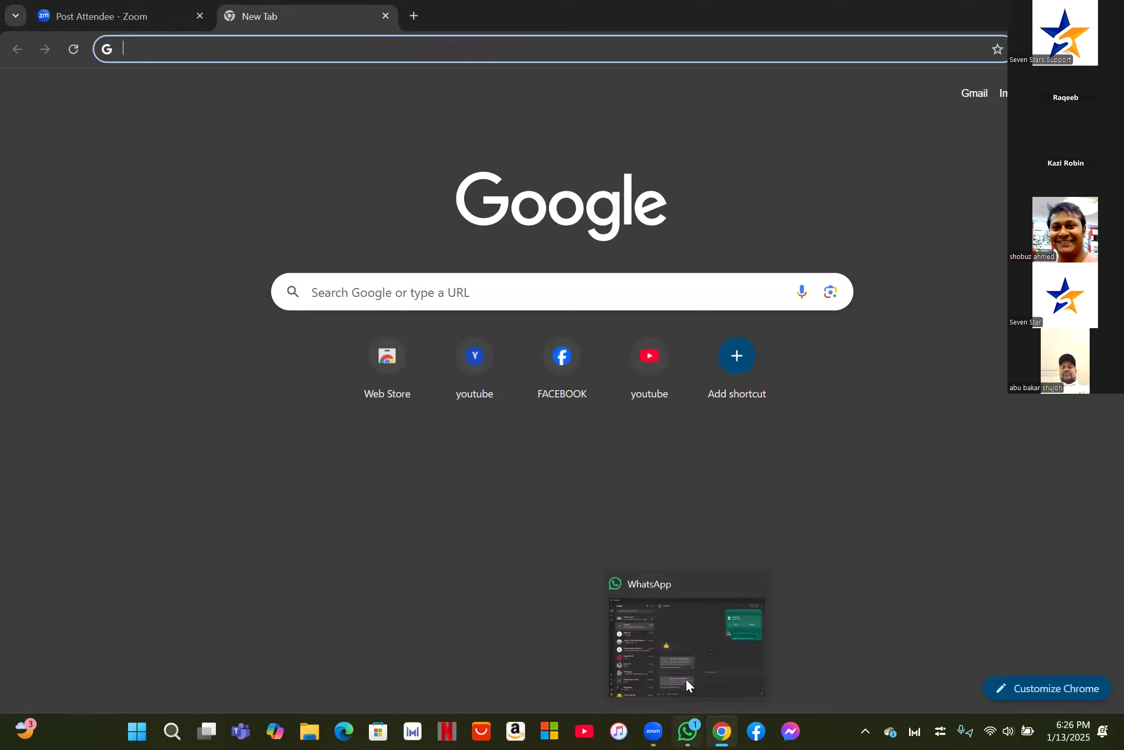
{"action": "left_click", "coordinate": [683, 728]}
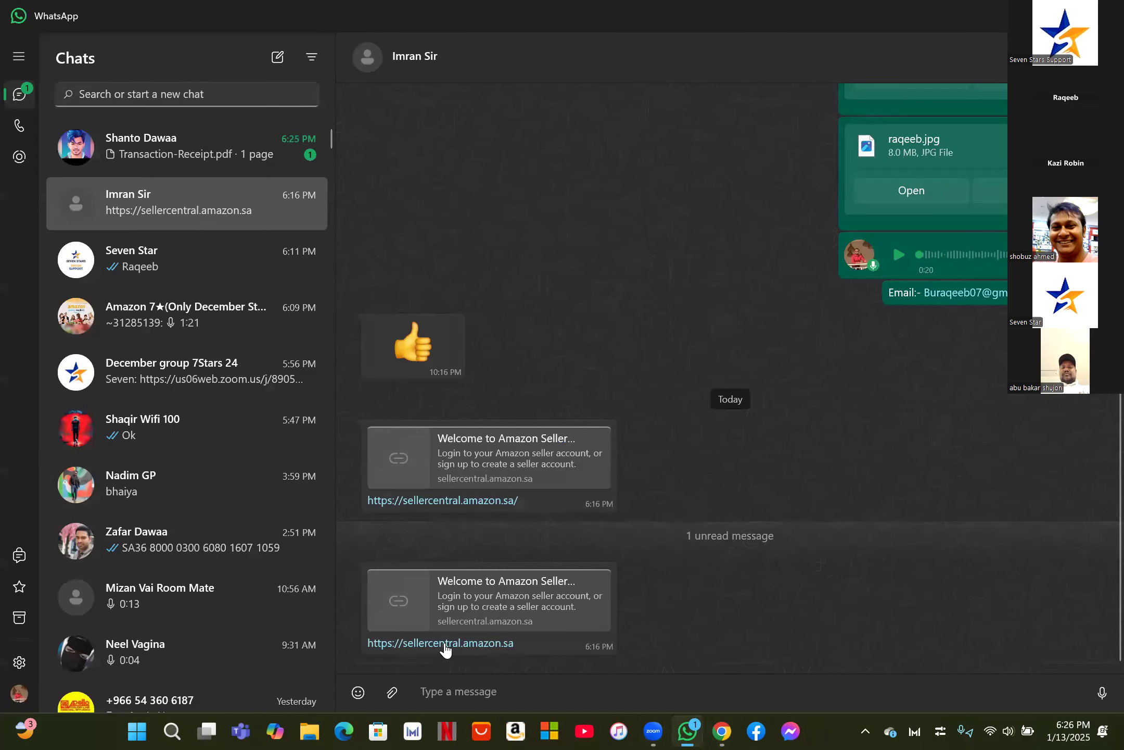
{"action": "left_click", "coordinate": [444, 644]}
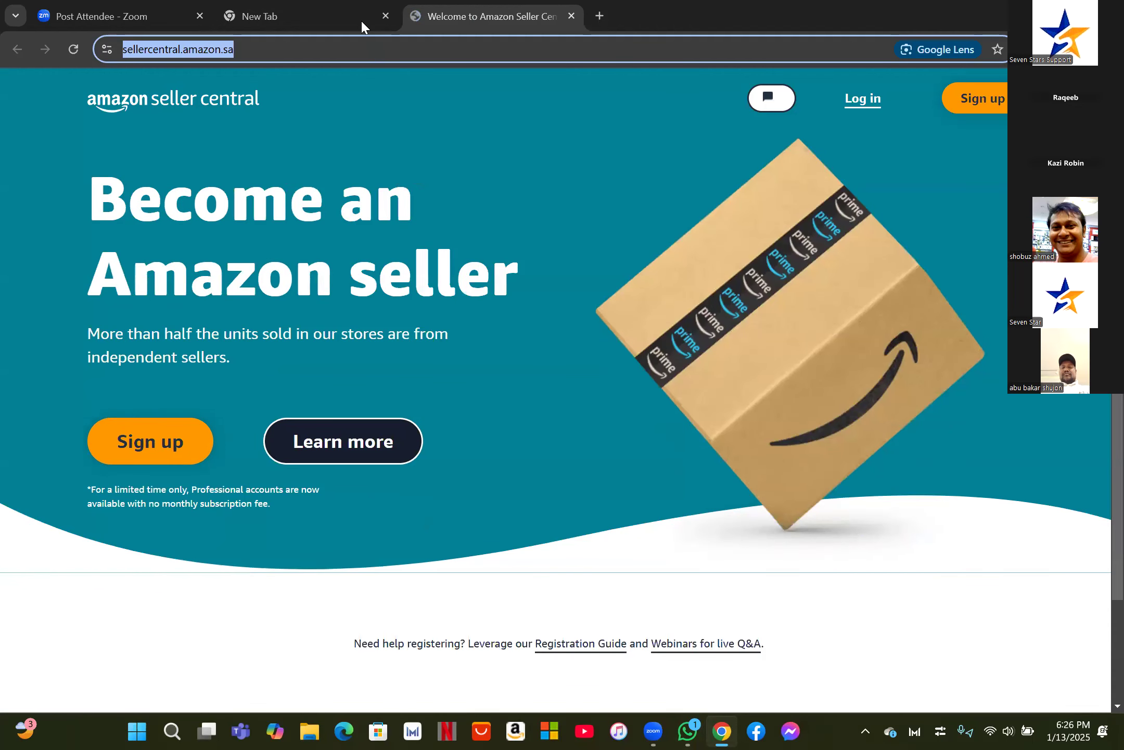
{"action": "left_click", "coordinate": [385, 16]}
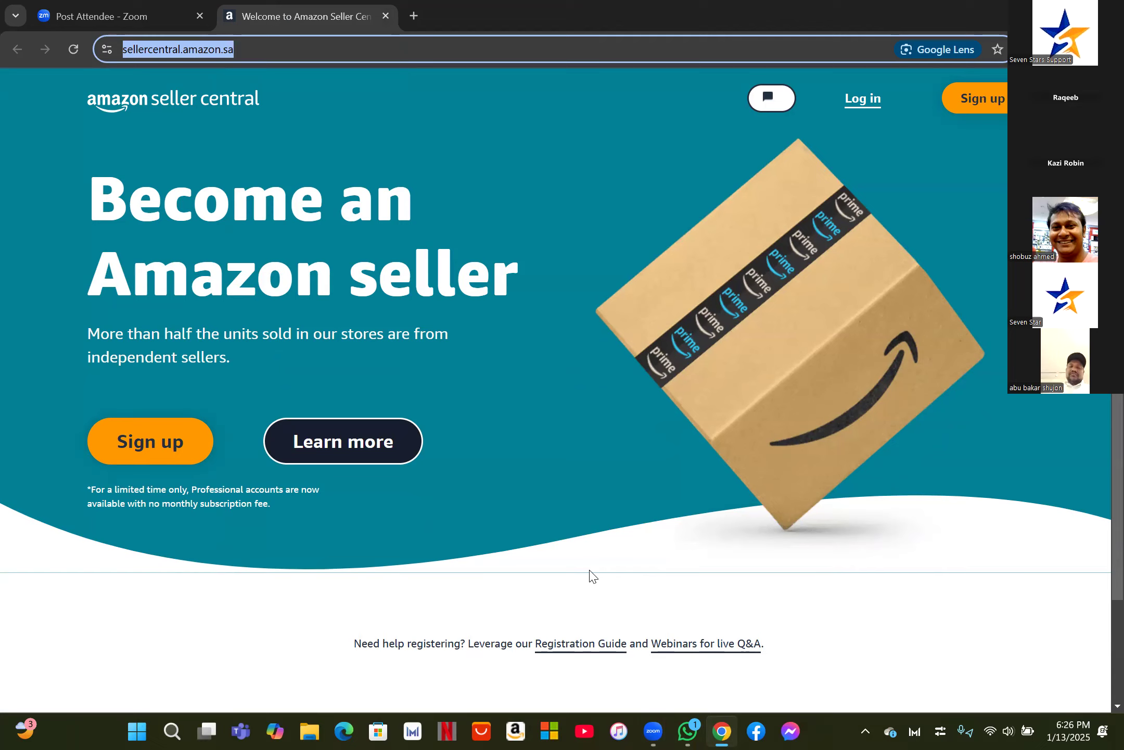
Start signing up as a new Amazon seller with a new account and enter the account holder's full name.
{"action": "left_click", "coordinate": [128, 450]}
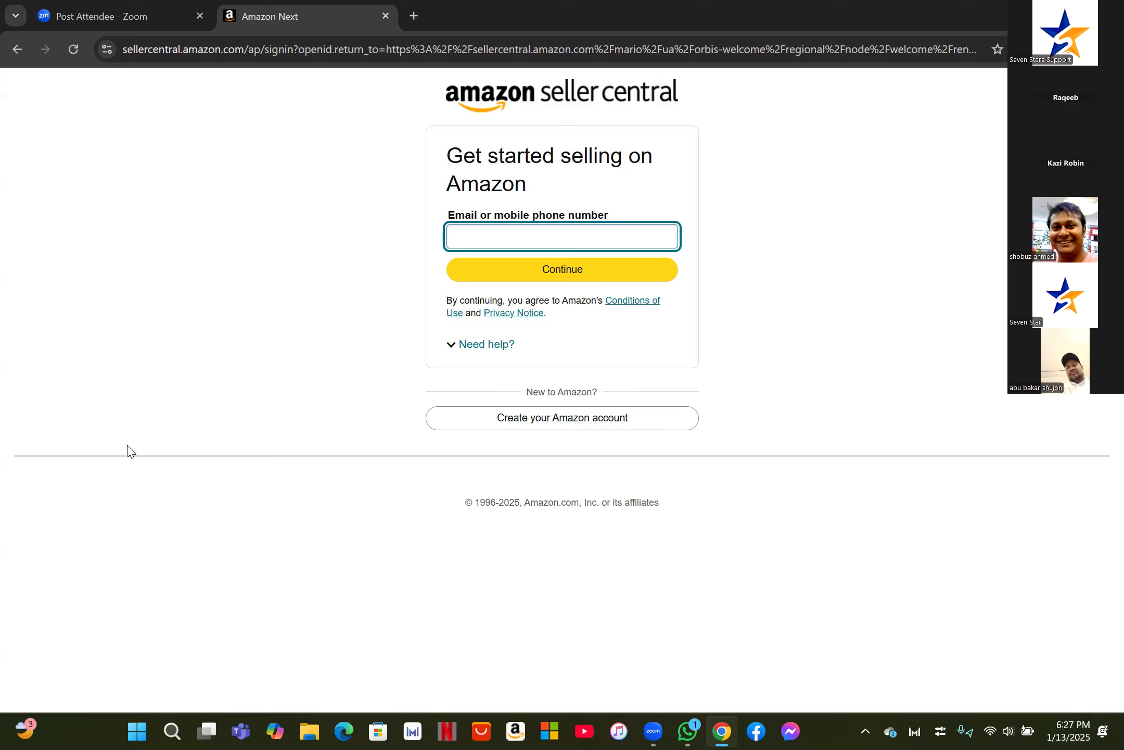
{"action": "left_click", "coordinate": [558, 423]}
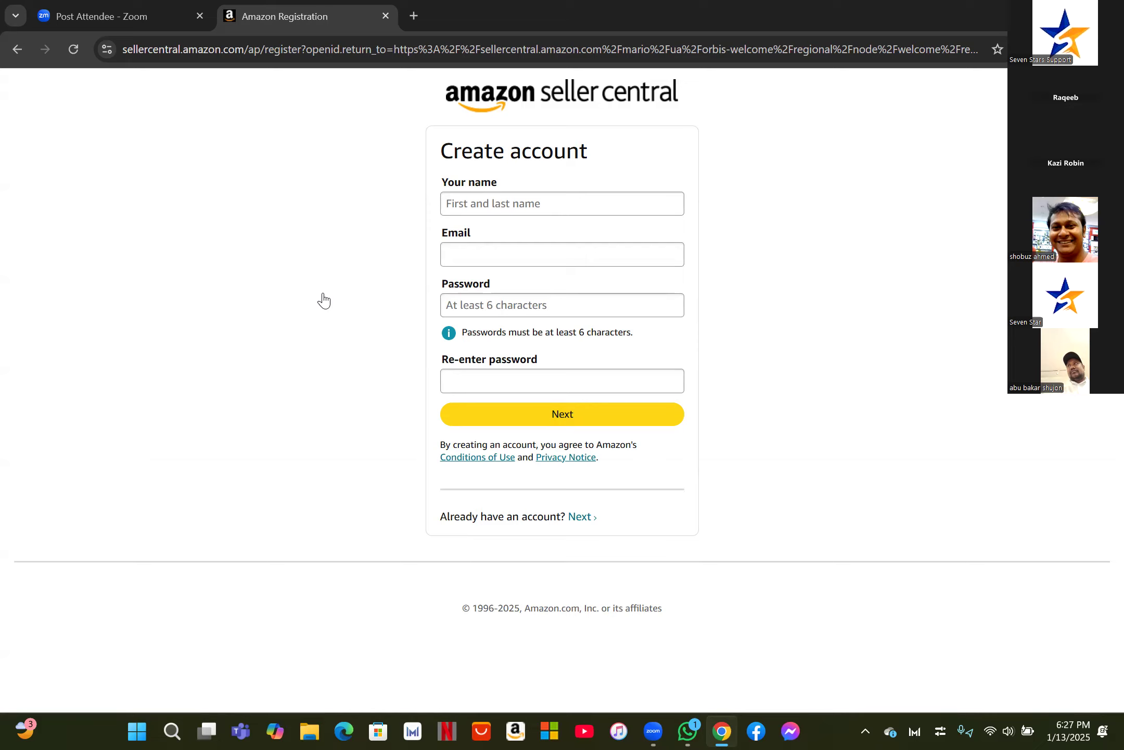
{"action": "left_click", "coordinate": [487, 208]}
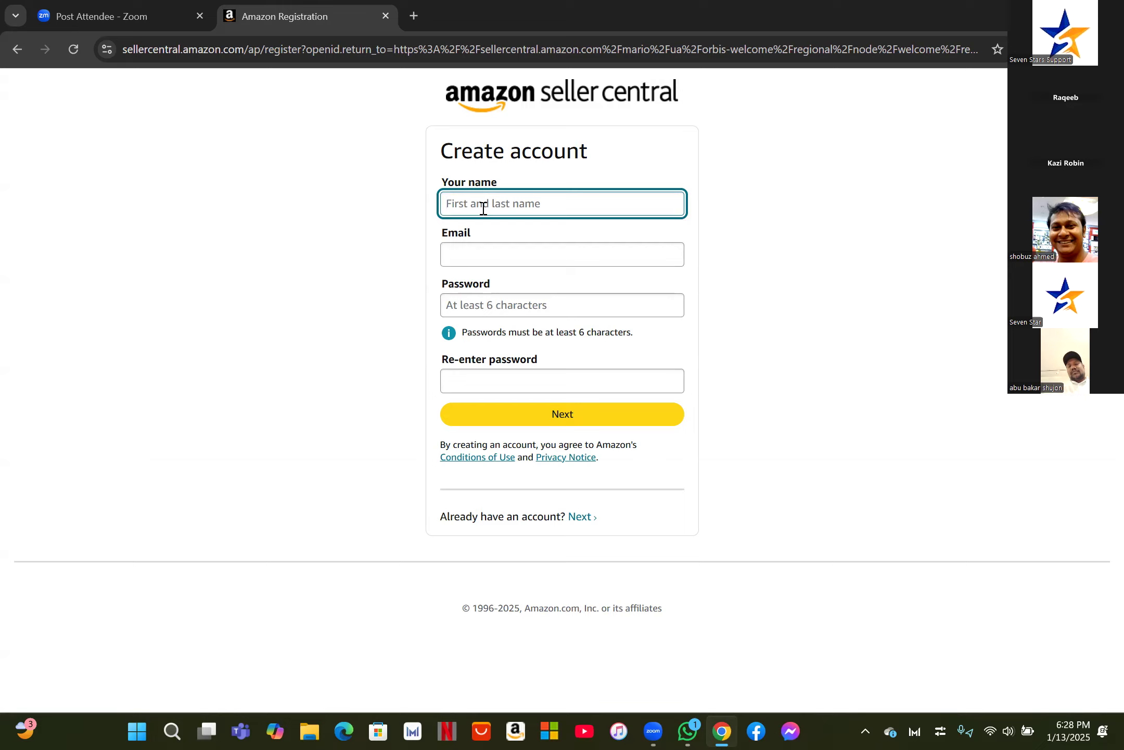
Enter the account holder's e-mail address in the account creation form.
{"action": "left_click", "coordinate": [477, 254]}
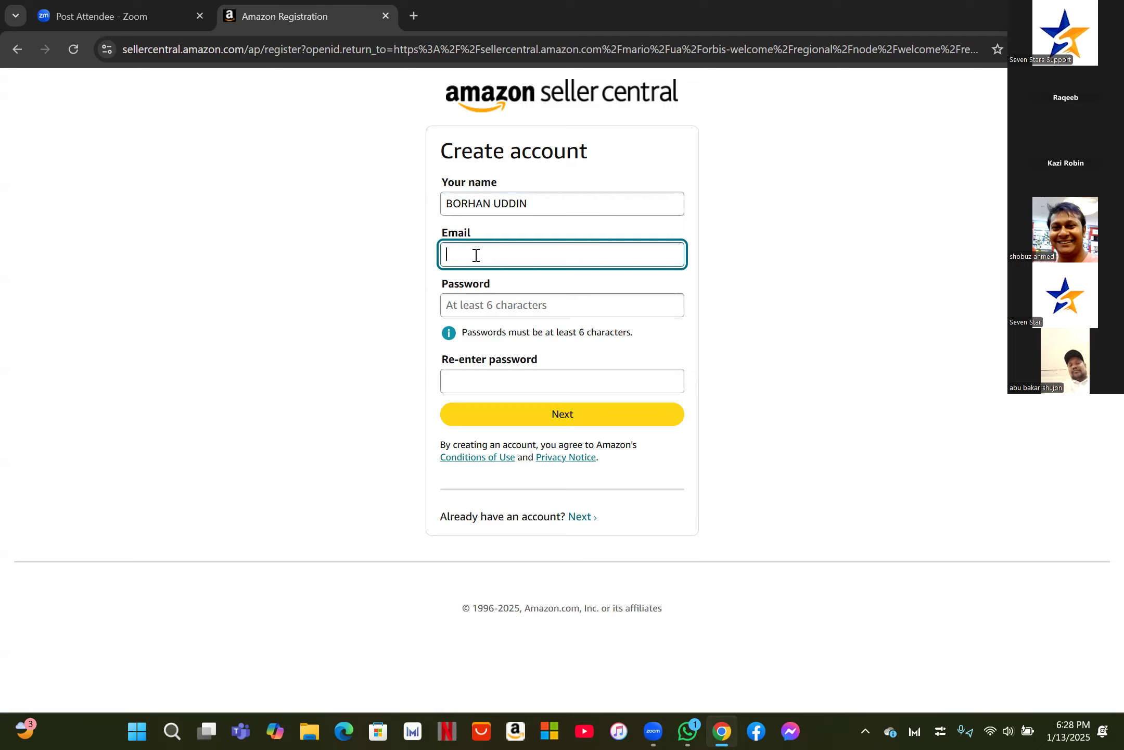
{"action": "type", "text": "B"}
{"action": "key", "text": "BackSpace"}
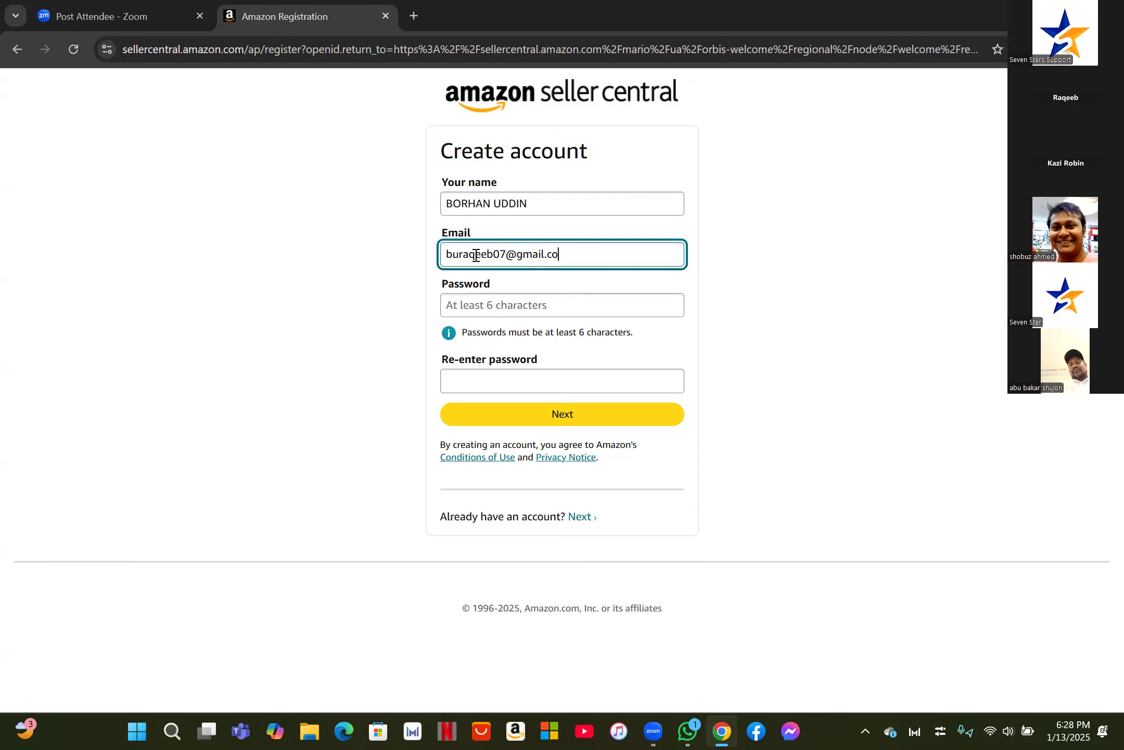
Enter a self-chosen account password in the Password field instead of the suggested strong one, clearing the first entry.
{"action": "left_click", "coordinate": [468, 306]}
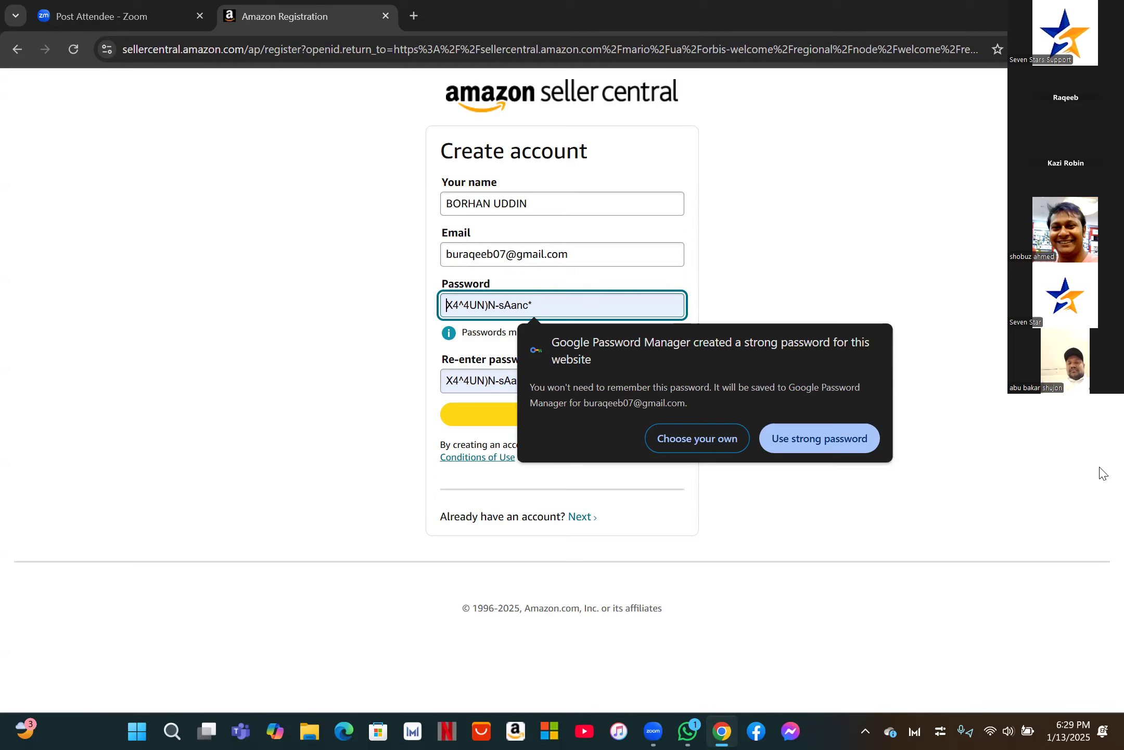
{"action": "type", "text": "•••"}
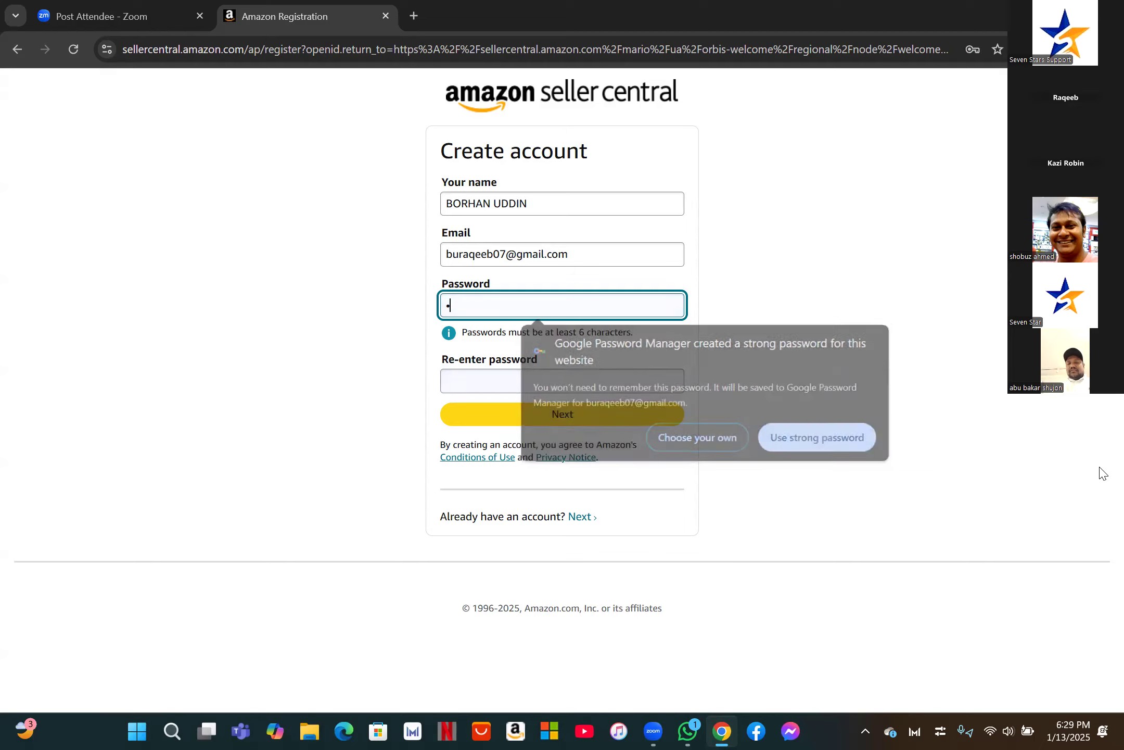
{"action": "type", "text": "•••"}
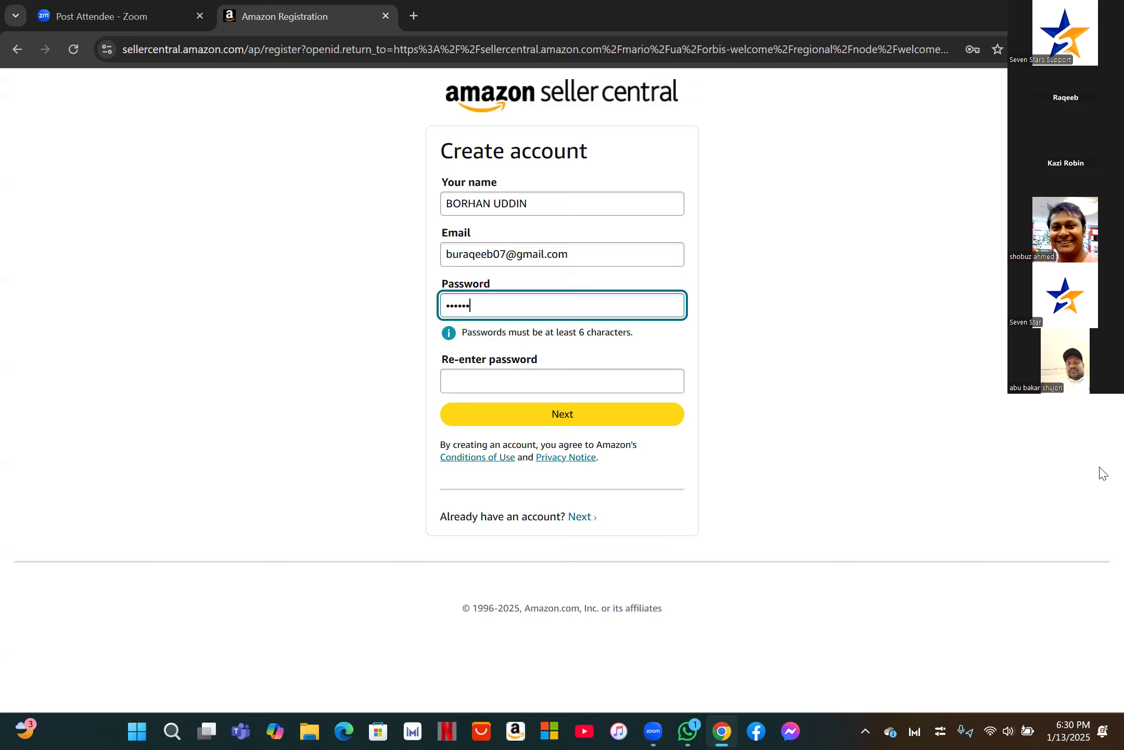
{"action": "key", "text": "BackSpace"}
{"action": "key", "text": "BackSpace"}
{"action": "key", "text": "BackSpace"}
{"action": "key", "text": "BackSpace"}
{"action": "key", "text": "BackSpace"}
{"action": "key", "text": "BackSpace"}
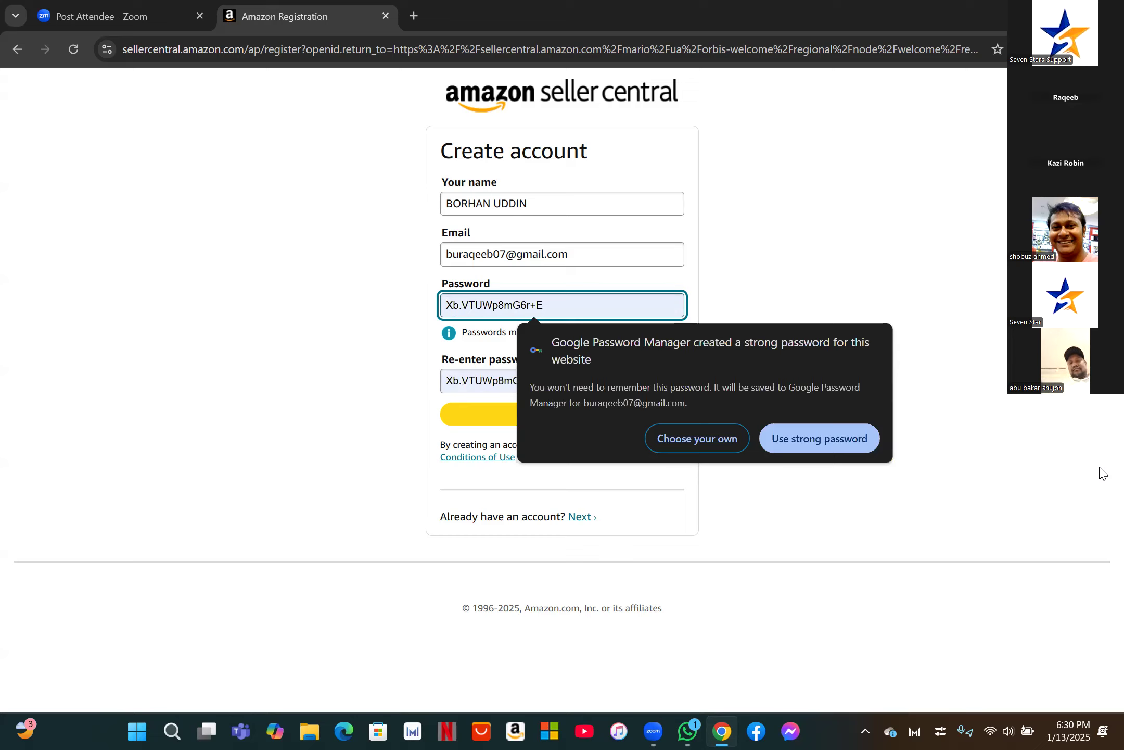
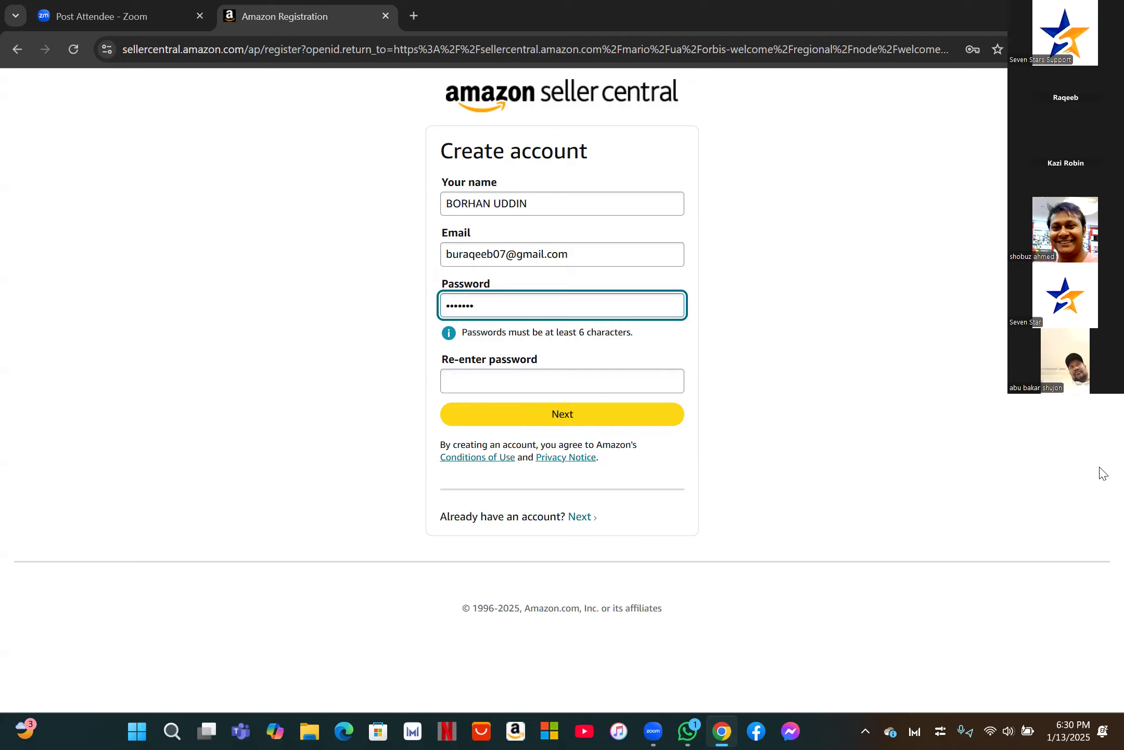
Complete the account password, repeat it in the Re-enter password field, and submit the account creation form.
{"action": "left_click", "coordinate": [470, 385]}
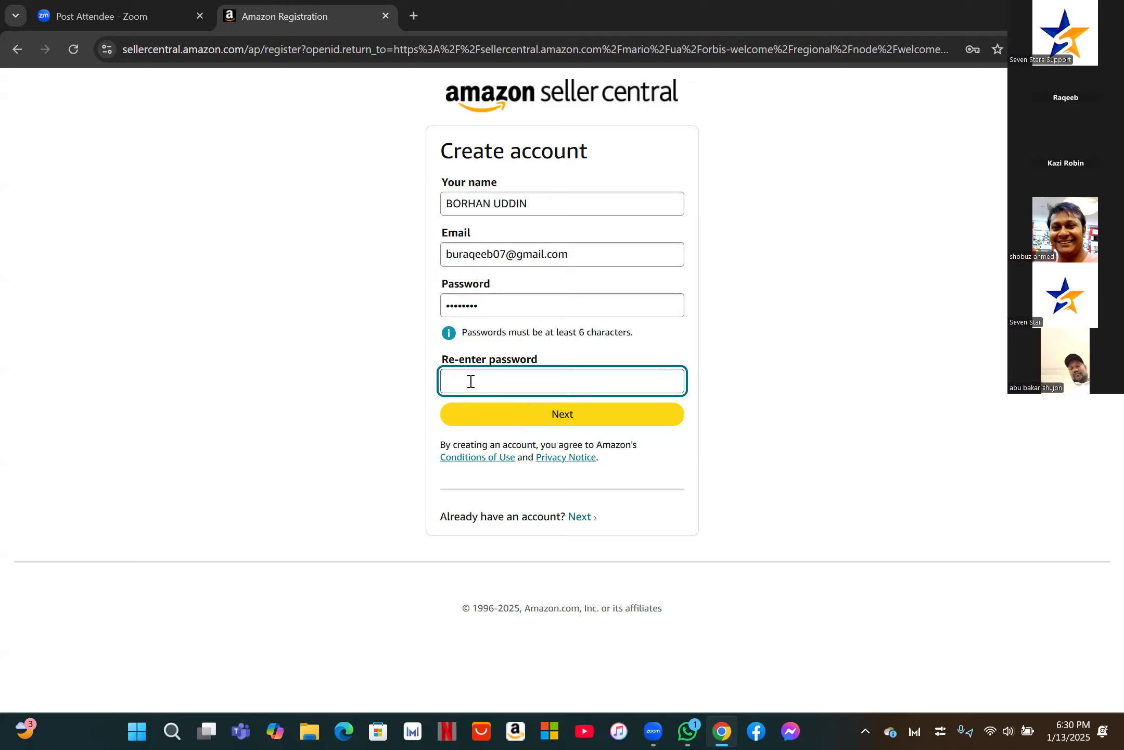
{"action": "type", "text": "••••••••"}
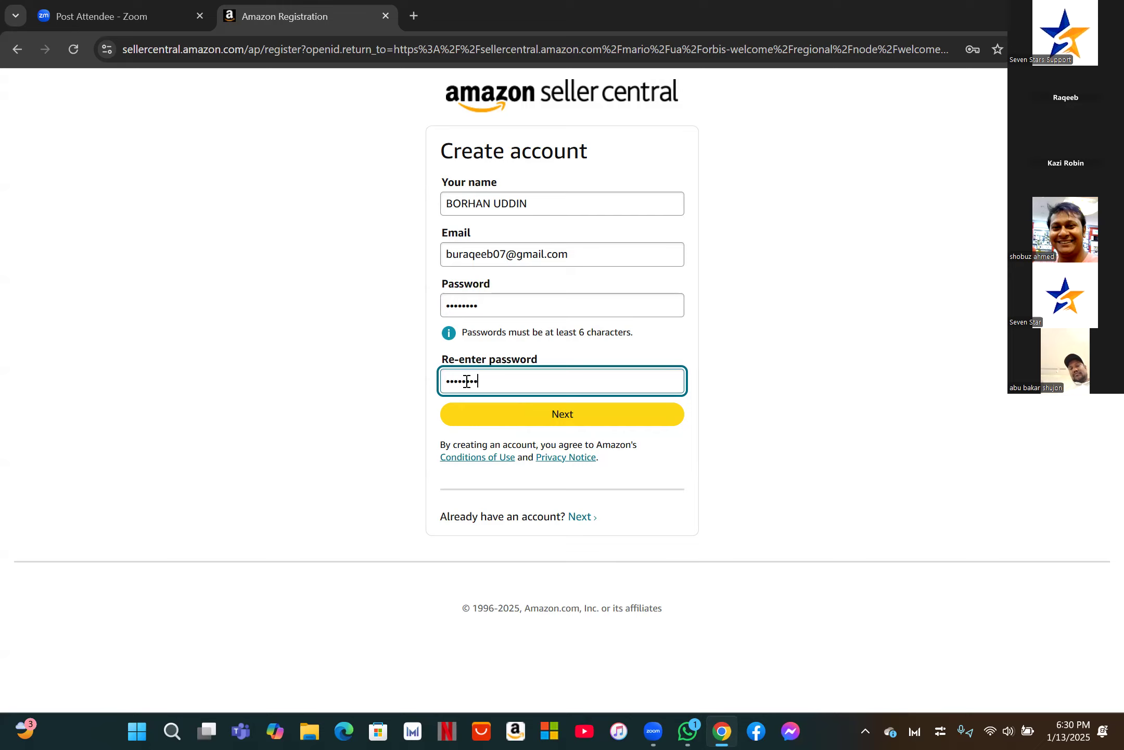
{"action": "left_click", "coordinate": [577, 423]}
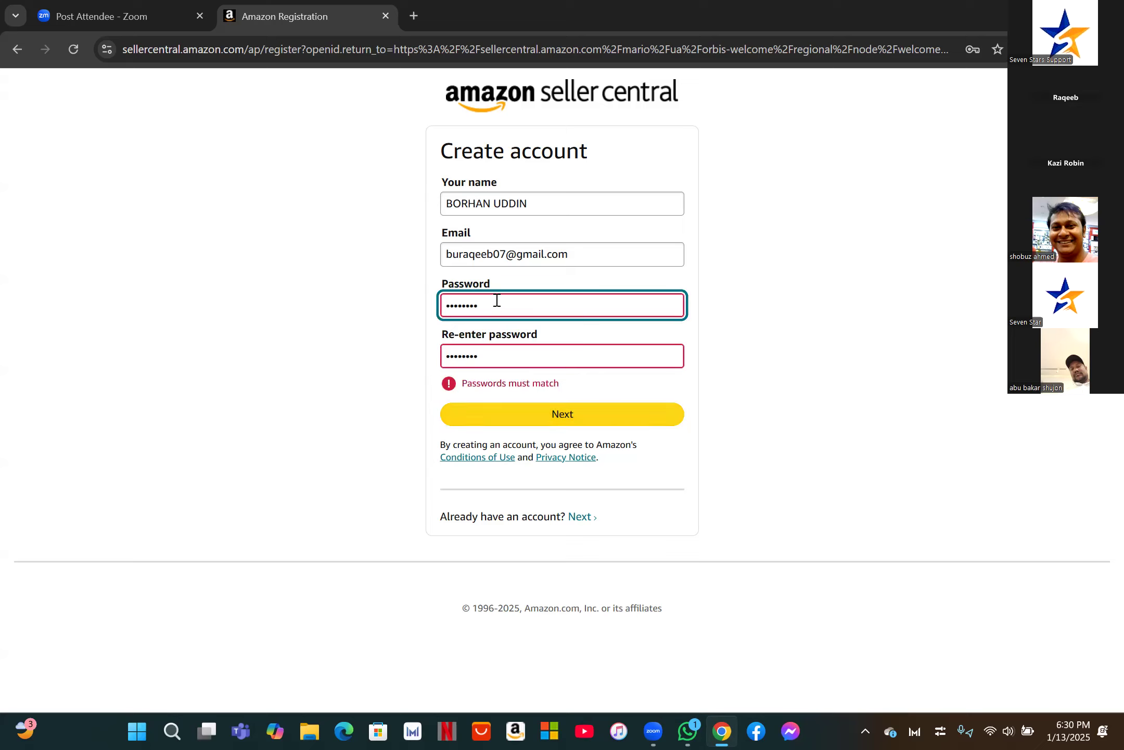
Clear the Password field and enter a self-chosen account password again instead of the suggested strong one.
{"action": "key", "text": "BackSpace"}
{"action": "key", "text": "BackSpace"}
{"action": "key", "text": "BackSpace"}
{"action": "key", "text": "BackSpace"}
{"action": "key", "text": "BackSpace"}
{"action": "key", "text": "BackSpace"}
{"action": "key", "text": "BackSpace"}
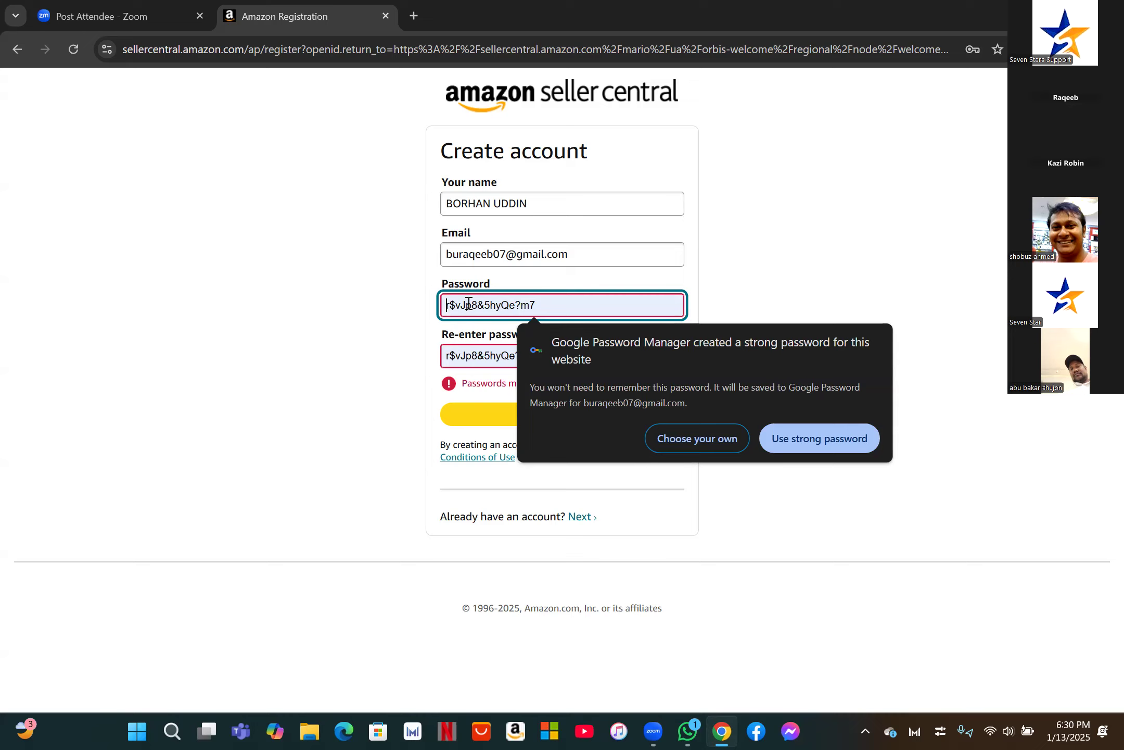
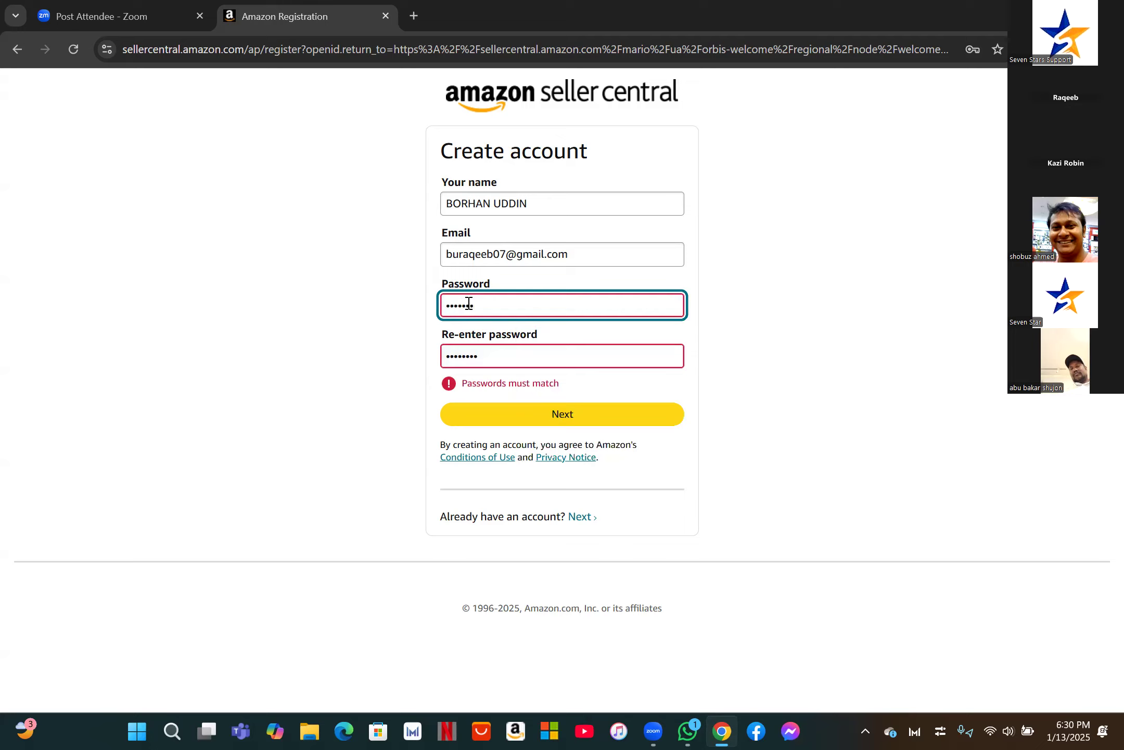
Replace the Re-enter password entry with the same account password and submit the form, saving the login in the browser's password manager.
{"action": "left_click", "coordinate": [520, 362]}
{"action": "key", "text": "BackSpace"}
{"action": "key", "text": "BackSpace"}
{"action": "key", "text": "BackSpace"}
{"action": "key", "text": "BackSpace"}
{"action": "key", "text": "BackSpace"}
{"action": "key", "text": "BackSpace"}
{"action": "key", "text": "BackSpace"}
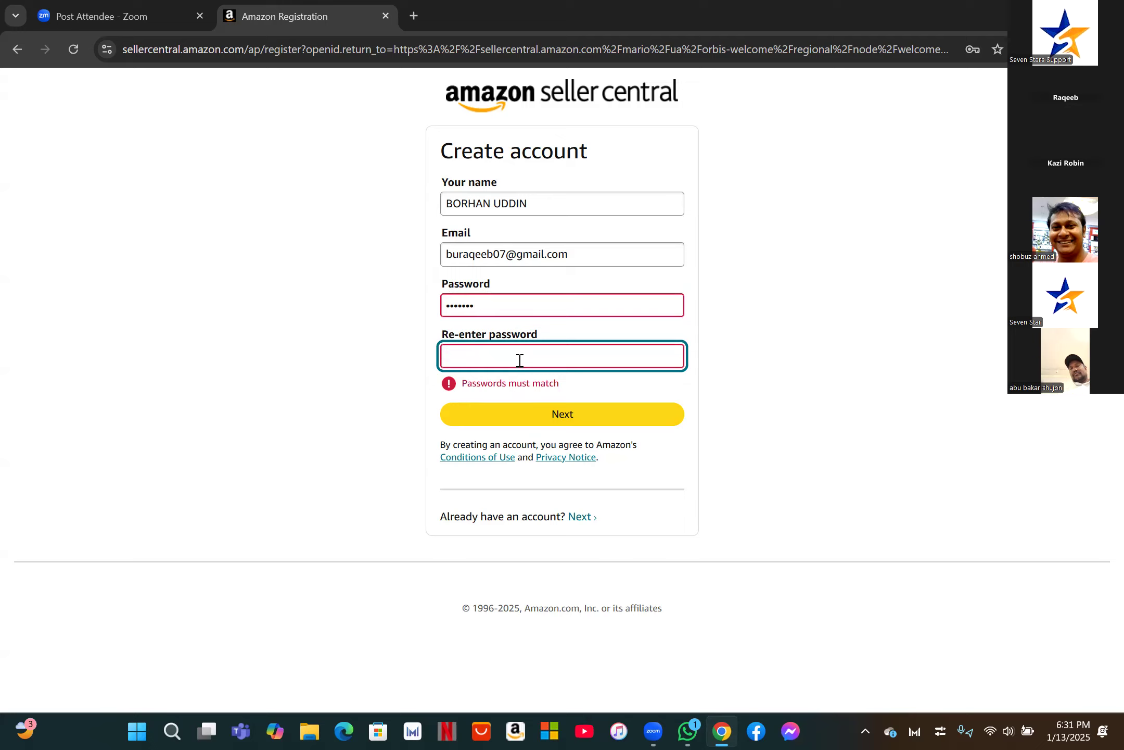
{"action": "type", "text": "•••••••"}
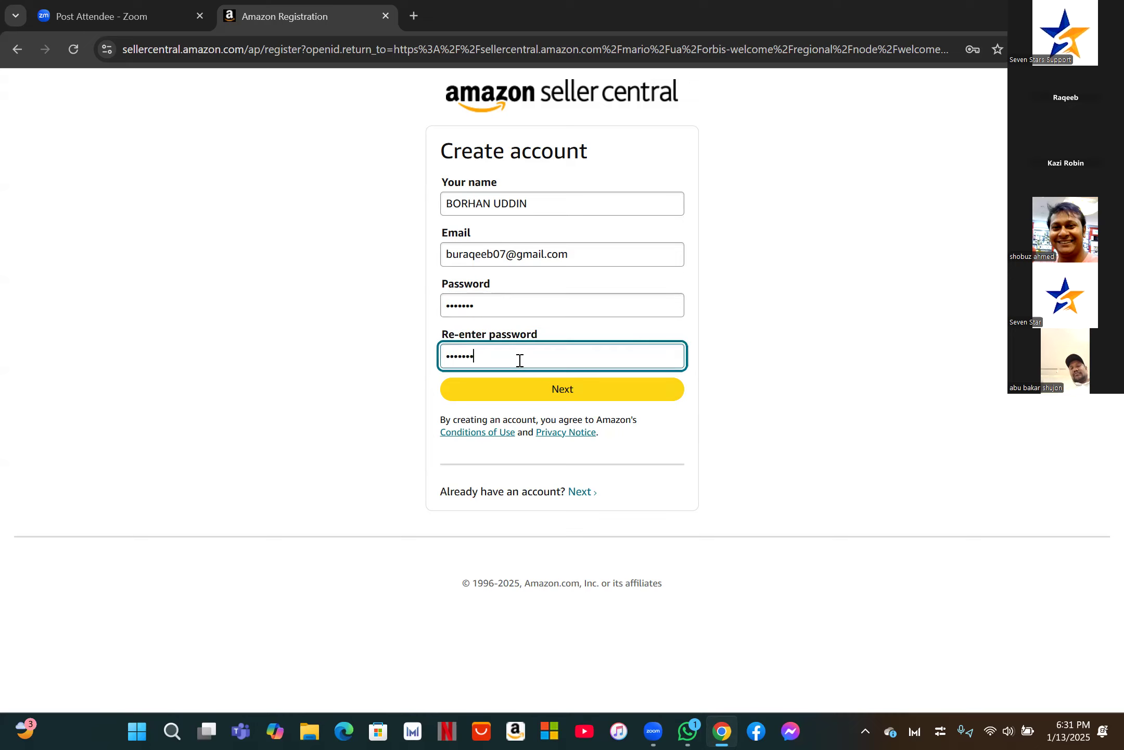
{"action": "left_click", "coordinate": [571, 392]}
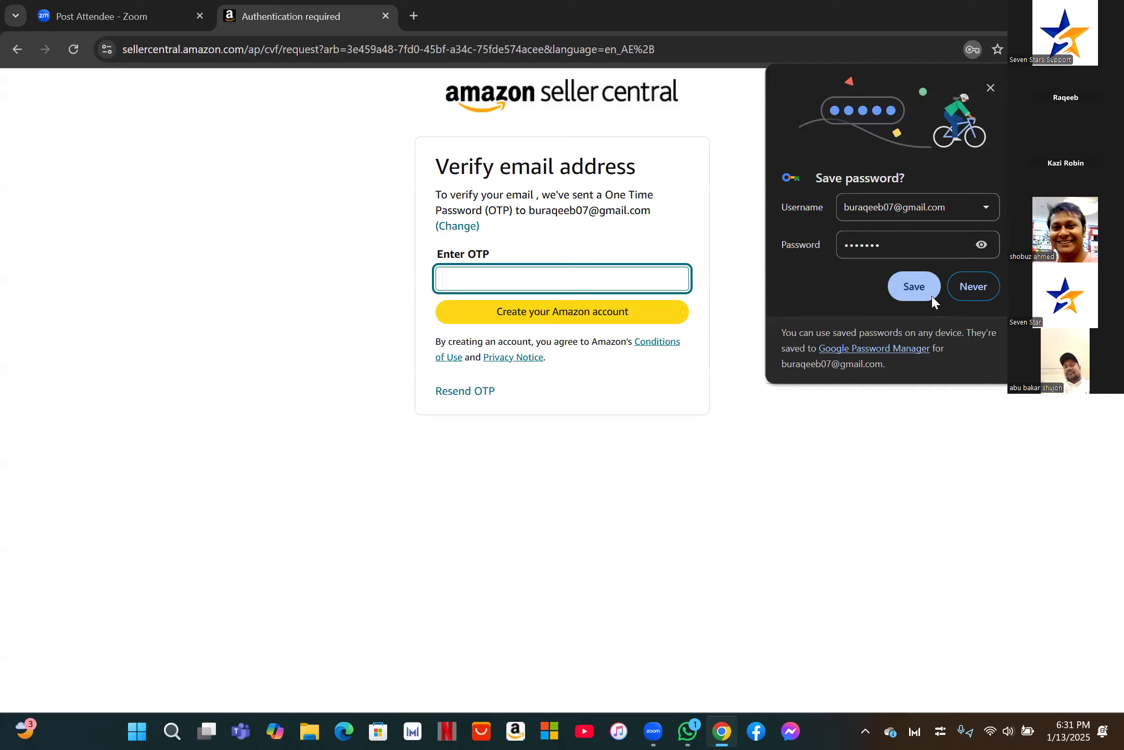
{"action": "left_click", "coordinate": [914, 286]}
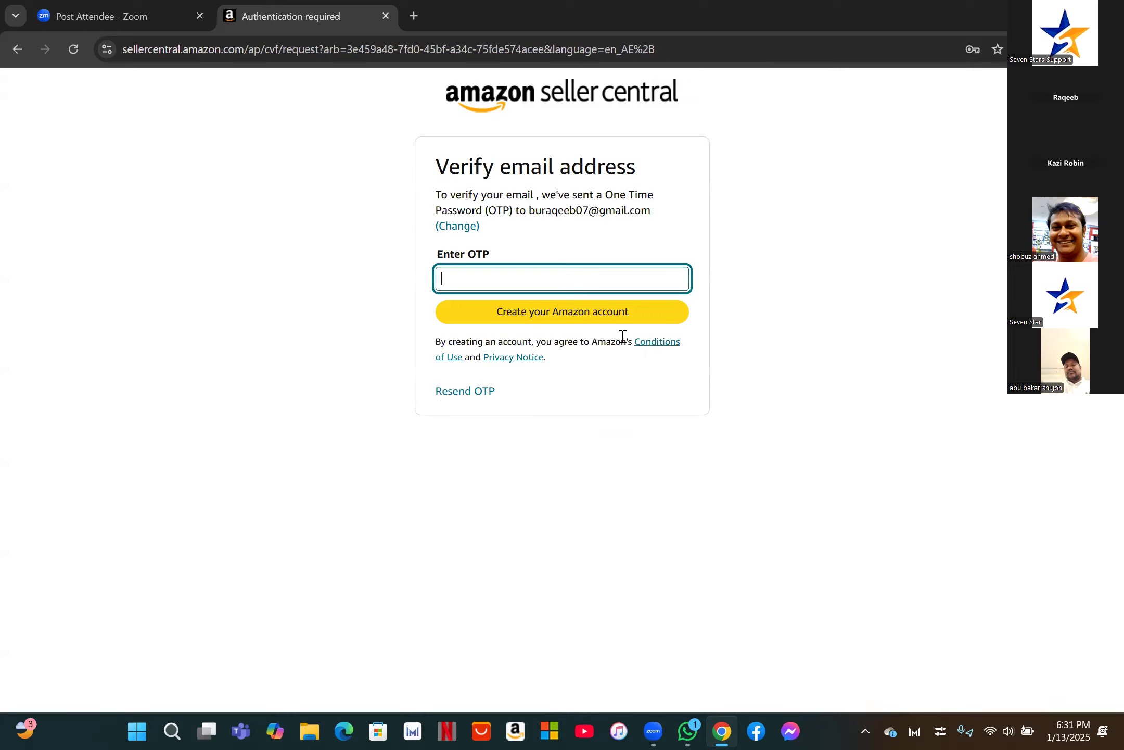
Try to verify the e-mail address with the one-time password received by e-mail.
{"action": "left_click", "coordinate": [615, 320]}
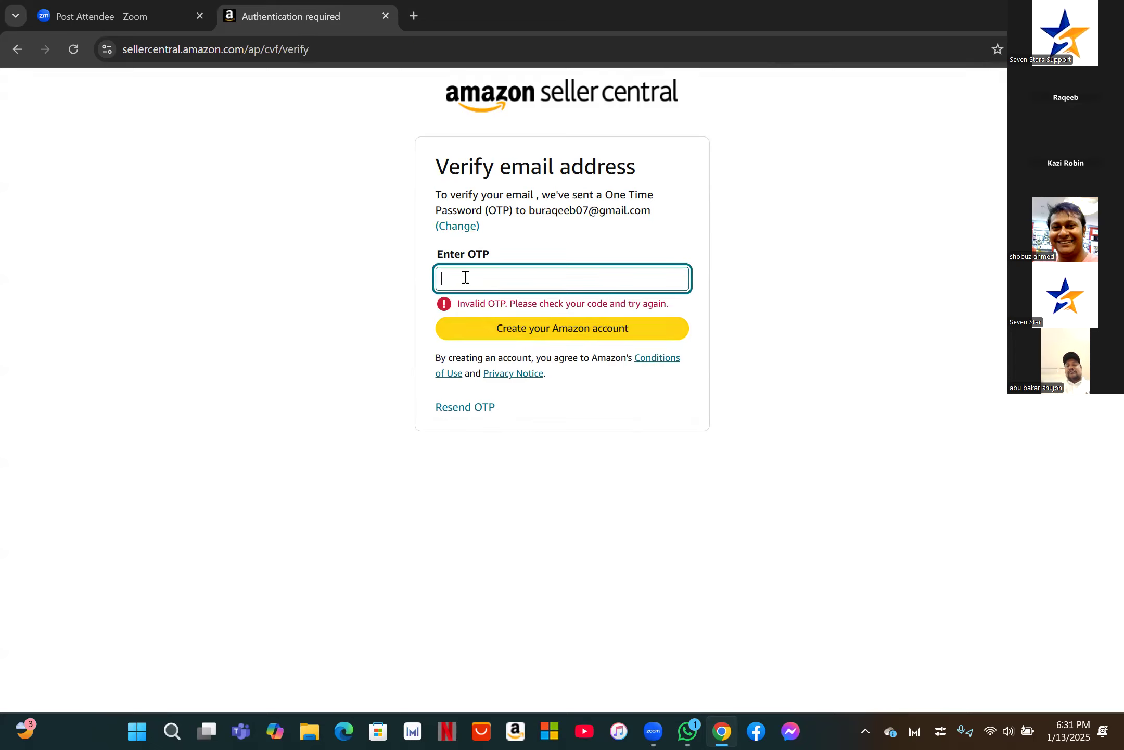
Enter the corrected e-mail one-time password and create the Amazon account.
{"action": "left_click", "coordinate": [529, 340]}
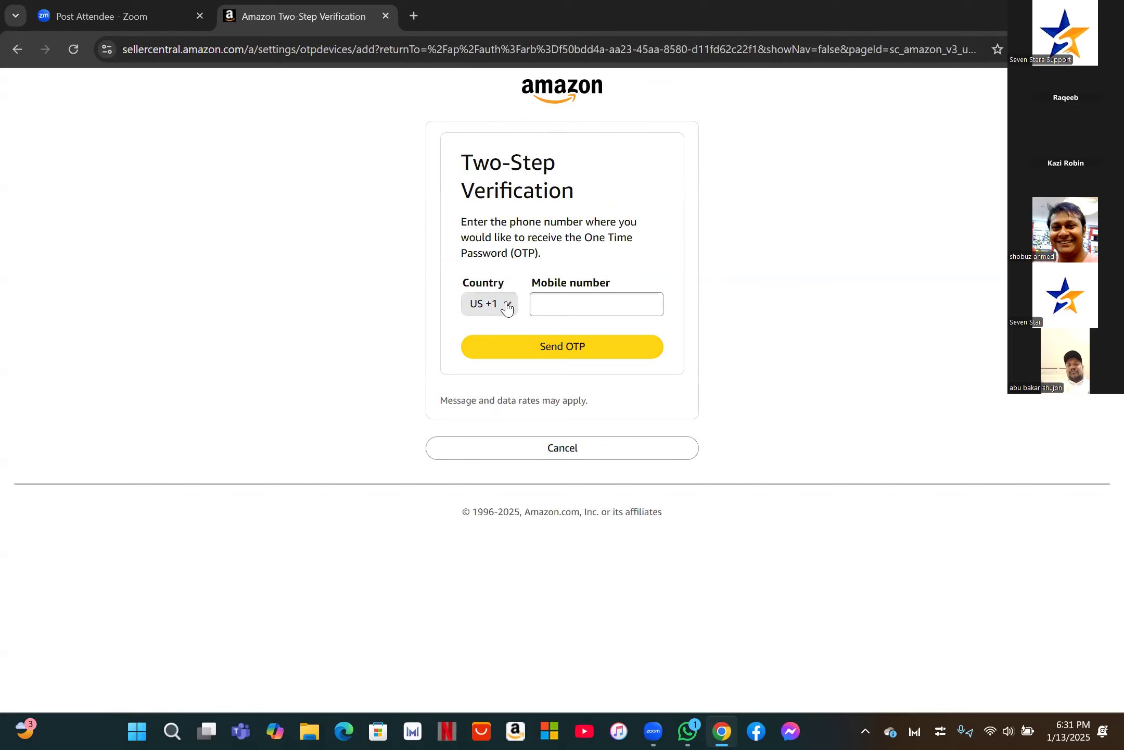
Set the country code for two-step verification to Bangladesh +880.
{"action": "left_click", "coordinate": [507, 305]}
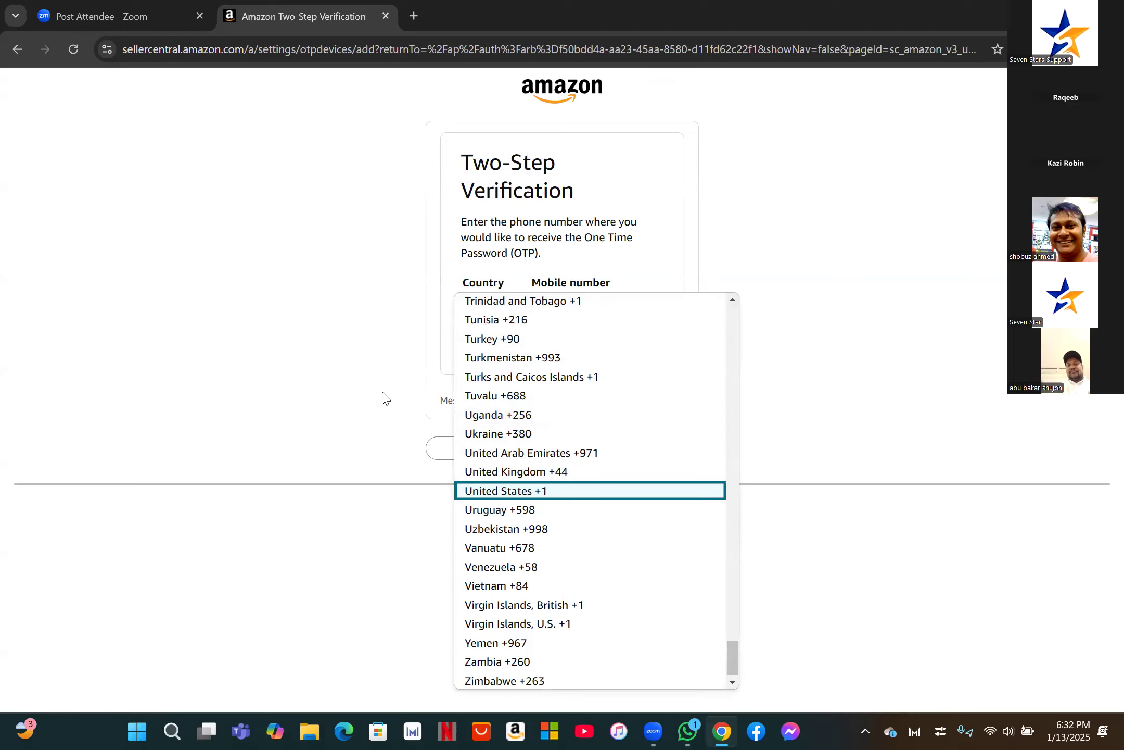
{"action": "left_click", "coordinate": [442, 400]}
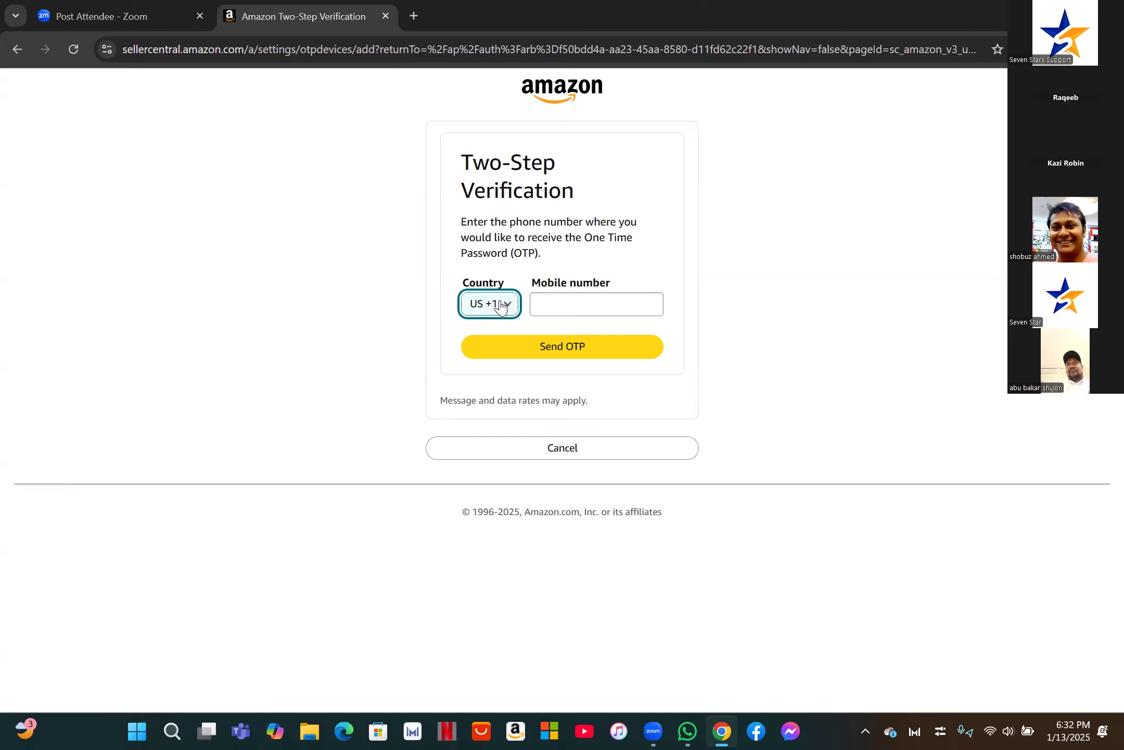
{"action": "left_click", "coordinate": [501, 307]}
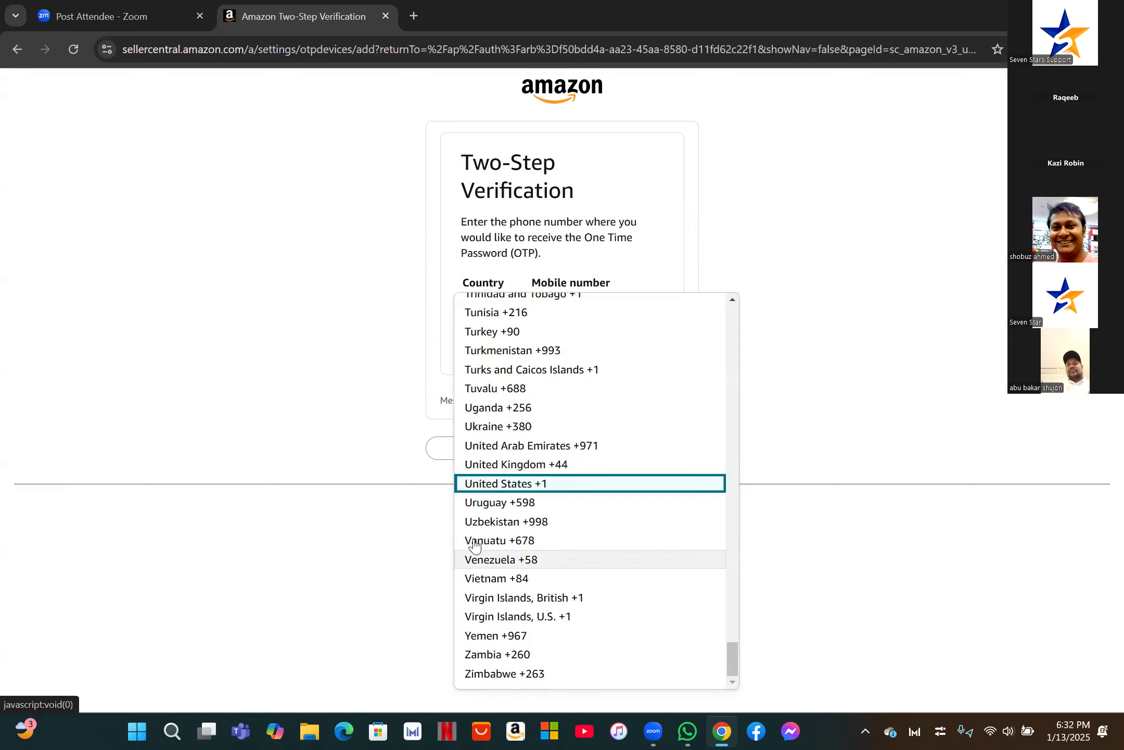
{"action": "scroll", "coordinate": [475, 544], "scroll_direction": "up", "scroll_amount": 8}
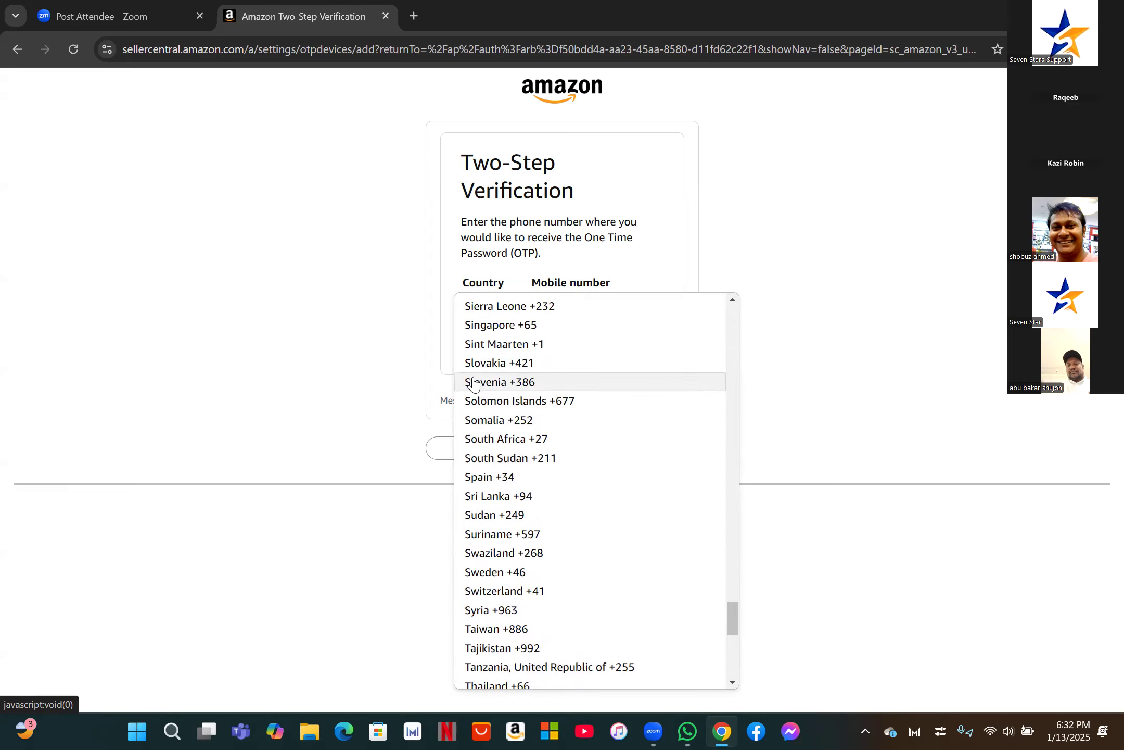
{"action": "scroll", "coordinate": [474, 384], "scroll_direction": "up", "scroll_amount": 3}
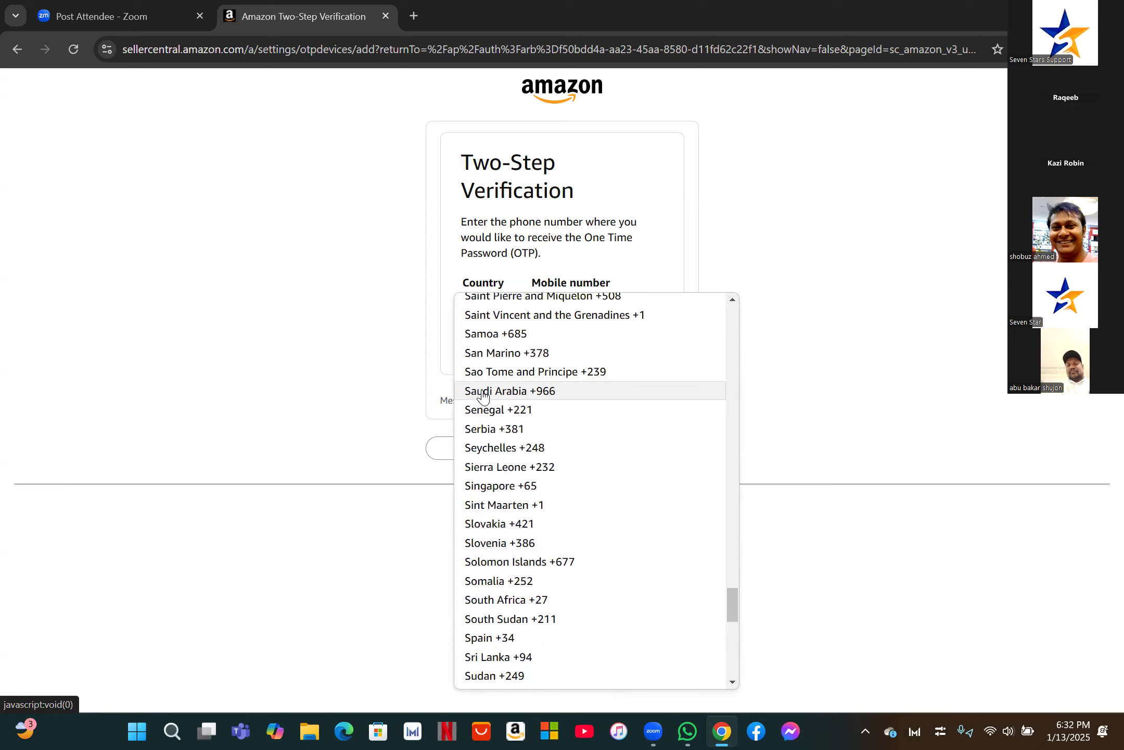
{"action": "scroll", "coordinate": [482, 395], "scroll_direction": "up", "scroll_amount": 15}
{"action": "scroll", "coordinate": [480, 395], "scroll_direction": "up", "scroll_amount": 12}
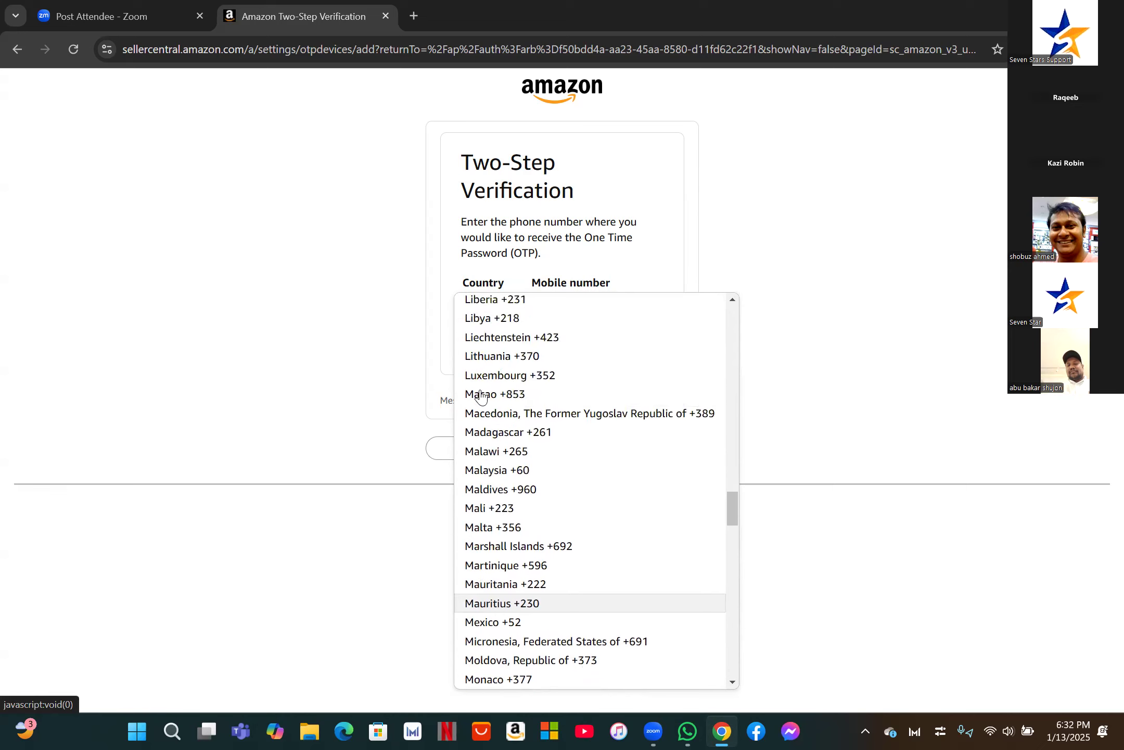
{"action": "scroll", "coordinate": [478, 394], "scroll_direction": "up", "scroll_amount": 2}
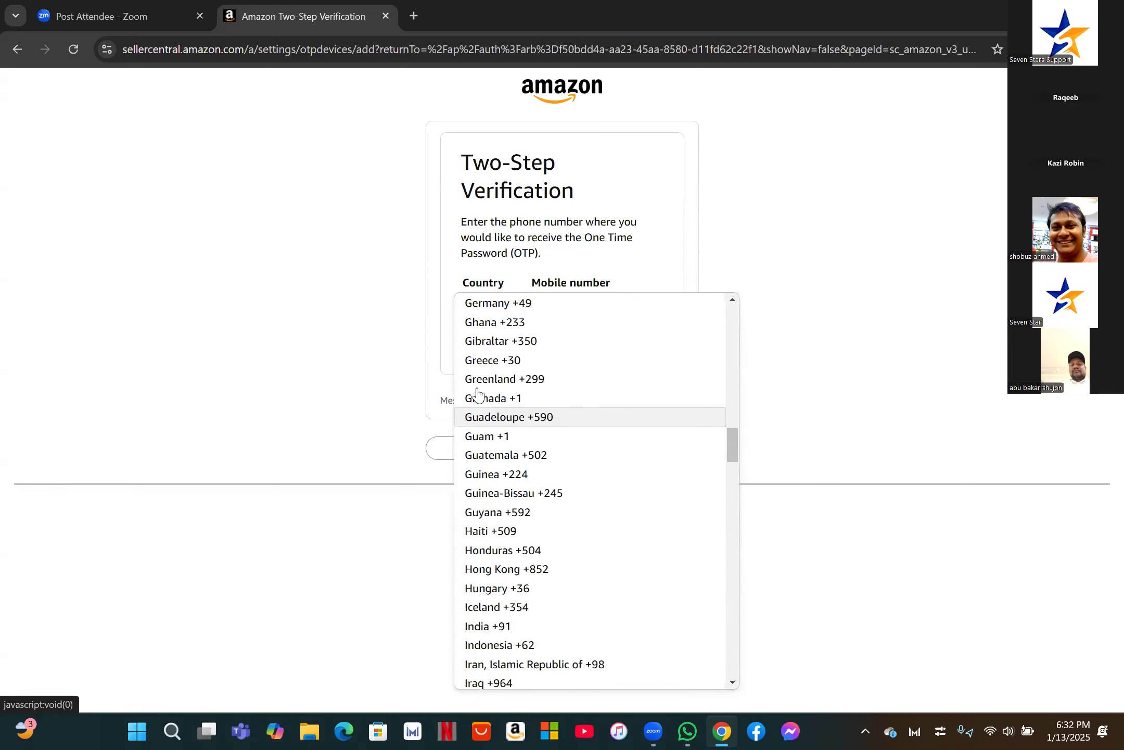
{"action": "scroll", "coordinate": [489, 388], "scroll_direction": "up", "scroll_amount": 16}
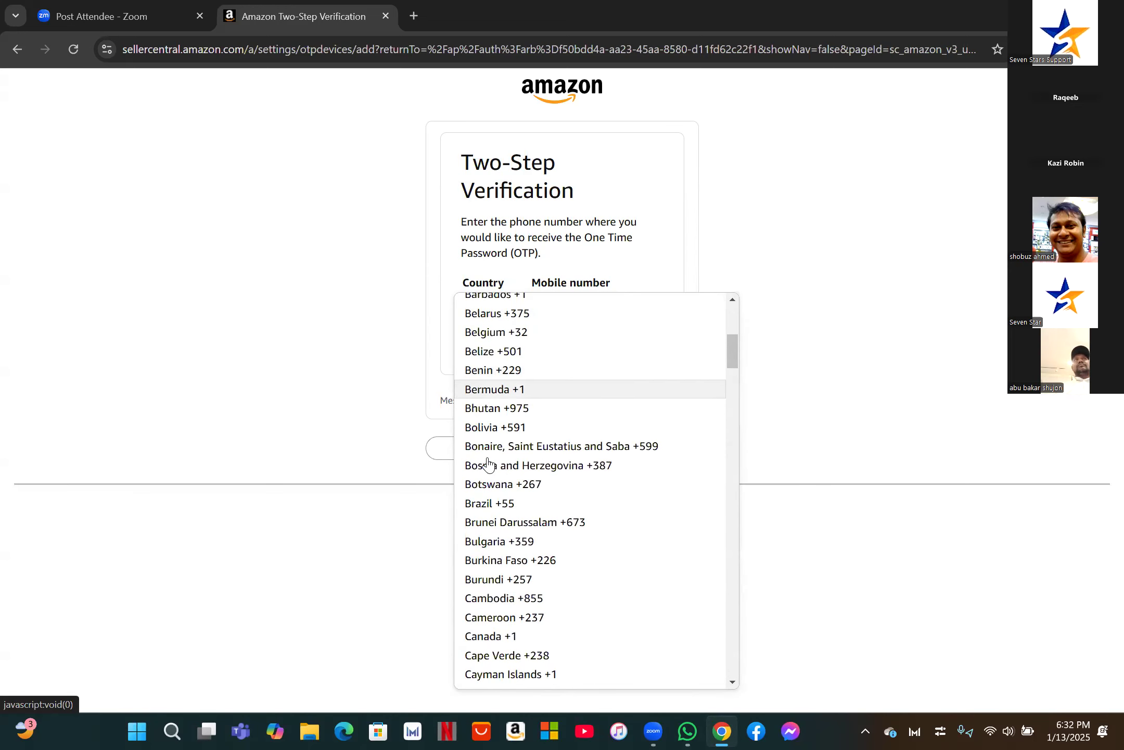
{"action": "scroll", "coordinate": [500, 379], "scroll_direction": "up", "scroll_amount": 4}
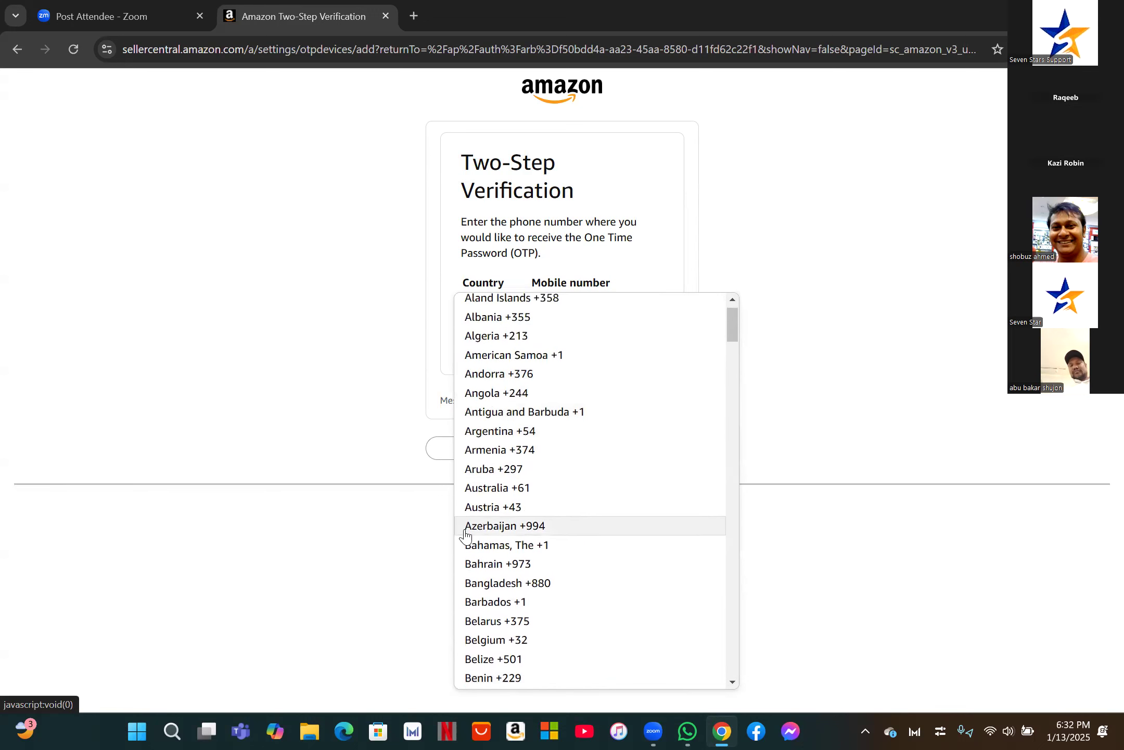
{"action": "scroll", "coordinate": [473, 511], "scroll_direction": "down", "scroll_amount": 1}
{"action": "left_click", "coordinate": [482, 509]}
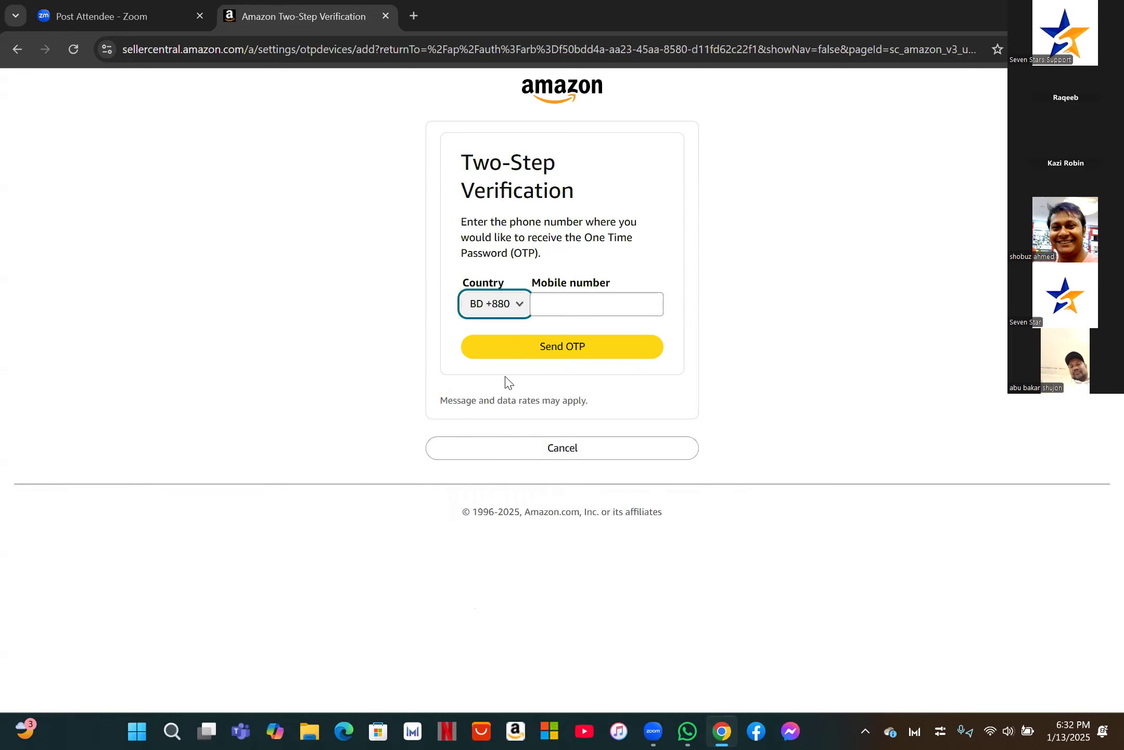
Enter the account holder's Bangladeshi mobile number, correcting the mistyped digits, and request the one-time password.
{"action": "left_click", "coordinate": [550, 294]}
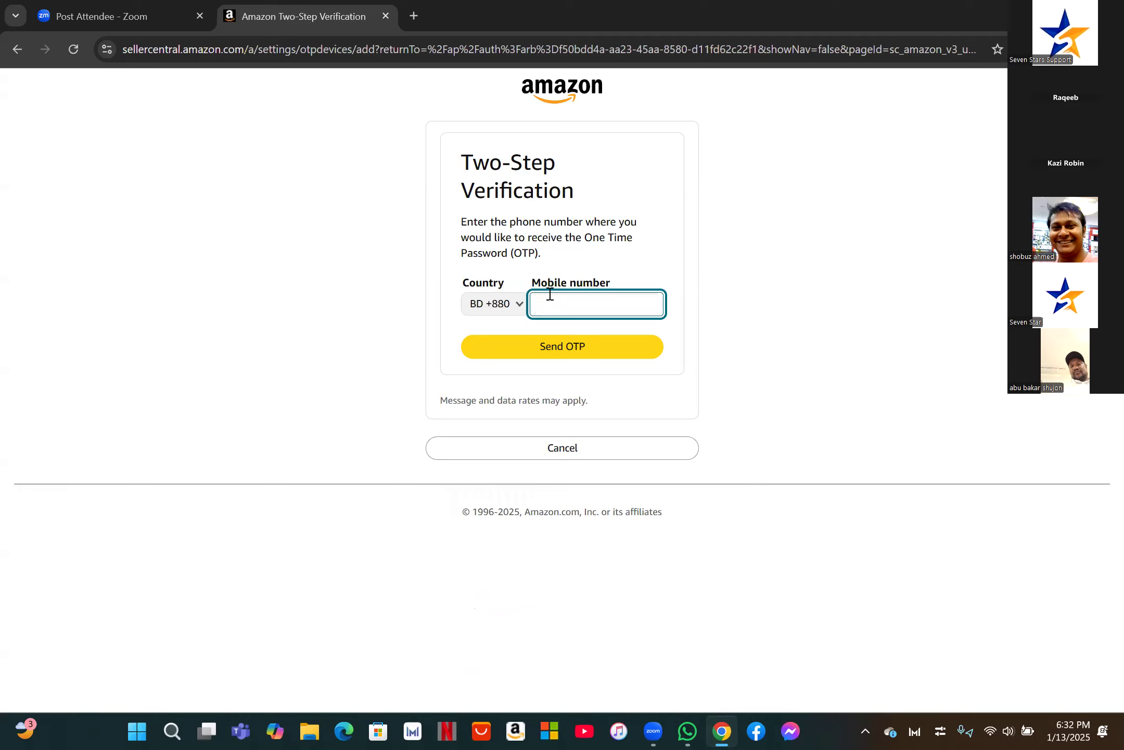
{"action": "type", "text": "1"}
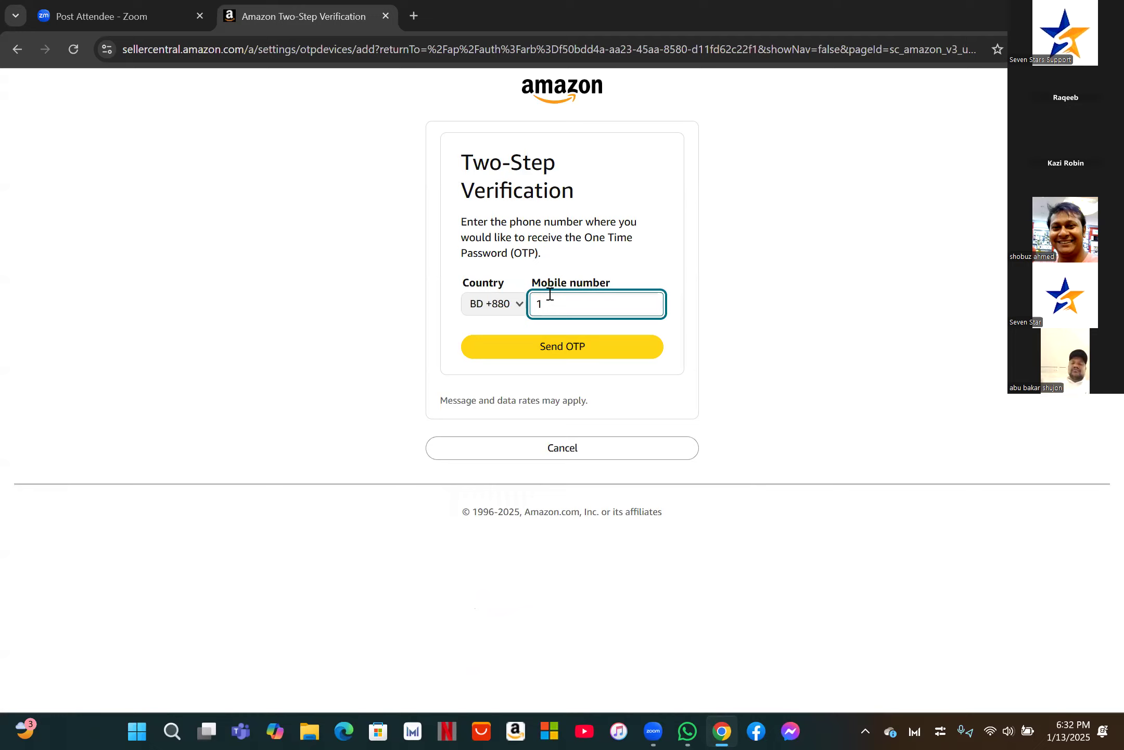
{"action": "type", "text": "74"}
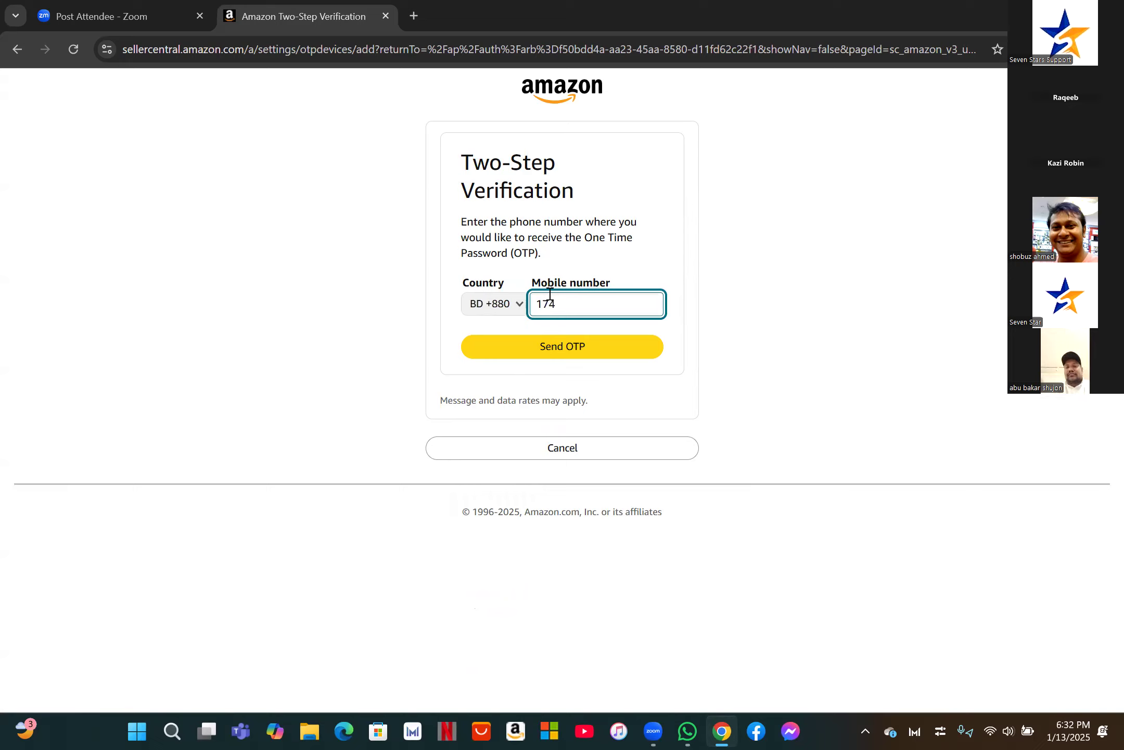
{"action": "type", "text": "99999999"}
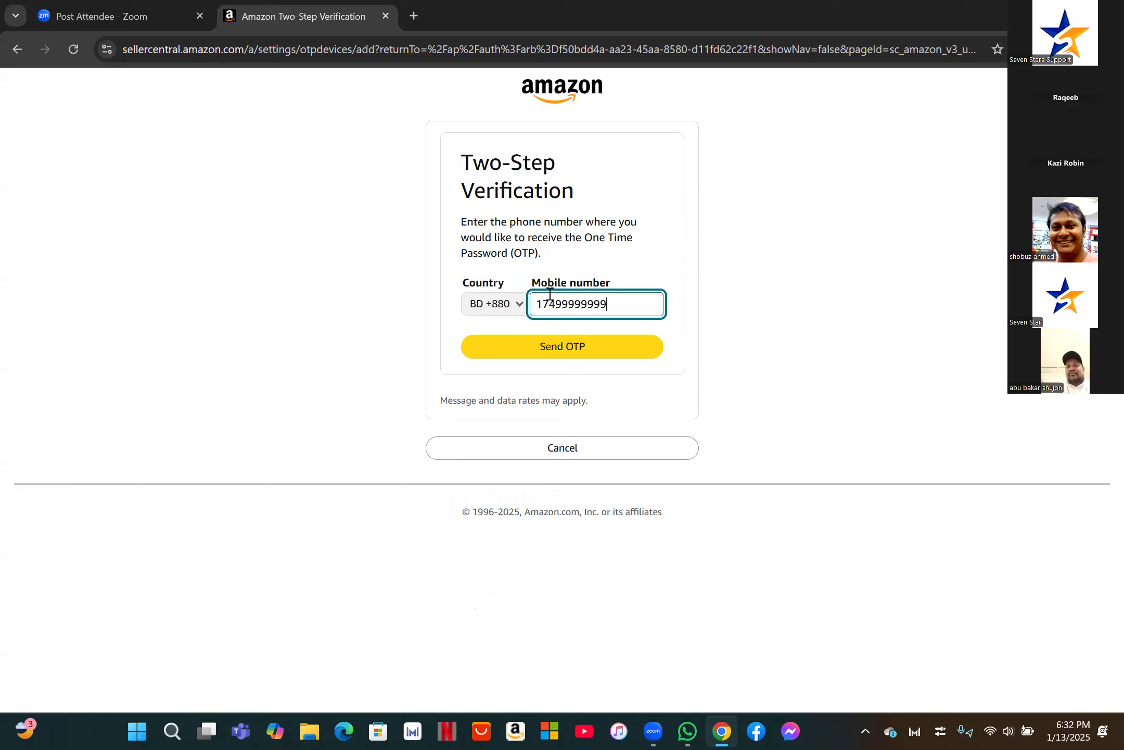
{"action": "key", "text": "BackSpace"}
{"action": "key", "text": "BackSpace"}
{"action": "key", "text": "BackSpace"}
{"action": "key", "text": "BackSpace"}
{"action": "key", "text": "BackSpace"}
{"action": "key", "text": "BackSpace"}
{"action": "key", "text": "BackSpace"}
{"action": "left_click", "coordinate": [547, 348]}
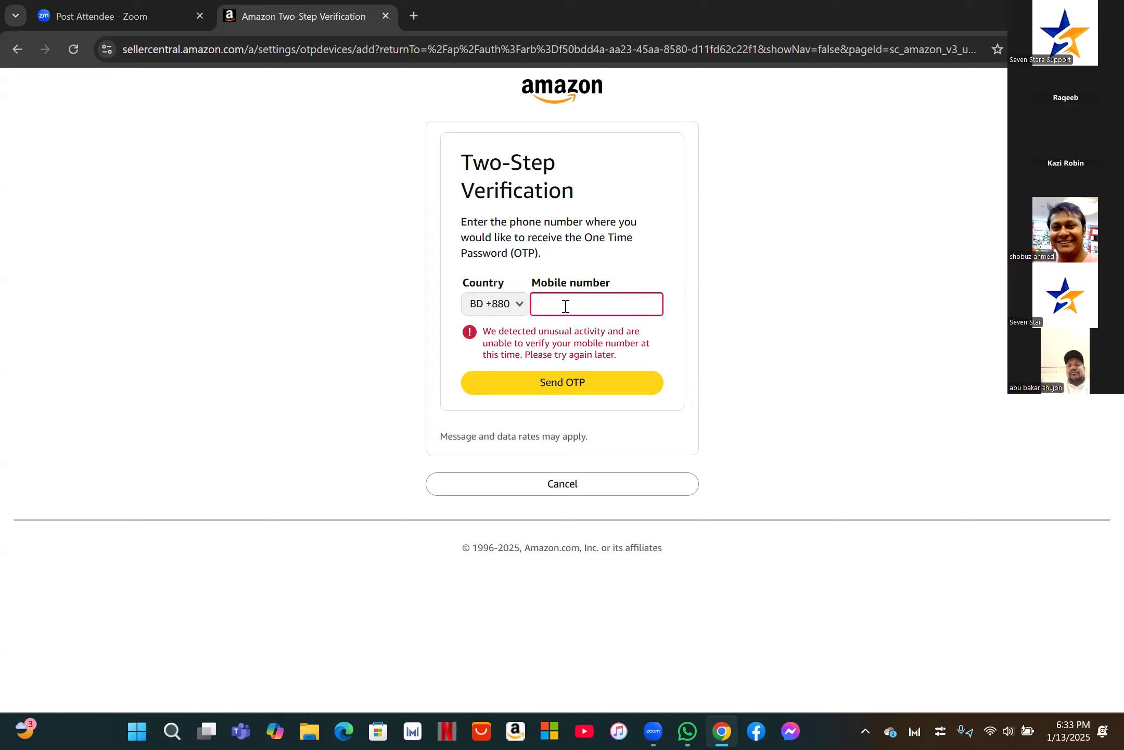
Change the country code for two-step verification to Saudi Arabia +966.
{"action": "left_click", "coordinate": [497, 305]}
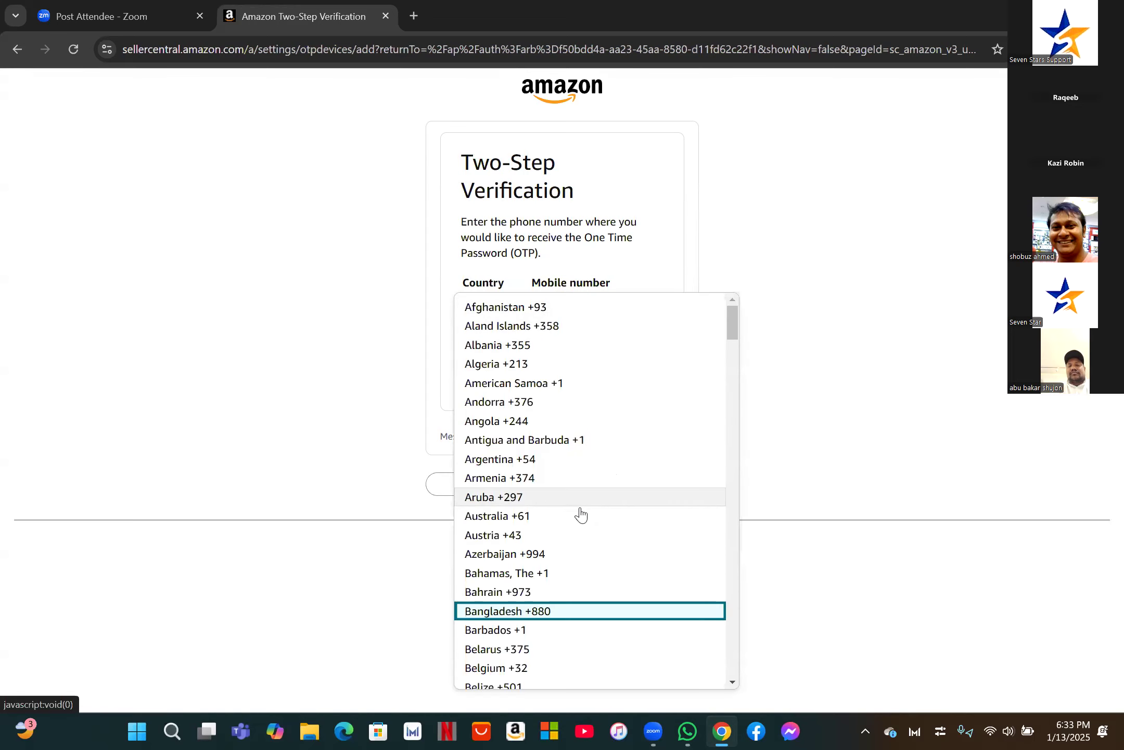
{"action": "scroll", "coordinate": [577, 514], "scroll_direction": "down", "scroll_amount": 8}
{"action": "scroll", "coordinate": [551, 531], "scroll_direction": "down", "scroll_amount": 15}
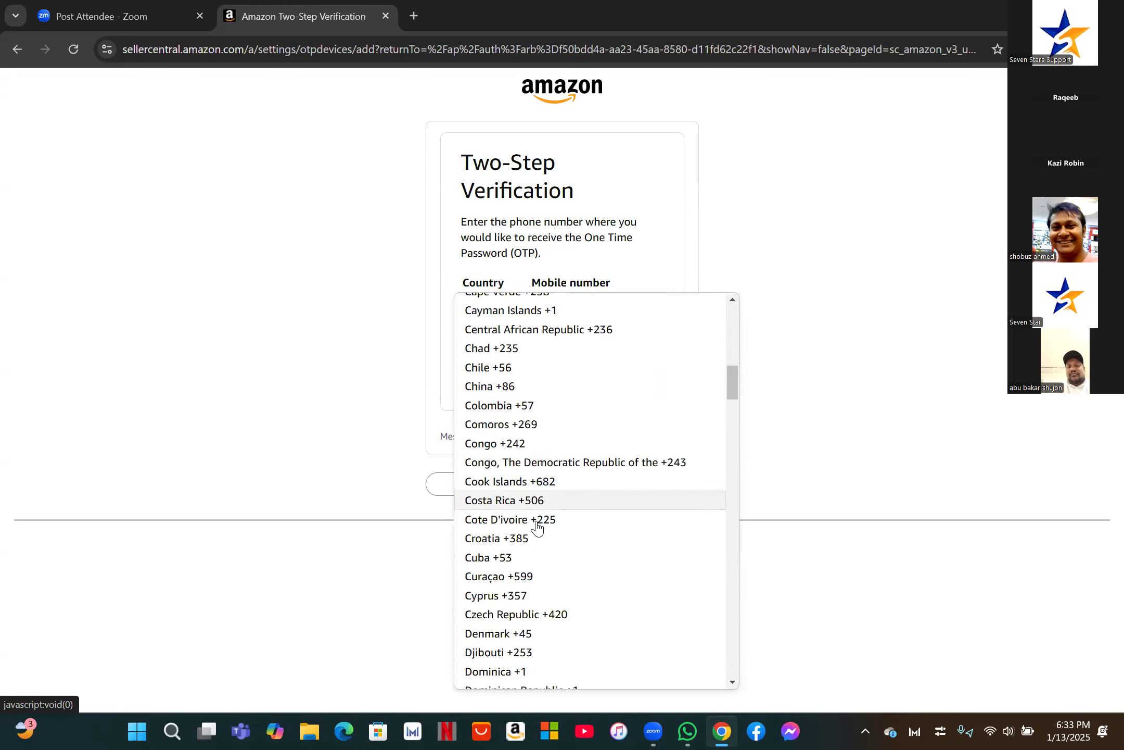
{"action": "scroll", "coordinate": [509, 517], "scroll_direction": "down", "scroll_amount": 20}
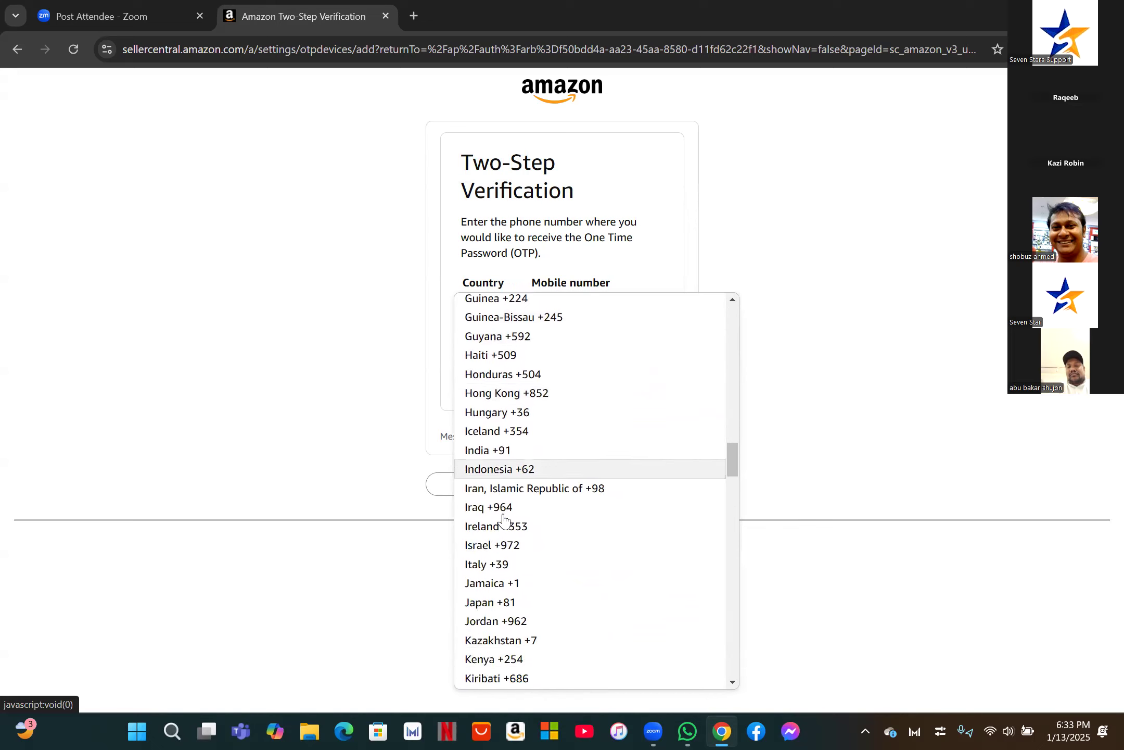
{"action": "scroll", "coordinate": [490, 528], "scroll_direction": "down", "scroll_amount": 9}
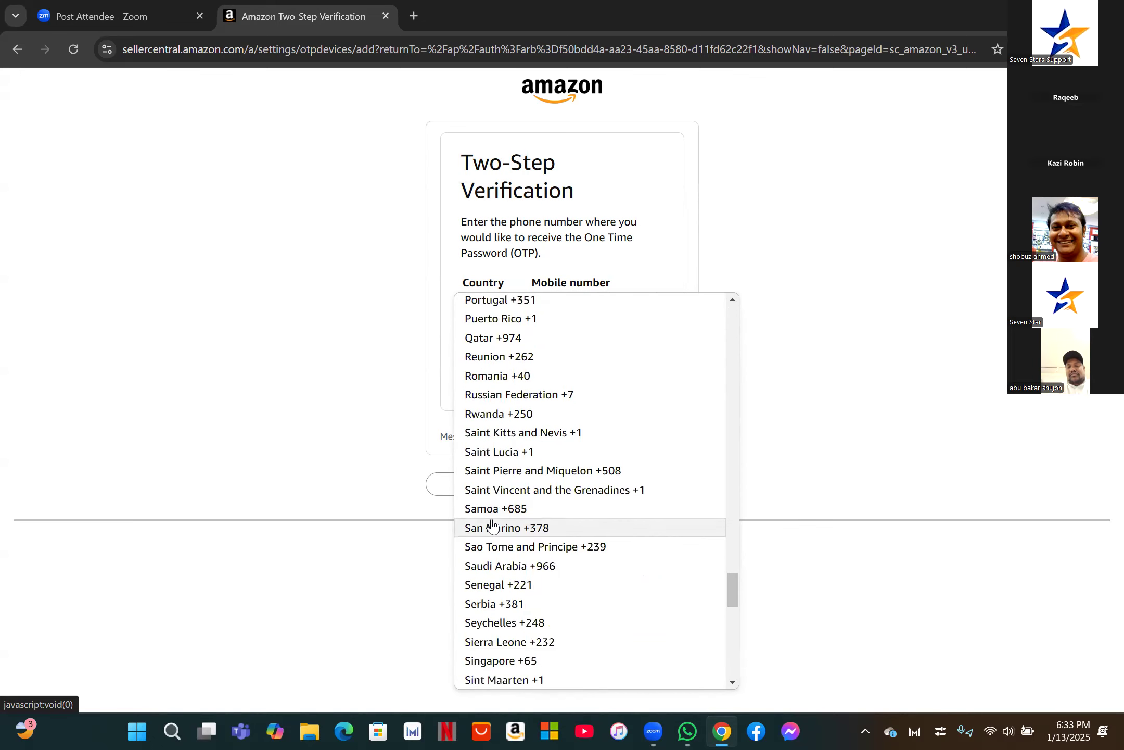
{"action": "scroll", "coordinate": [489, 468], "scroll_direction": "up", "scroll_amount": 7}
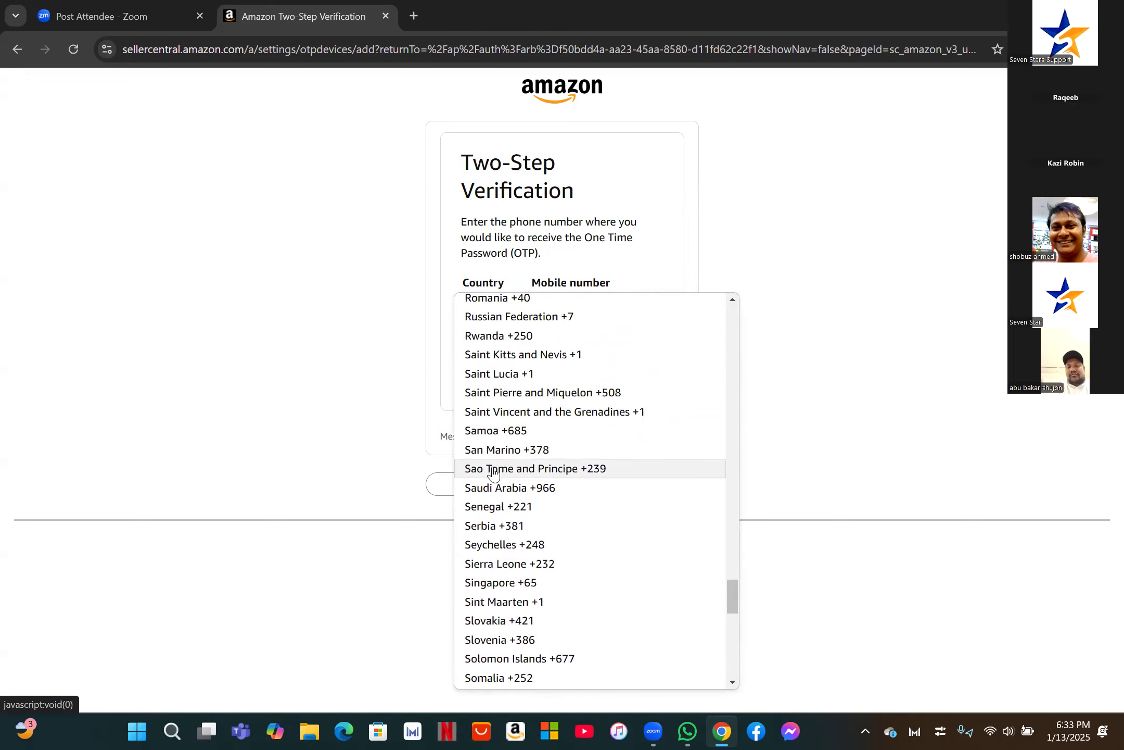
{"action": "left_click", "coordinate": [494, 494]}
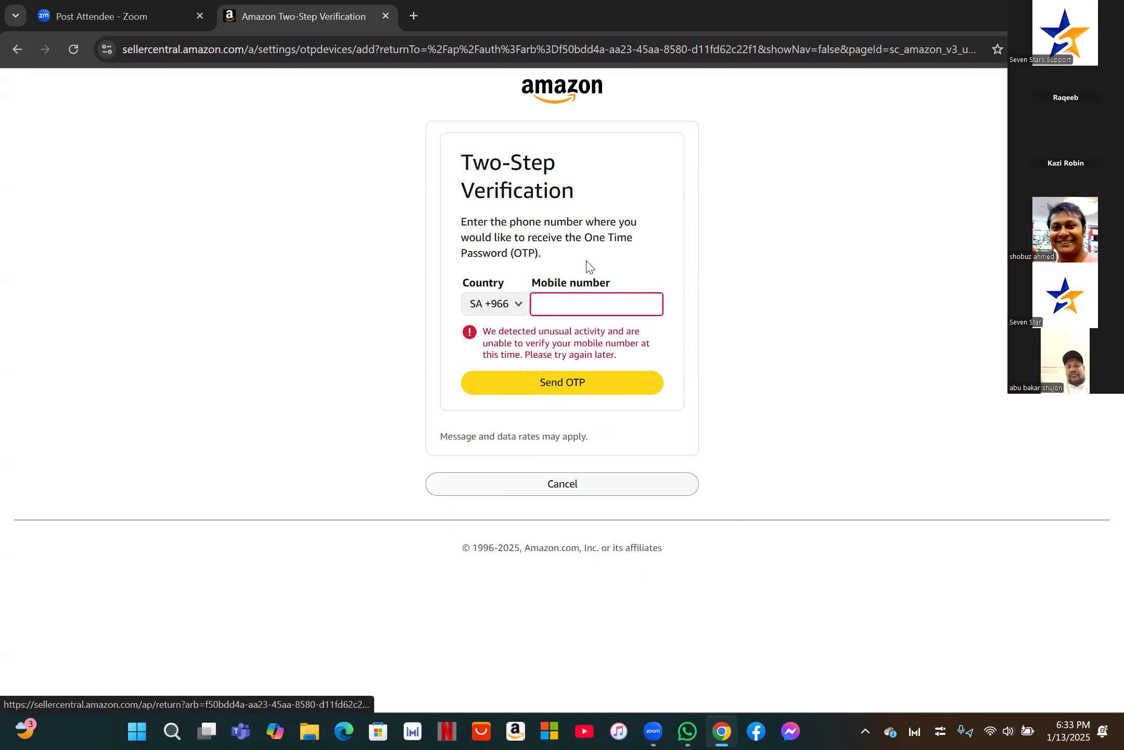
Enter the account holder's Saudi mobile number for two-step verification and request the one-time password.
{"action": "left_click", "coordinate": [573, 310]}
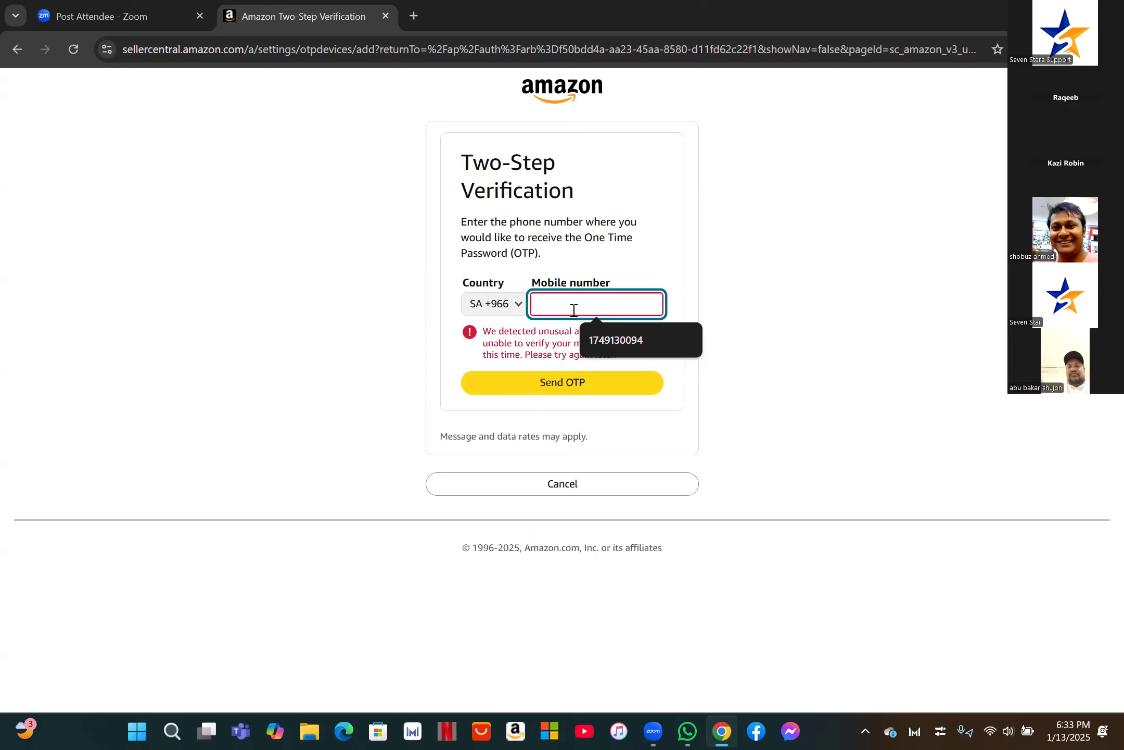
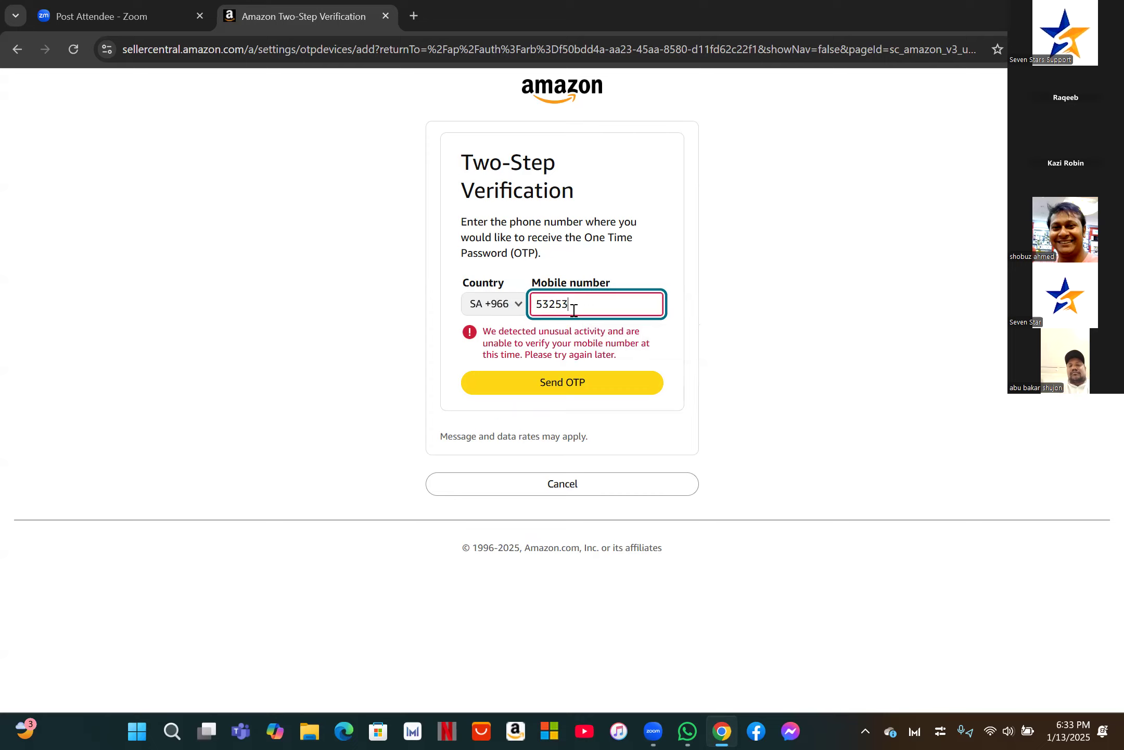
{"action": "left_click", "coordinate": [560, 386]}
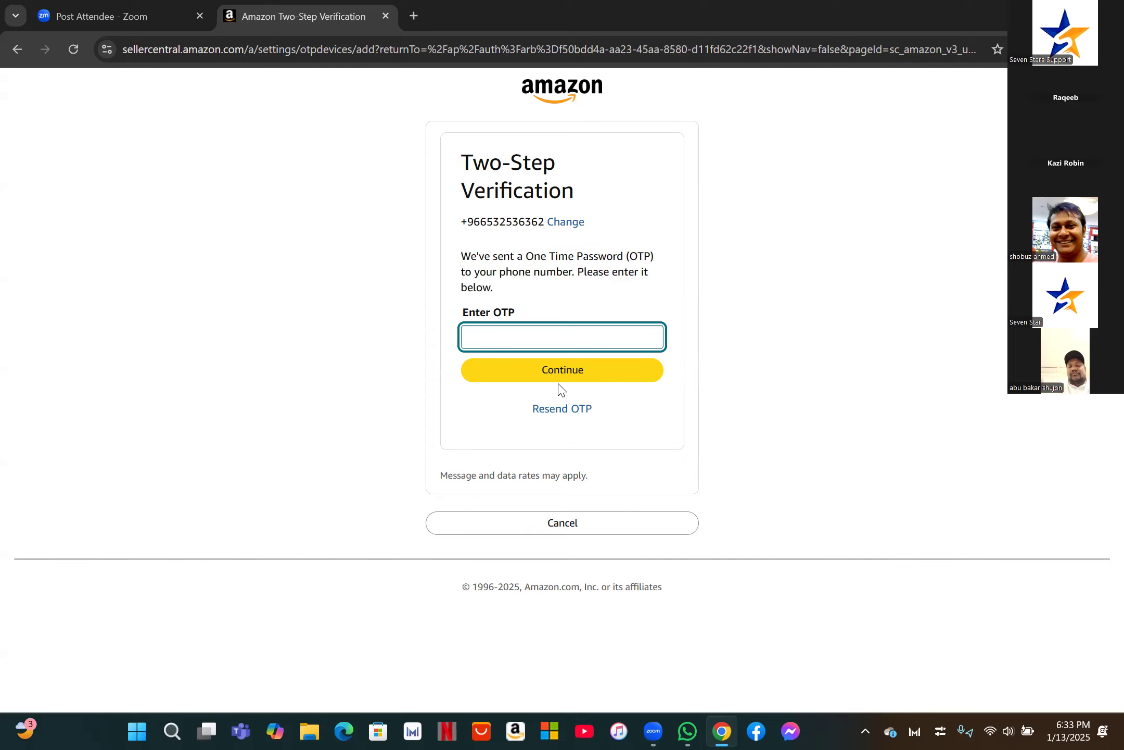
Enter the one-time password sent to the mobile number and continue to complete two-step verification.
{"action": "left_click", "coordinate": [554, 378]}
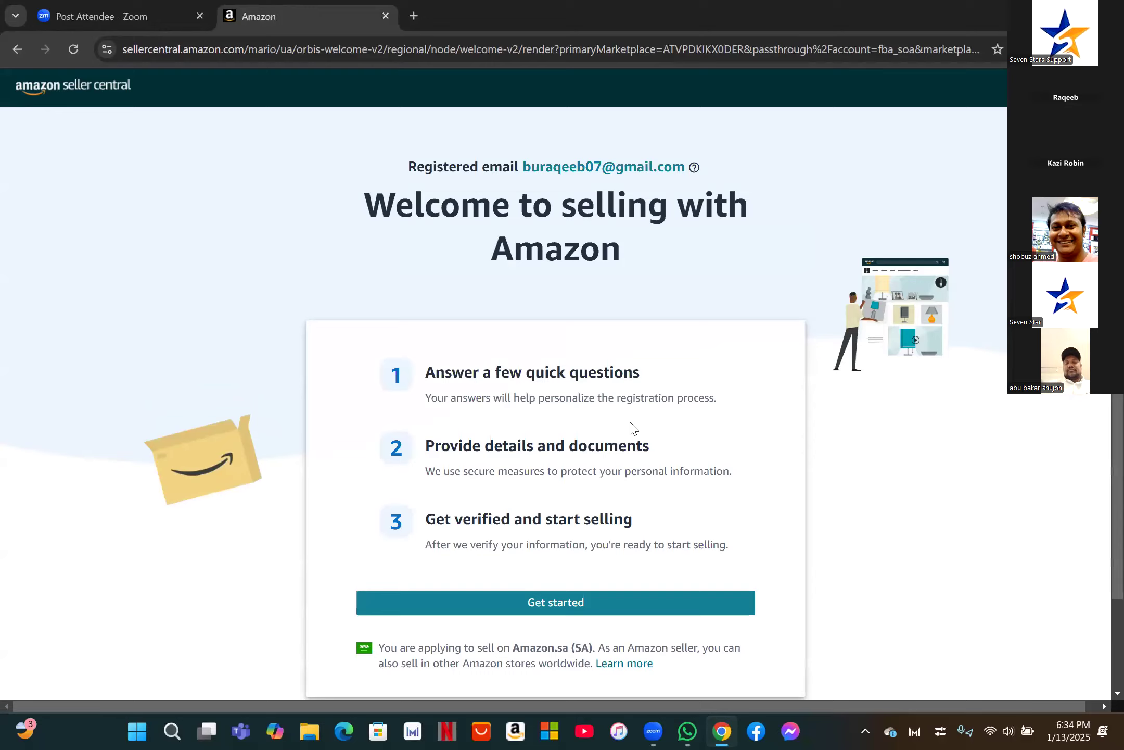
Get started with the seller registration and save Bangladesh as the country where the business is registered.
{"action": "scroll", "coordinate": [627, 417], "scroll_direction": "down", "scroll_amount": 1}
{"action": "scroll", "coordinate": [630, 415], "scroll_direction": "down", "scroll_amount": 2}
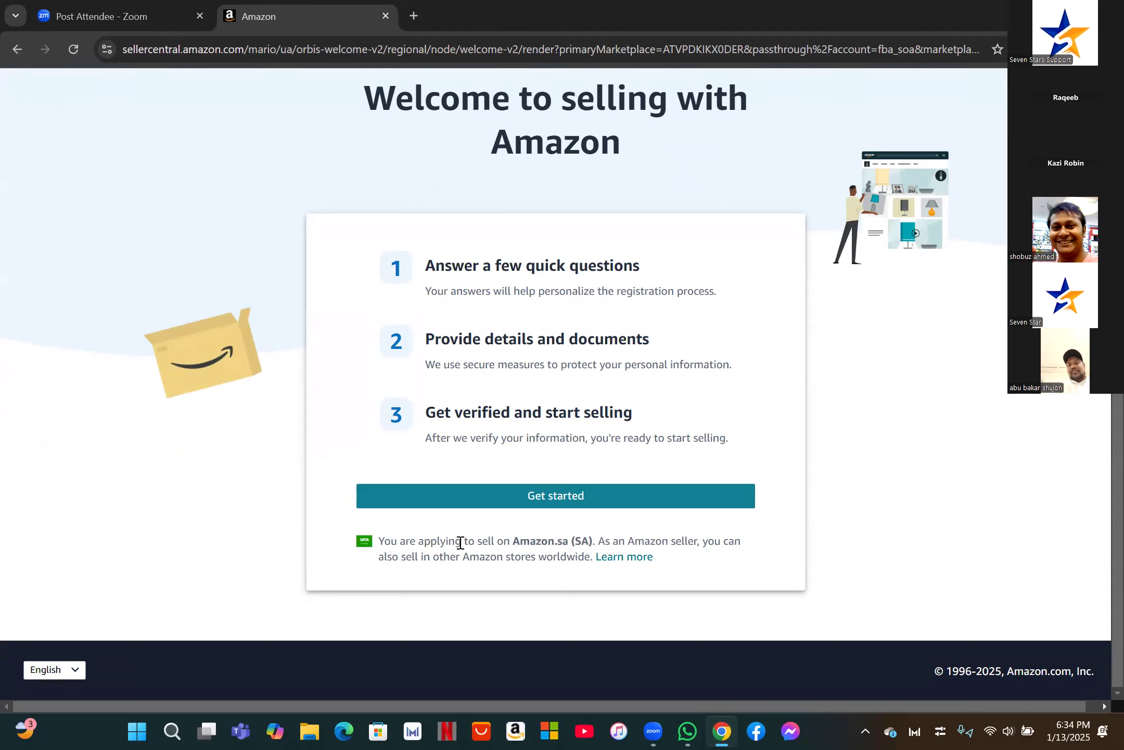
{"action": "left_click", "coordinate": [553, 499]}
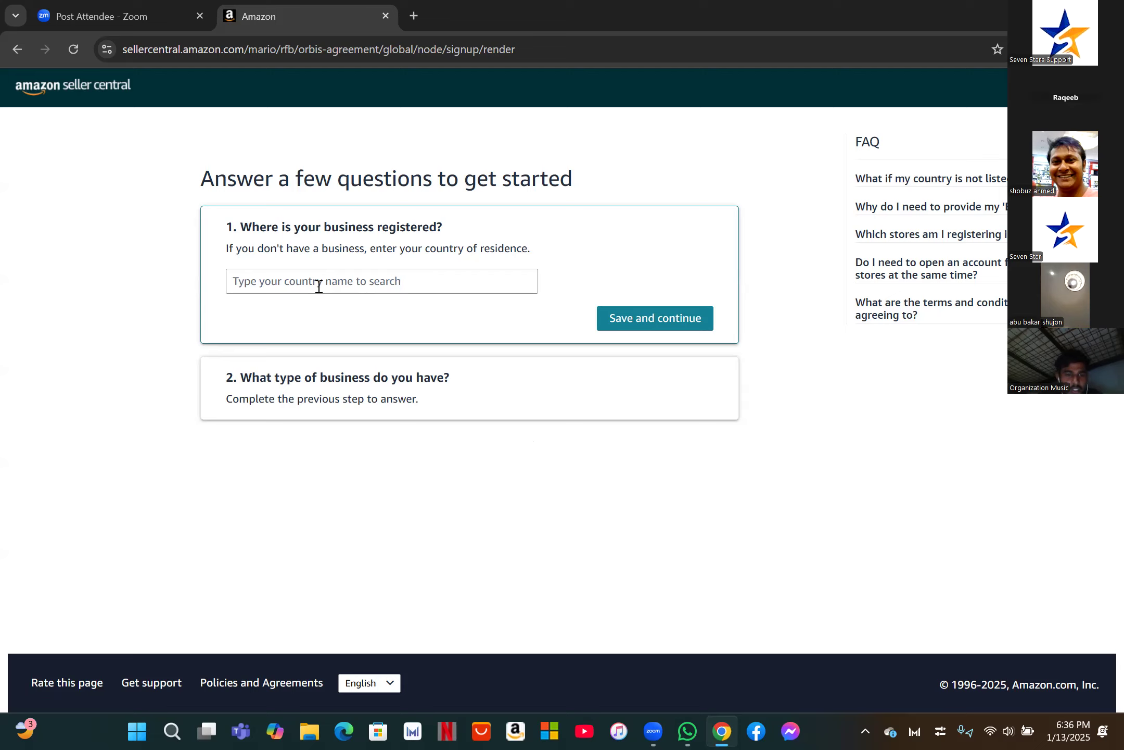
{"action": "left_click", "coordinate": [271, 284]}
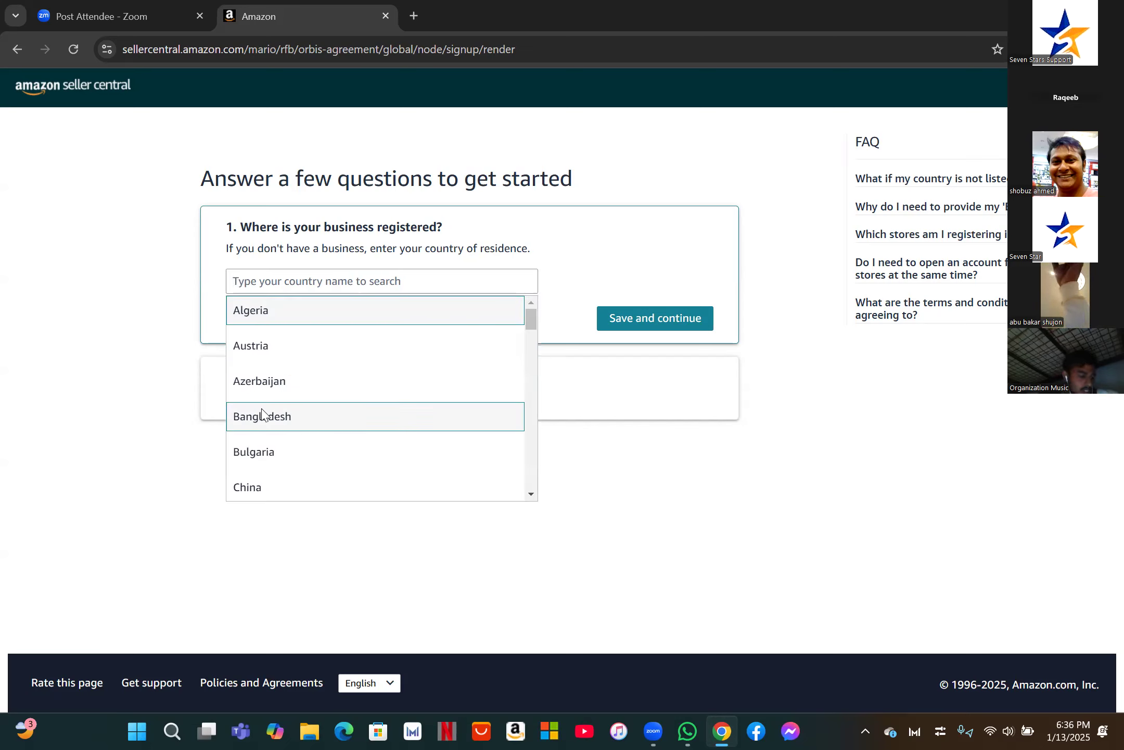
{"action": "left_click", "coordinate": [263, 416]}
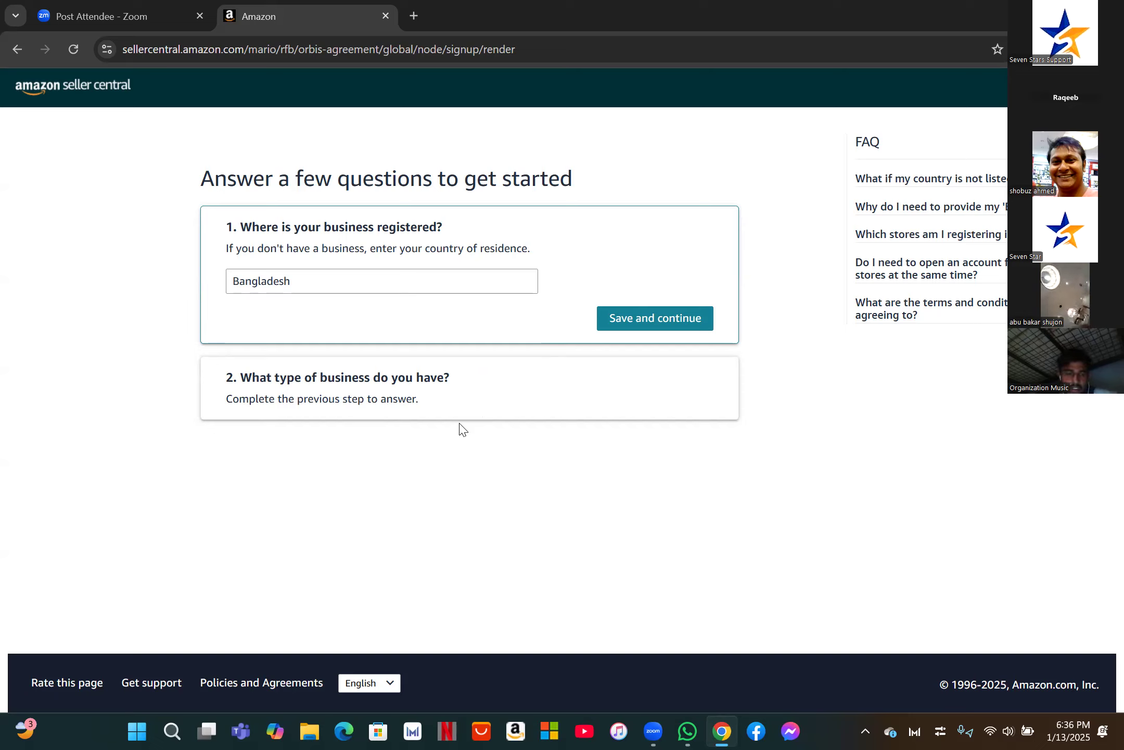
{"action": "left_click", "coordinate": [634, 326]}
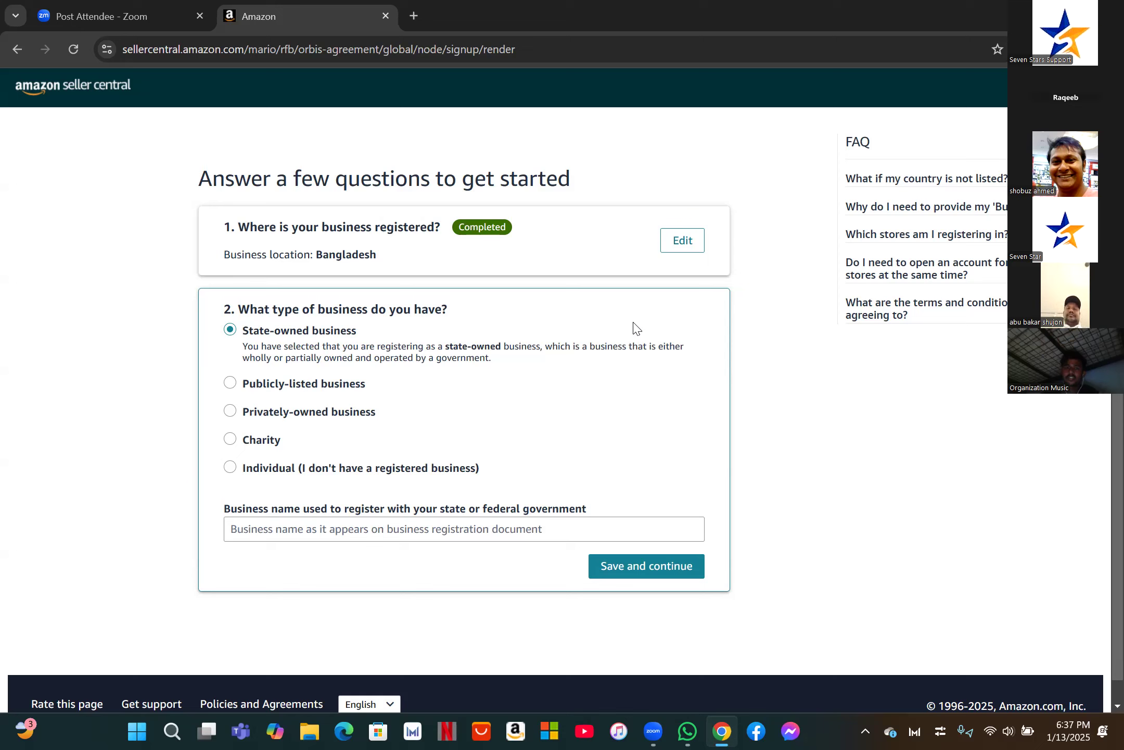
Set the business type to Individual (I don't have a registered business), enter the seller's first and last name, and save.
{"action": "left_click", "coordinate": [230, 468]}
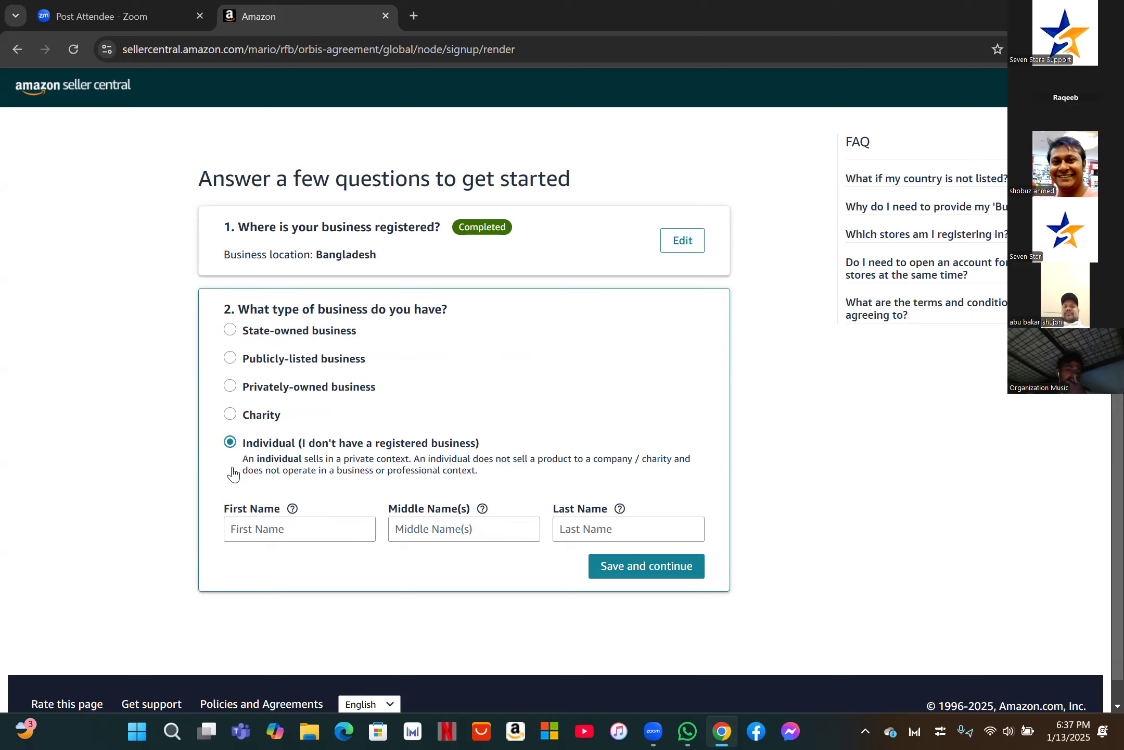
{"action": "left_click", "coordinate": [245, 528]}
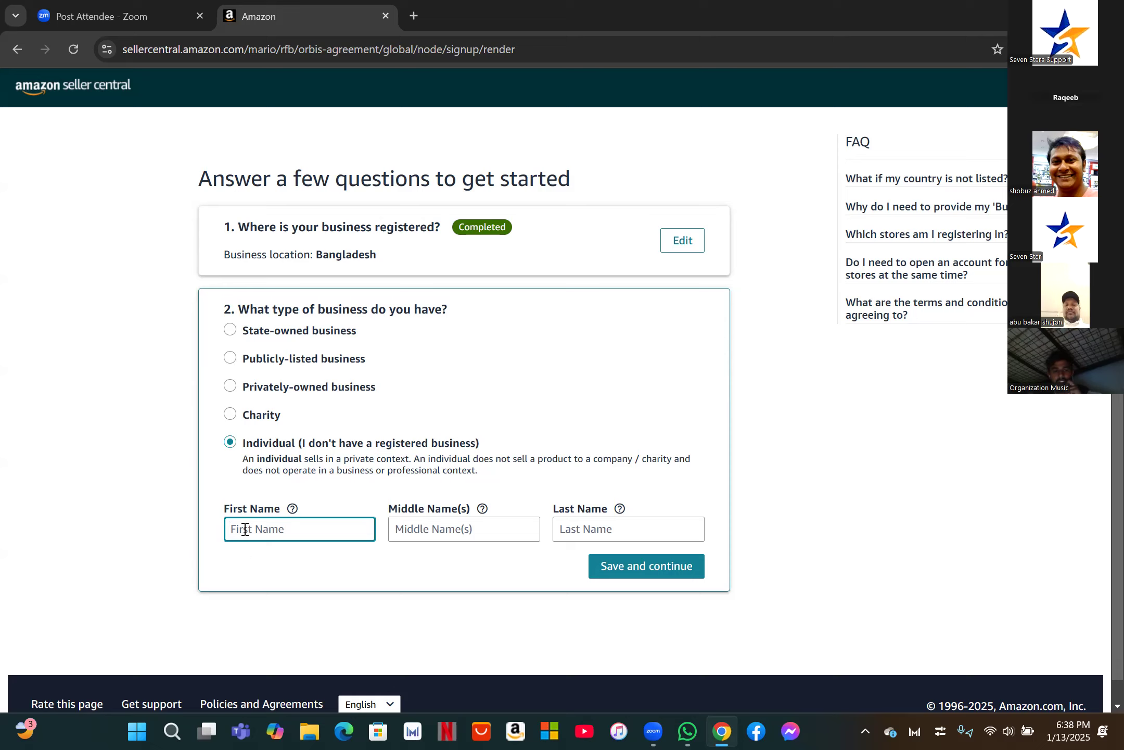
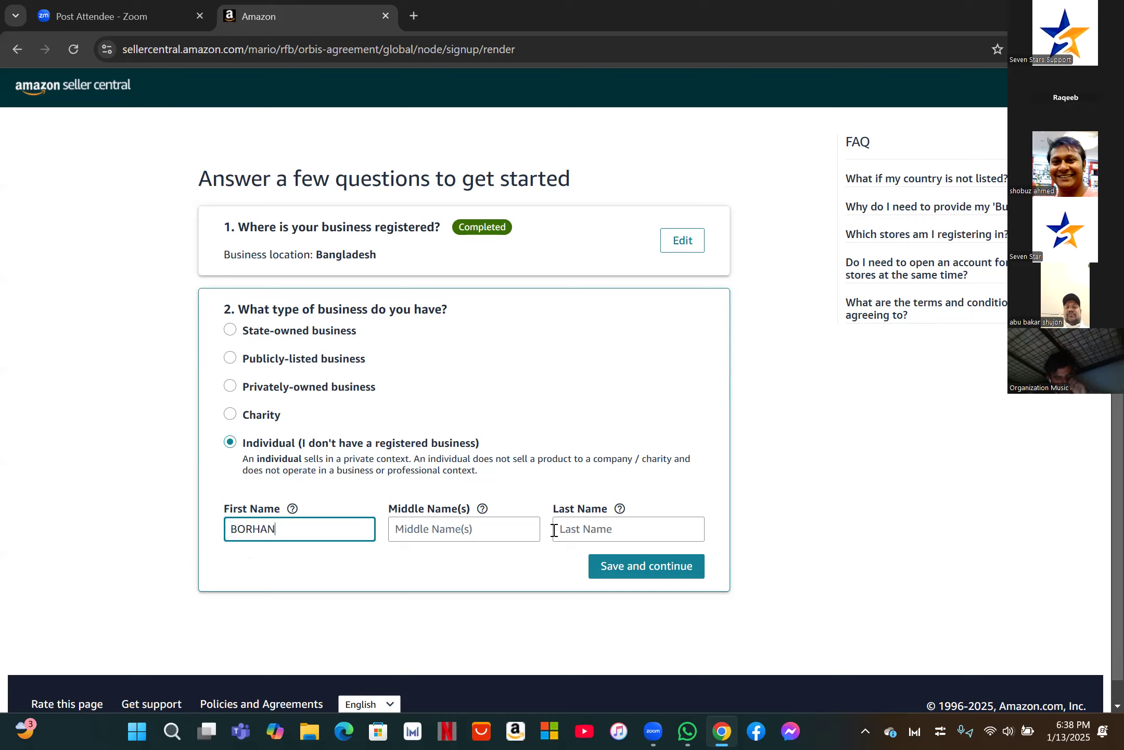
{"action": "left_click", "coordinate": [571, 528]}
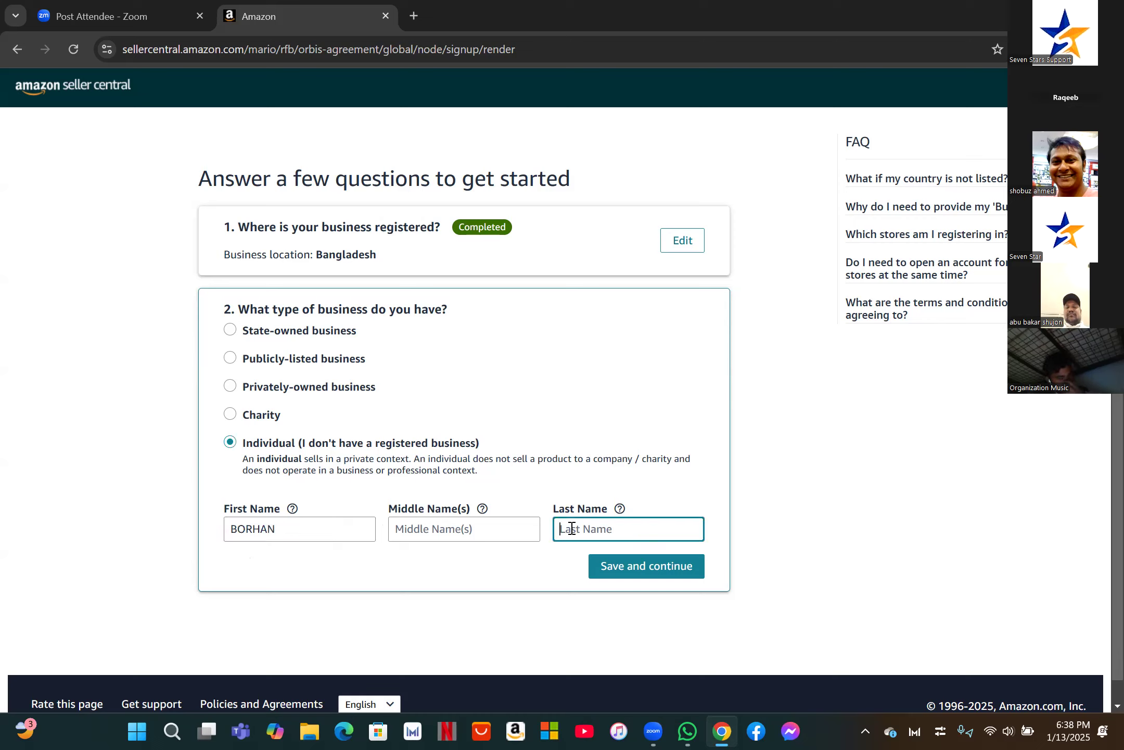
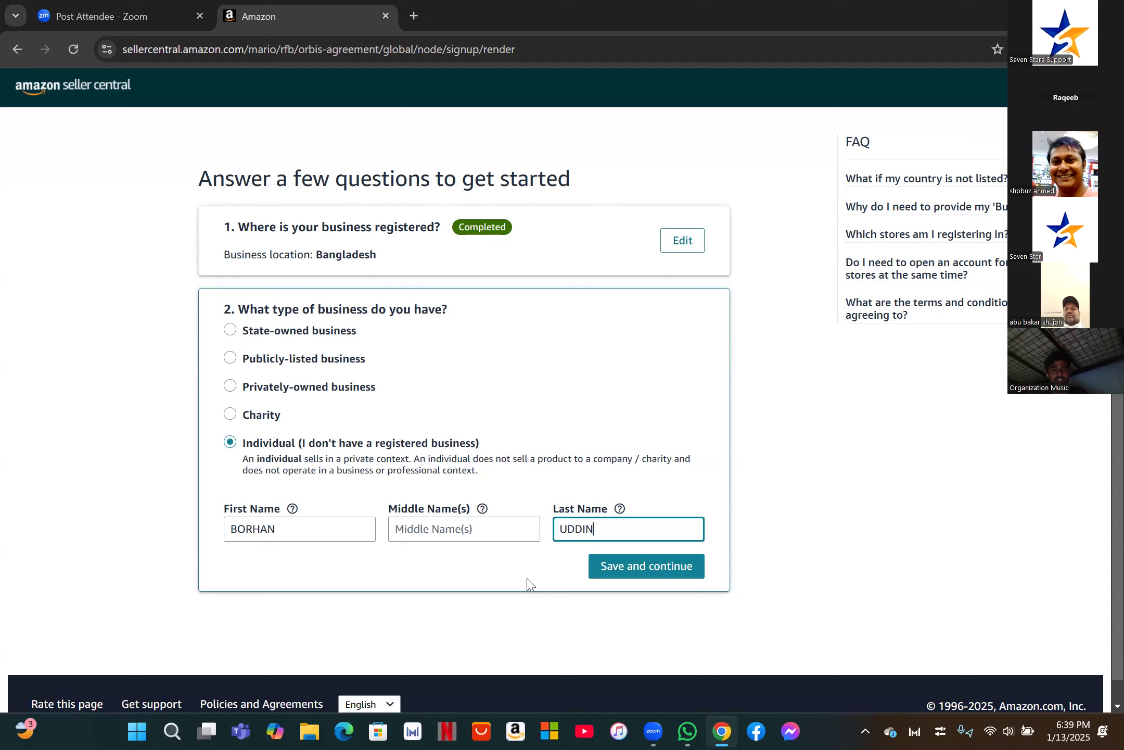
{"action": "left_click", "coordinate": [628, 567]}
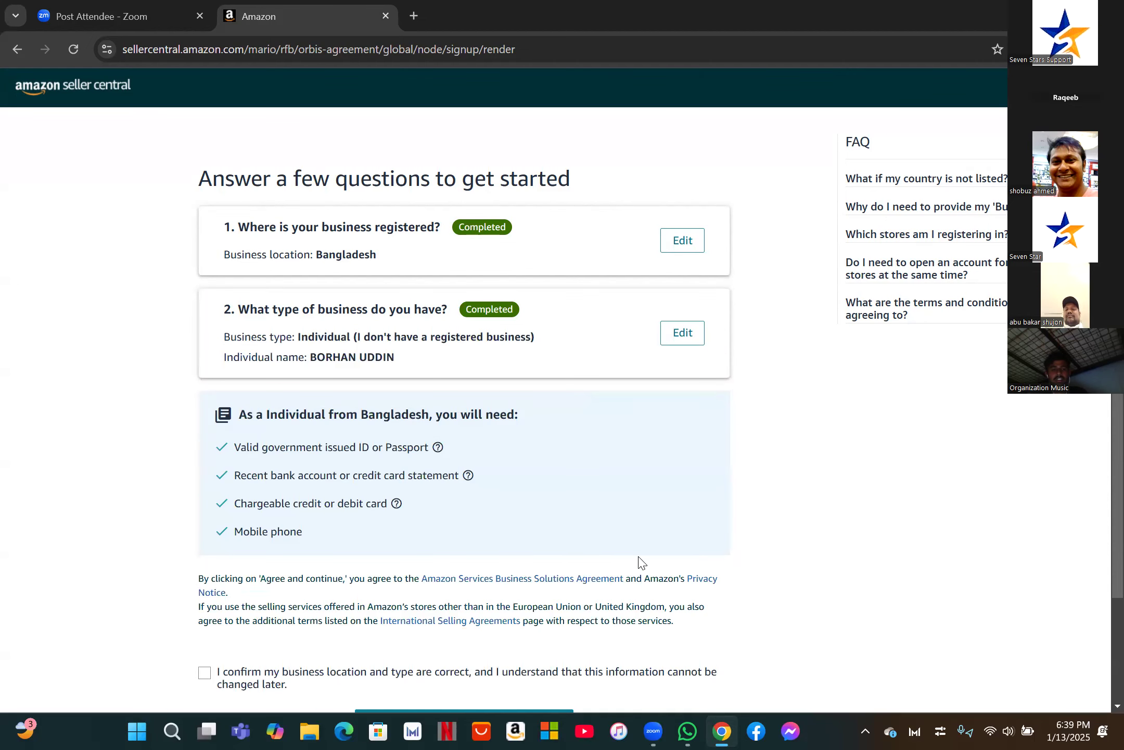
Confirm that the business location and type are correct, and agree to the selling terms to continue.
{"action": "scroll", "coordinate": [659, 485], "scroll_direction": "down", "scroll_amount": 2}
{"action": "scroll", "coordinate": [659, 486], "scroll_direction": "down", "scroll_amount": 1}
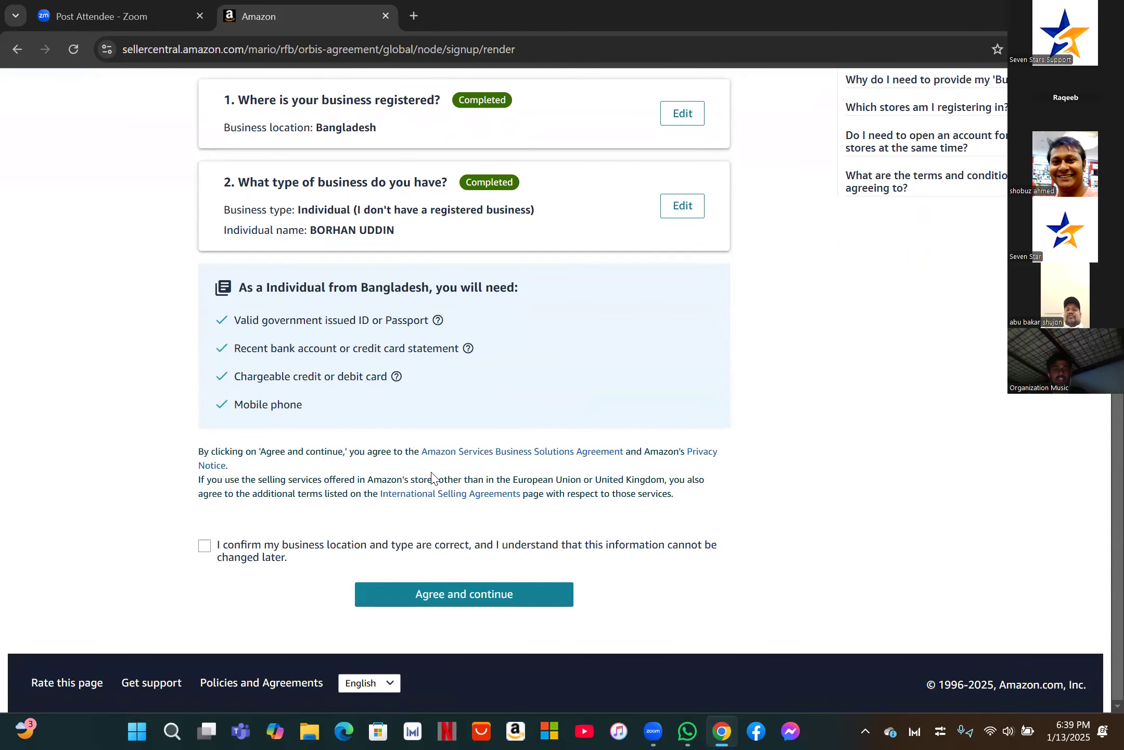
{"action": "left_click", "coordinate": [203, 546]}
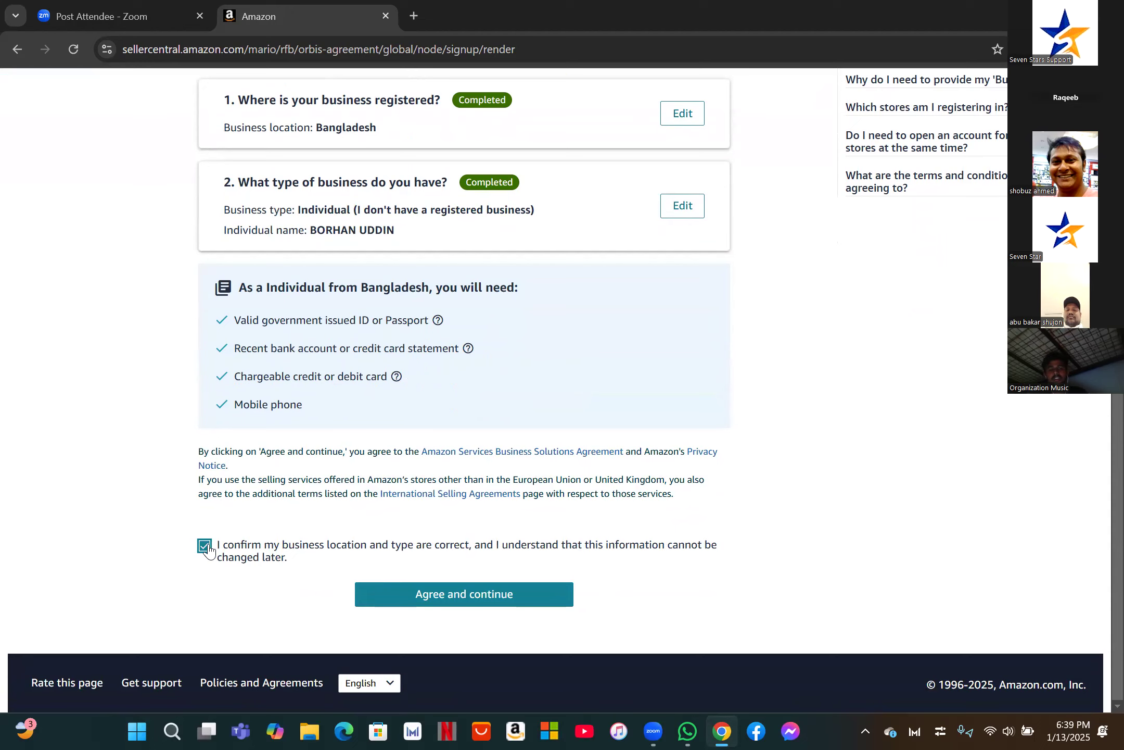
{"action": "left_click", "coordinate": [497, 602]}
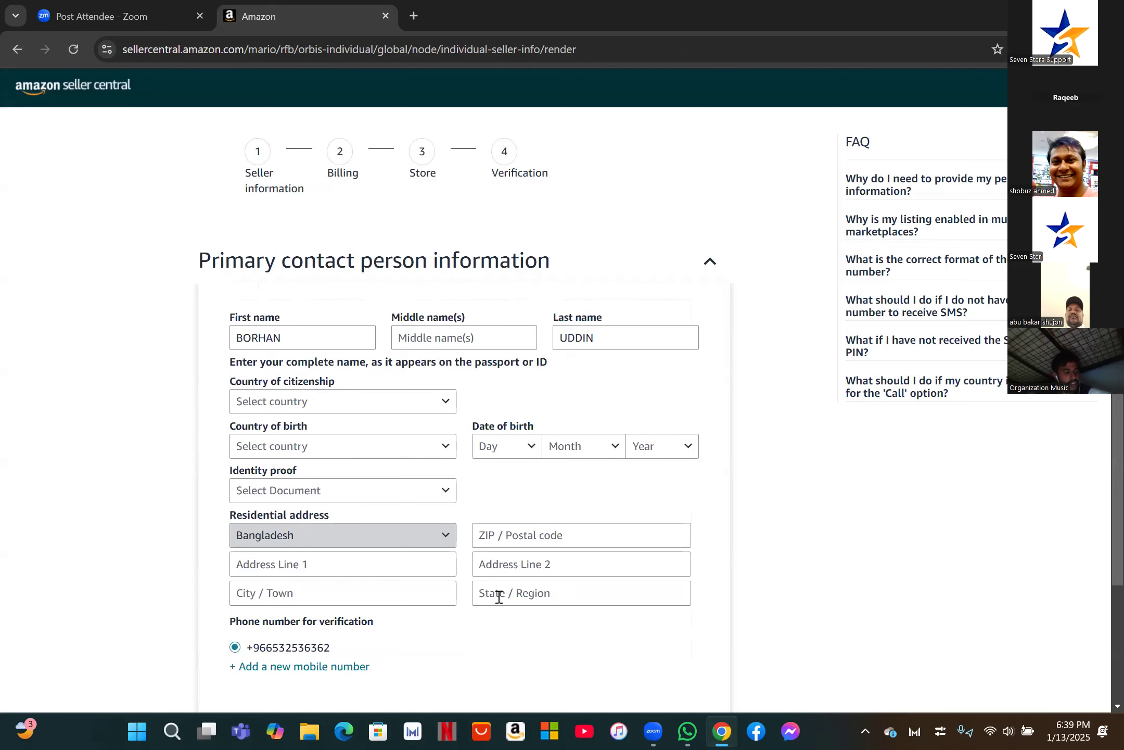
Set both the country of citizenship and the country of birth of the primary contact person to Bangladesh.
{"action": "scroll", "coordinate": [527, 510], "scroll_direction": "down", "scroll_amount": 3}
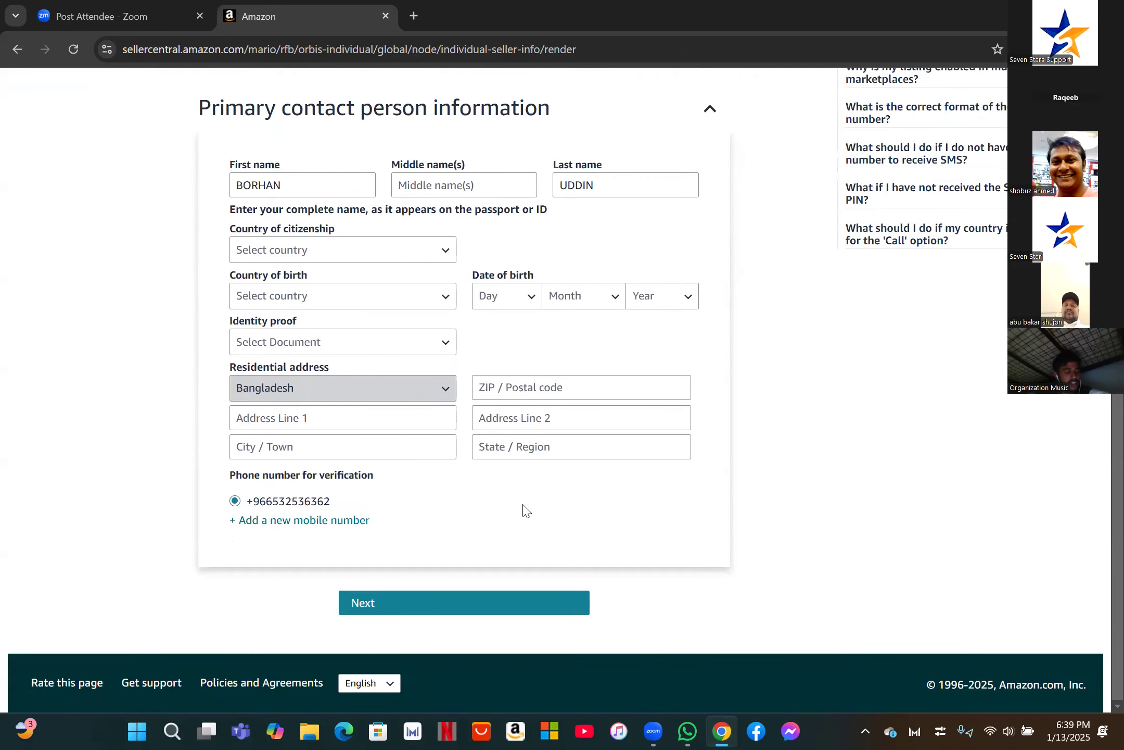
{"action": "scroll", "coordinate": [524, 506], "scroll_direction": "up", "scroll_amount": 1}
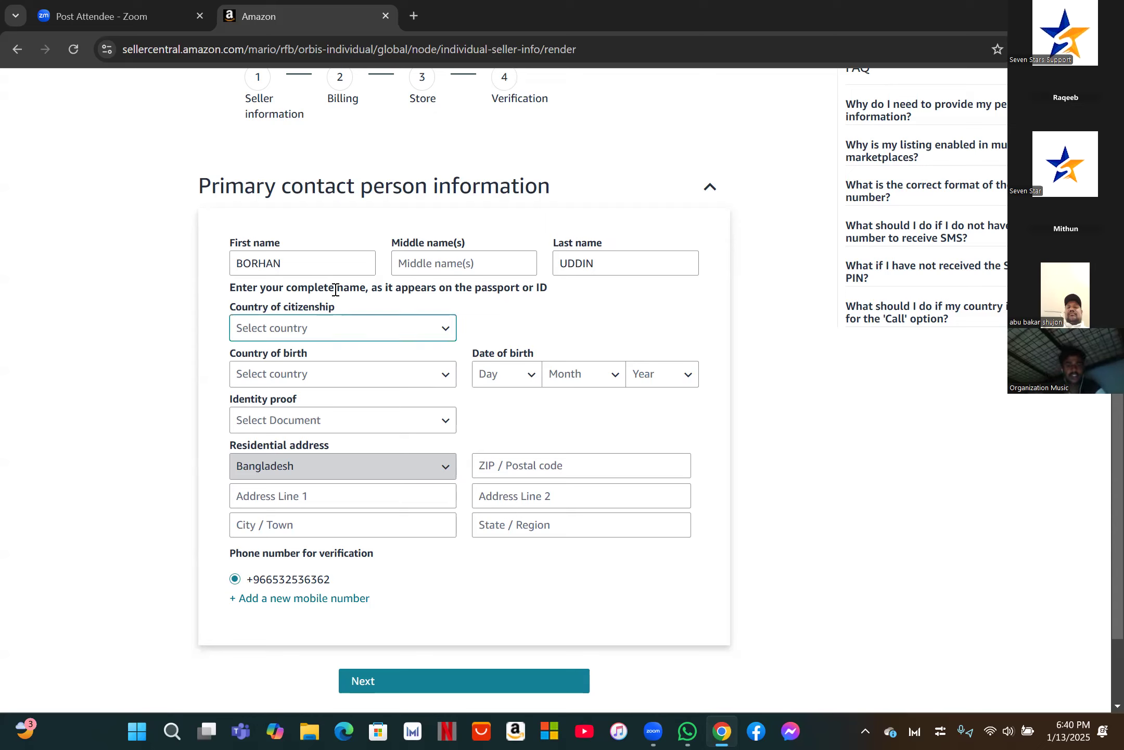
{"action": "left_click", "coordinate": [333, 325]}
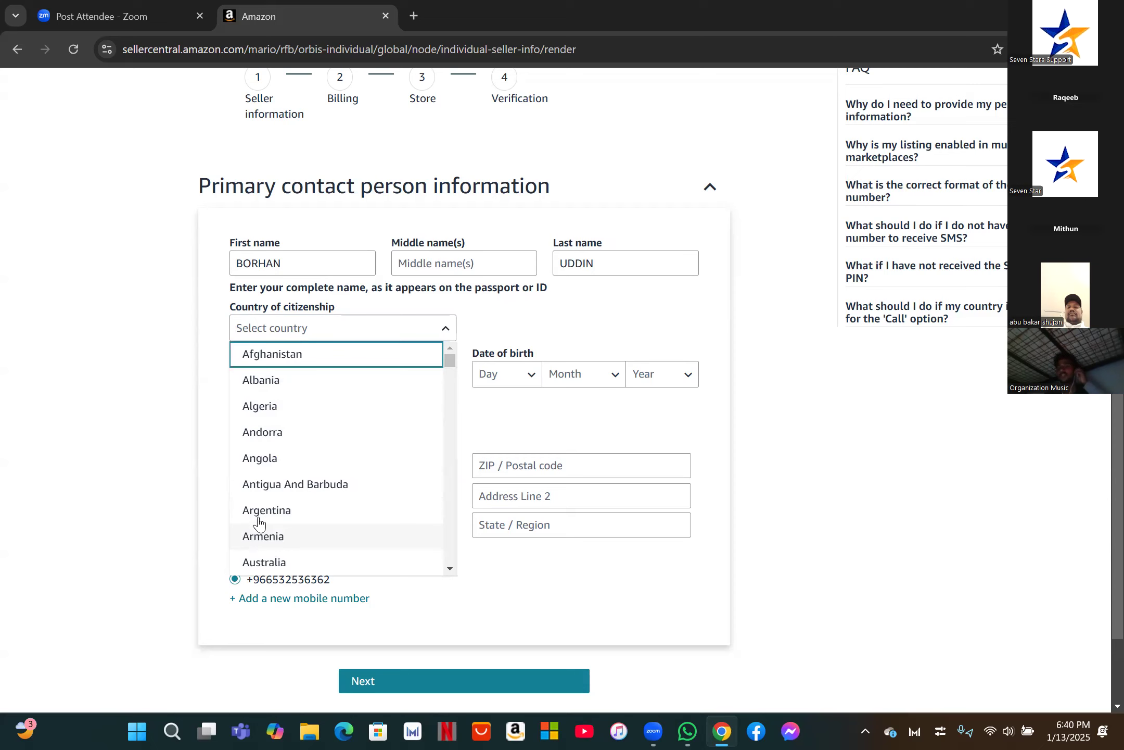
{"action": "scroll", "coordinate": [260, 526], "scroll_direction": "down", "scroll_amount": 5}
{"action": "scroll", "coordinate": [263, 520], "scroll_direction": "up", "scroll_amount": 3}
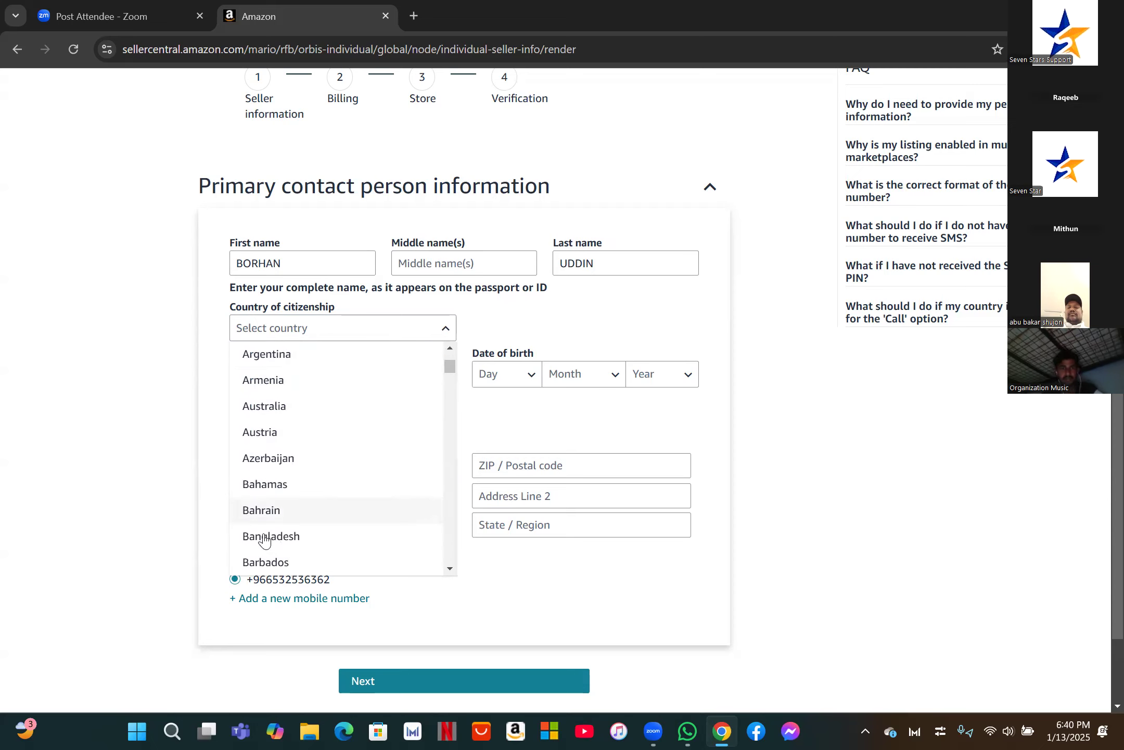
{"action": "left_click", "coordinate": [261, 536]}
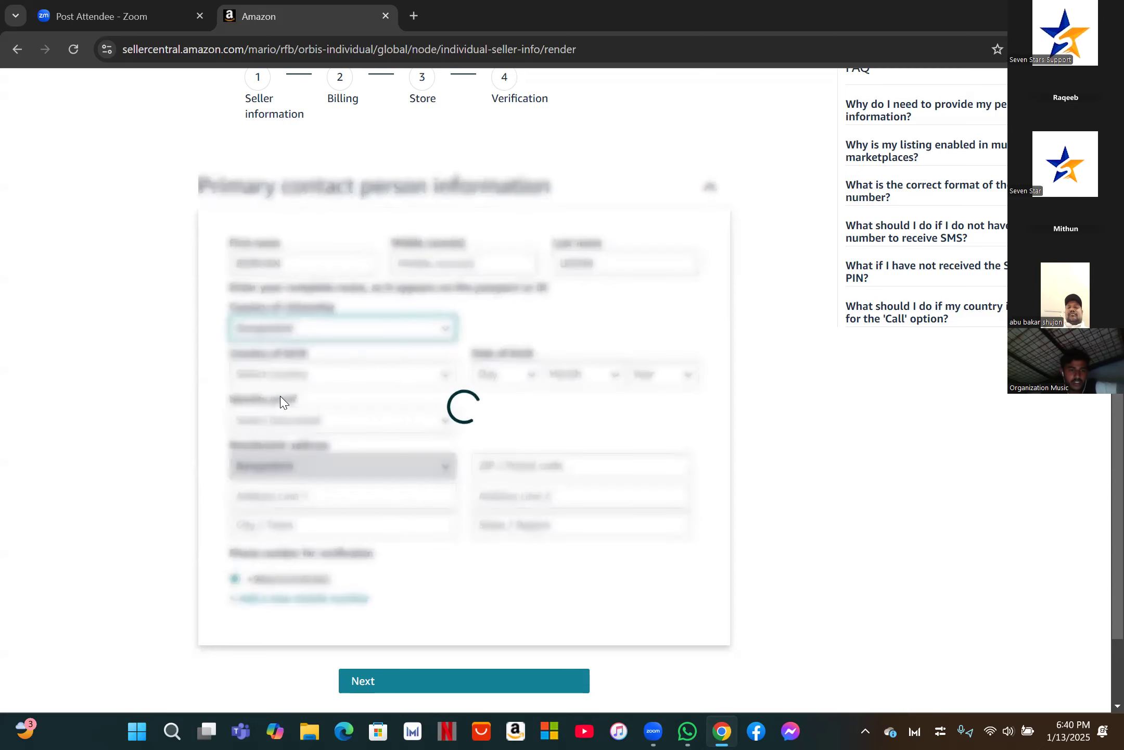
{"action": "left_click", "coordinate": [325, 373]}
{"action": "scroll", "coordinate": [284, 517], "scroll_direction": "down", "scroll_amount": 3}
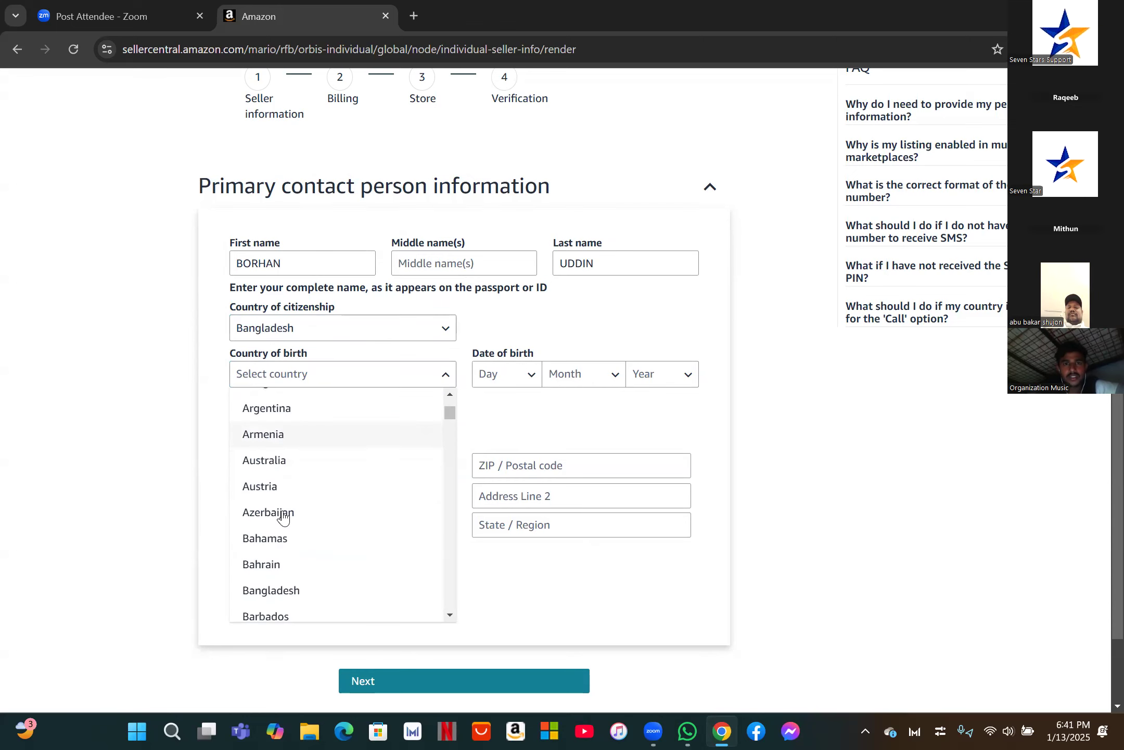
{"action": "left_click", "coordinate": [263, 586]}
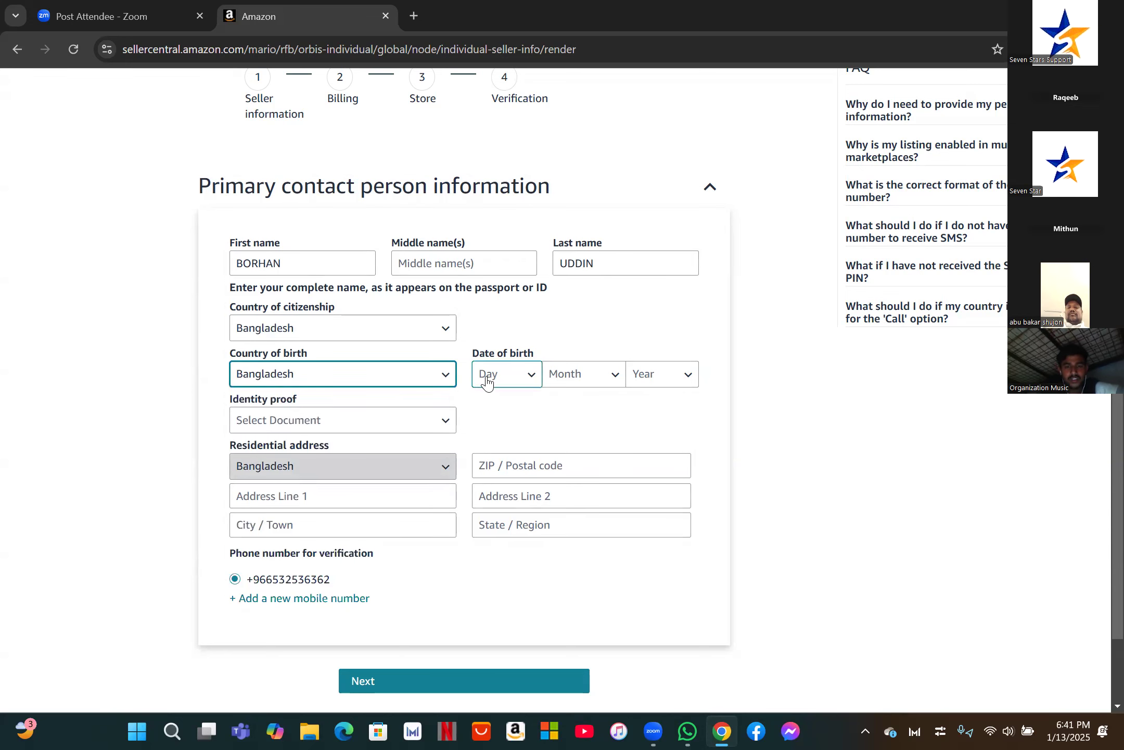
Fill in the day, month and year of the primary contact person's date of birth.
{"action": "left_click", "coordinate": [515, 378]}
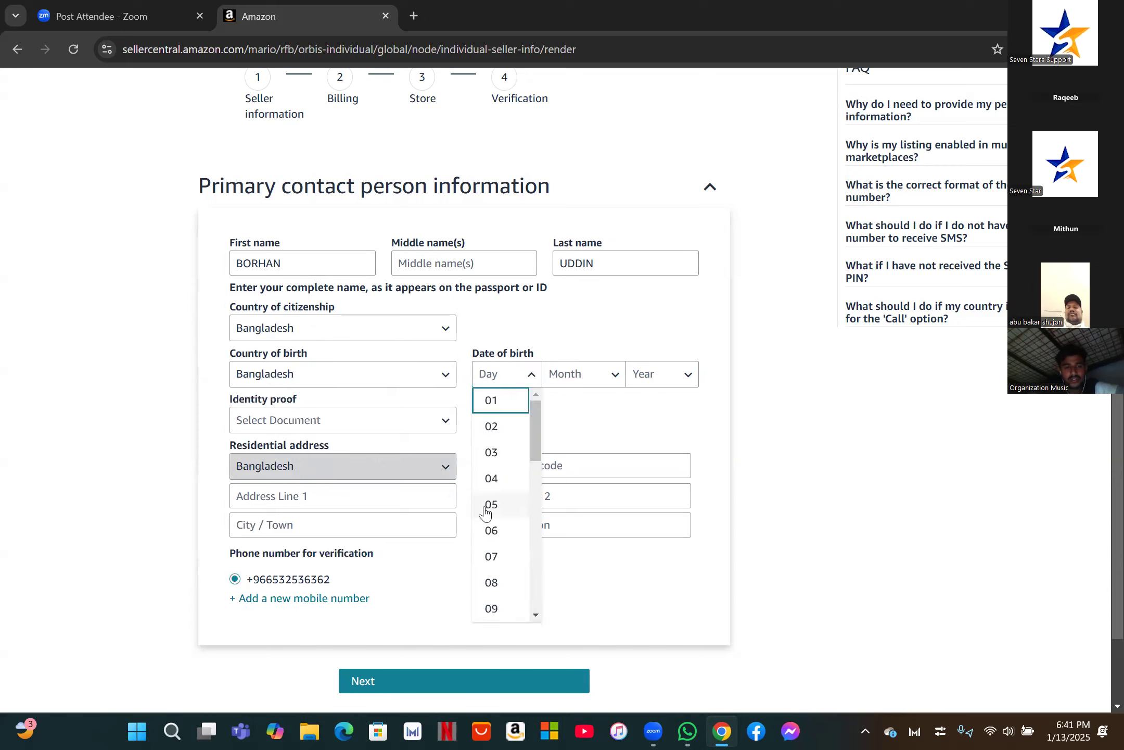
{"action": "scroll", "coordinate": [487, 508], "scroll_direction": "down", "scroll_amount": 5}
{"action": "scroll", "coordinate": [487, 512], "scroll_direction": "down", "scroll_amount": 3}
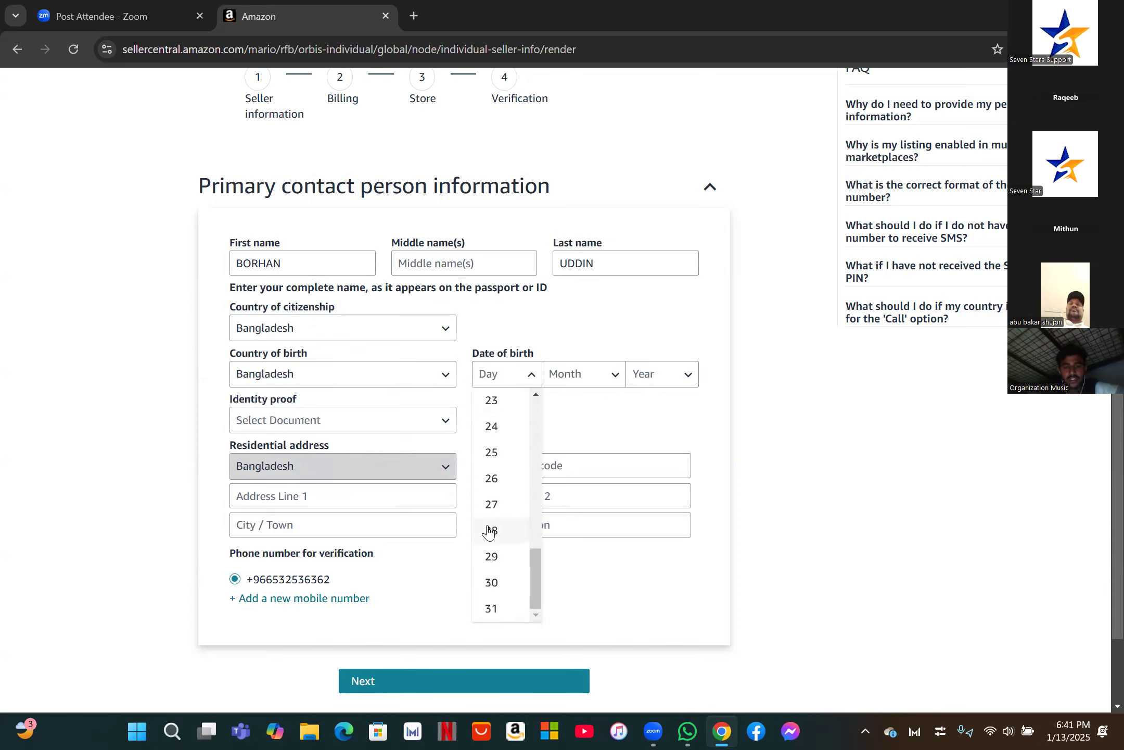
{"action": "left_click", "coordinate": [600, 378]}
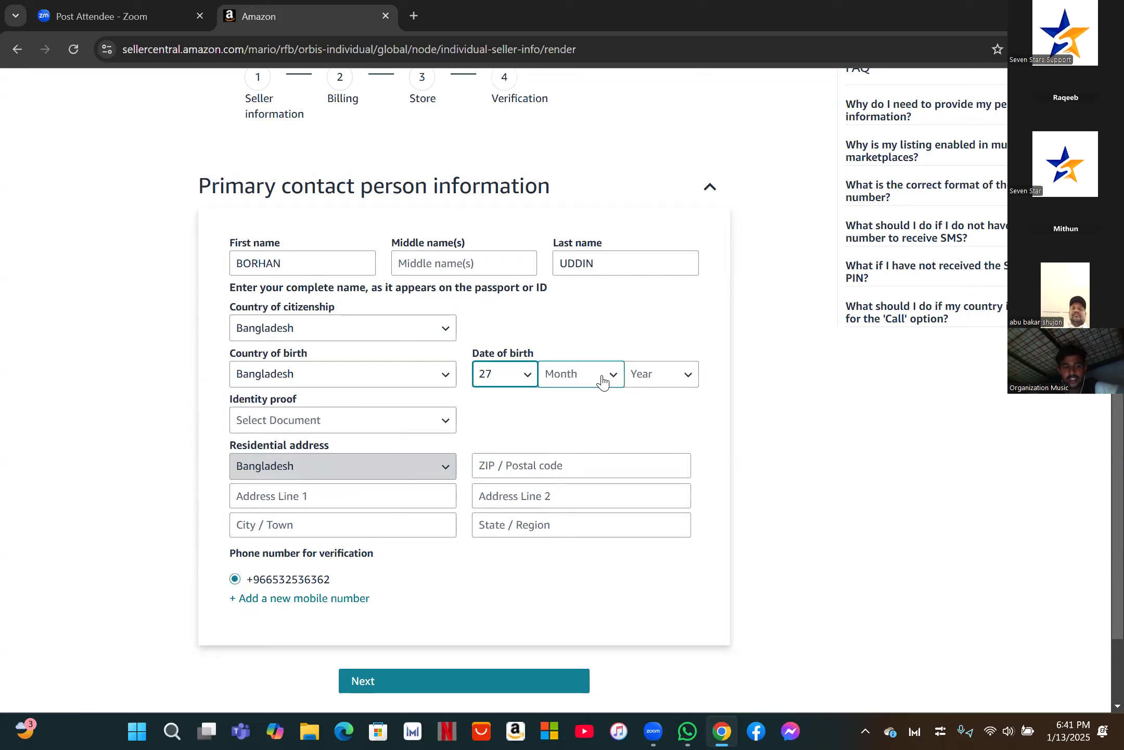
{"action": "left_click", "coordinate": [602, 376]}
{"action": "scroll", "coordinate": [578, 546], "scroll_direction": "down", "scroll_amount": 1}
{"action": "left_click", "coordinate": [570, 615]}
{"action": "left_click", "coordinate": [653, 383]}
{"action": "scroll", "coordinate": [640, 513], "scroll_direction": "down", "scroll_amount": 5}
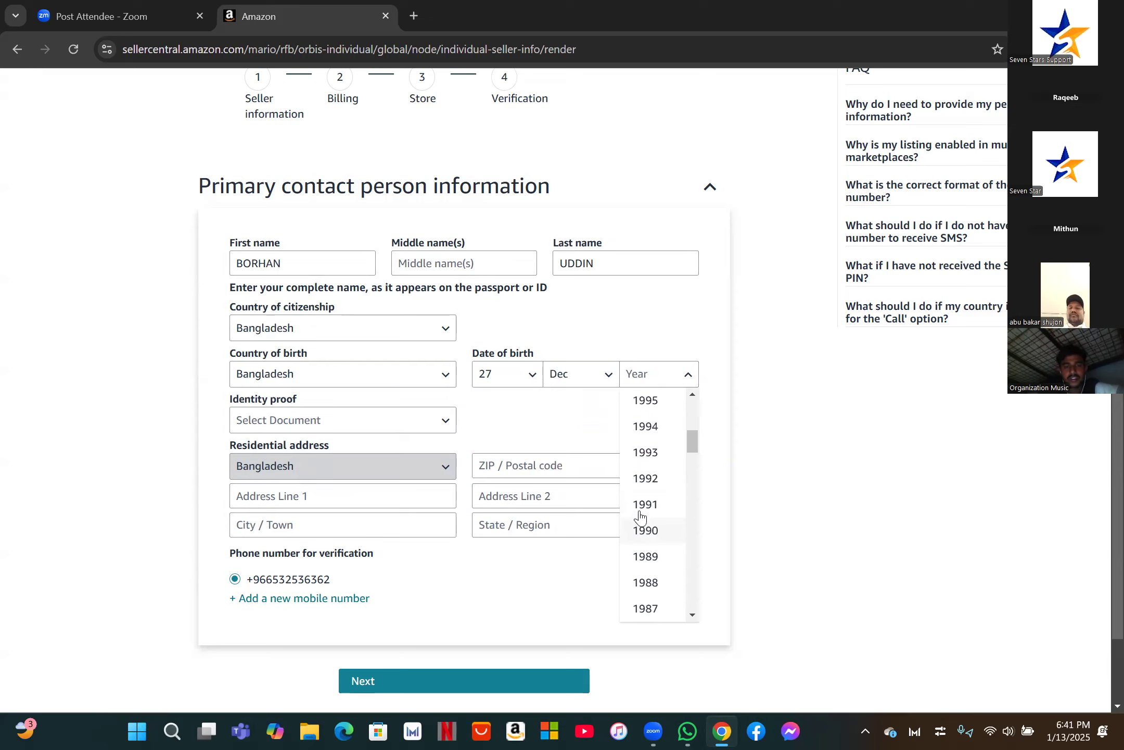
{"action": "left_click", "coordinate": [640, 482]}
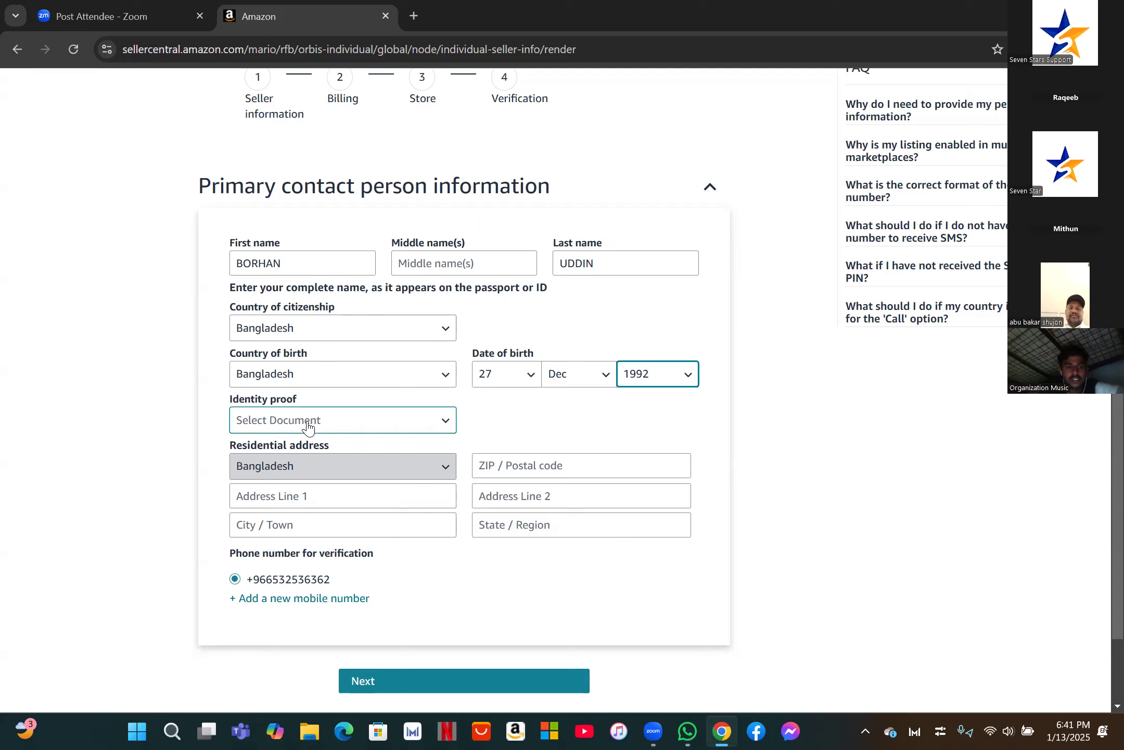
Choose Passport as the identity proof and set its country of issue to Bangladesh.
{"action": "left_click", "coordinate": [447, 424]}
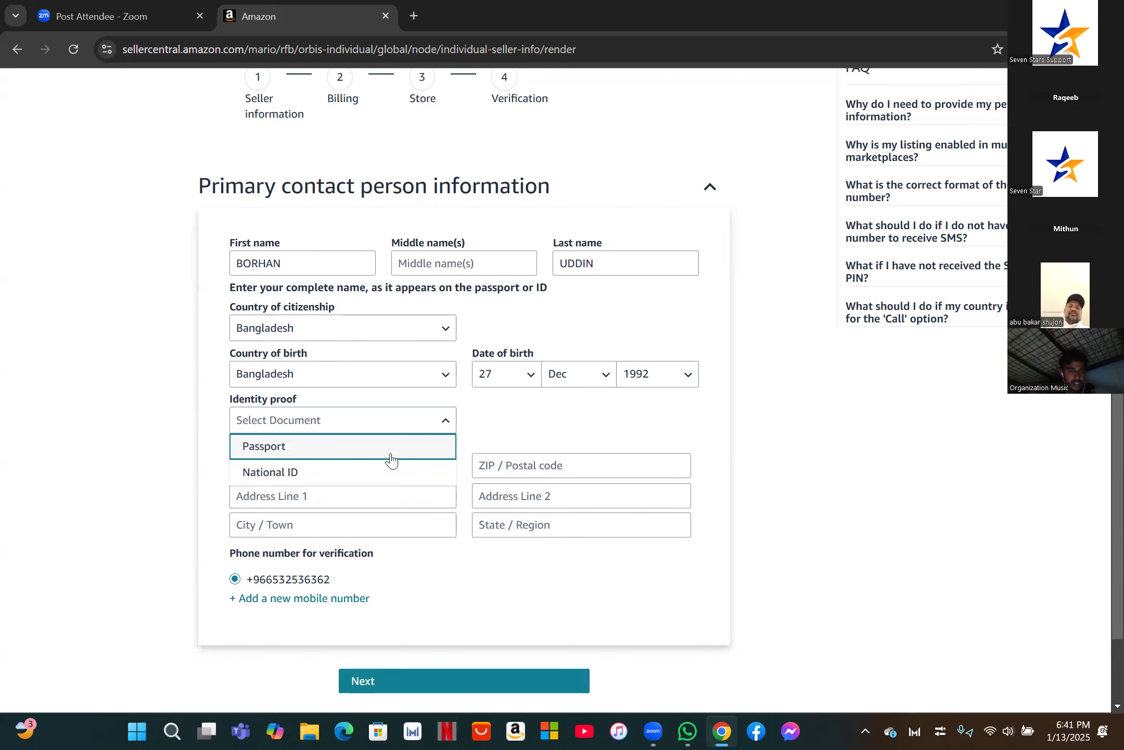
{"action": "key", "text": "Return"}
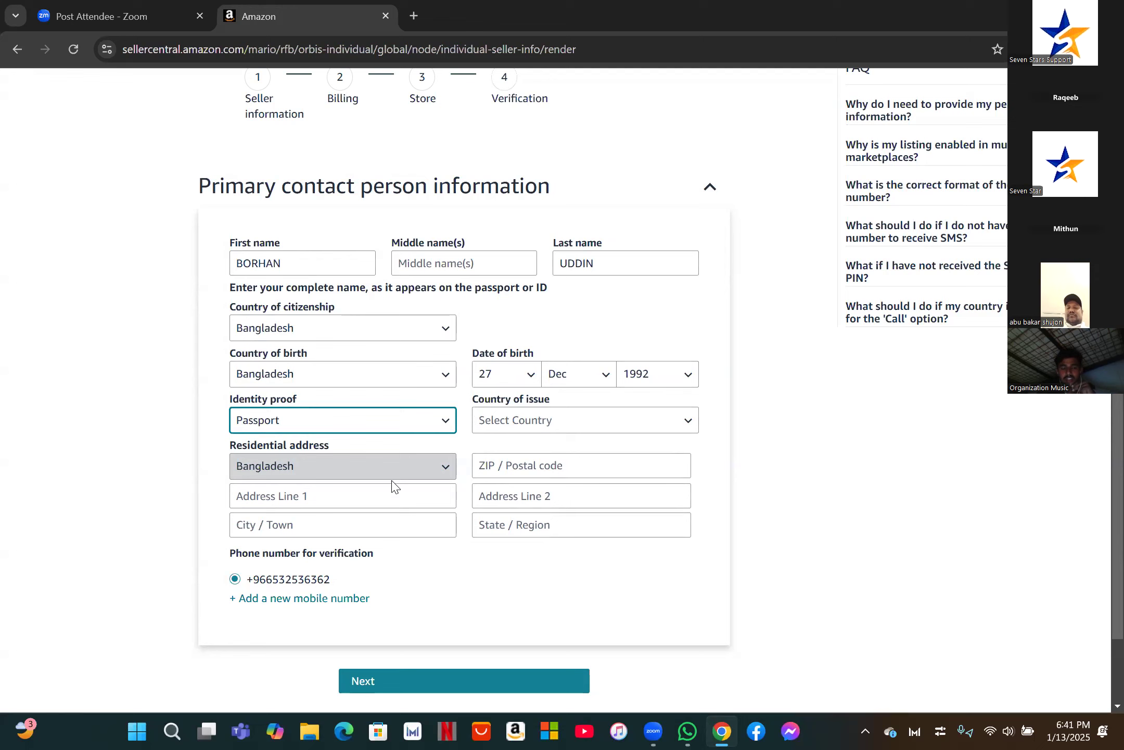
{"action": "left_click", "coordinate": [684, 426]}
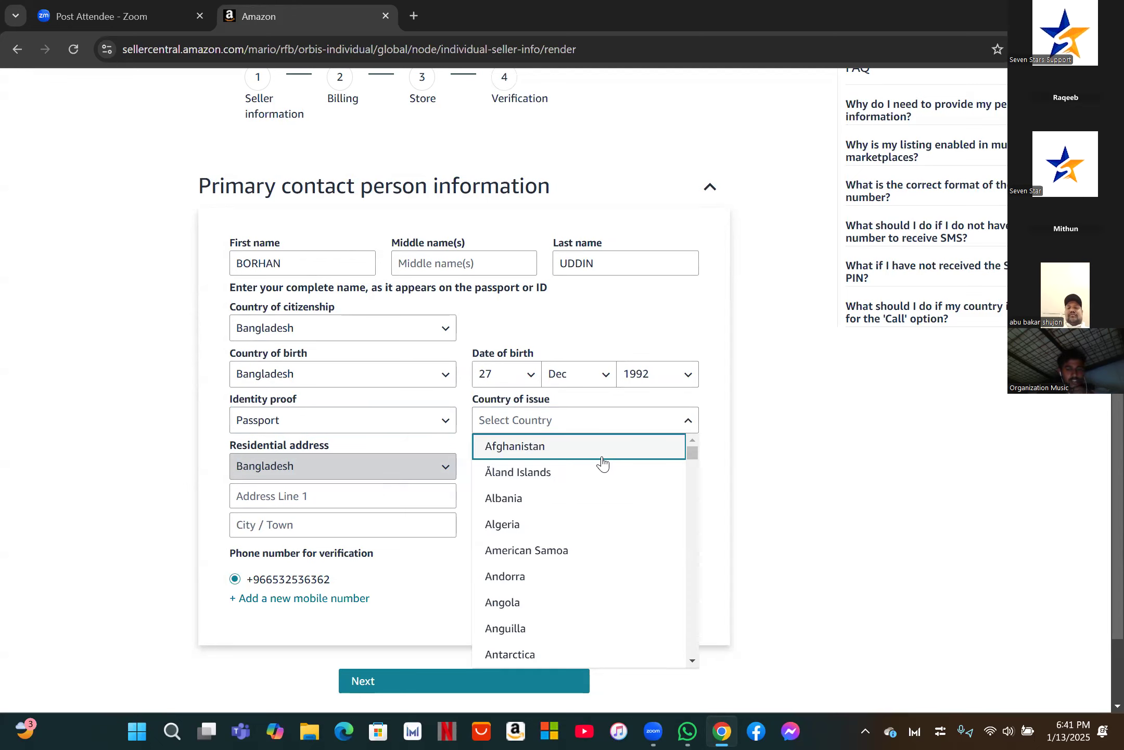
{"action": "scroll", "coordinate": [603, 462], "scroll_direction": "down", "scroll_amount": 5}
{"action": "scroll", "coordinate": [602, 463], "scroll_direction": "down", "scroll_amount": 3}
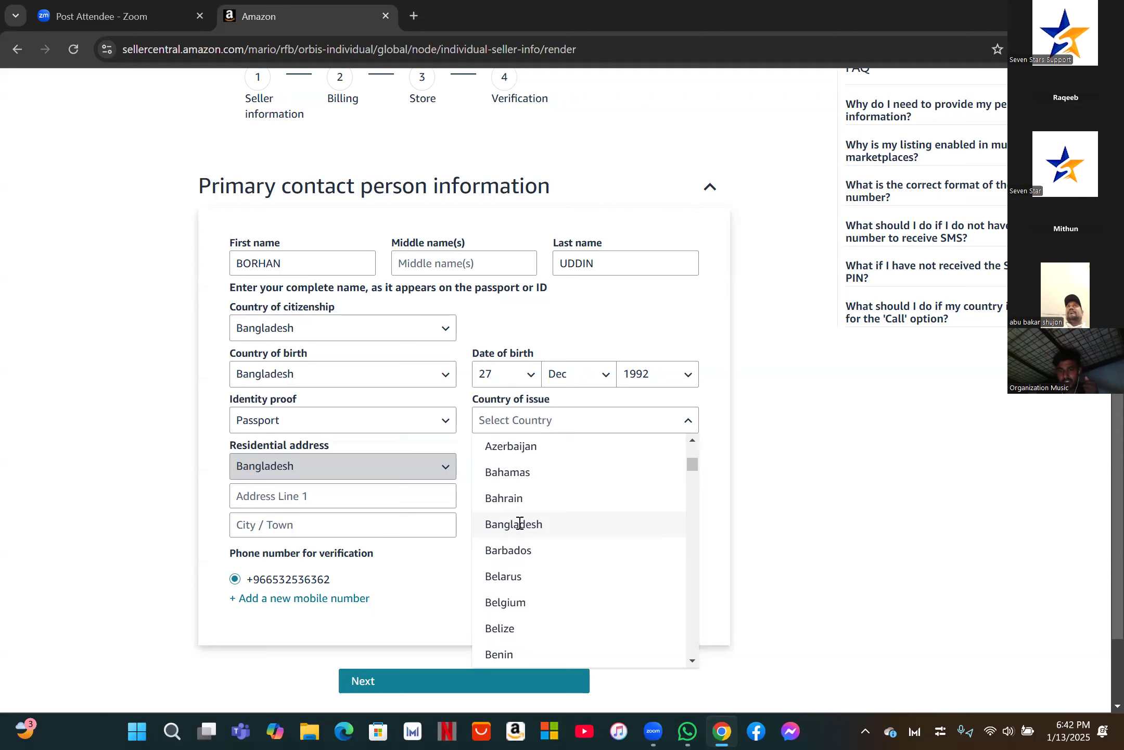
{"action": "left_click", "coordinate": [520, 522]}
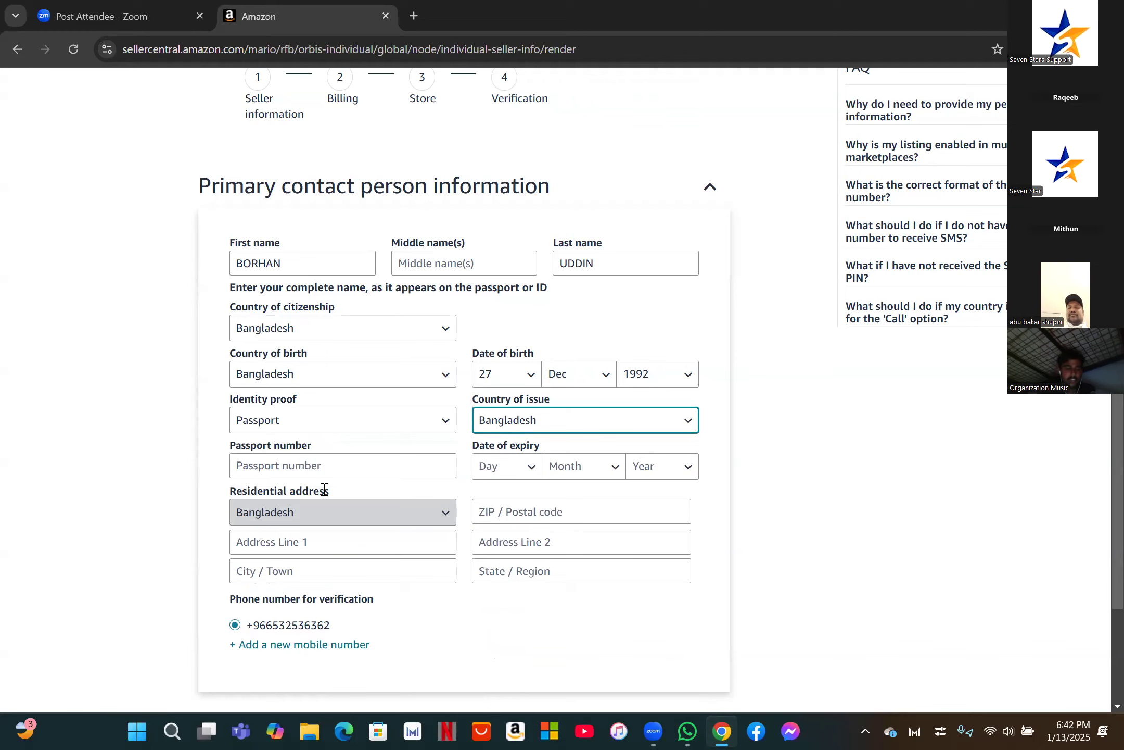
Enter the primary contact person's passport number.
{"action": "left_click", "coordinate": [249, 466]}
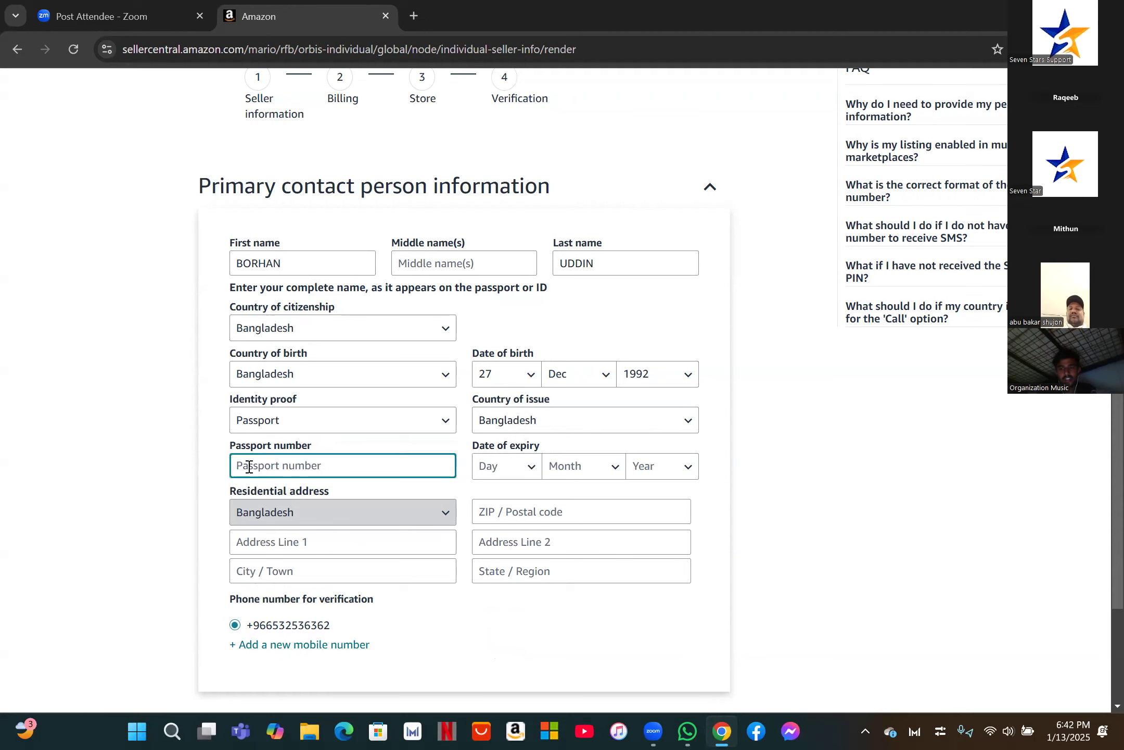
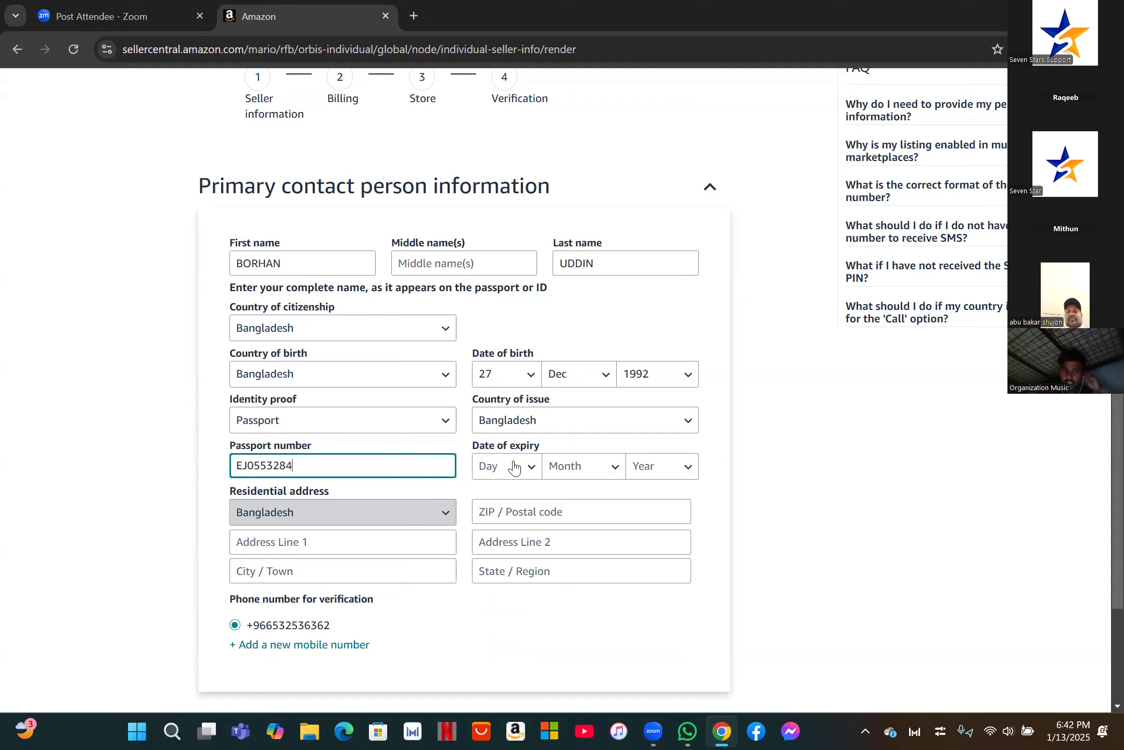
Set the passport's date of expiry to 07 Sep 2026.
{"action": "left_click", "coordinate": [499, 475]}
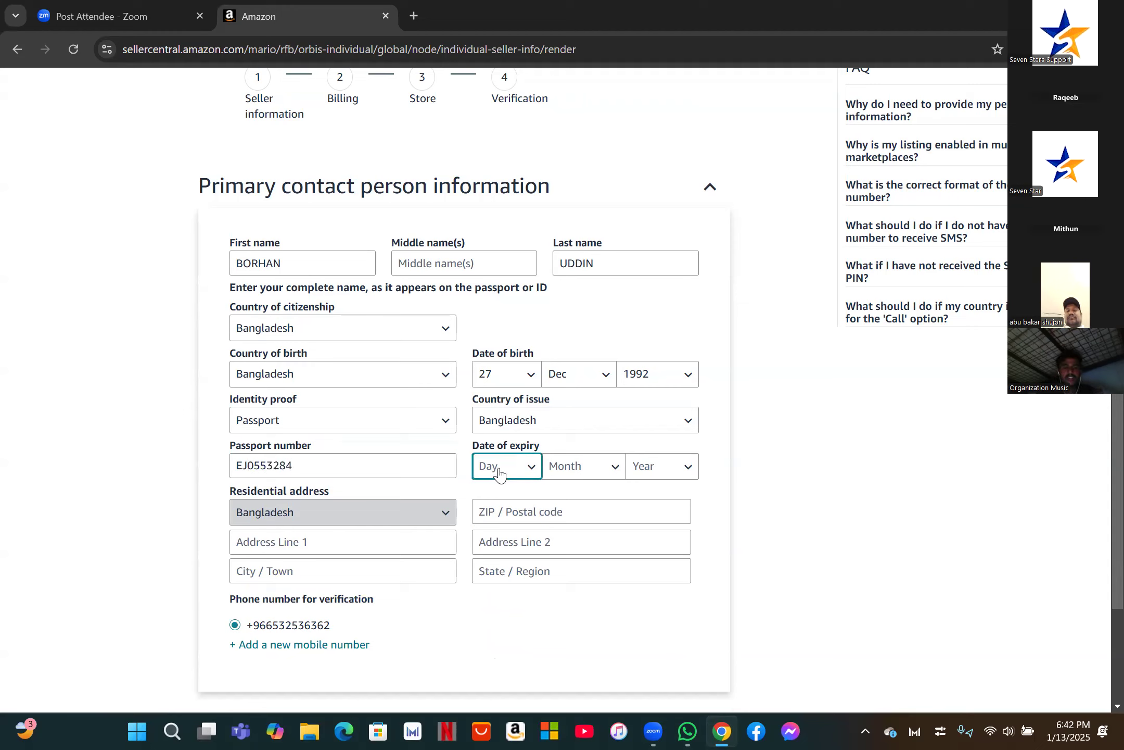
{"action": "left_click", "coordinate": [500, 474]}
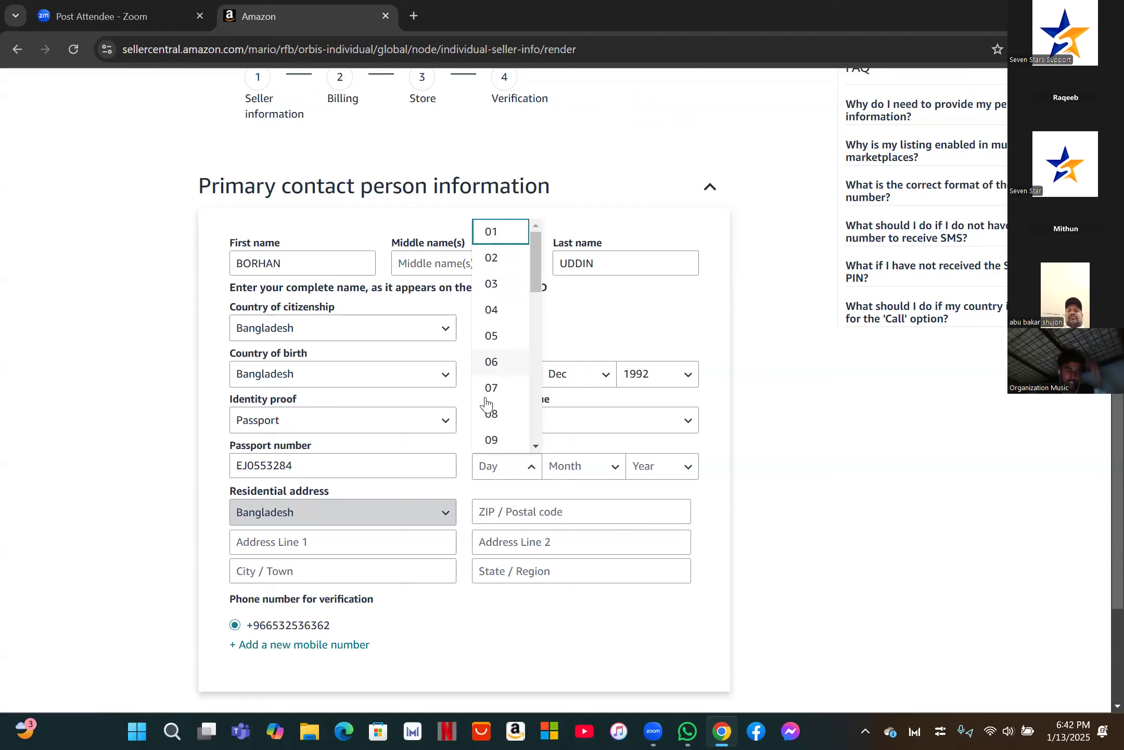
{"action": "left_click", "coordinate": [604, 466]}
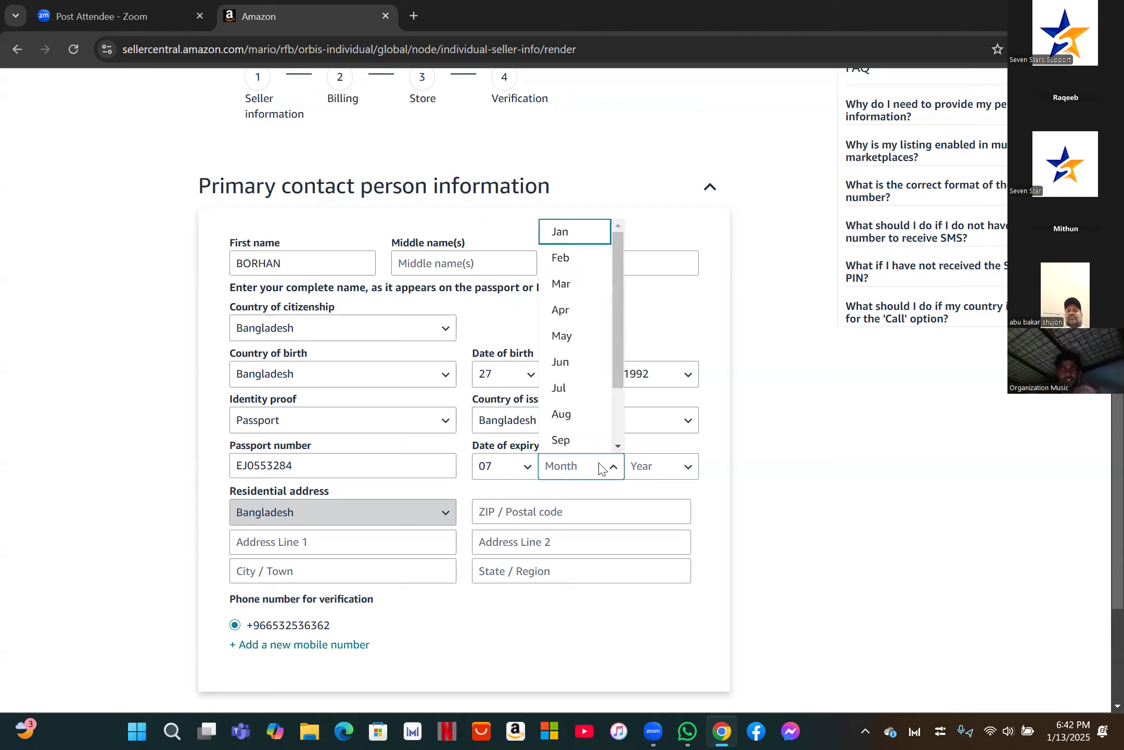
{"action": "left_click", "coordinate": [573, 440]}
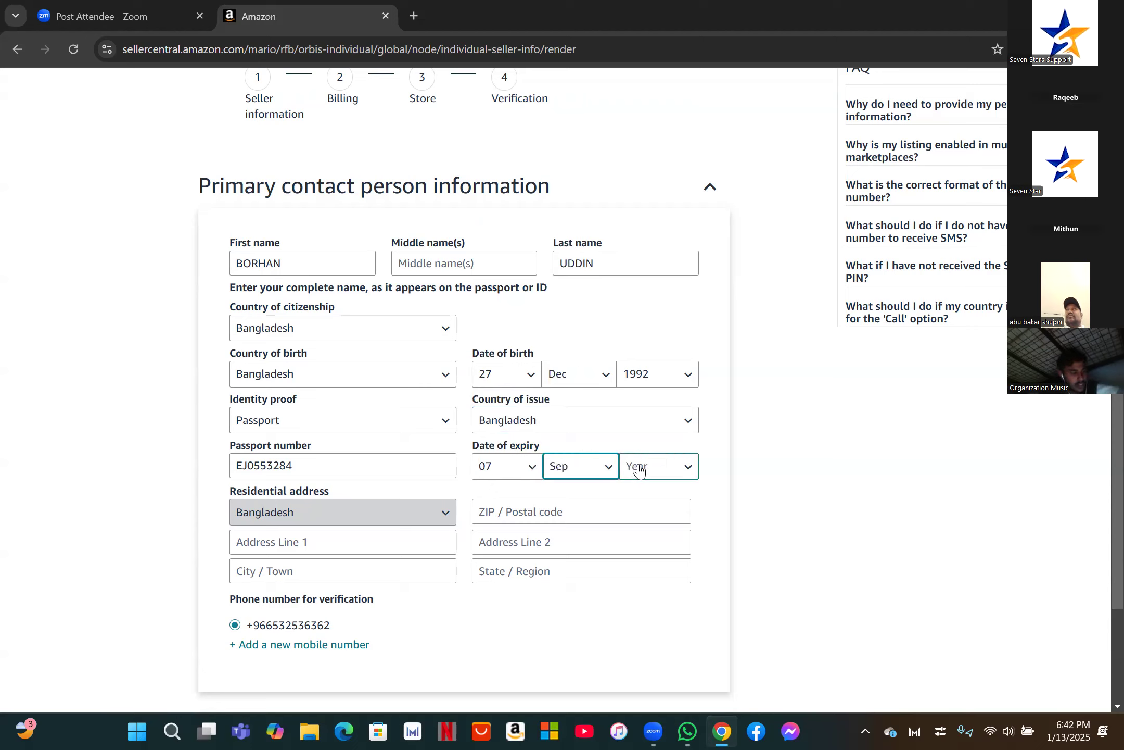
{"action": "left_click", "coordinate": [659, 466]}
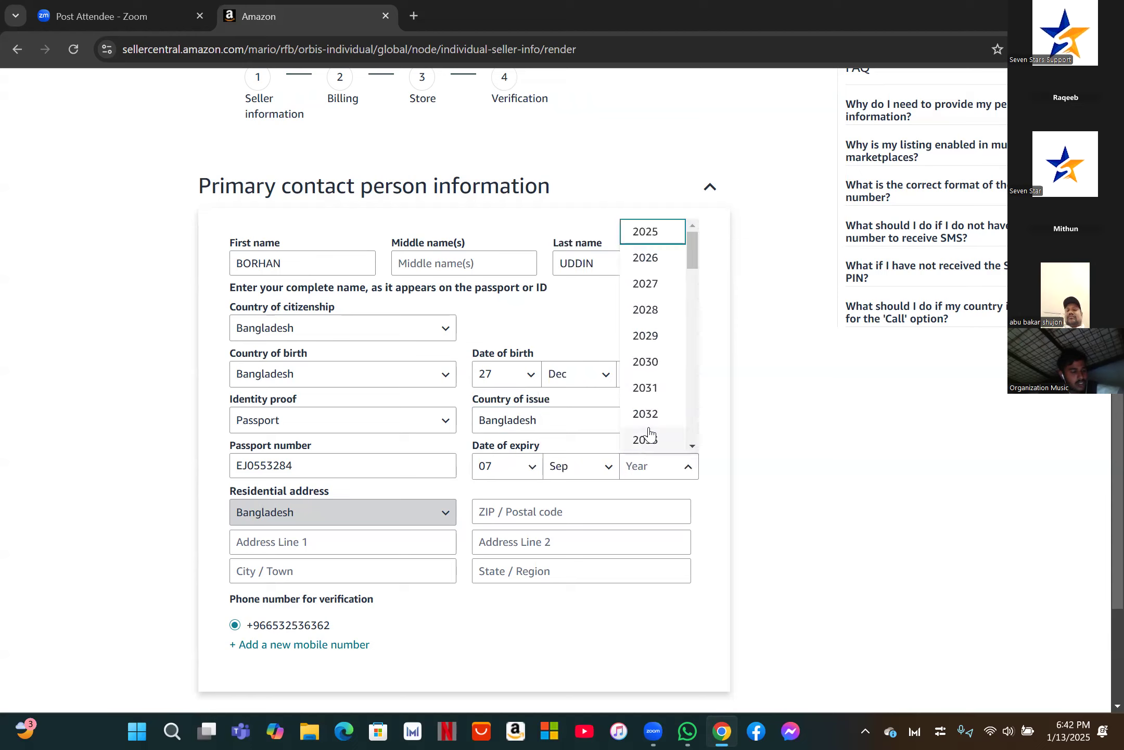
{"action": "left_click", "coordinate": [644, 257]}
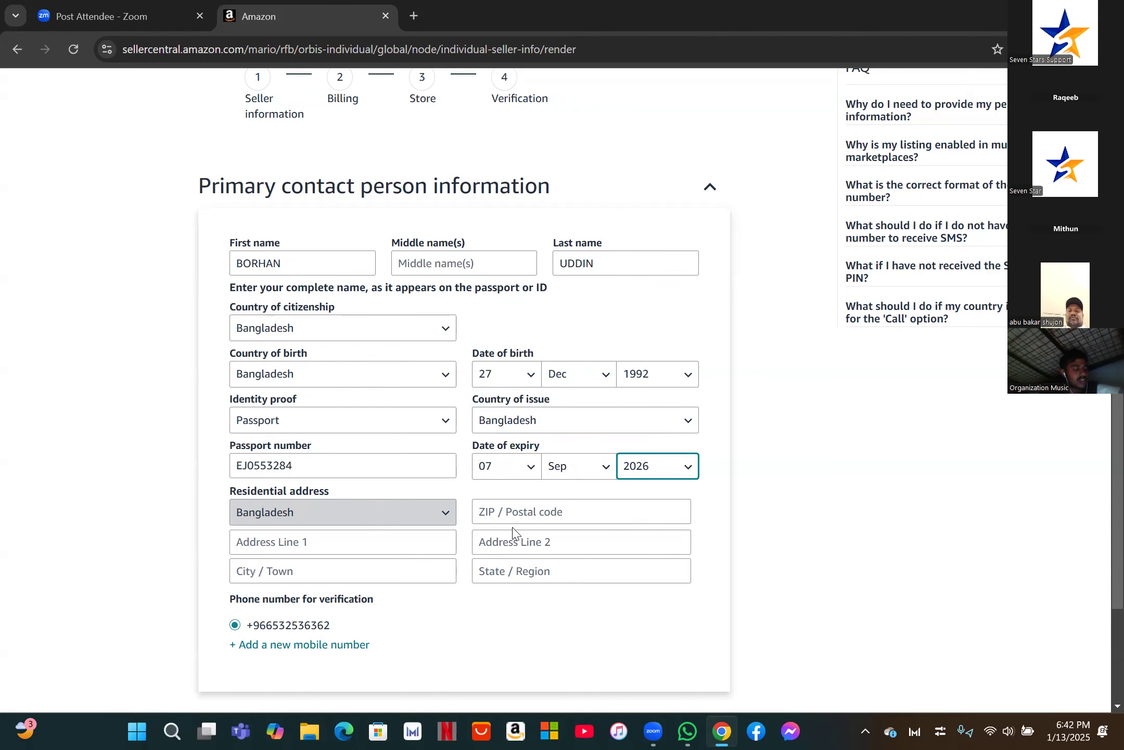
Fill in the first address line of the primary contact person's residential address.
{"action": "scroll", "coordinate": [561, 574], "scroll_direction": "down", "scroll_amount": 1}
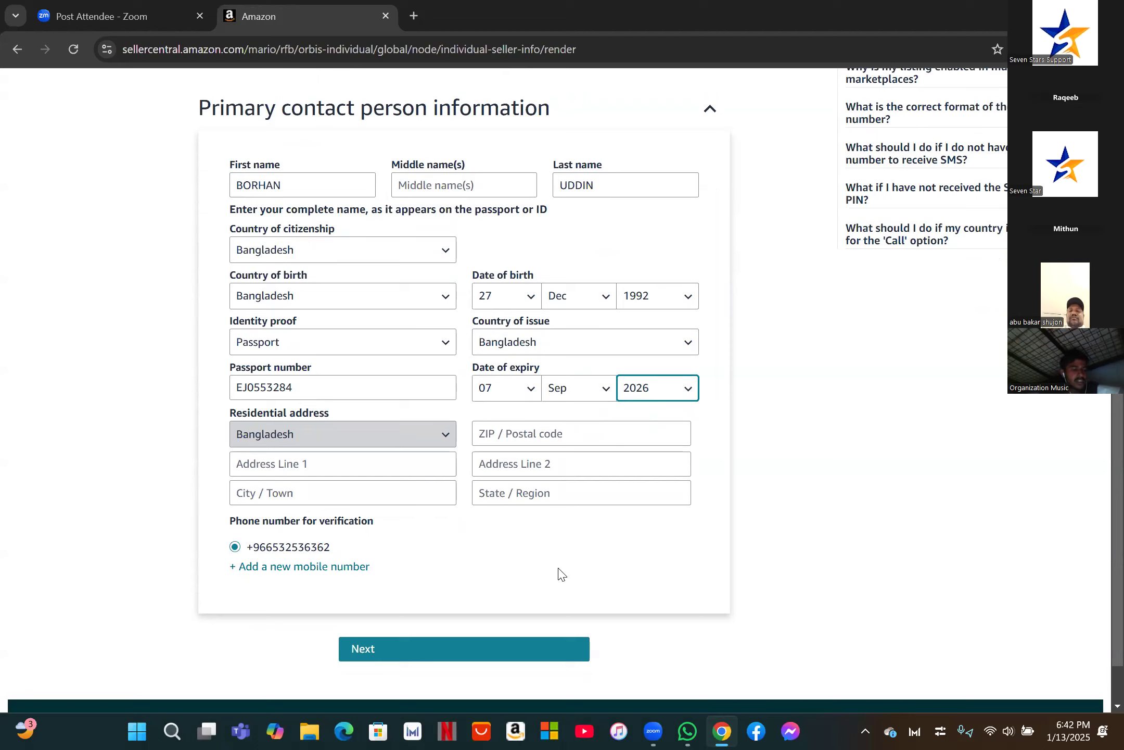
{"action": "left_click", "coordinate": [317, 464]}
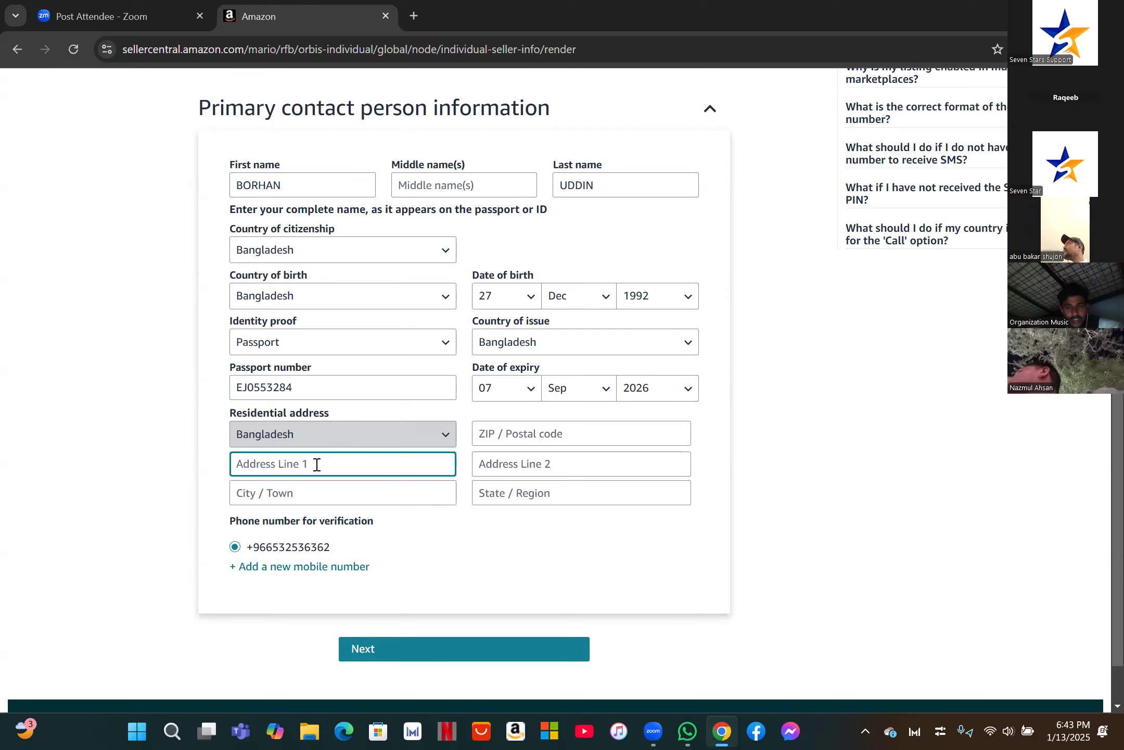
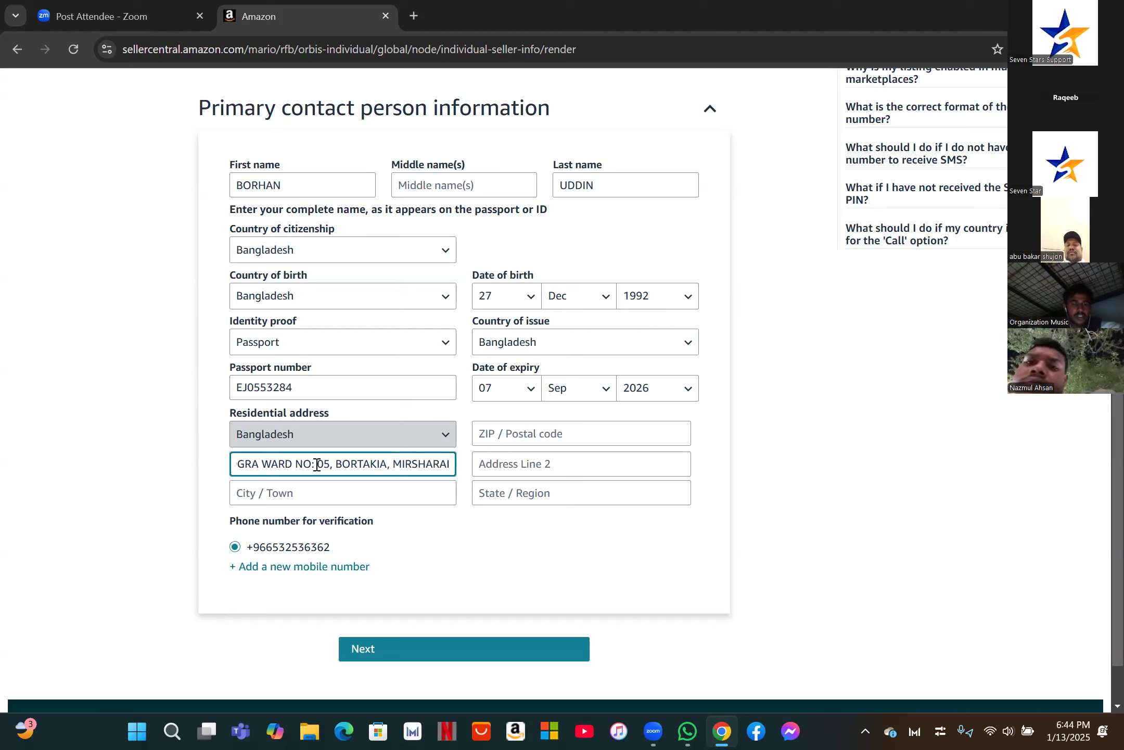
Fill in the city and the state or region of the primary contact person's residential address.
{"action": "left_click", "coordinate": [264, 492]}
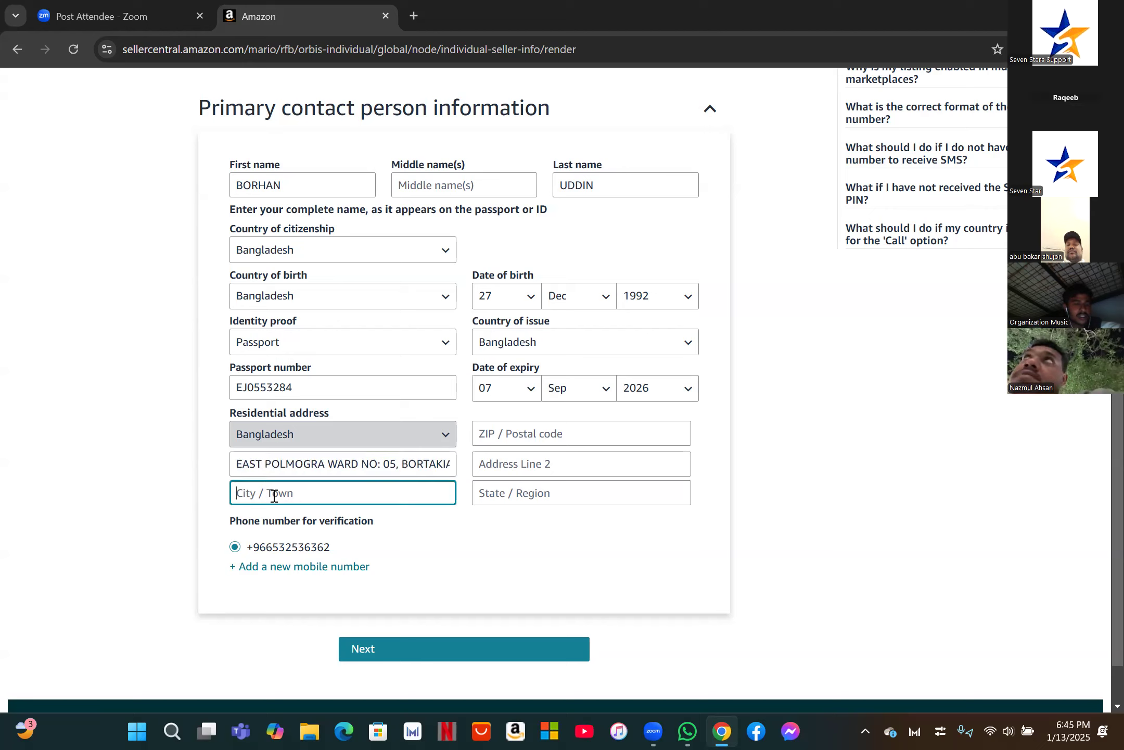
{"action": "type", "text": "CHA"}
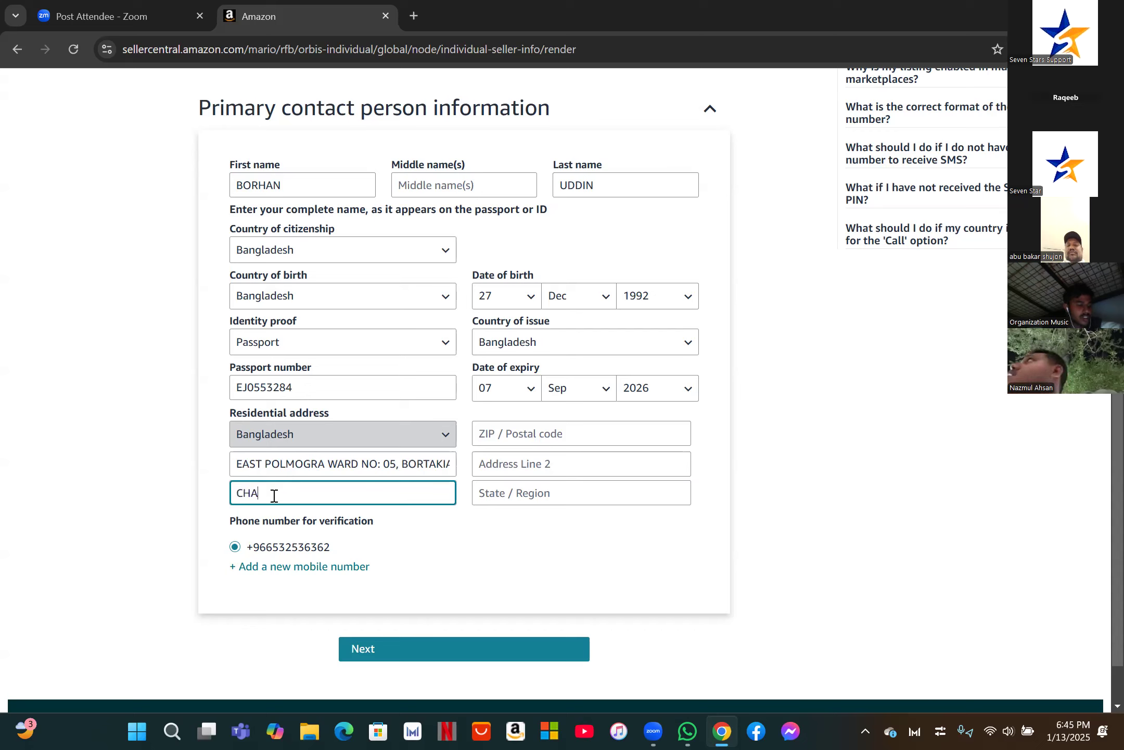
{"action": "type", "text": "TTO"}
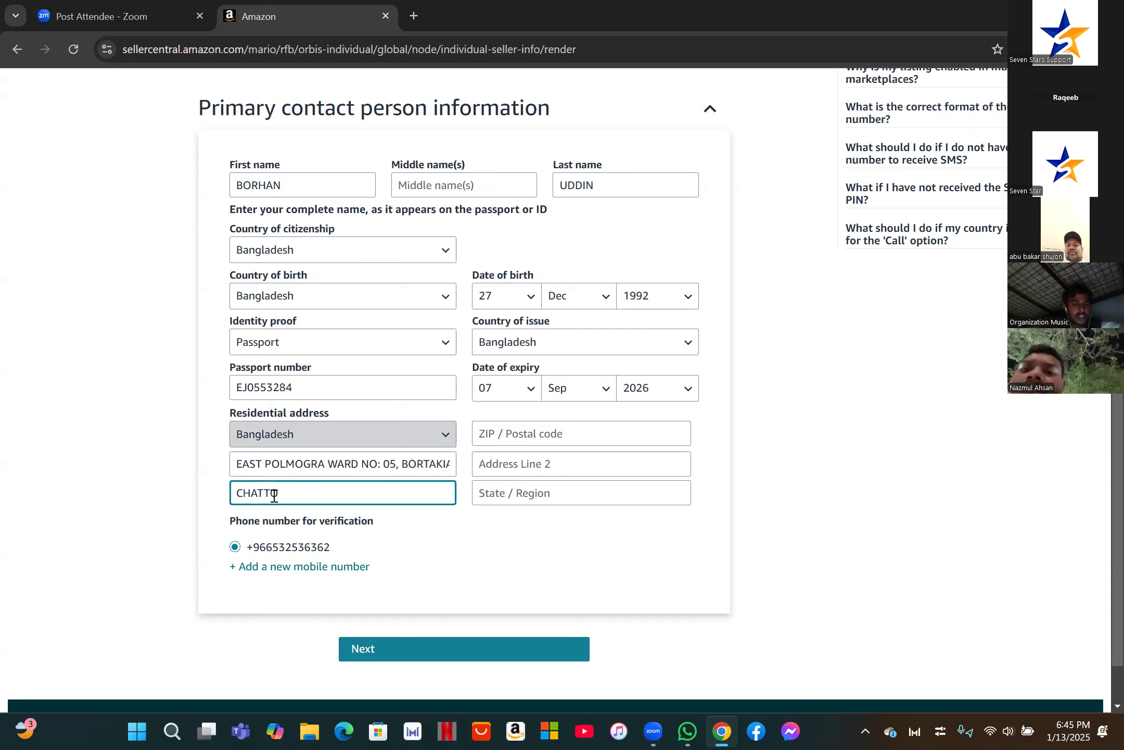
{"action": "type", "text": "GRAM"}
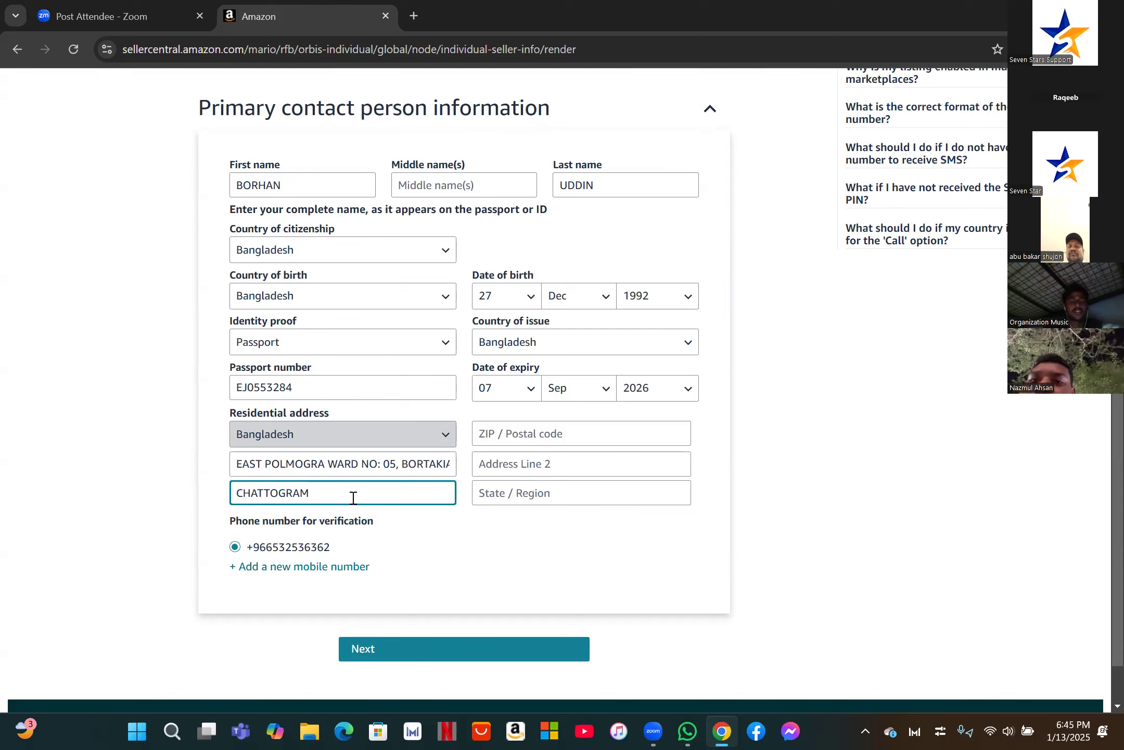
{"action": "left_click", "coordinate": [509, 493]}
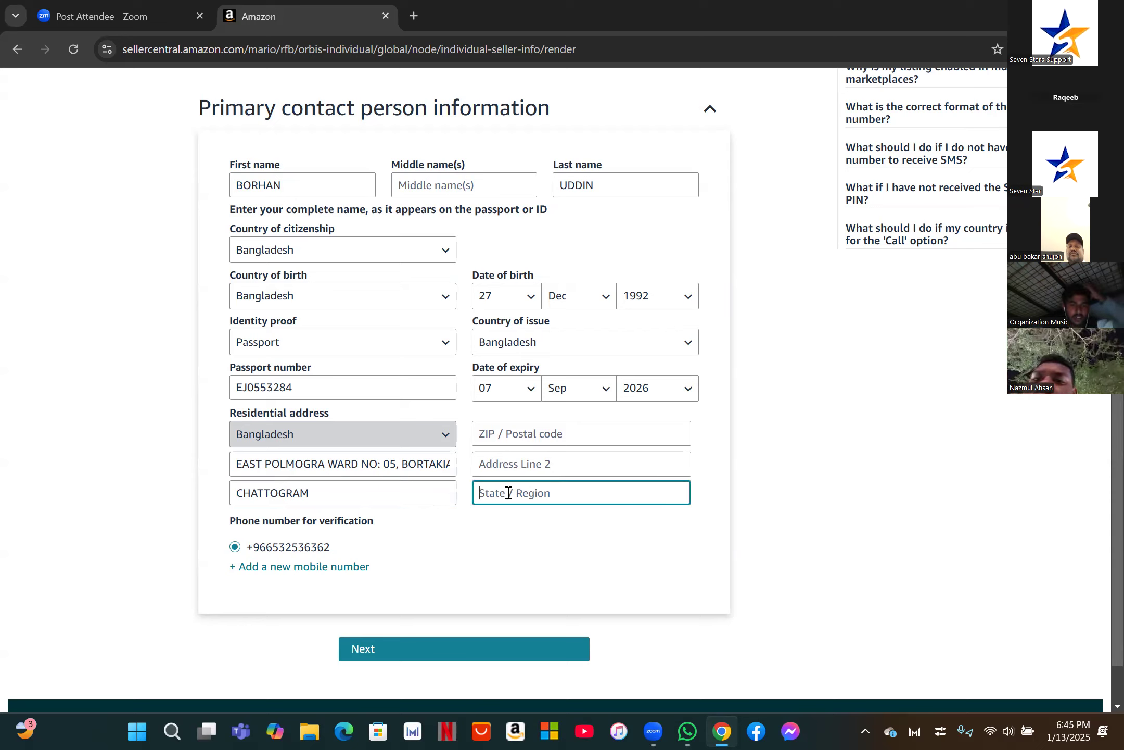
{"action": "type", "text": "MIR"}
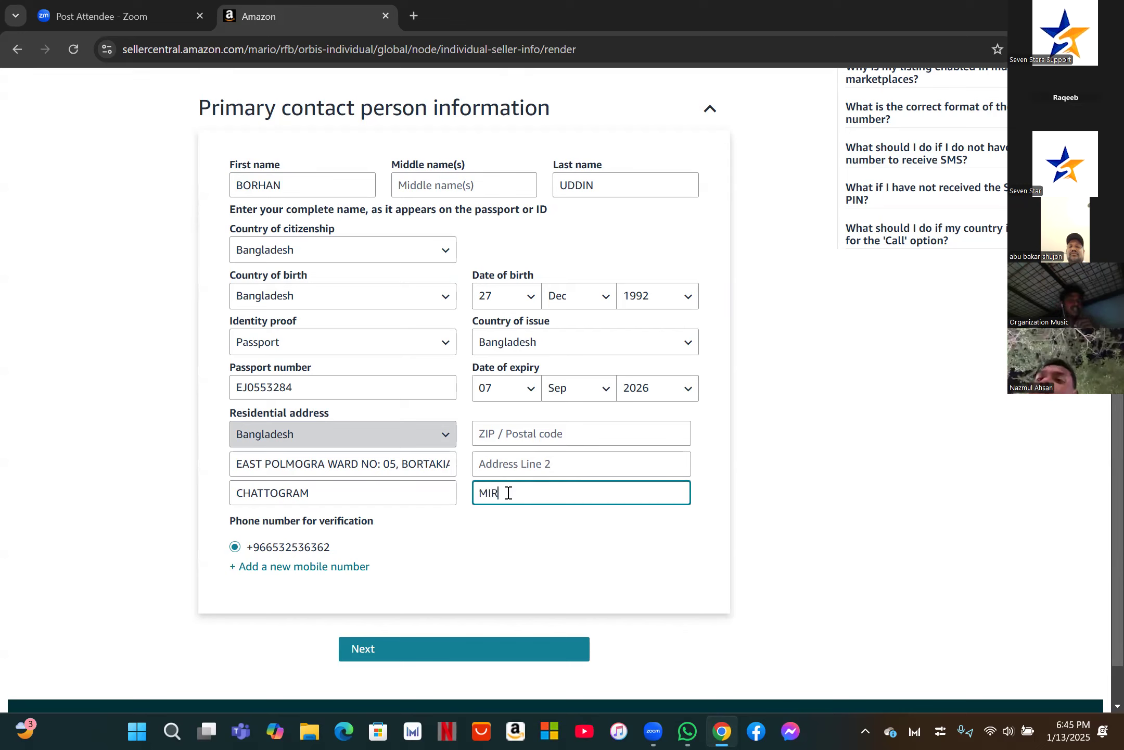
{"action": "type", "text": "SHARA"}
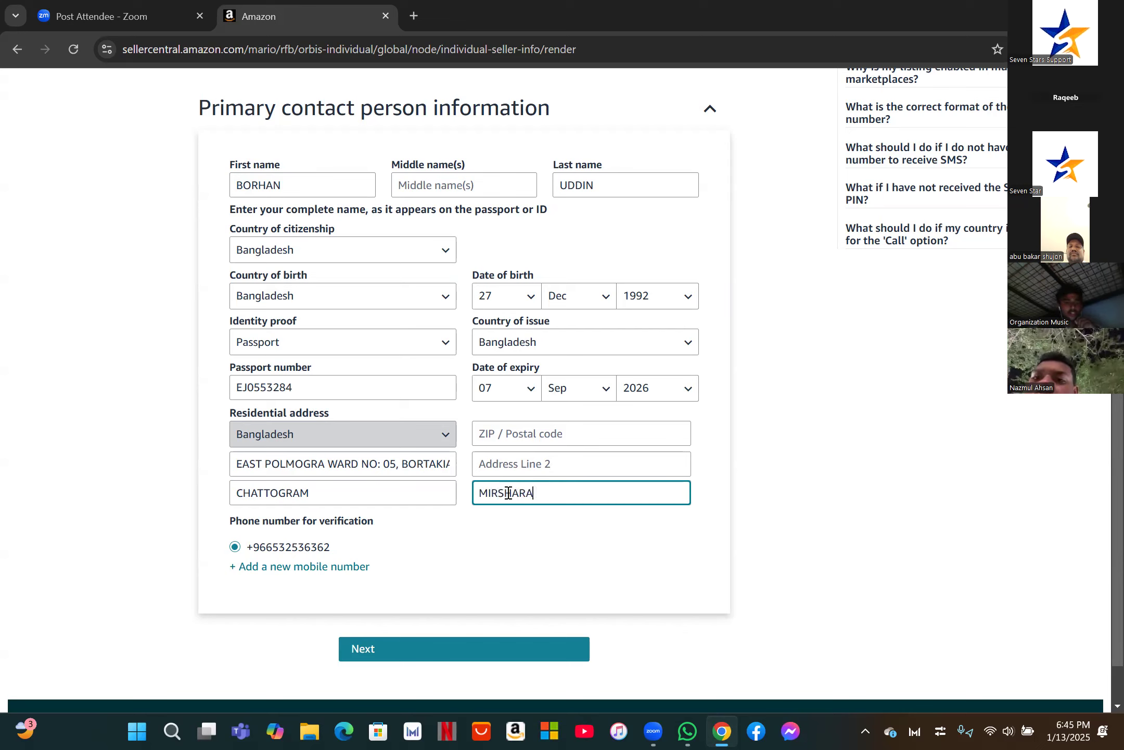
{"action": "type", "text": "I"}
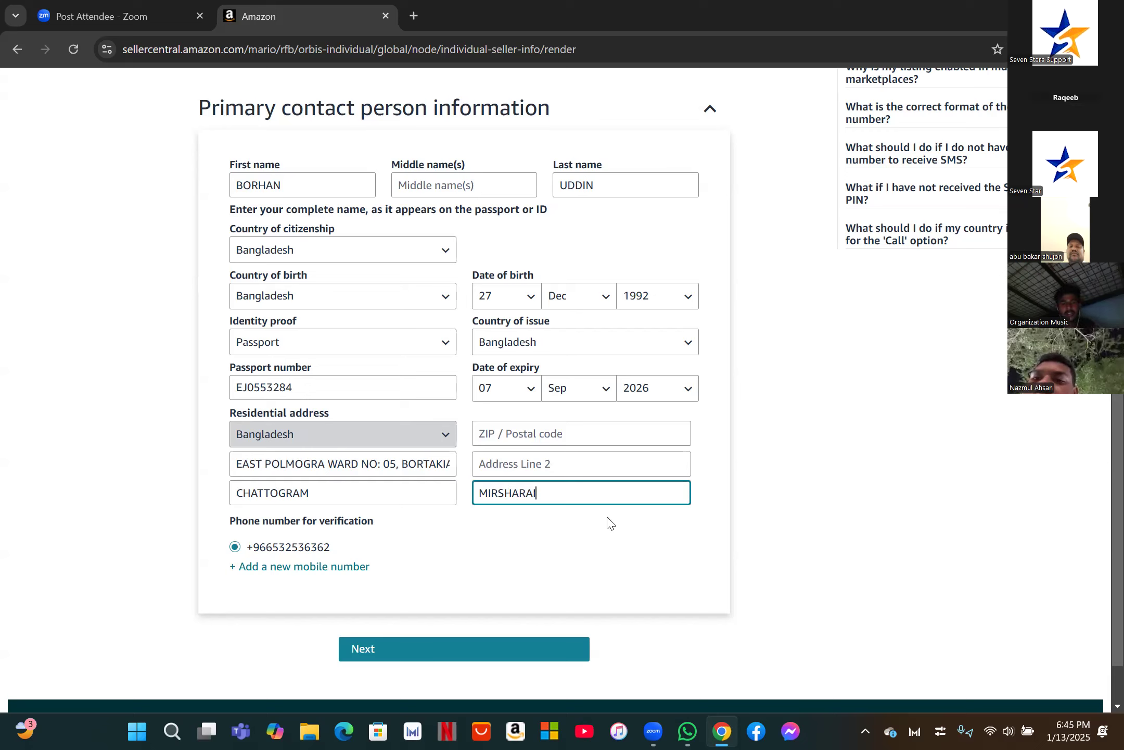
Enter the postal code of the primary contact person's residential address.
{"action": "left_click", "coordinate": [507, 431]}
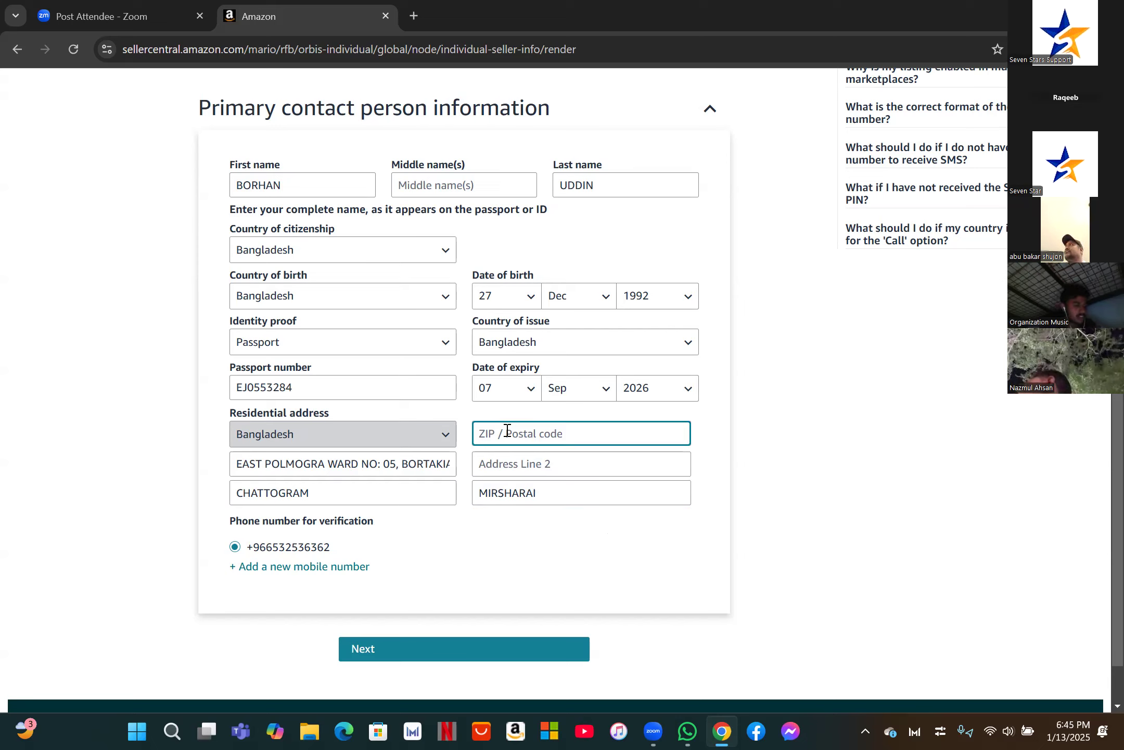
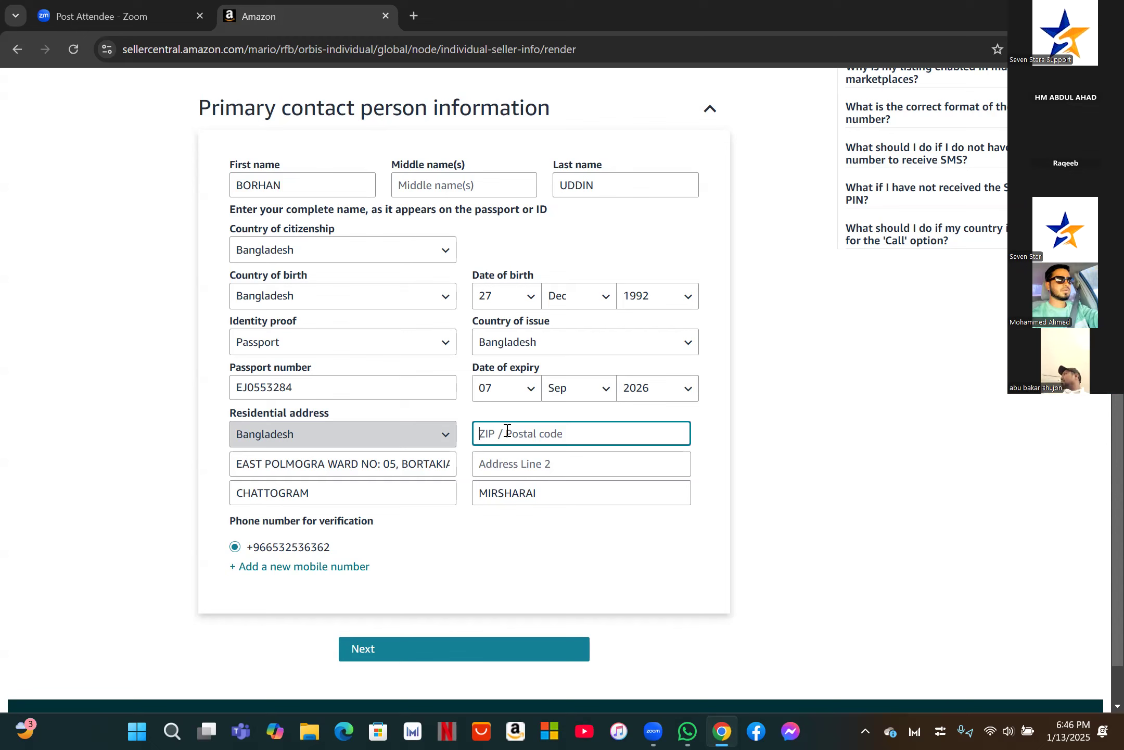
Fill in the residential address's postal code and submit the seller information to continue to billing.
{"action": "type", "text": "4321"}
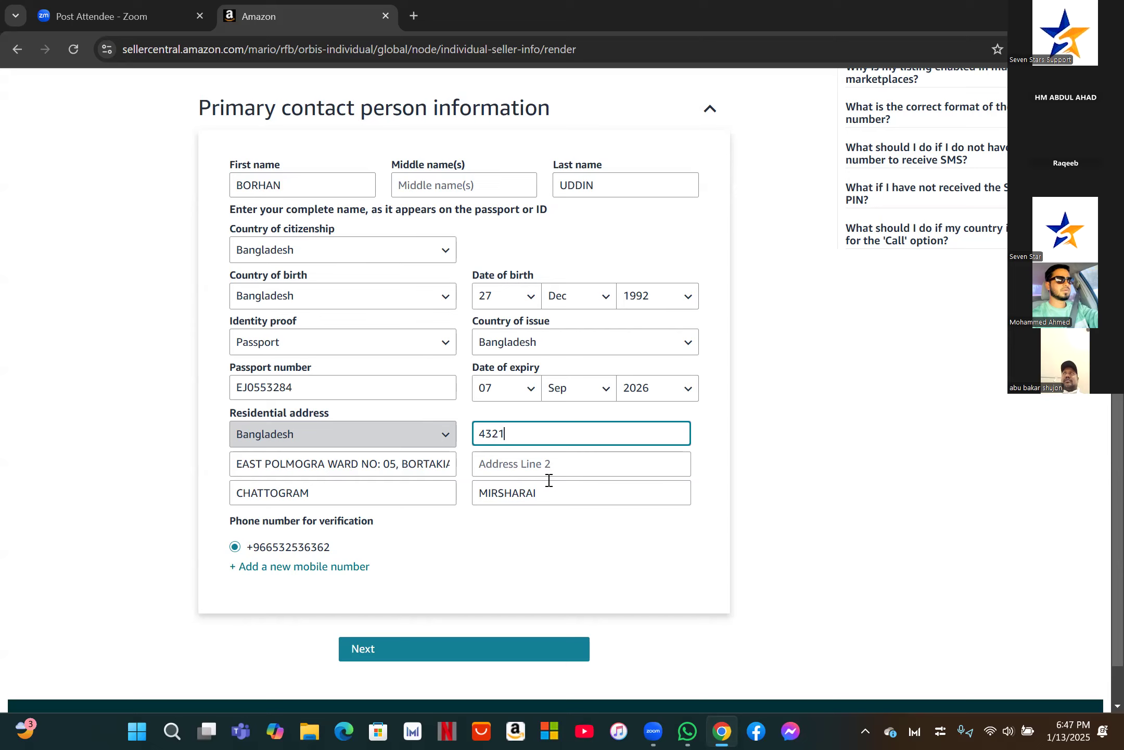
{"action": "scroll", "coordinate": [365, 536], "scroll_direction": "down", "scroll_amount": 2}
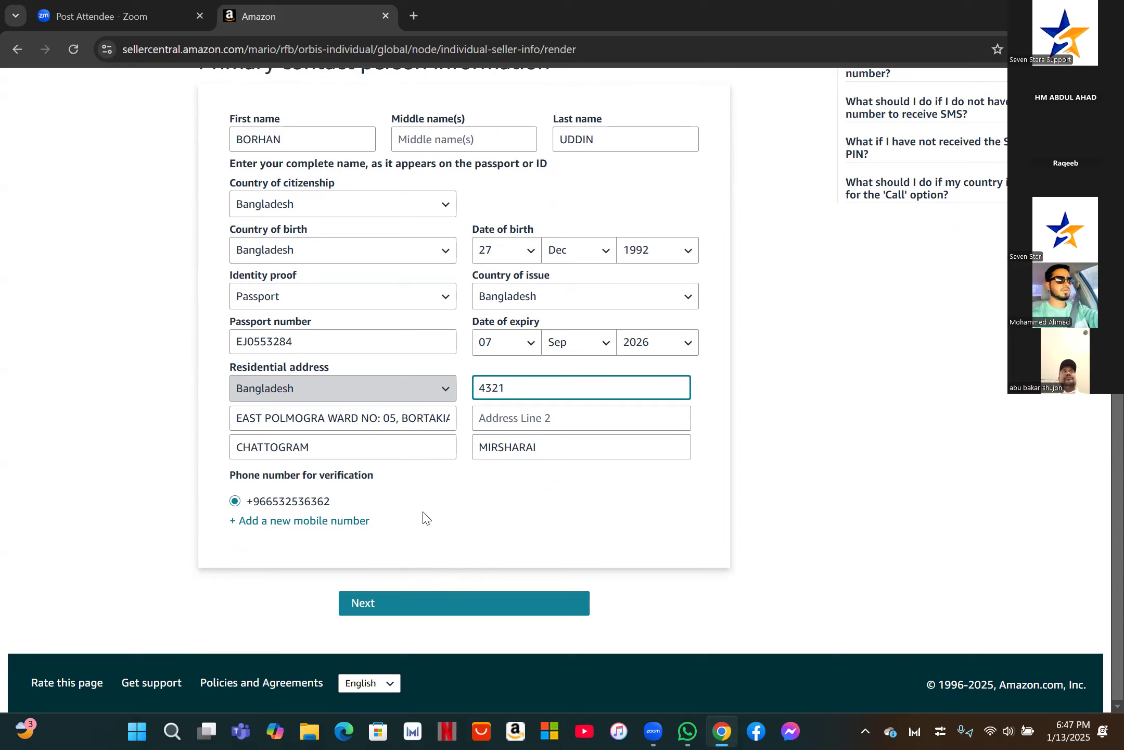
{"action": "left_click", "coordinate": [424, 605]}
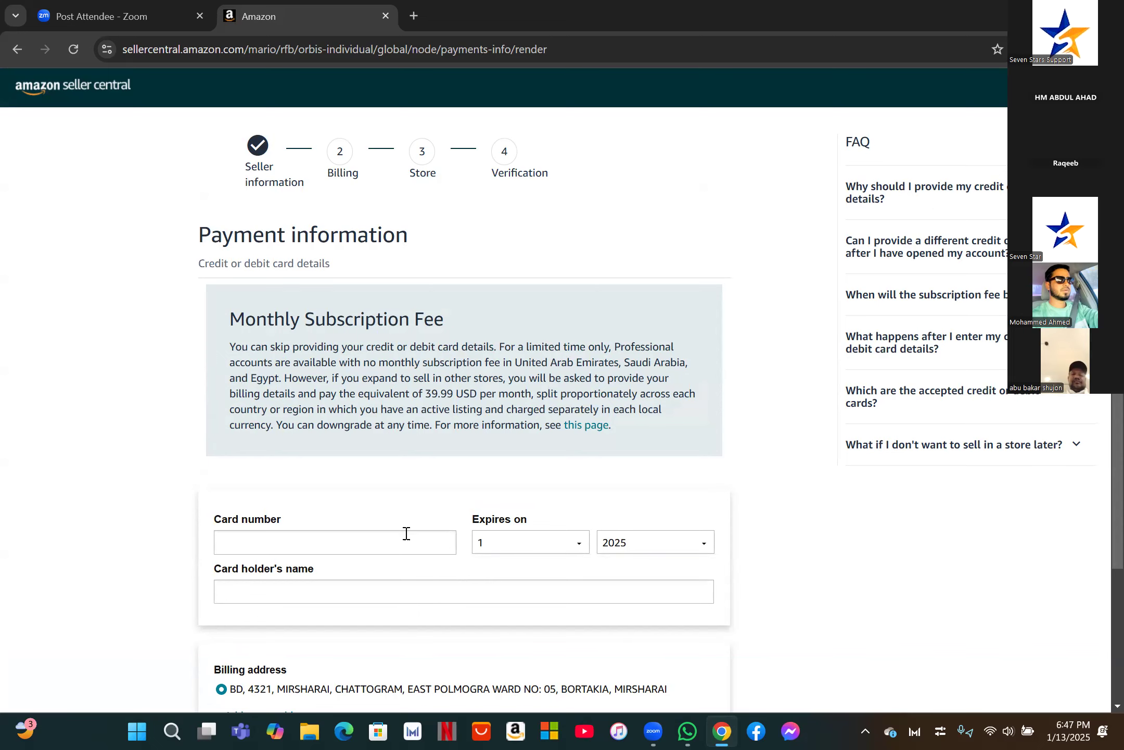
Enter the credit or debit card number in the payment information.
{"action": "scroll", "coordinate": [426, 516], "scroll_direction": "down", "scroll_amount": 1}
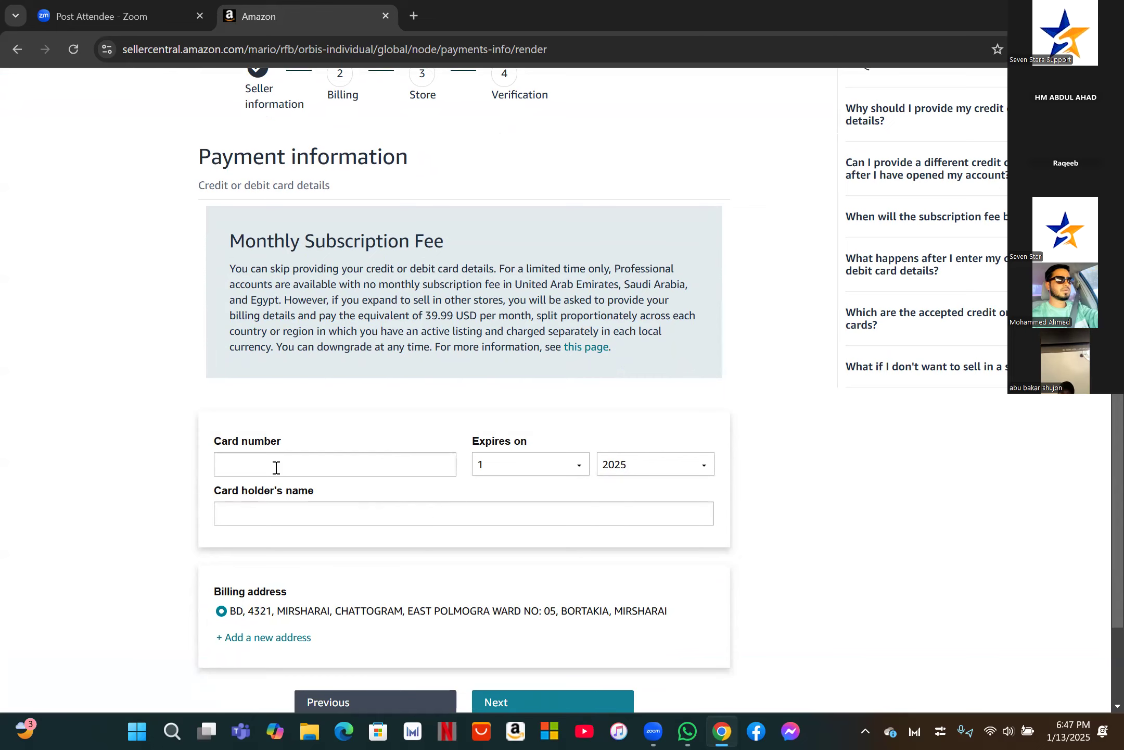
{"action": "scroll", "coordinate": [287, 466], "scroll_direction": "down", "scroll_amount": 3}
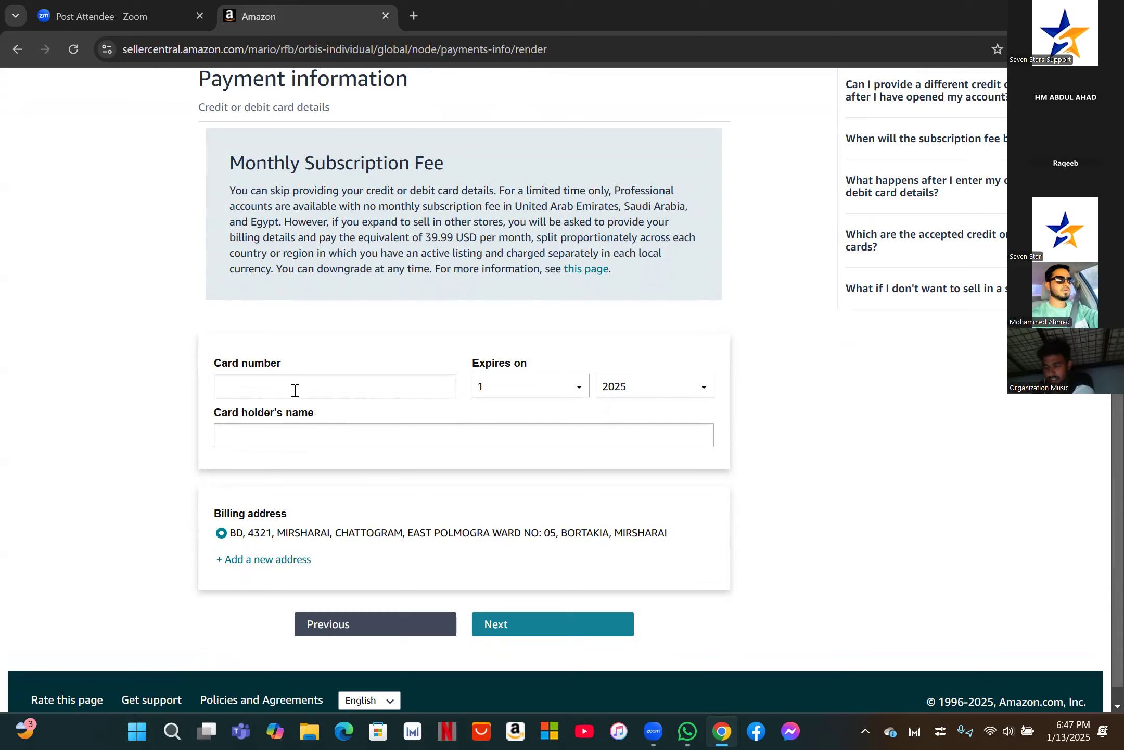
{"action": "left_click", "coordinate": [282, 389]}
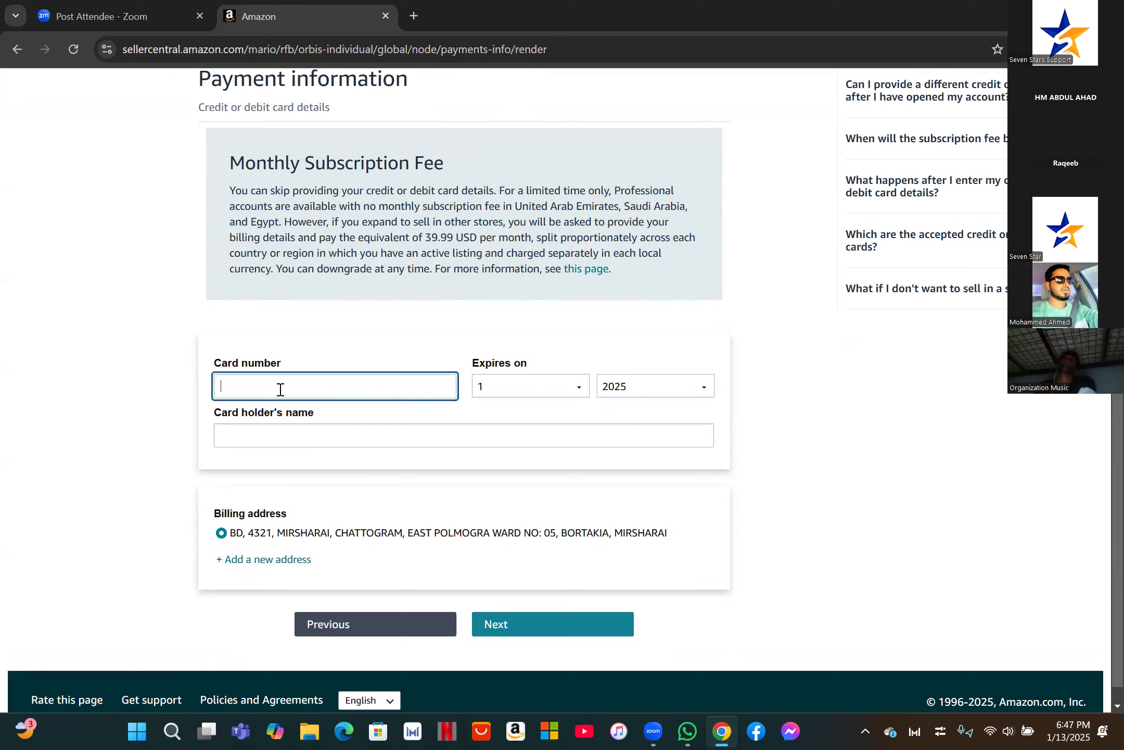
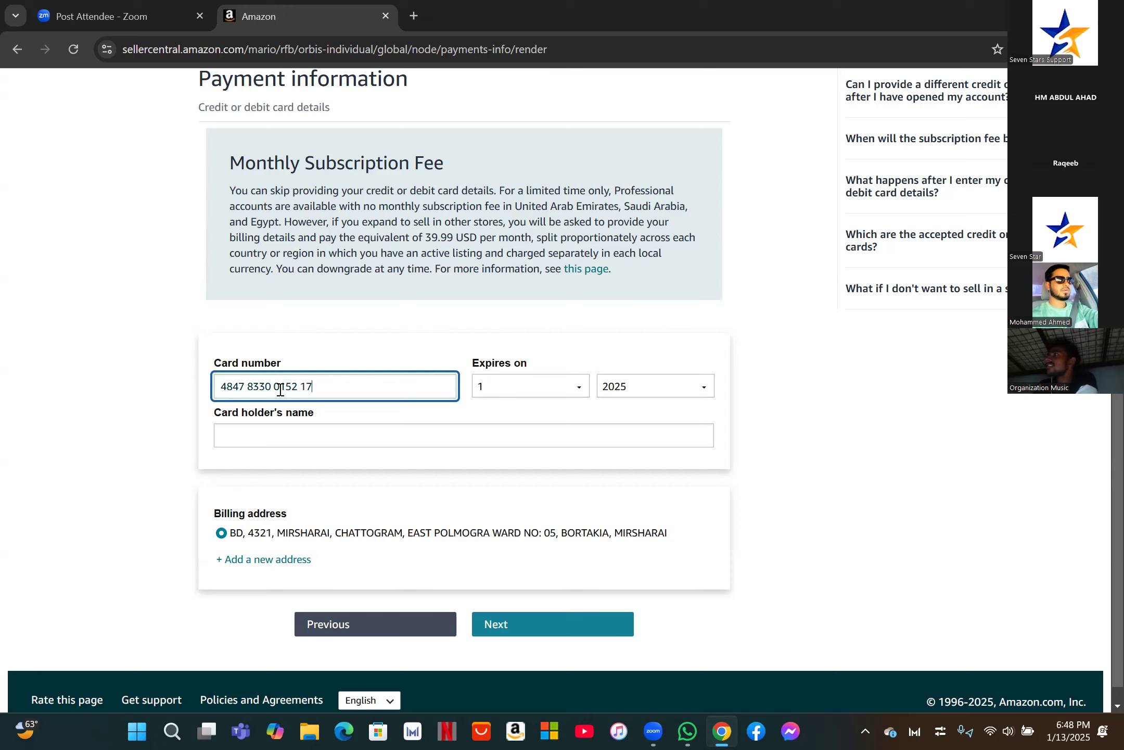
Set the payment card's expiry month and year.
{"action": "left_click", "coordinate": [499, 384]}
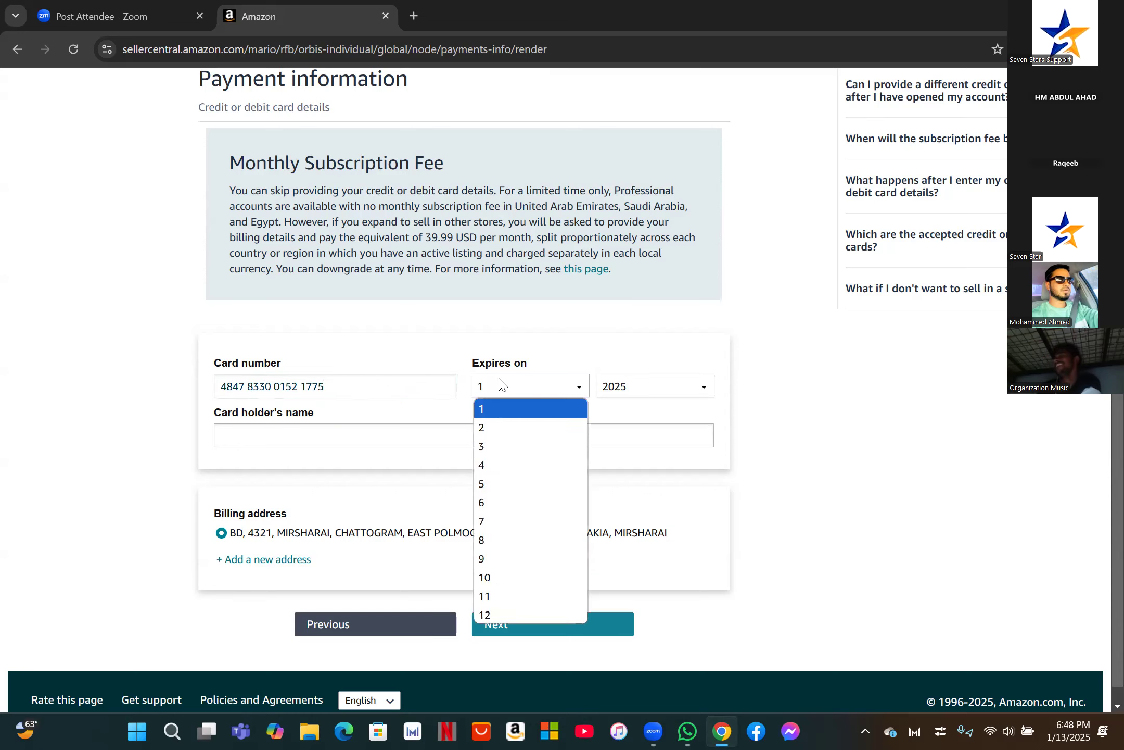
{"action": "left_click", "coordinate": [483, 596]}
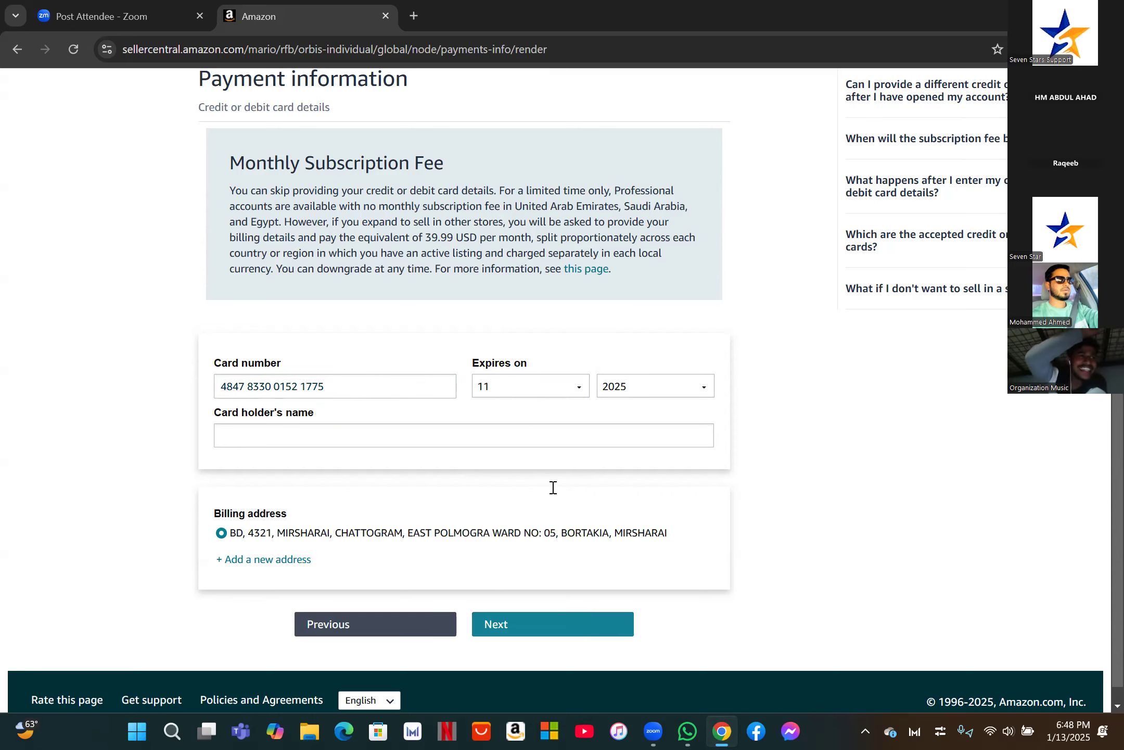
{"action": "left_click", "coordinate": [616, 386]}
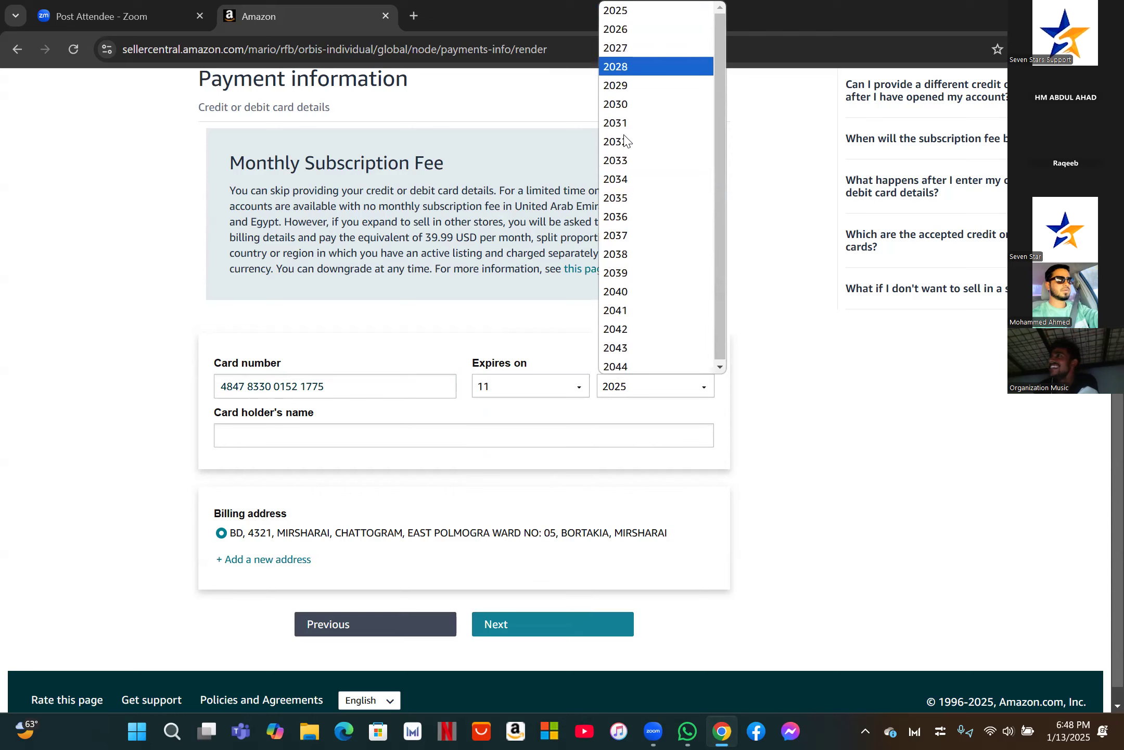
{"action": "left_click", "coordinate": [616, 69]}
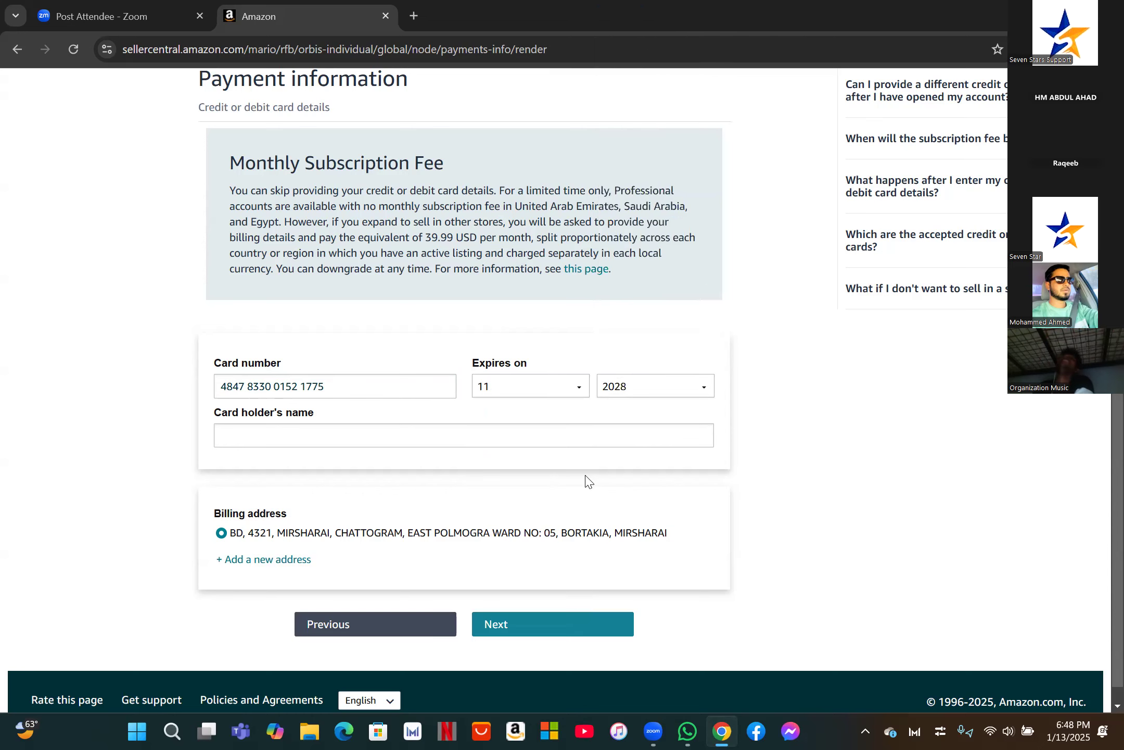
Enter the card holder's full name for the payment card.
{"action": "left_click", "coordinate": [228, 430]}
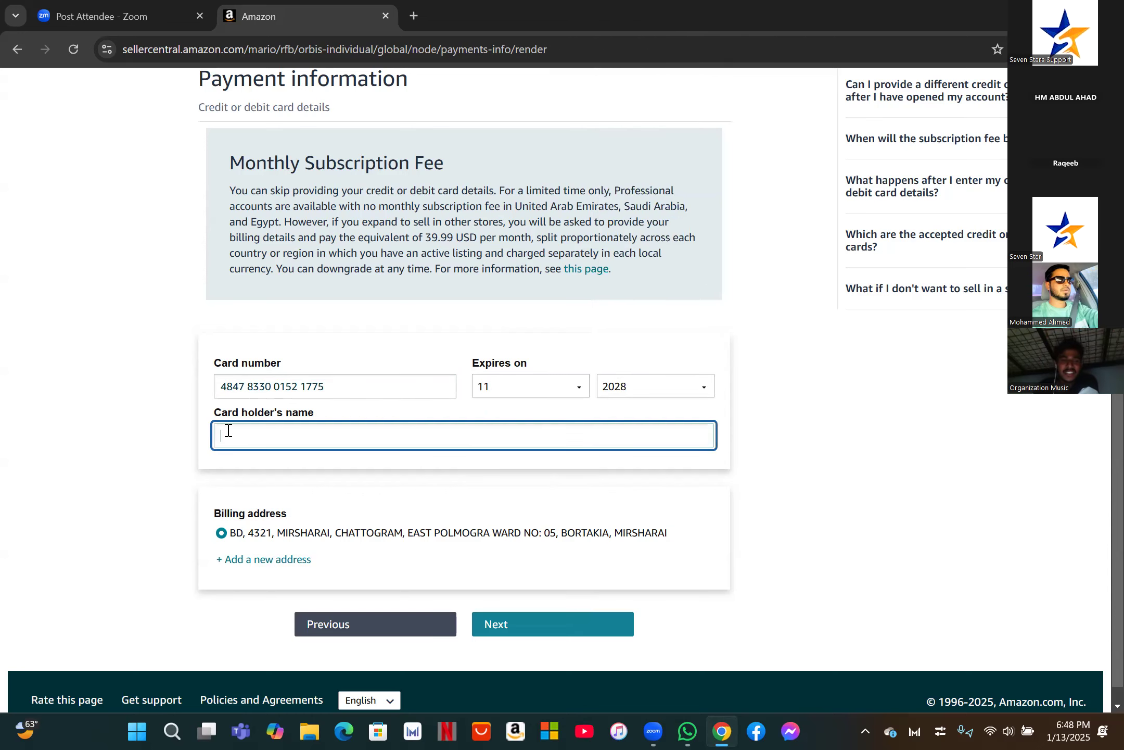
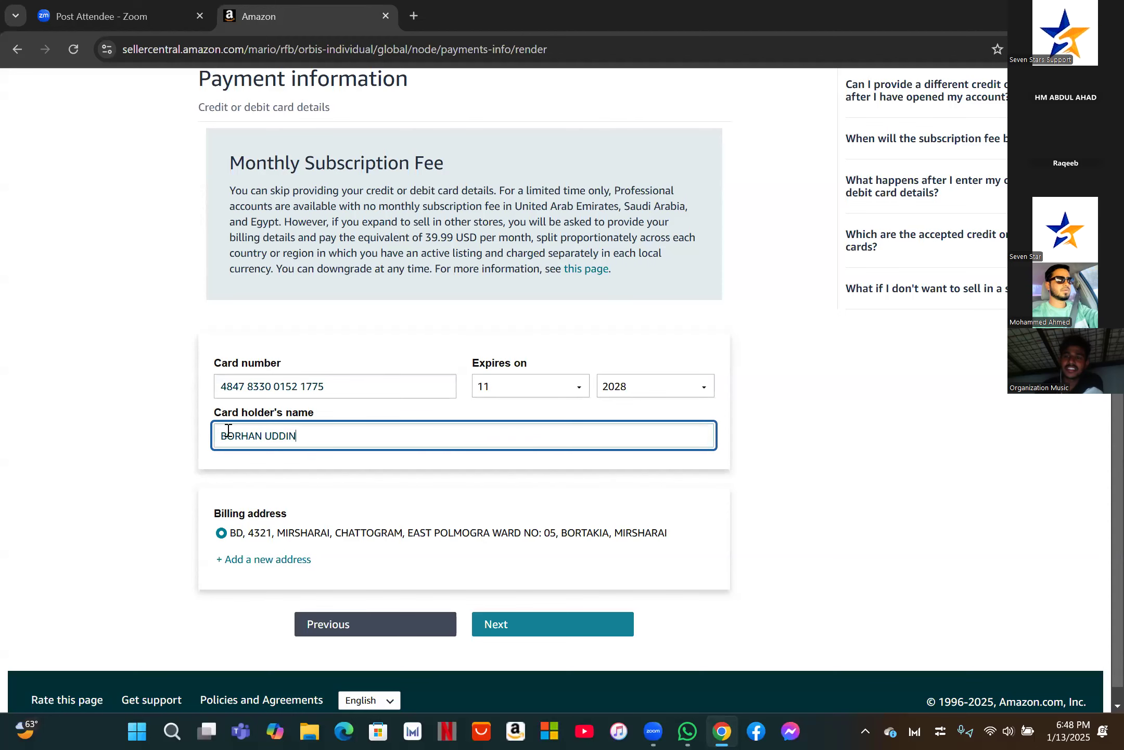
Submit the payment information with the existing billing address and decline saving the card in the browser.
{"action": "scroll", "coordinate": [414, 499], "scroll_direction": "down", "scroll_amount": 1}
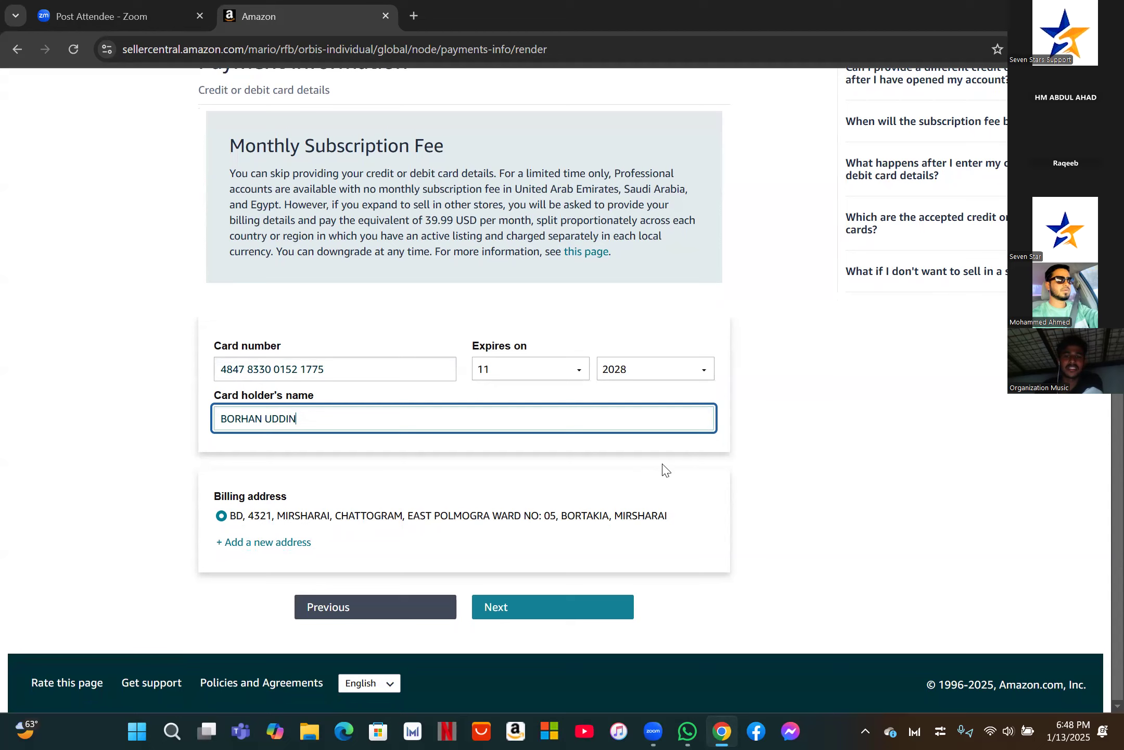
{"action": "left_click", "coordinate": [559, 607]}
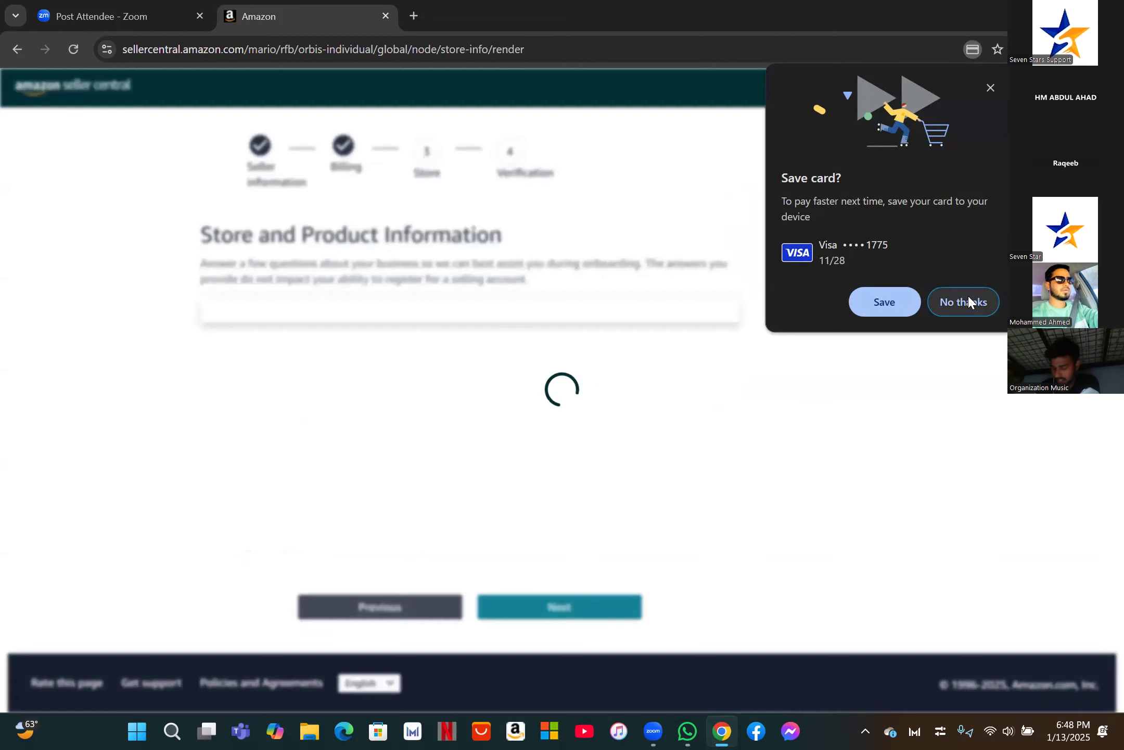
{"action": "left_click", "coordinate": [968, 301]}
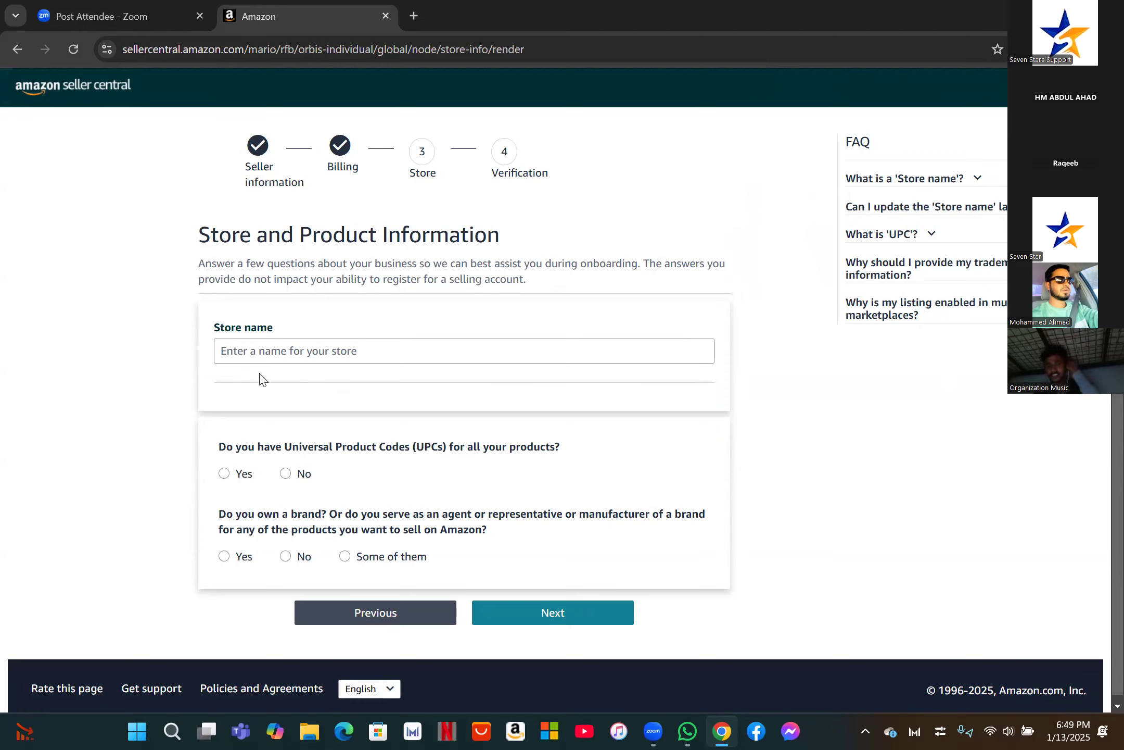
Enter OSCROB as the store name.
{"action": "left_click", "coordinate": [250, 344]}
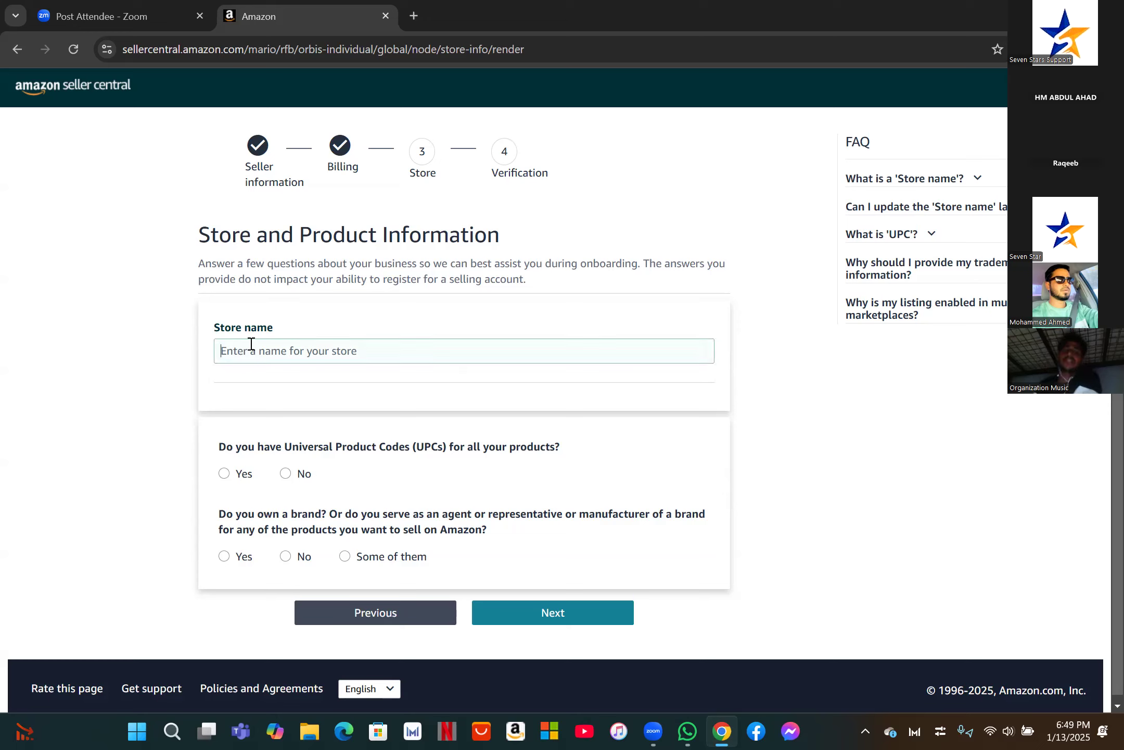
{"action": "type", "text": "OSC"}
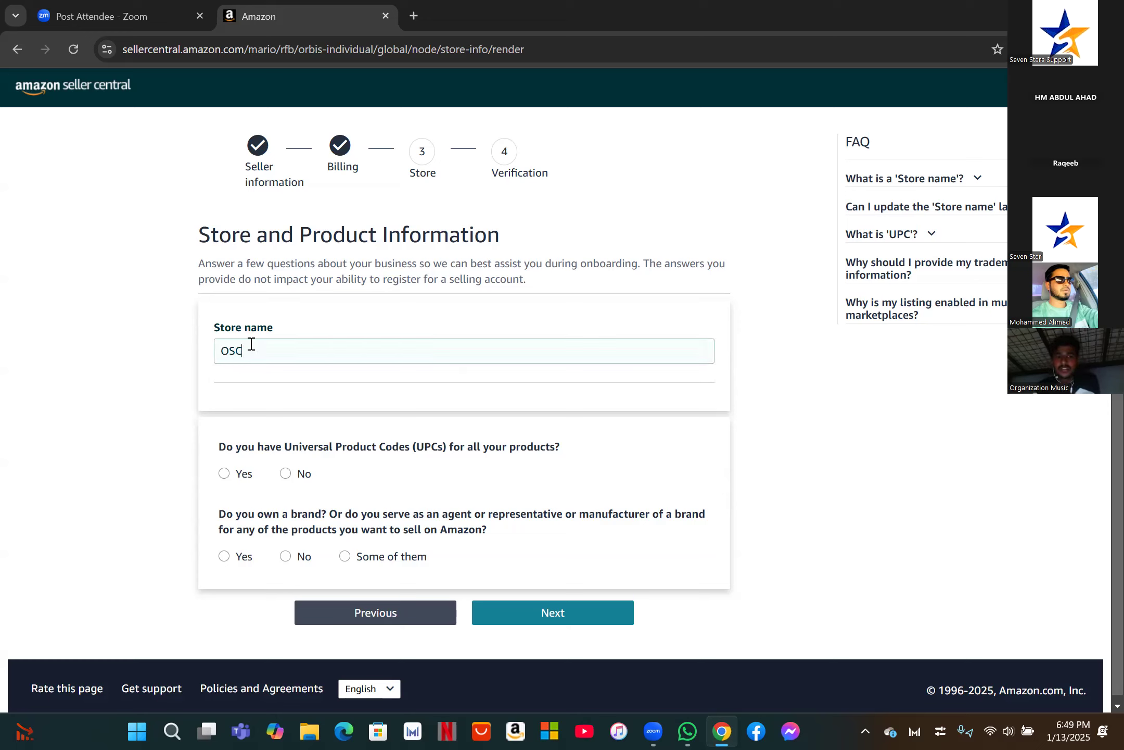
{"action": "type", "text": "ROB"}
Answer No for product UPCs and Some of them for brand ownership and registered trademark, and submit the store information.
{"action": "scroll", "coordinate": [256, 480], "scroll_direction": "down", "scroll_amount": 1}
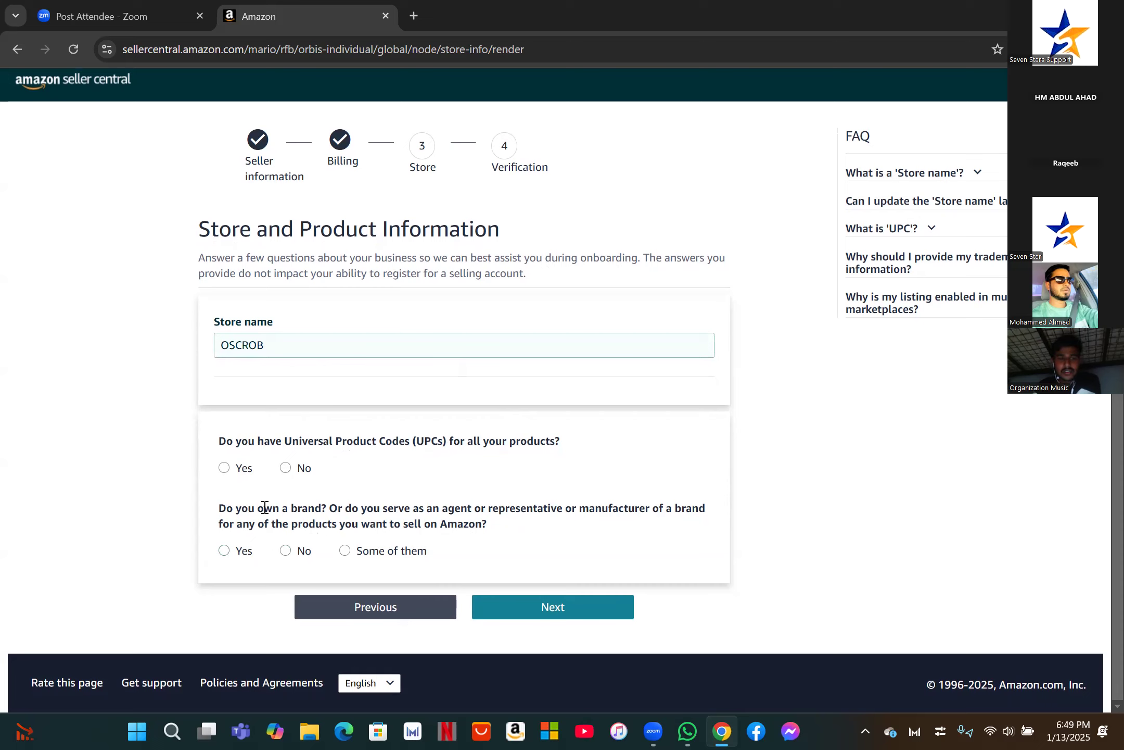
{"action": "left_click", "coordinate": [286, 469]}
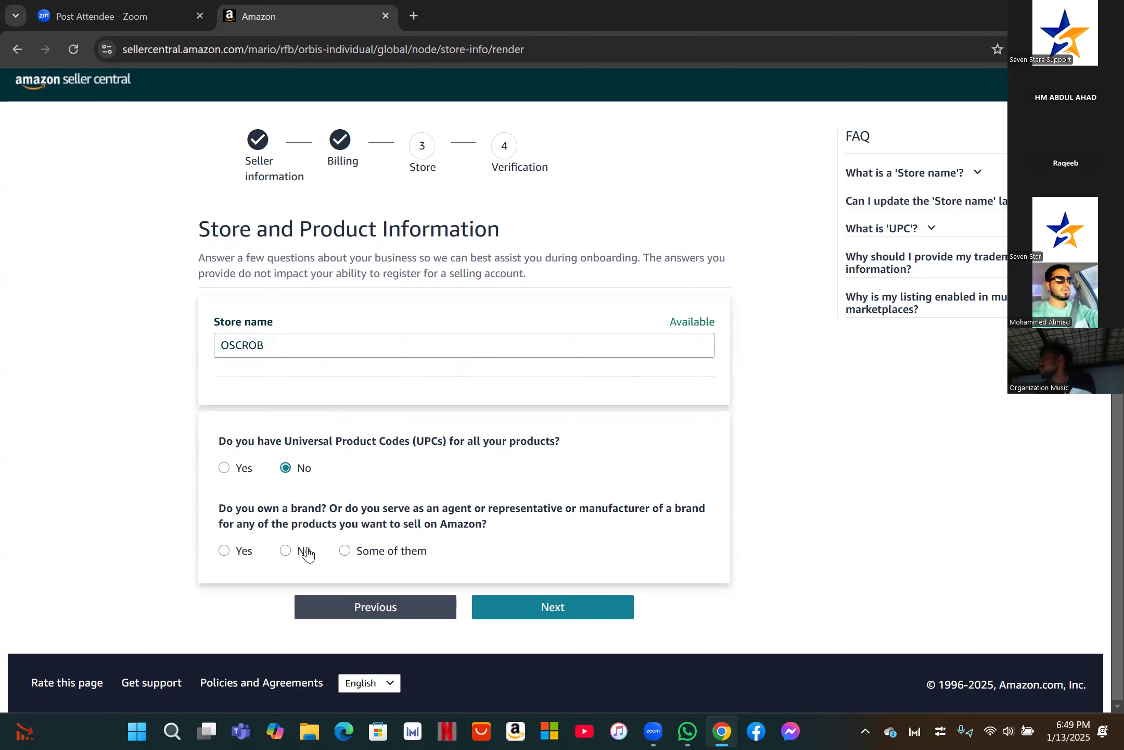
{"action": "left_click", "coordinate": [346, 551]}
{"action": "scroll", "coordinate": [369, 534], "scroll_direction": "down", "scroll_amount": 2}
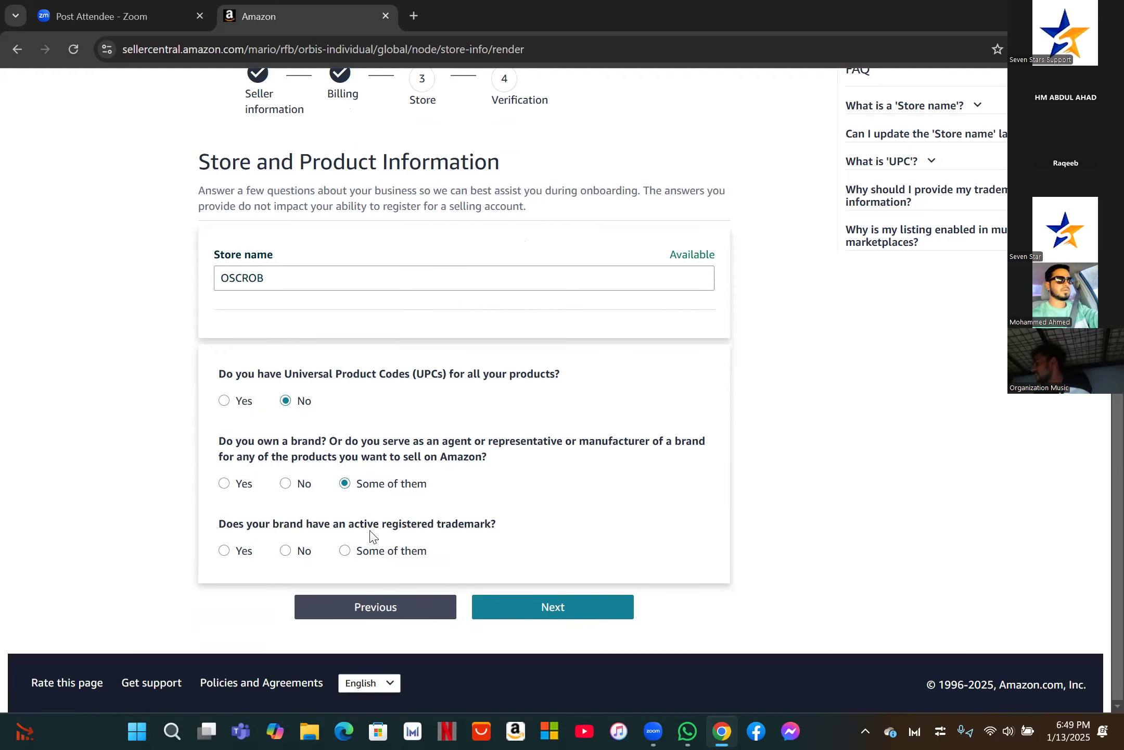
{"action": "left_click", "coordinate": [347, 553]}
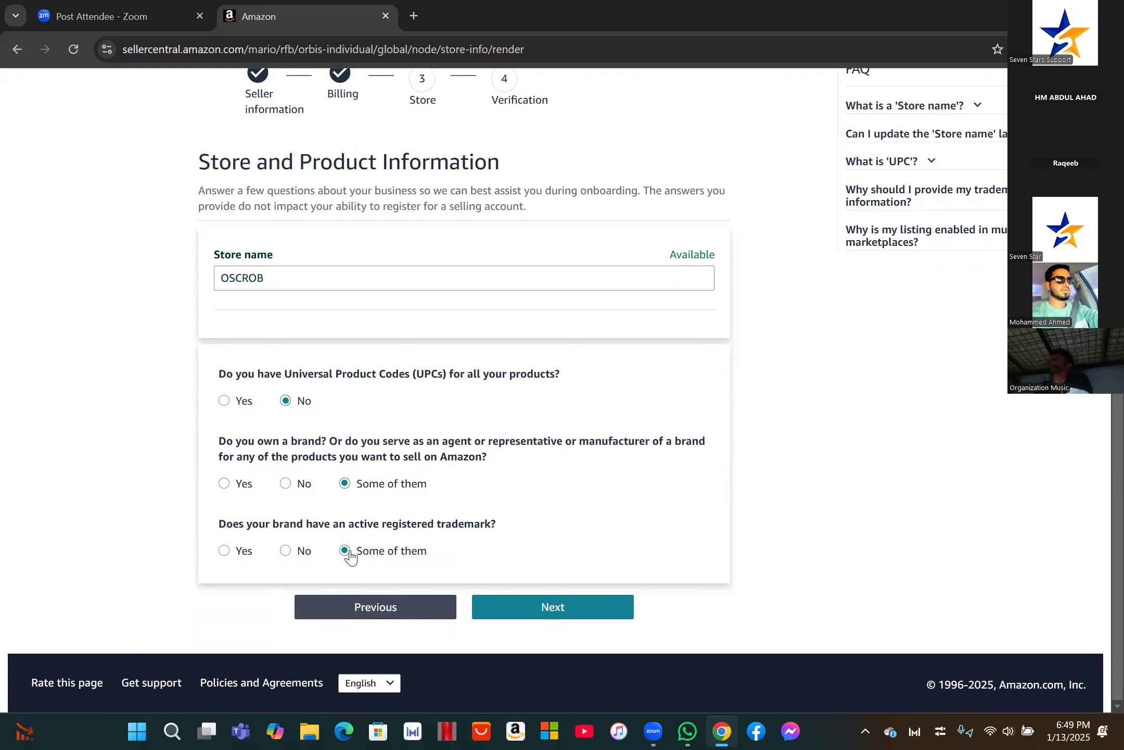
{"action": "left_click", "coordinate": [556, 611]}
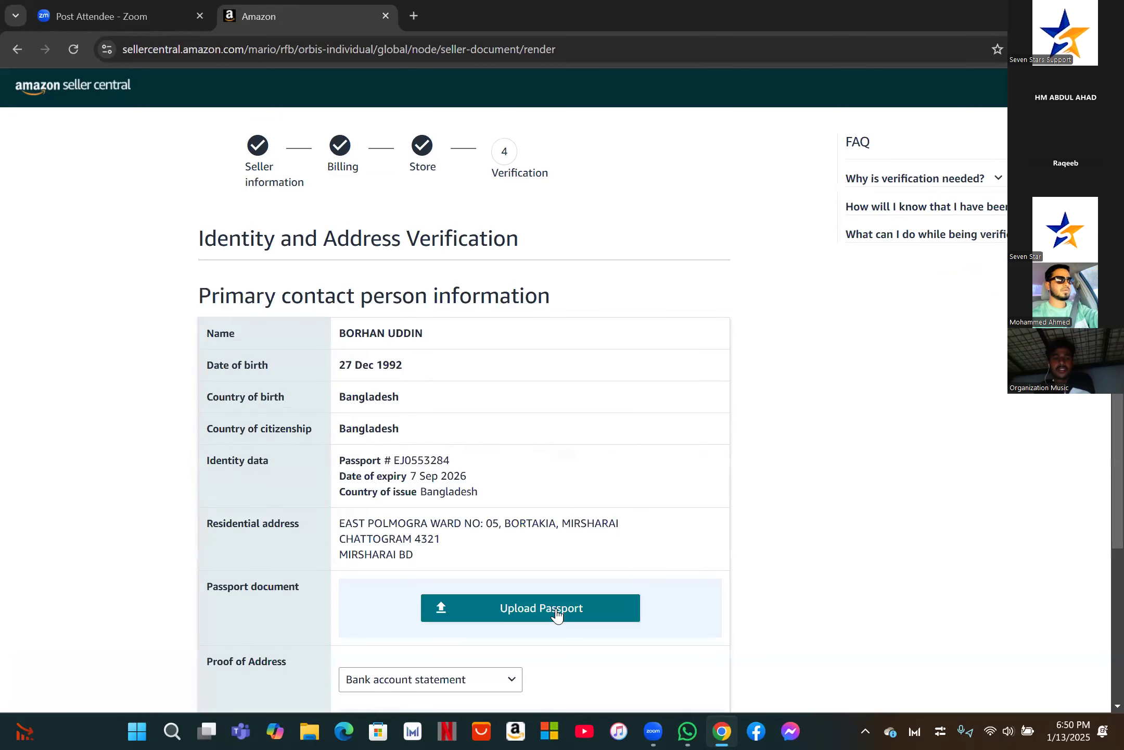
Upload the passport image from the desktop folder as the primary contact person's passport document.
{"action": "scroll", "coordinate": [604, 474], "scroll_direction": "down", "scroll_amount": 3}
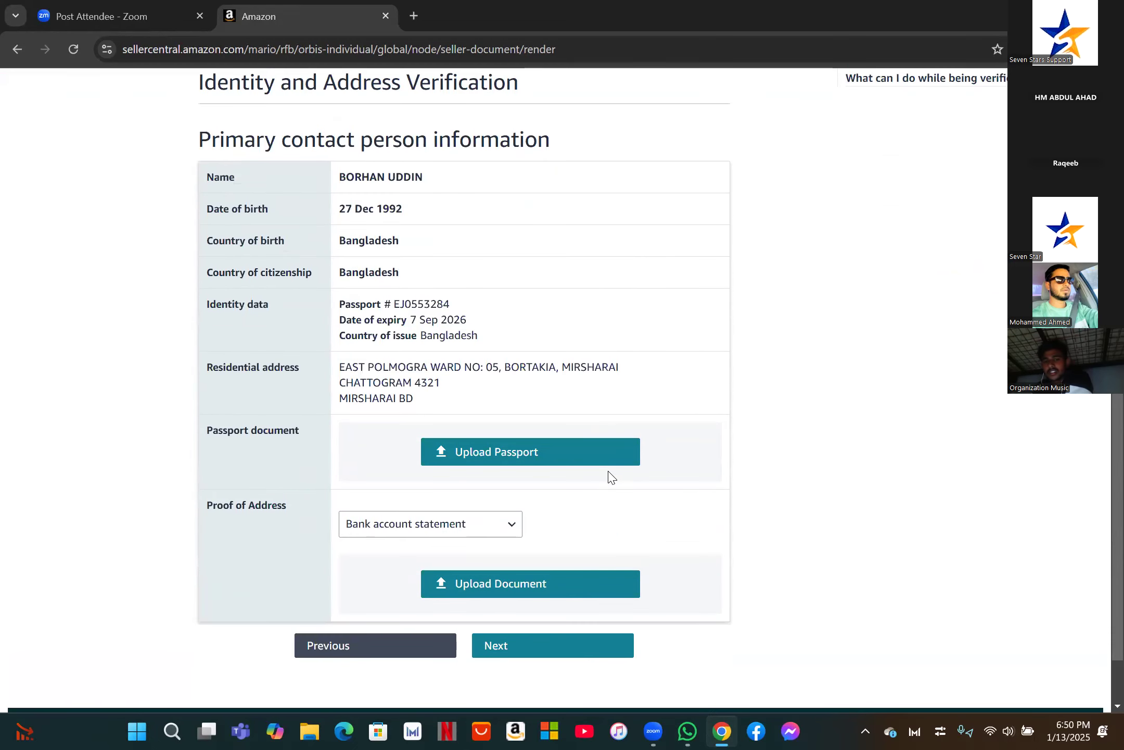
{"action": "scroll", "coordinate": [614, 477], "scroll_direction": "up", "scroll_amount": 1}
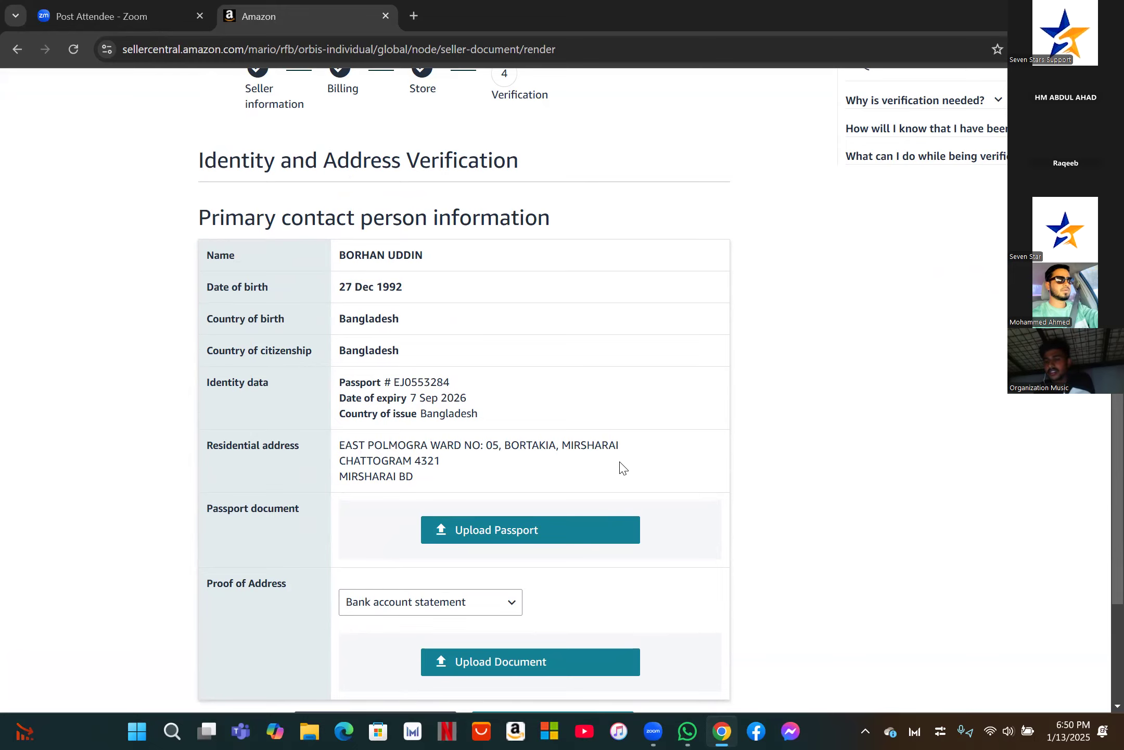
{"action": "scroll", "coordinate": [619, 462], "scroll_direction": "up", "scroll_amount": 1}
{"action": "scroll", "coordinate": [619, 463], "scroll_direction": "down", "scroll_amount": 1}
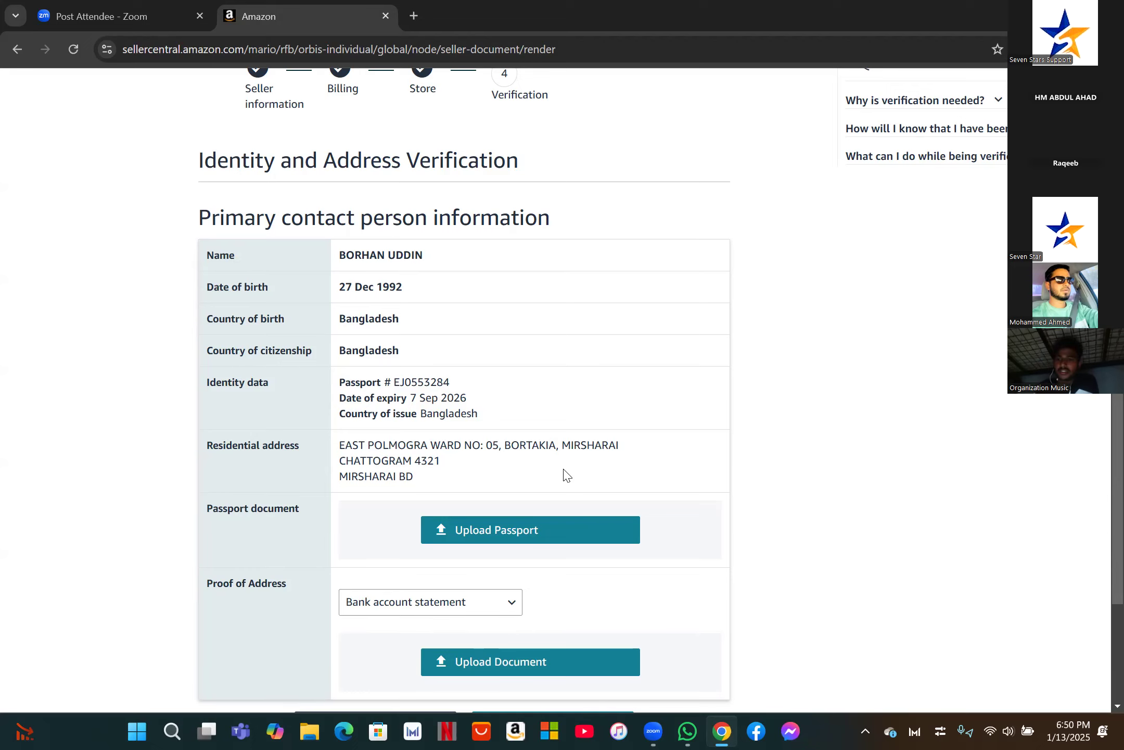
{"action": "scroll", "coordinate": [566, 475], "scroll_direction": "down", "scroll_amount": 1}
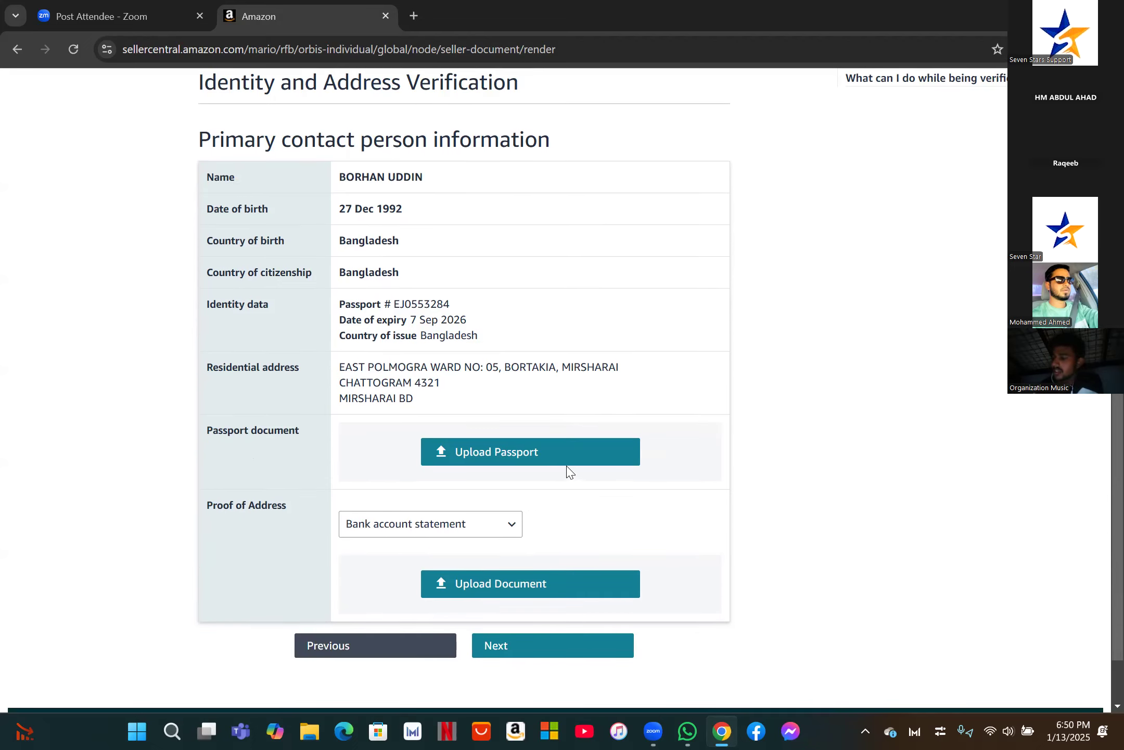
{"action": "left_click", "coordinate": [494, 460]}
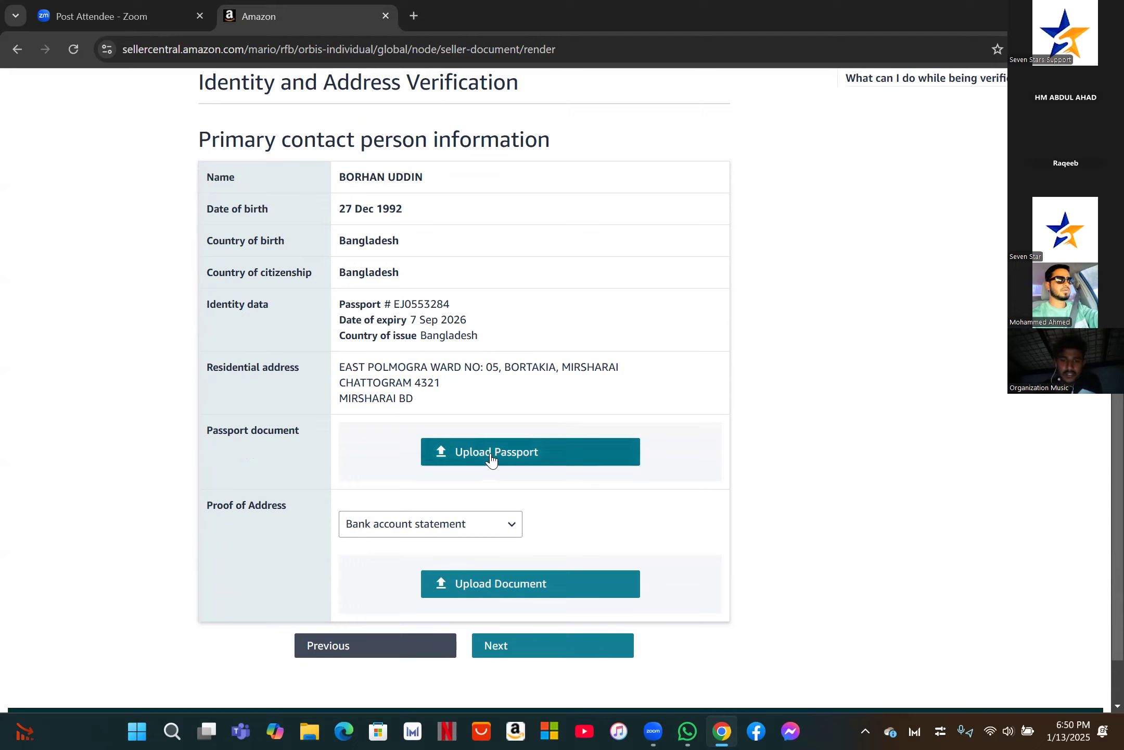
{"action": "left_click", "coordinate": [491, 458]}
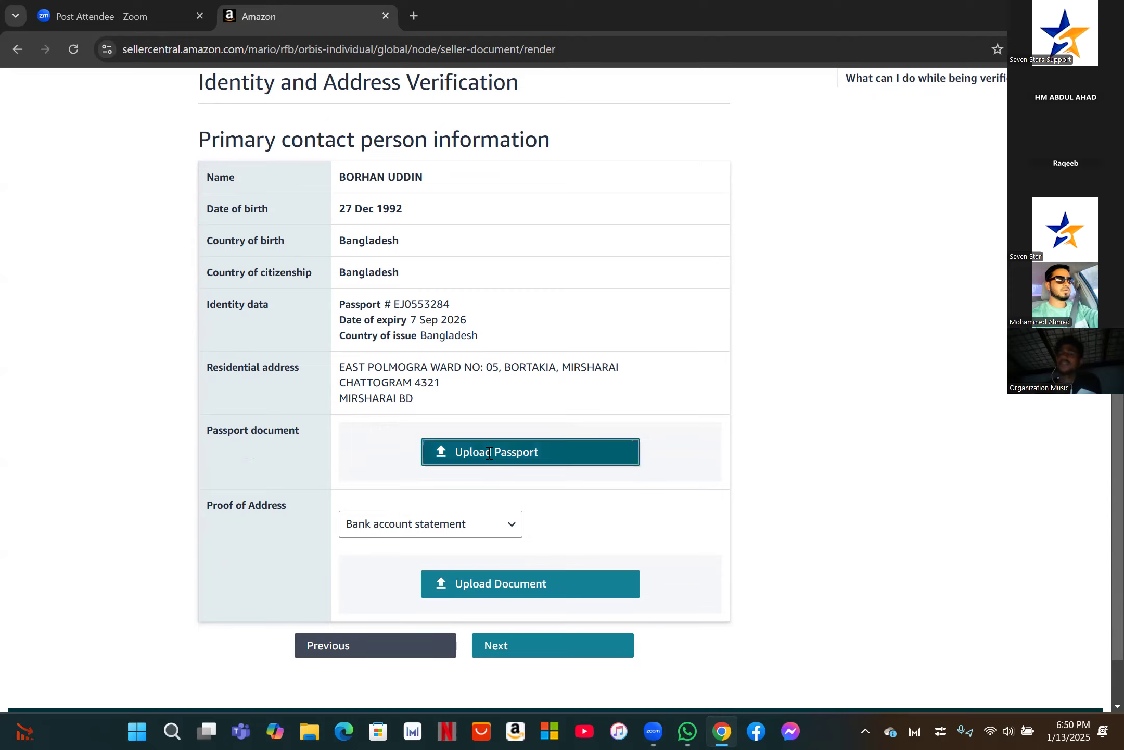
{"action": "left_click", "coordinate": [729, 554]}
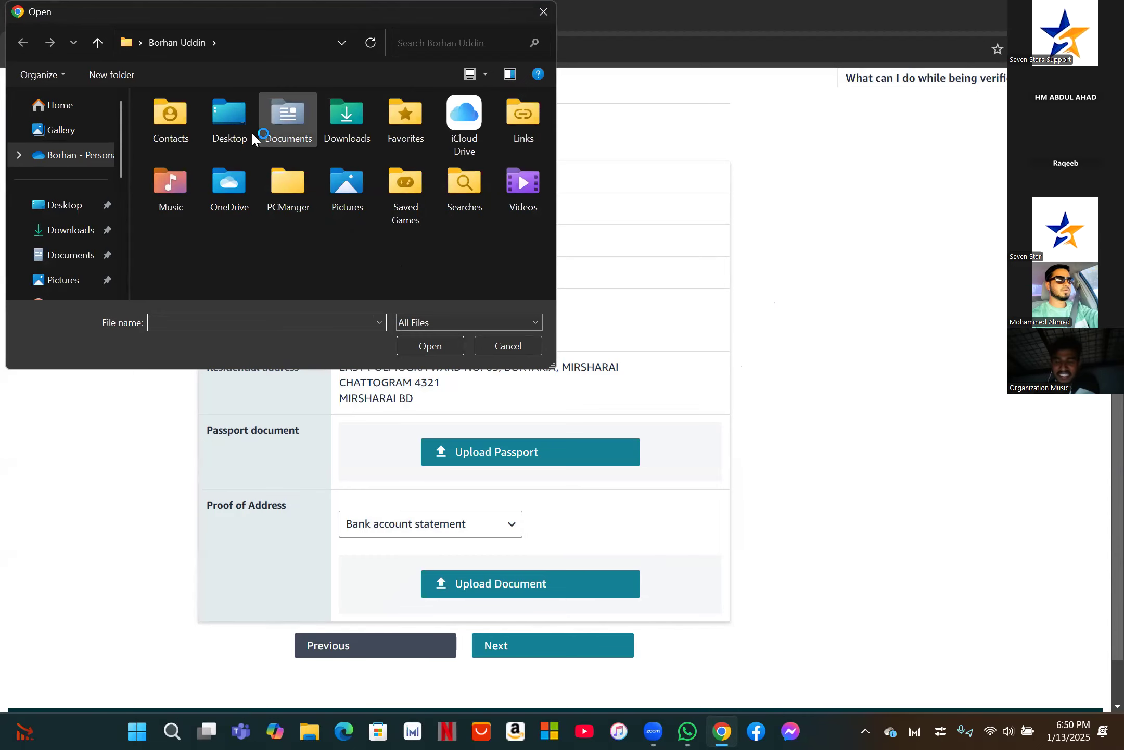
{"action": "scroll", "coordinate": [52, 236], "scroll_direction": "down", "scroll_amount": 3}
{"action": "left_click", "coordinate": [53, 229]}
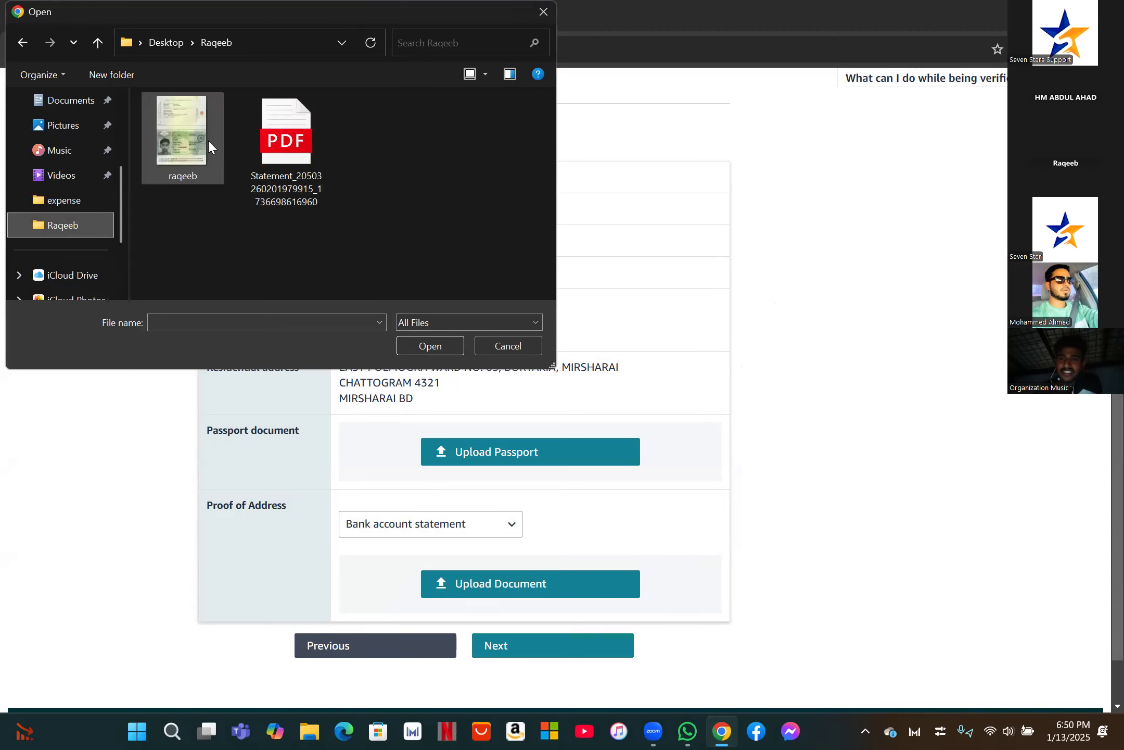
{"action": "left_click", "coordinate": [207, 139]}
{"action": "left_click", "coordinate": [411, 341]}
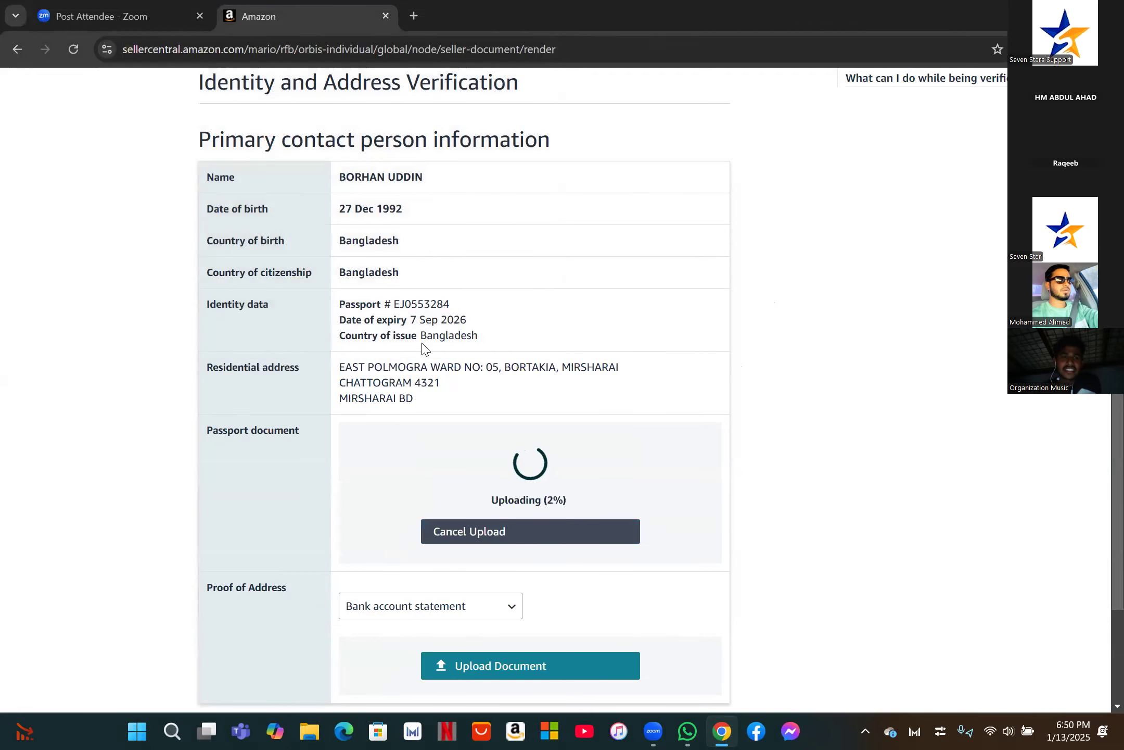
Upload the PDF statement as proof of address with the Bank account statement type, and submit the verification documents.
{"action": "scroll", "coordinate": [422, 348], "scroll_direction": "down", "scroll_amount": 3}
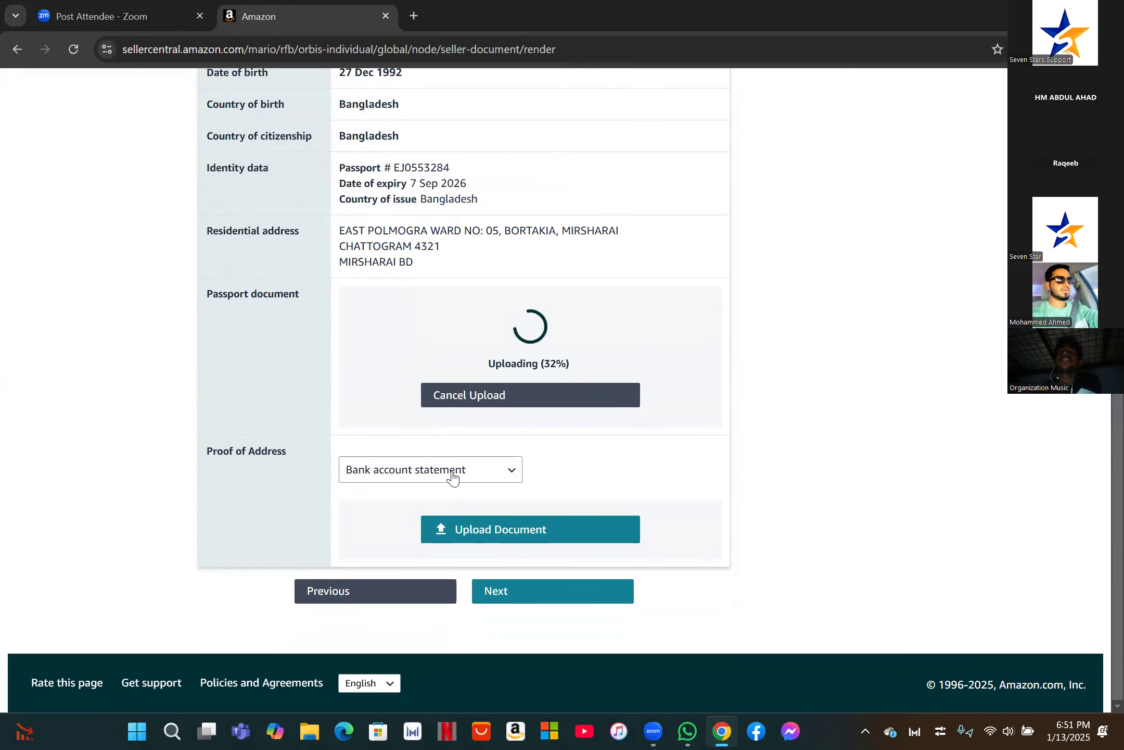
{"action": "left_click", "coordinate": [496, 477]}
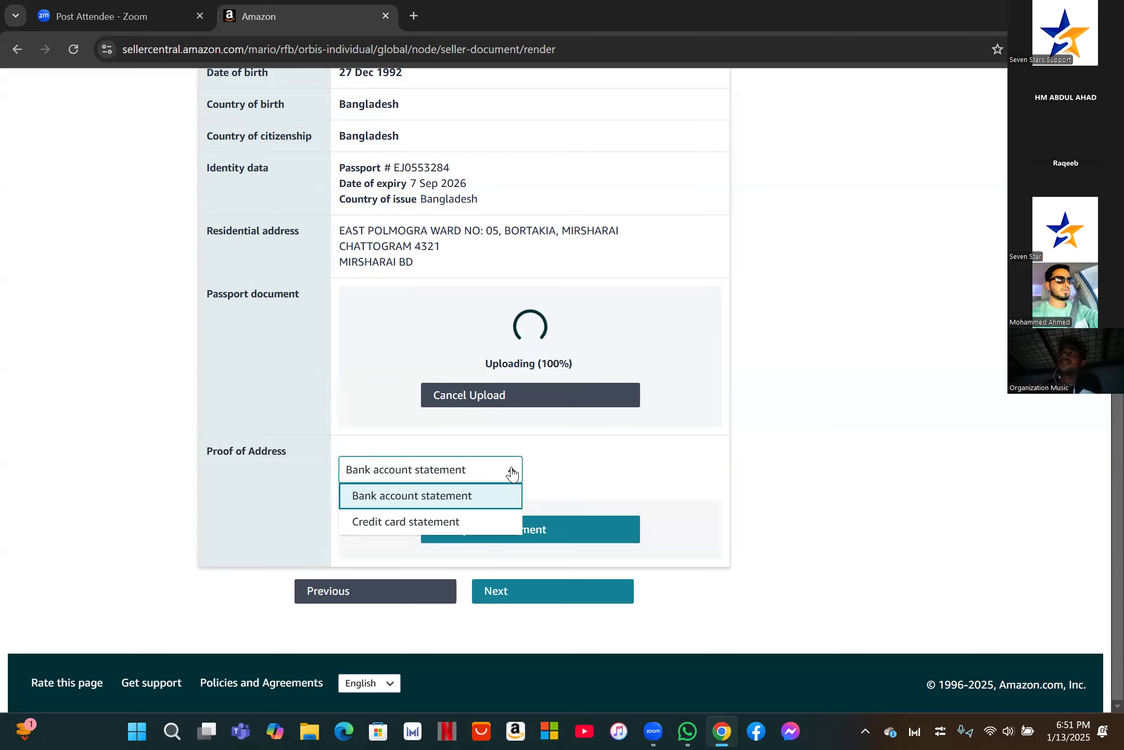
{"action": "left_click", "coordinate": [512, 473]}
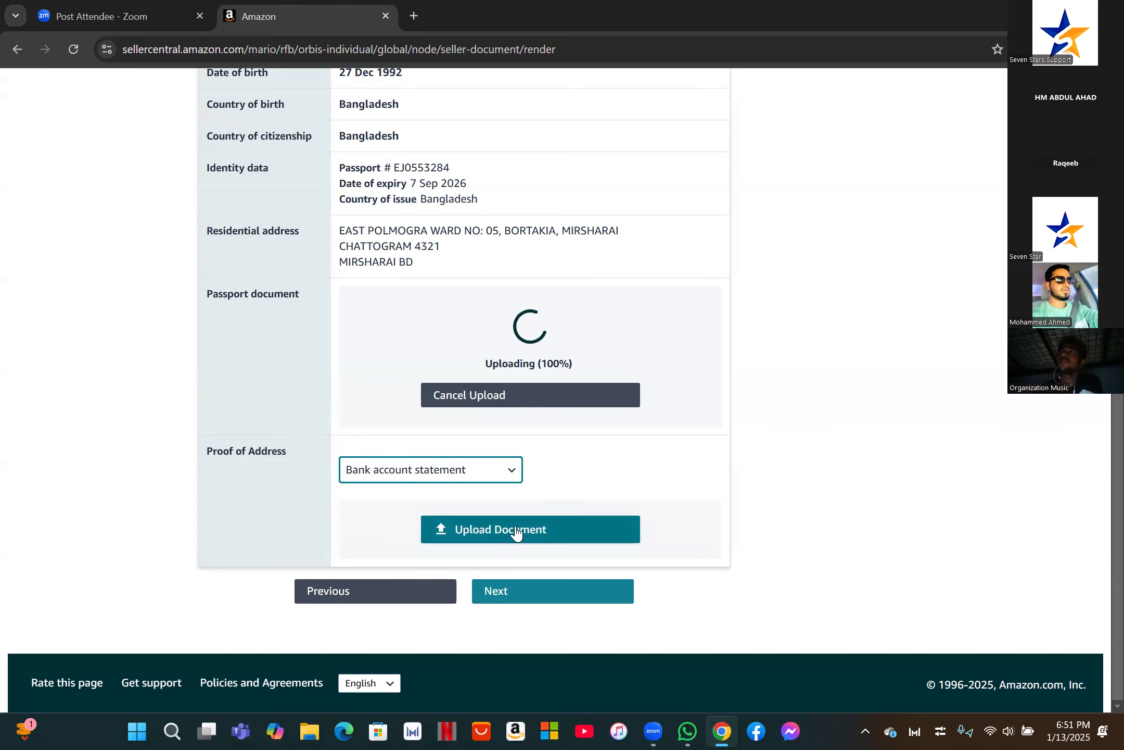
{"action": "left_click", "coordinate": [515, 532]}
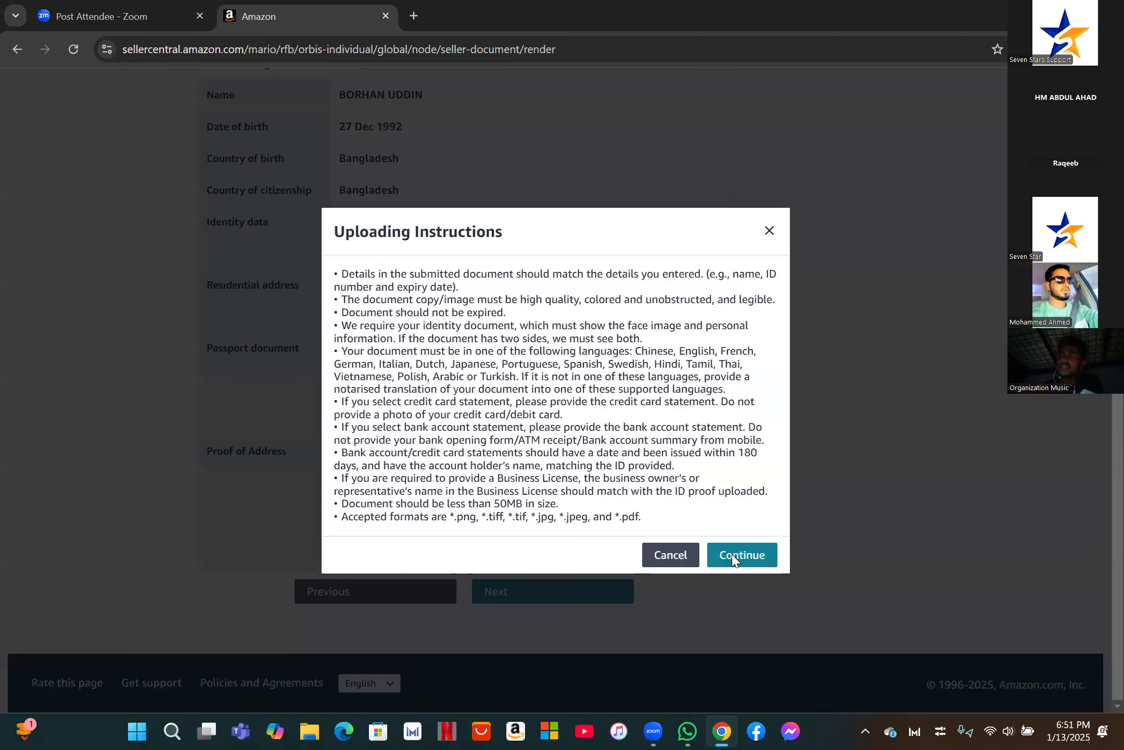
{"action": "left_click", "coordinate": [733, 556]}
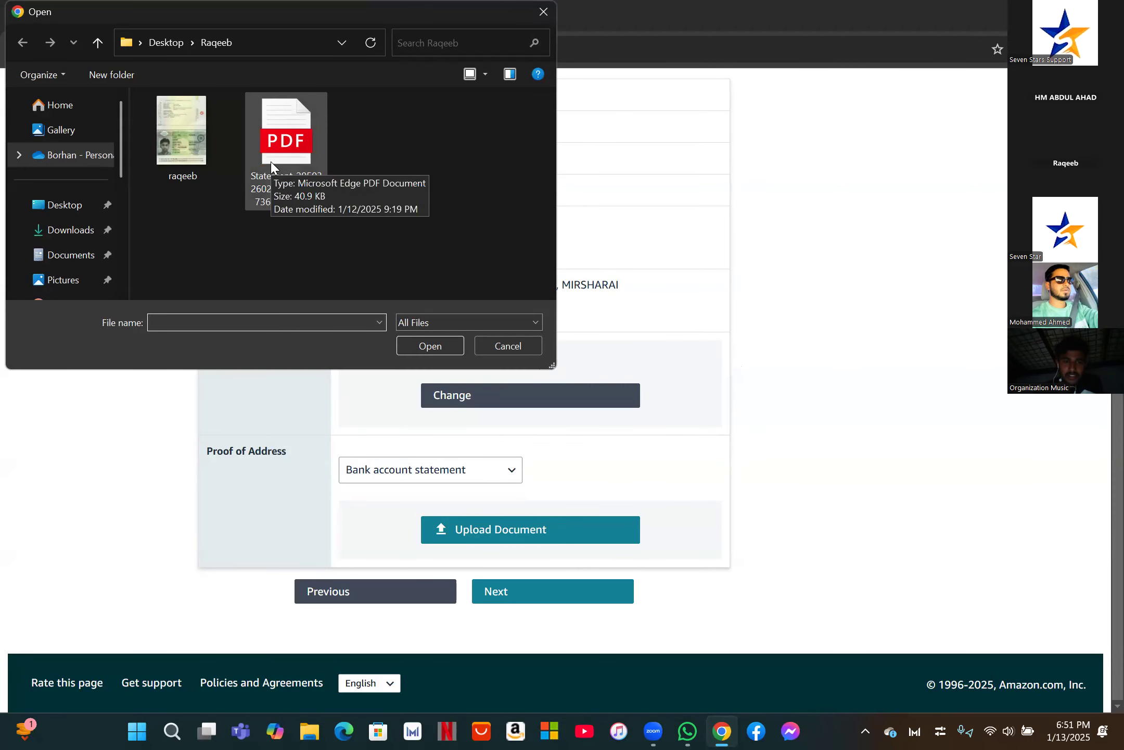
{"action": "left_click", "coordinate": [271, 166]}
{"action": "left_click", "coordinate": [437, 344]}
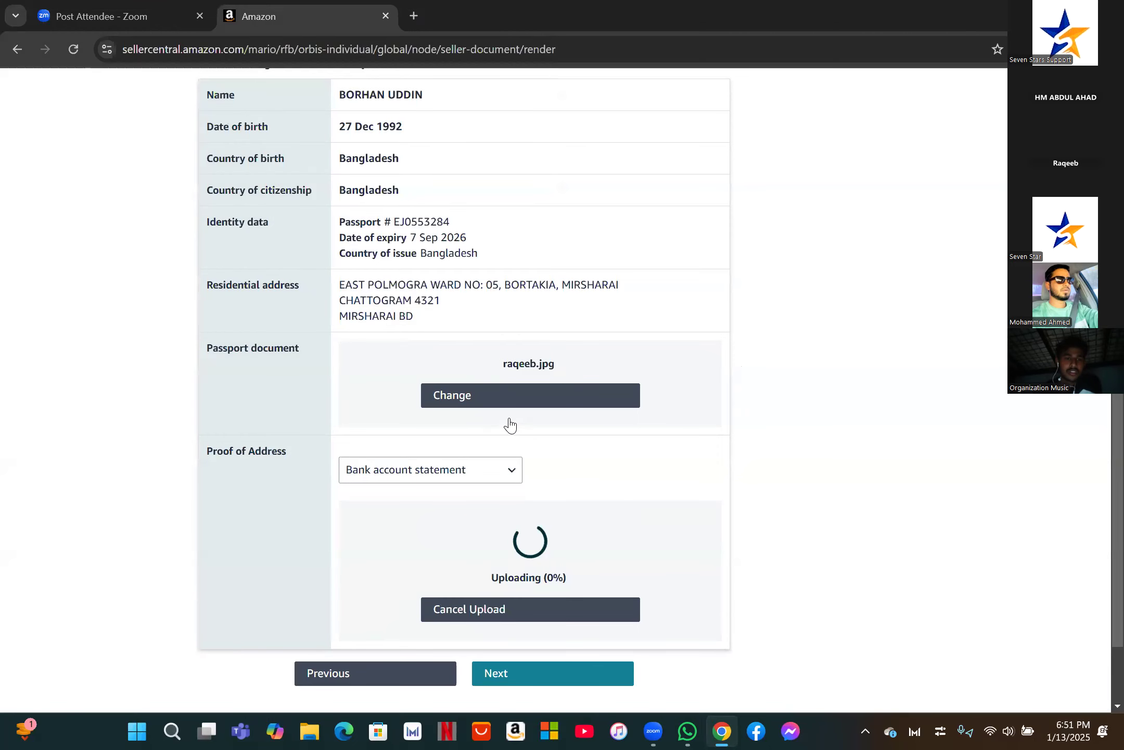
{"action": "scroll", "coordinate": [512, 423], "scroll_direction": "down", "scroll_amount": 2}
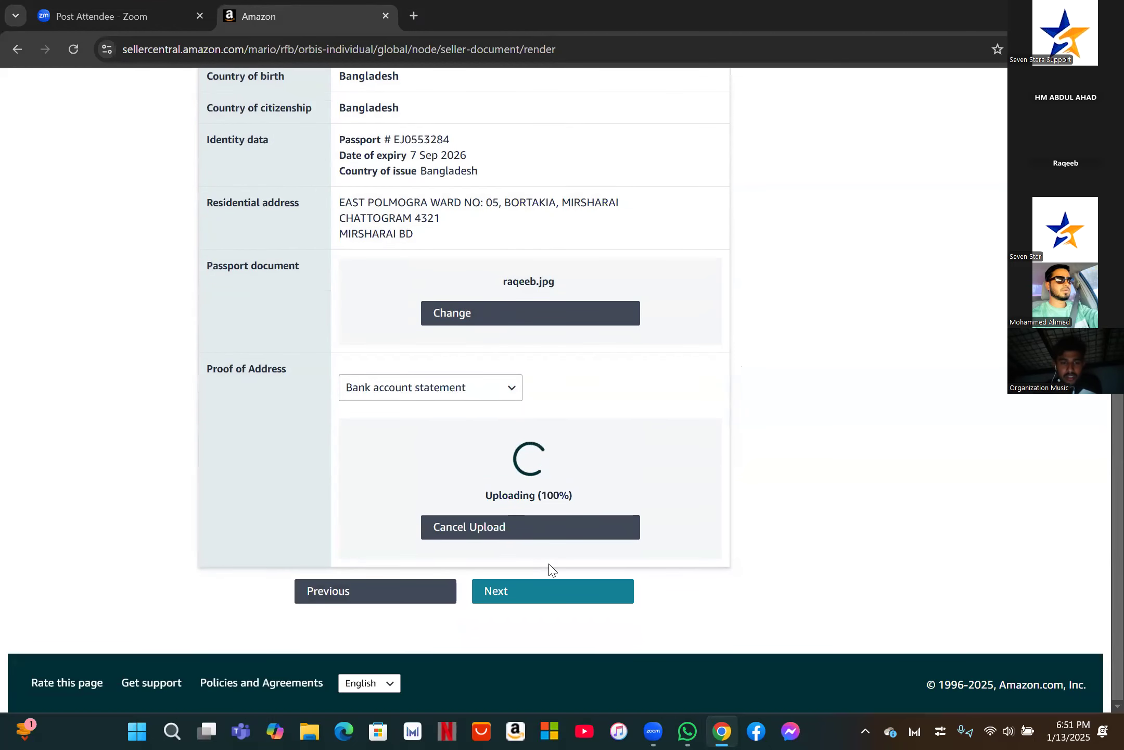
{"action": "left_click", "coordinate": [526, 601]}
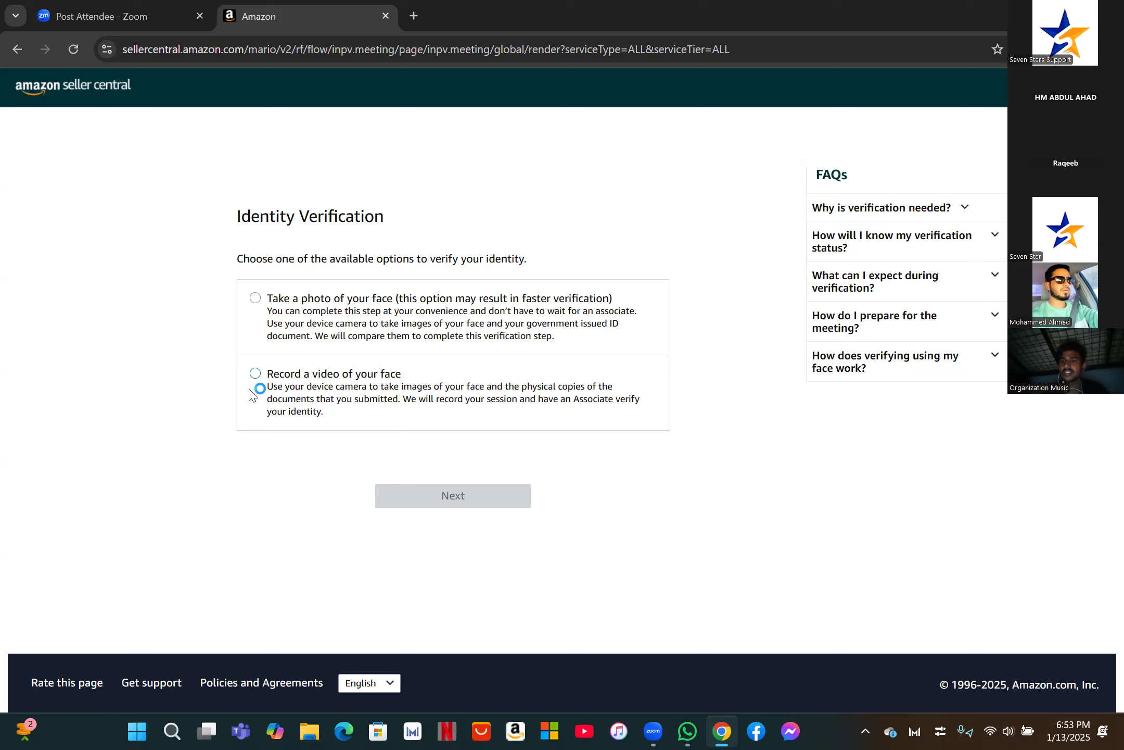
Choose to verify identity by recording a video of the face and consent to the session's video recording.
{"action": "left_click", "coordinate": [256, 373]}
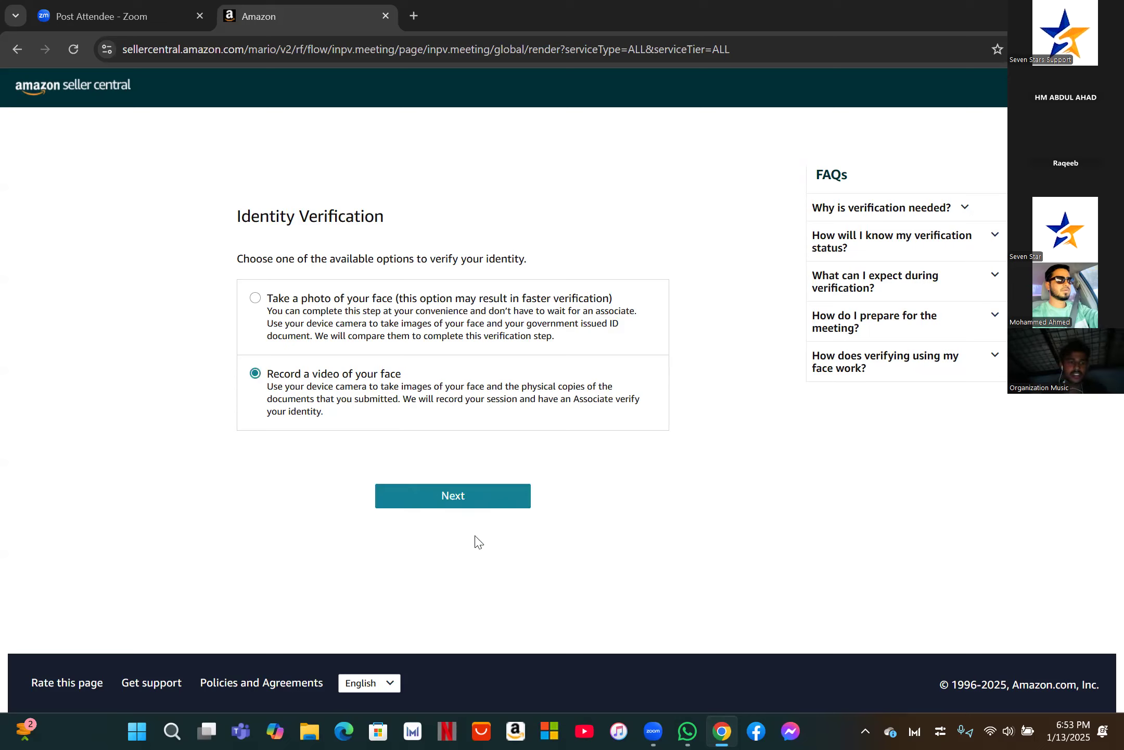
{"action": "left_click", "coordinate": [463, 500]}
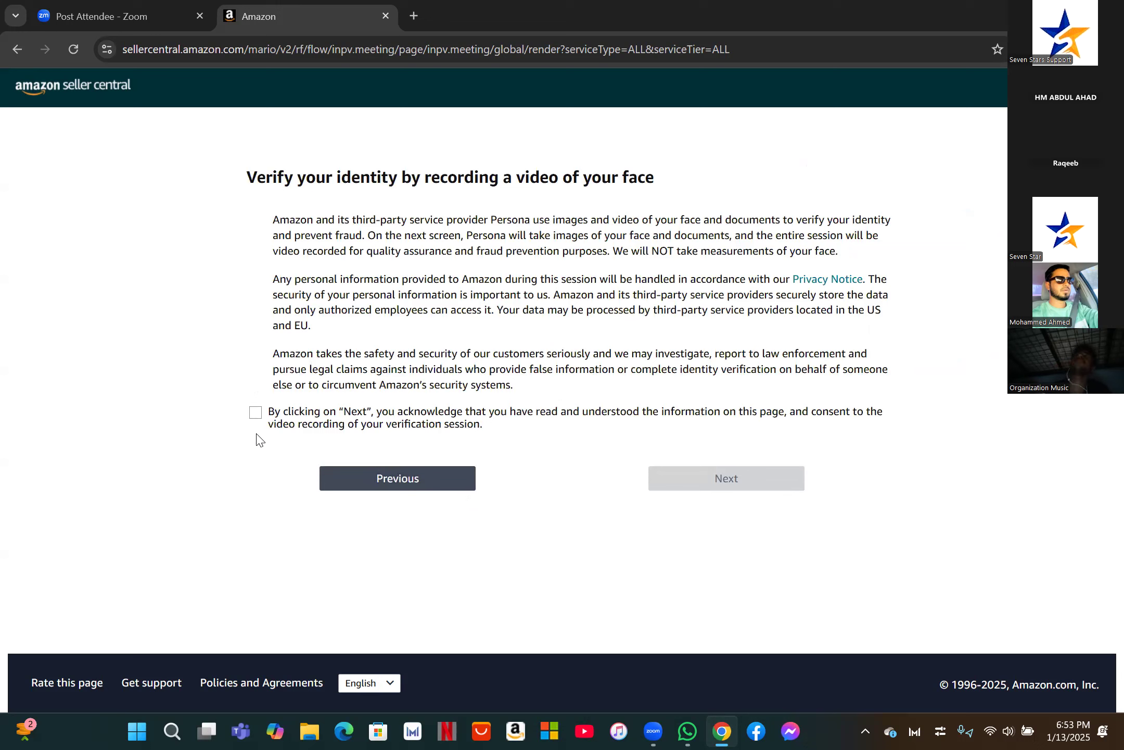
{"action": "left_click", "coordinate": [255, 412]}
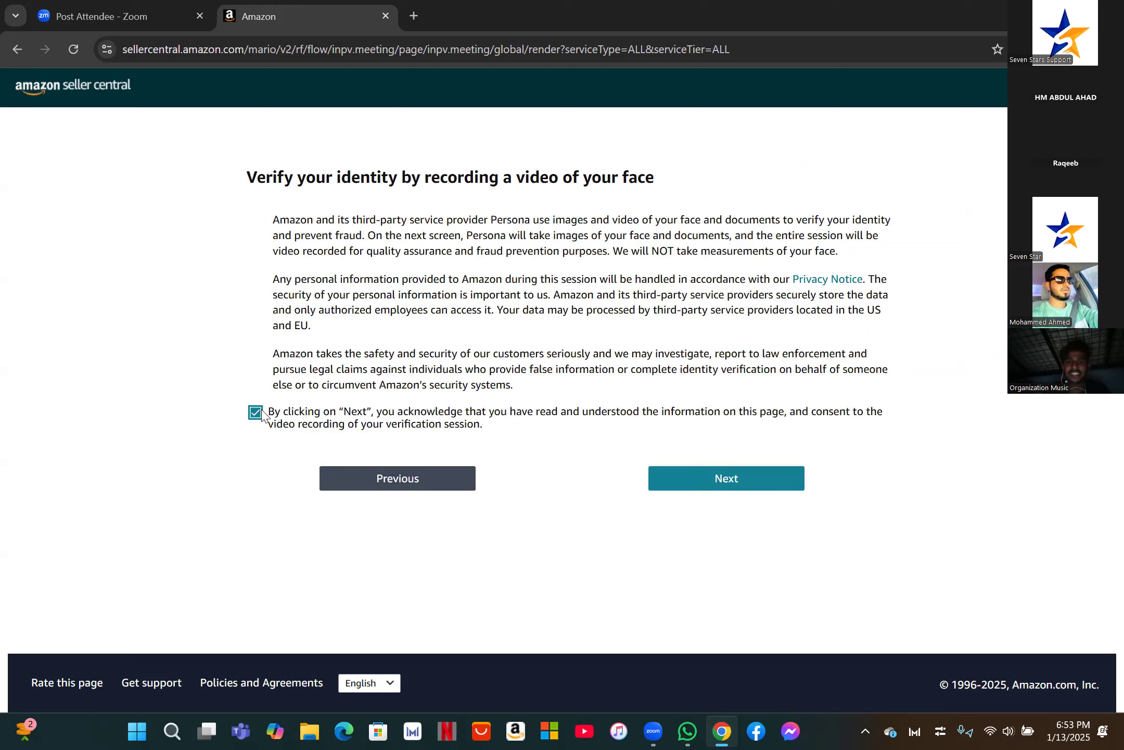
{"action": "left_click", "coordinate": [768, 487]}
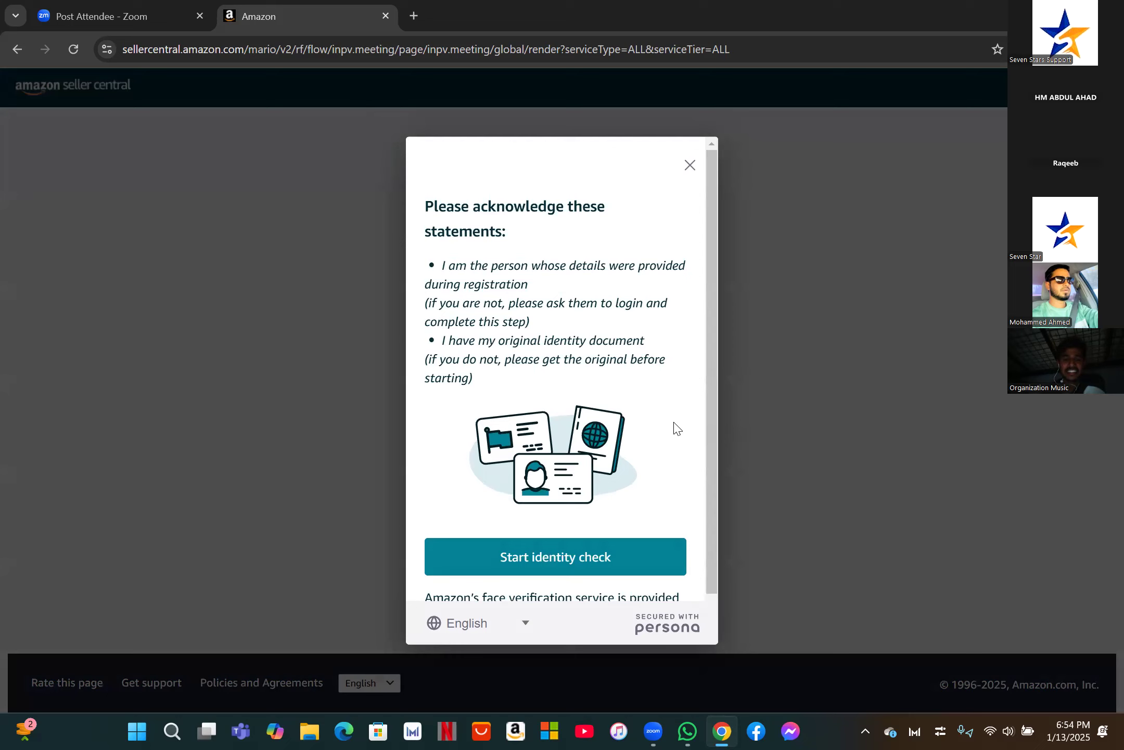
Start the identity check and select Bangladesh as the country of the government ID.
{"action": "scroll", "coordinate": [675, 423], "scroll_direction": "down", "scroll_amount": 1}
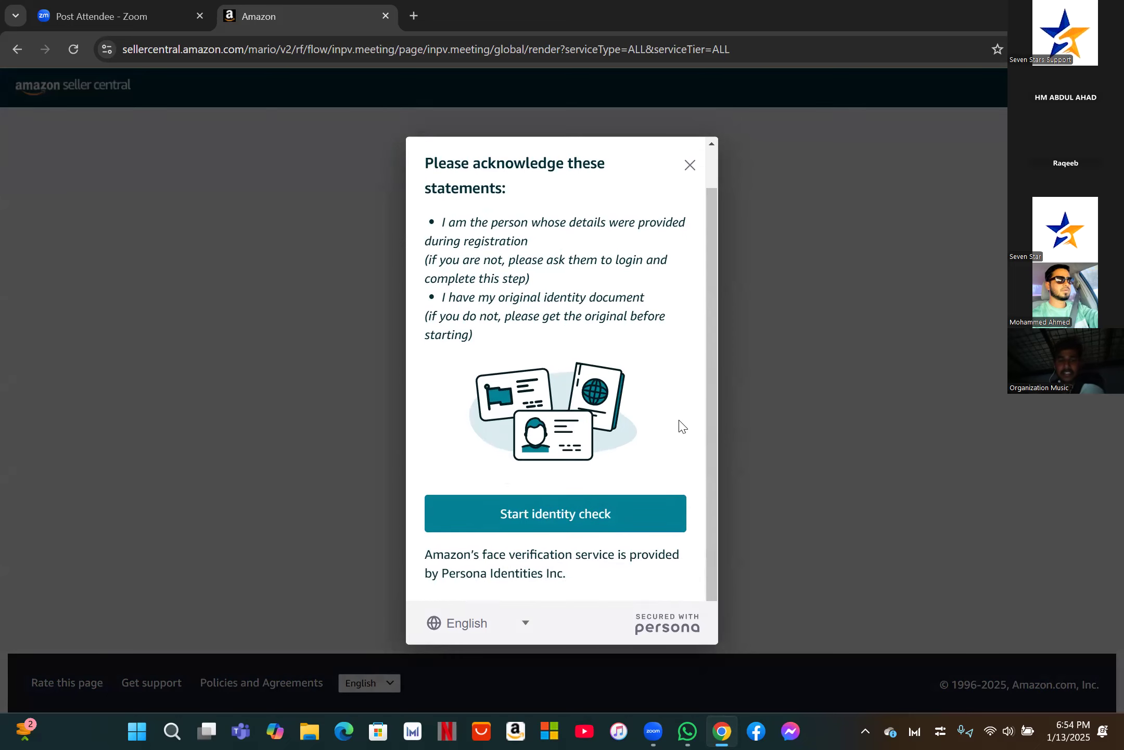
{"action": "left_click", "coordinate": [612, 525]}
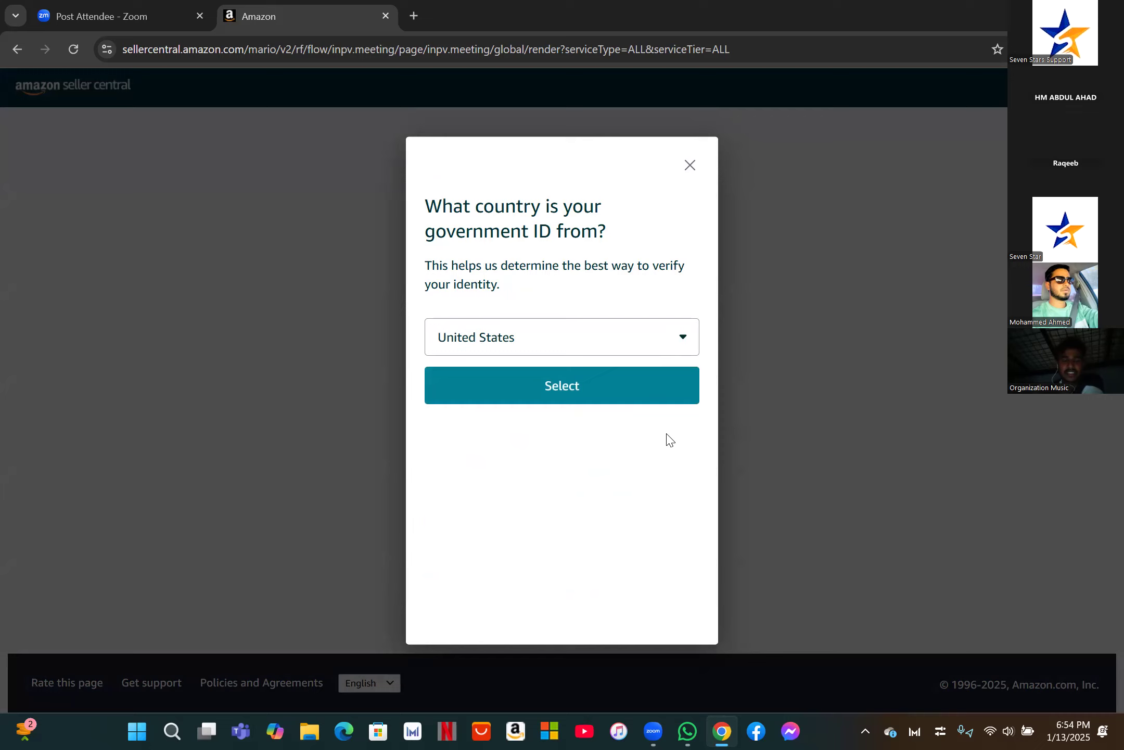
{"action": "left_click", "coordinate": [684, 338]}
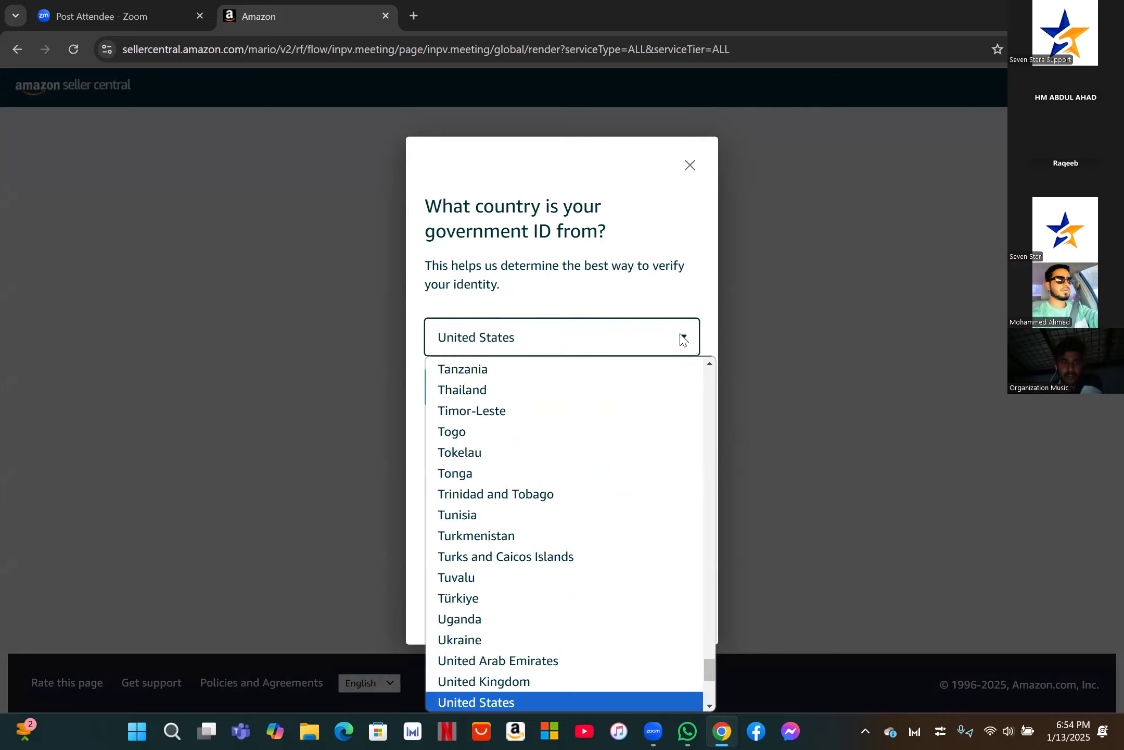
{"action": "scroll", "coordinate": [624, 422], "scroll_direction": "up", "scroll_amount": 1}
{"action": "scroll", "coordinate": [589, 463], "scroll_direction": "down", "scroll_amount": 5}
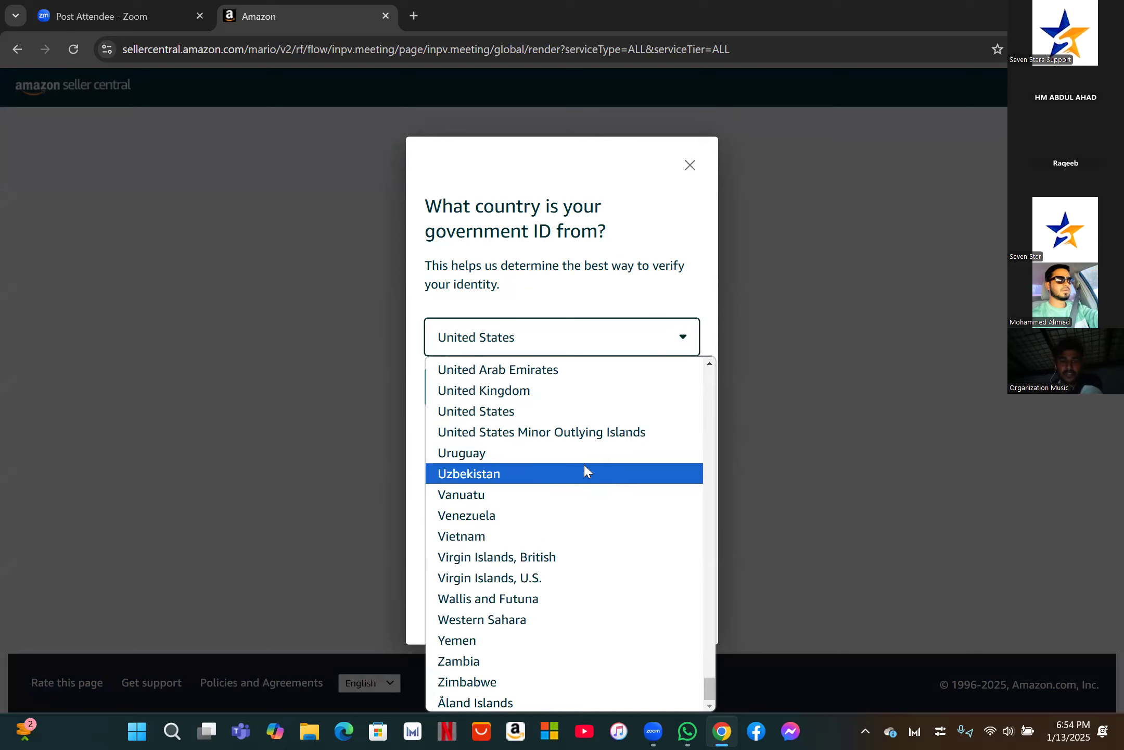
{"action": "scroll", "coordinate": [572, 471], "scroll_direction": "up", "scroll_amount": 12}
{"action": "scroll", "coordinate": [556, 473], "scroll_direction": "up", "scroll_amount": 20}
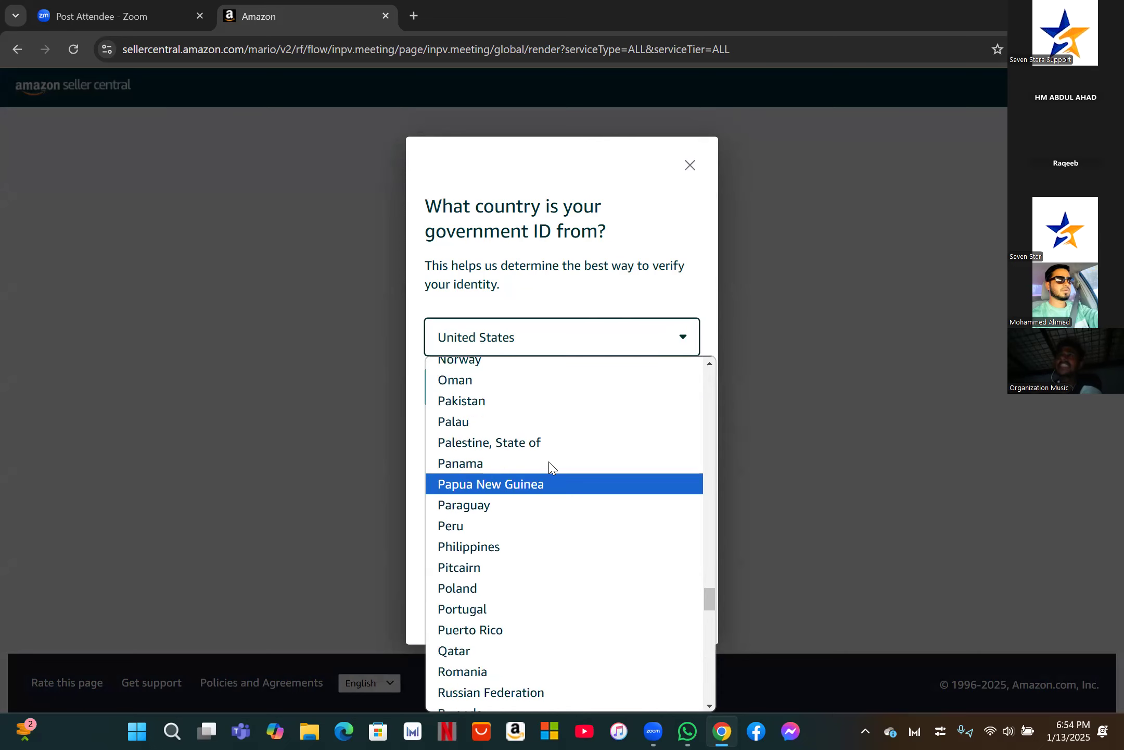
{"action": "scroll", "coordinate": [473, 541], "scroll_direction": "up", "scroll_amount": 15}
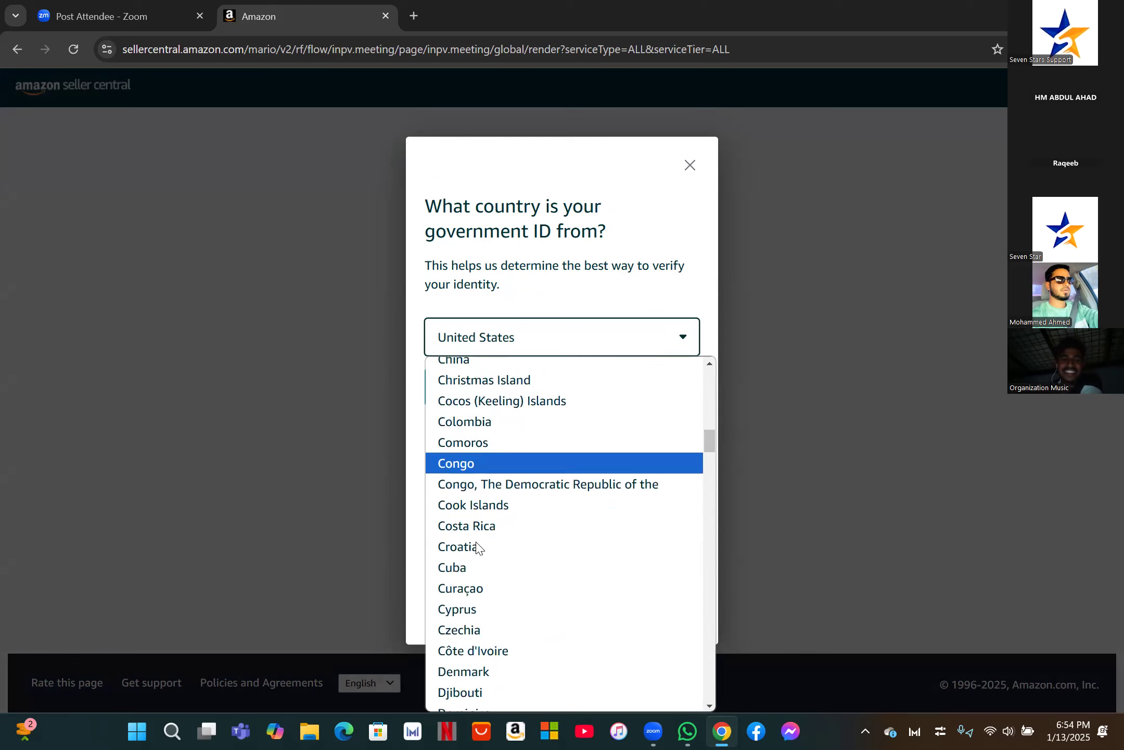
{"action": "scroll", "coordinate": [462, 581], "scroll_direction": "up", "scroll_amount": 5}
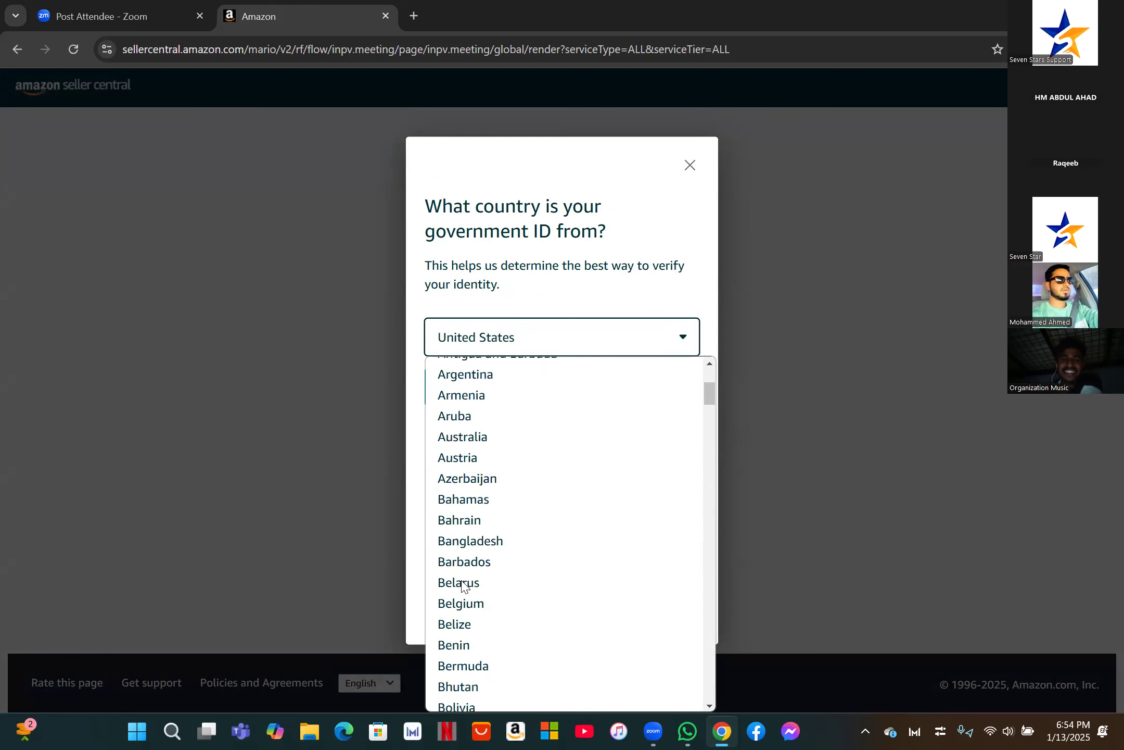
{"action": "left_click", "coordinate": [462, 580]}
{"action": "left_click", "coordinate": [636, 390]}
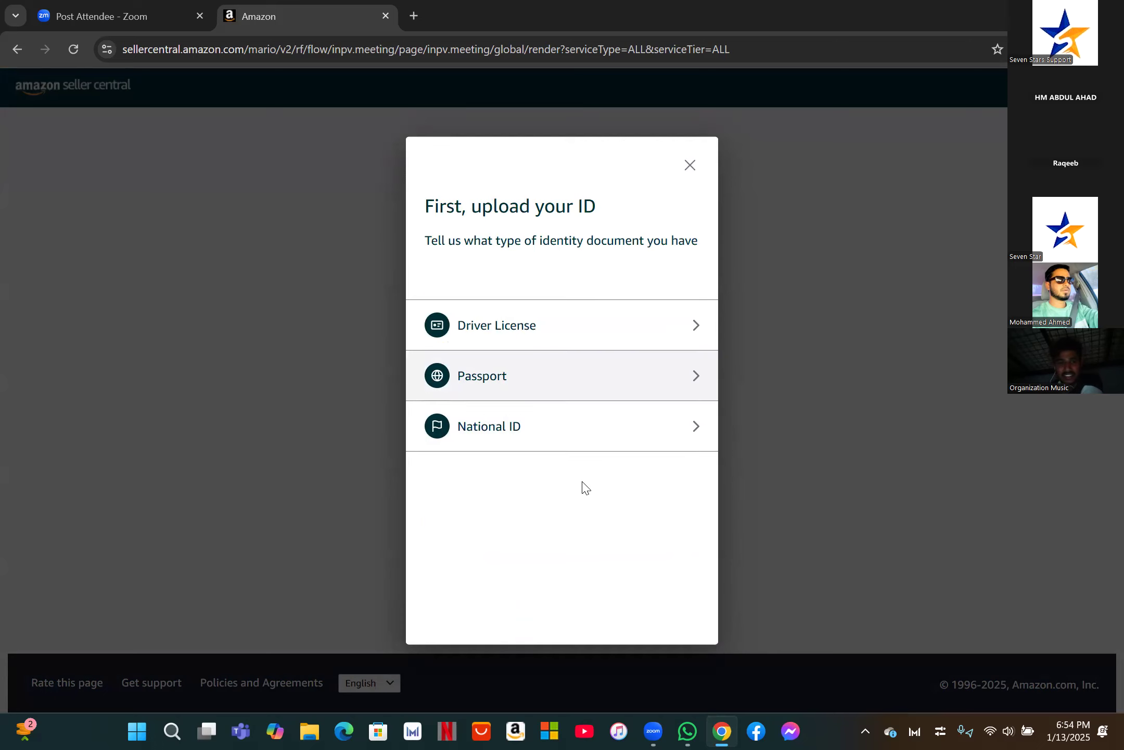
Choose Passport as the identity document and allow the site to use the camera while visiting for the passport photo.
{"action": "left_click", "coordinate": [628, 382]}
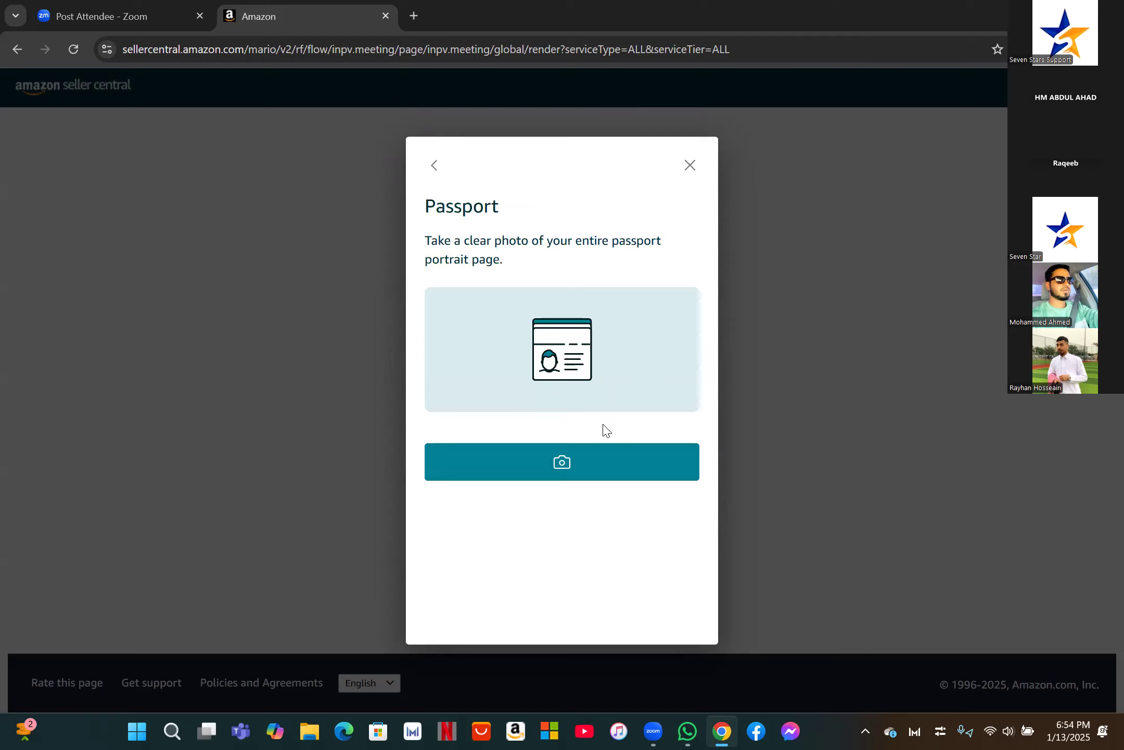
{"action": "left_click", "coordinate": [564, 463]}
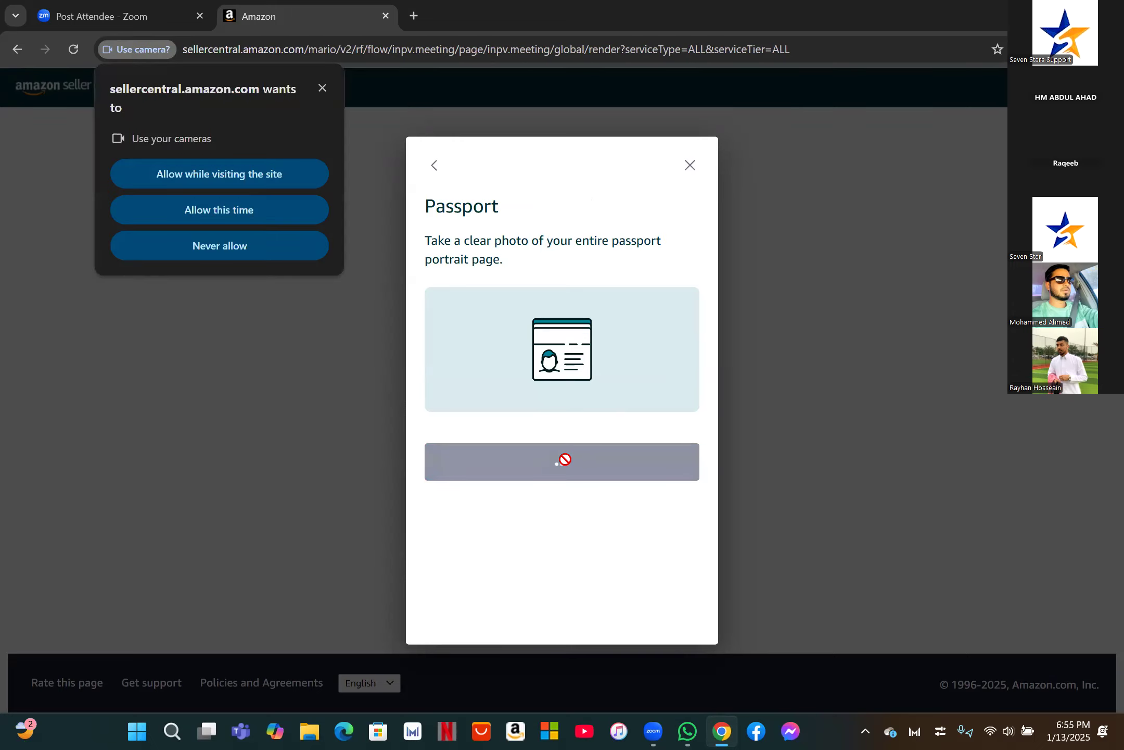
{"action": "left_click", "coordinate": [236, 177]}
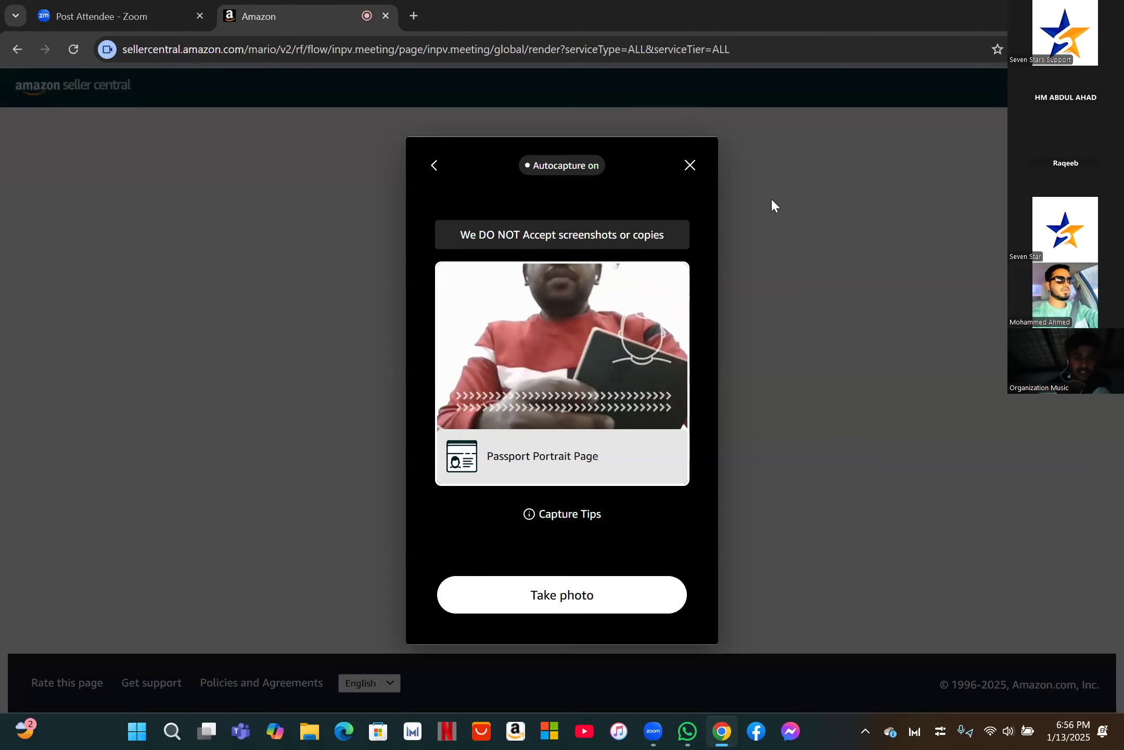
Cancel the identity verification session and reload the Identity Verification page.
{"action": "left_click", "coordinate": [690, 166]}
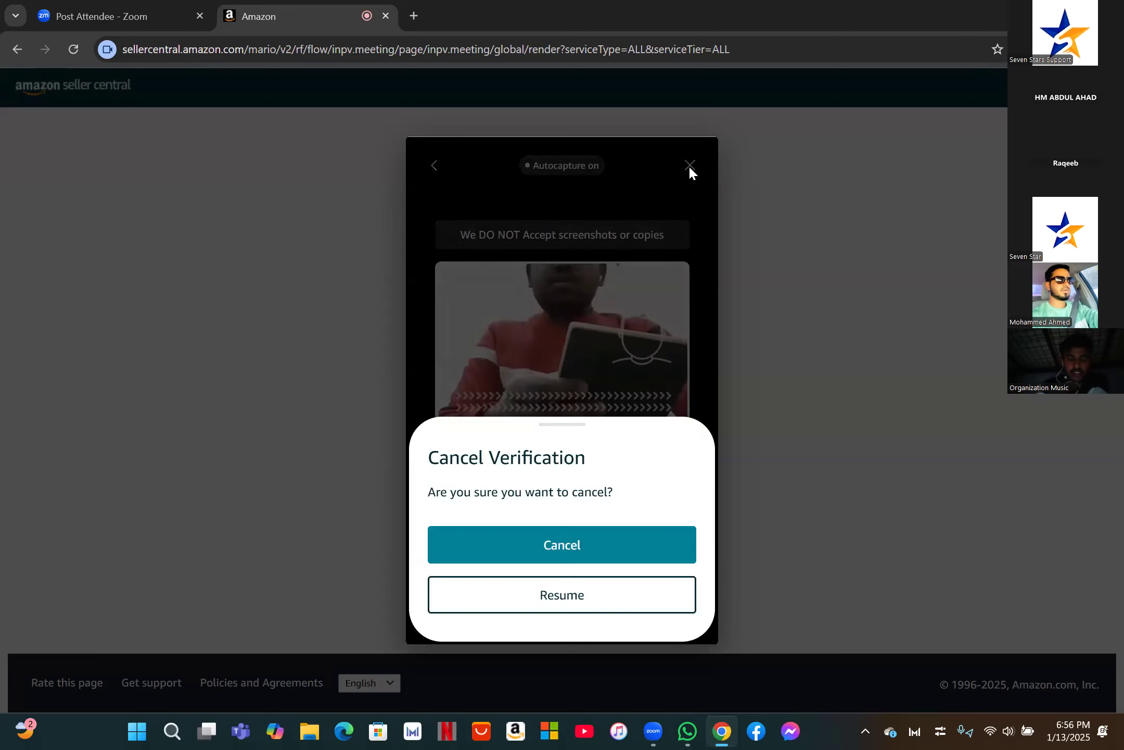
{"action": "left_click", "coordinate": [558, 552]}
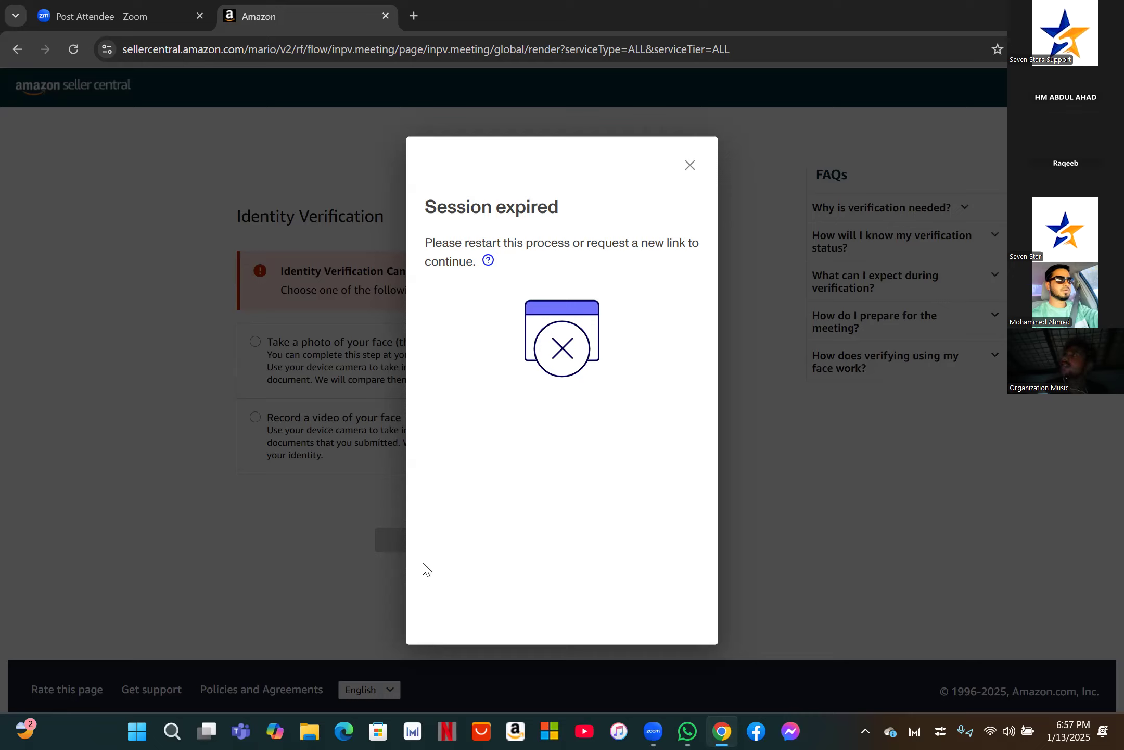
{"action": "key", "text": "F5"}
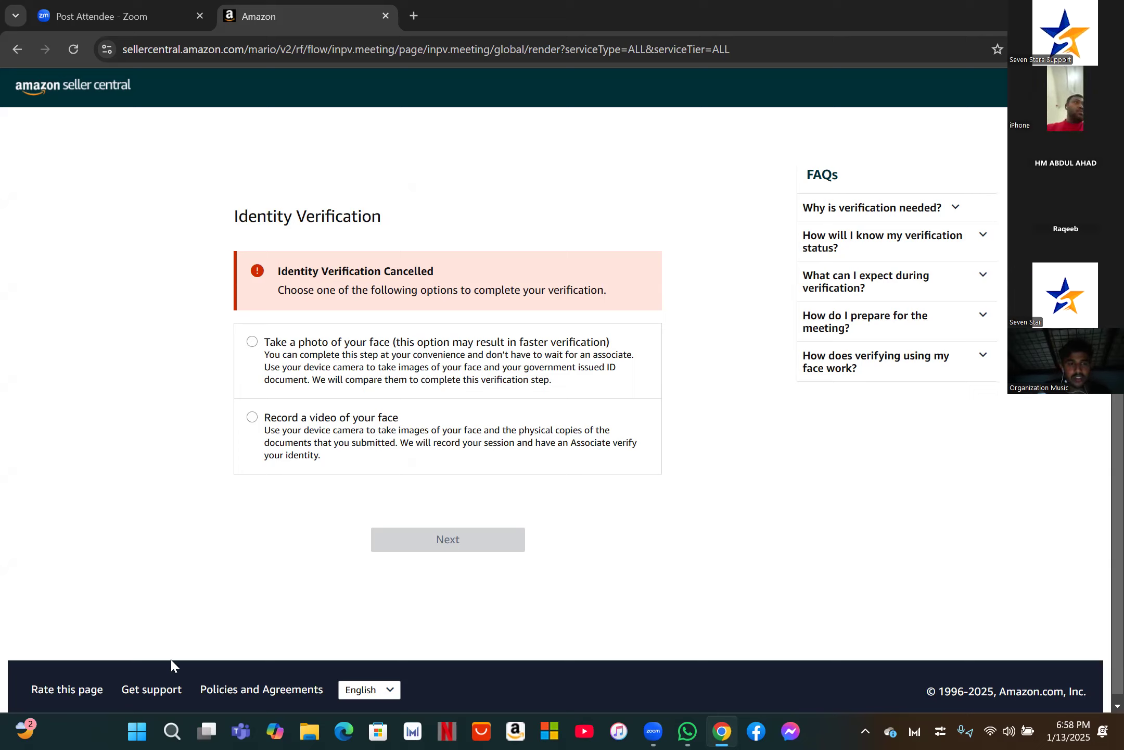
Switch to Safari on the shared phone and open Sign up from the sellercentral.amazon.sa landing page.
{"action": "left_click", "coordinate": [680, 30]}
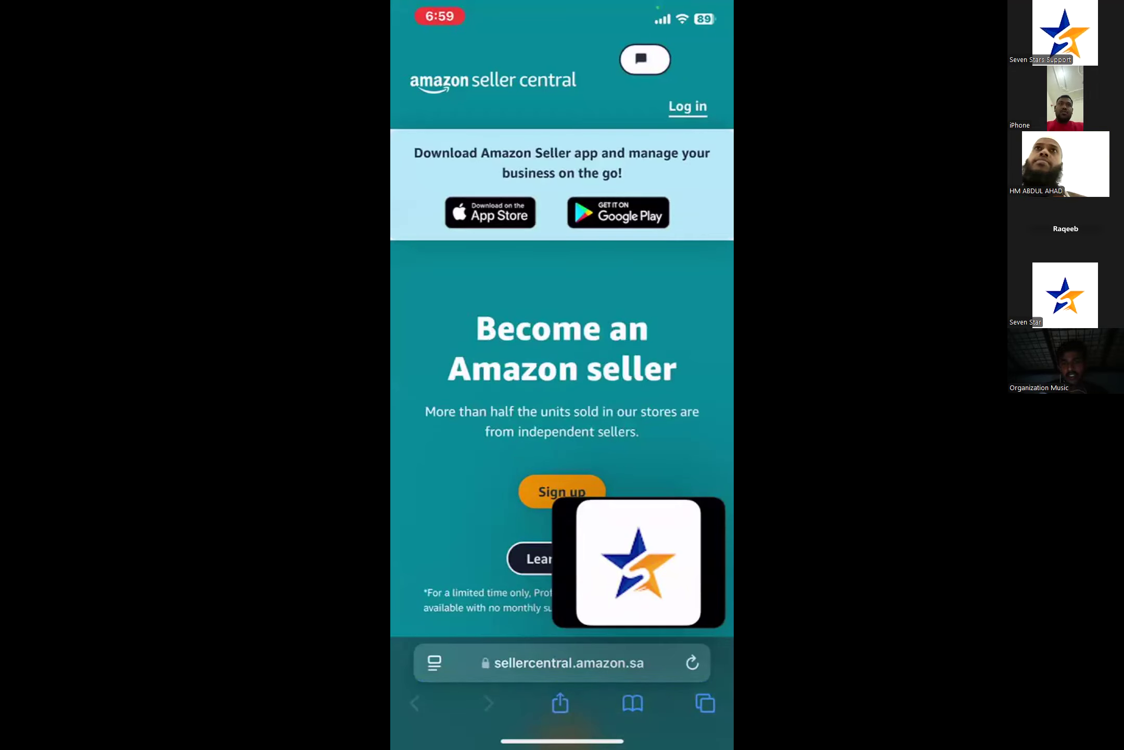
{"action": "left_click_drag", "start_coordinate": [639, 563], "coordinate": [638, 102]}
{"action": "scroll", "coordinate": [562, 416], "scroll_direction": "down", "scroll_amount": 4}
{"action": "scroll", "coordinate": [562, 365], "scroll_direction": "up", "scroll_amount": 5}
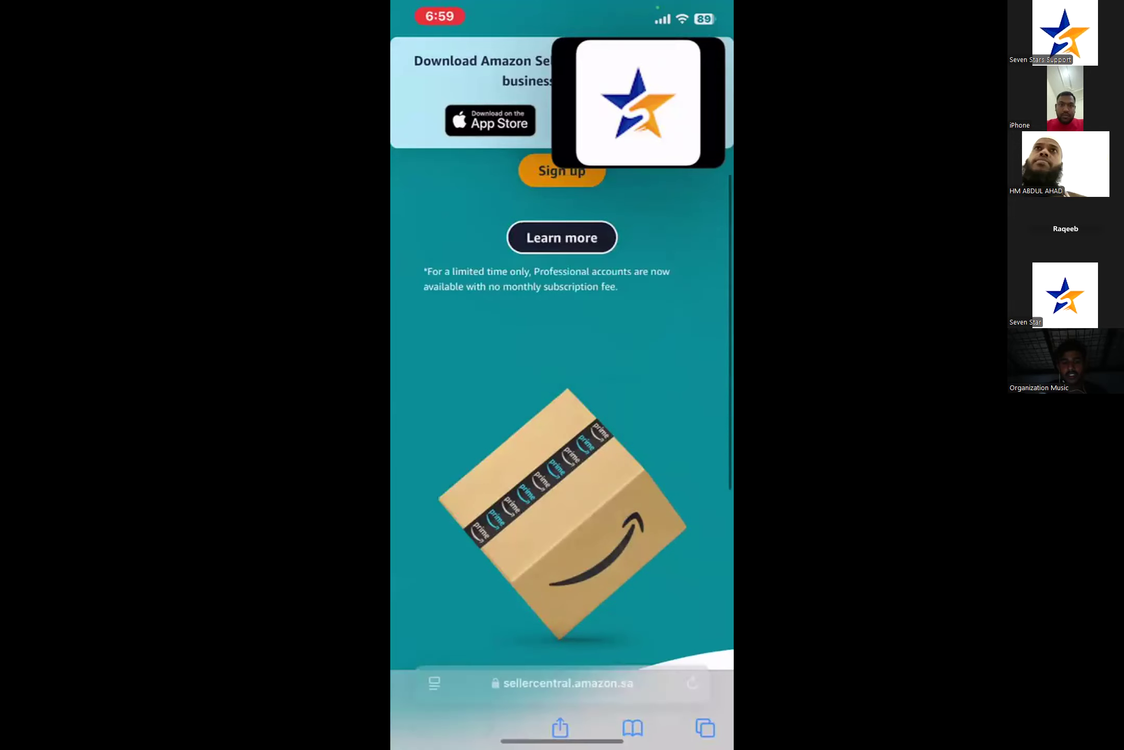
{"action": "scroll", "coordinate": [562, 416], "scroll_direction": "down", "scroll_amount": 12}
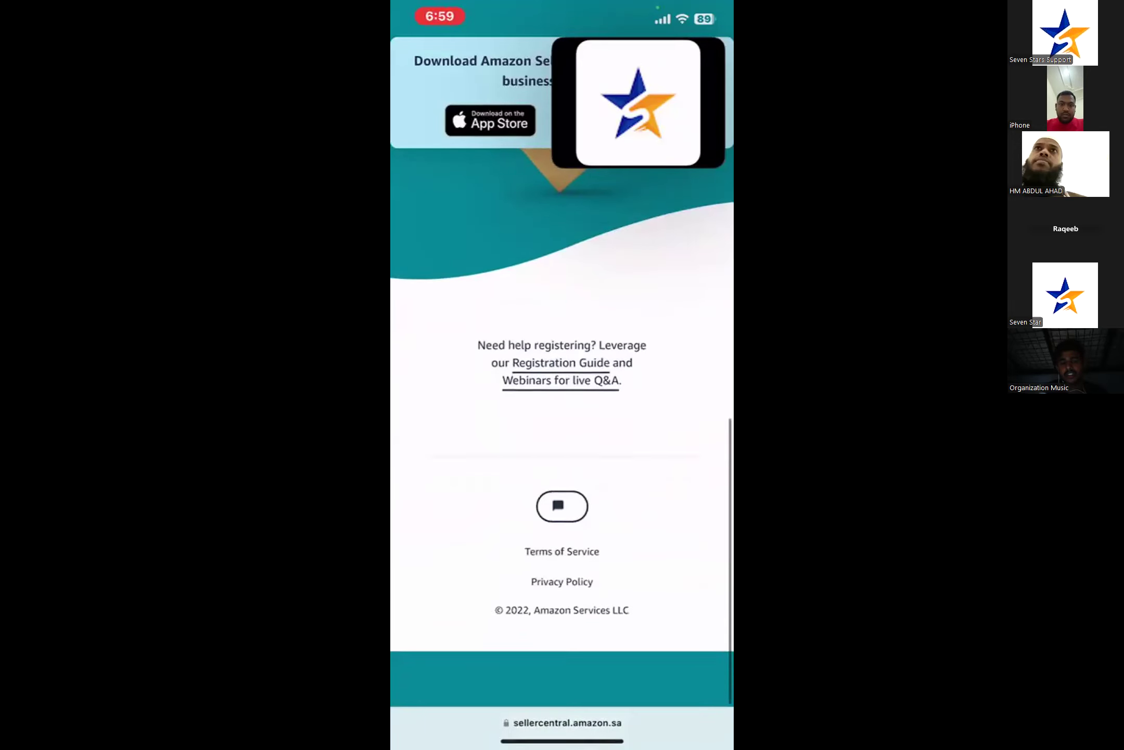
{"action": "scroll", "coordinate": [562, 416], "scroll_direction": "up", "scroll_amount": 15}
{"action": "left_click_drag", "start_coordinate": [639, 103], "coordinate": [726, 581]}
{"action": "left_click", "coordinate": [562, 495]}
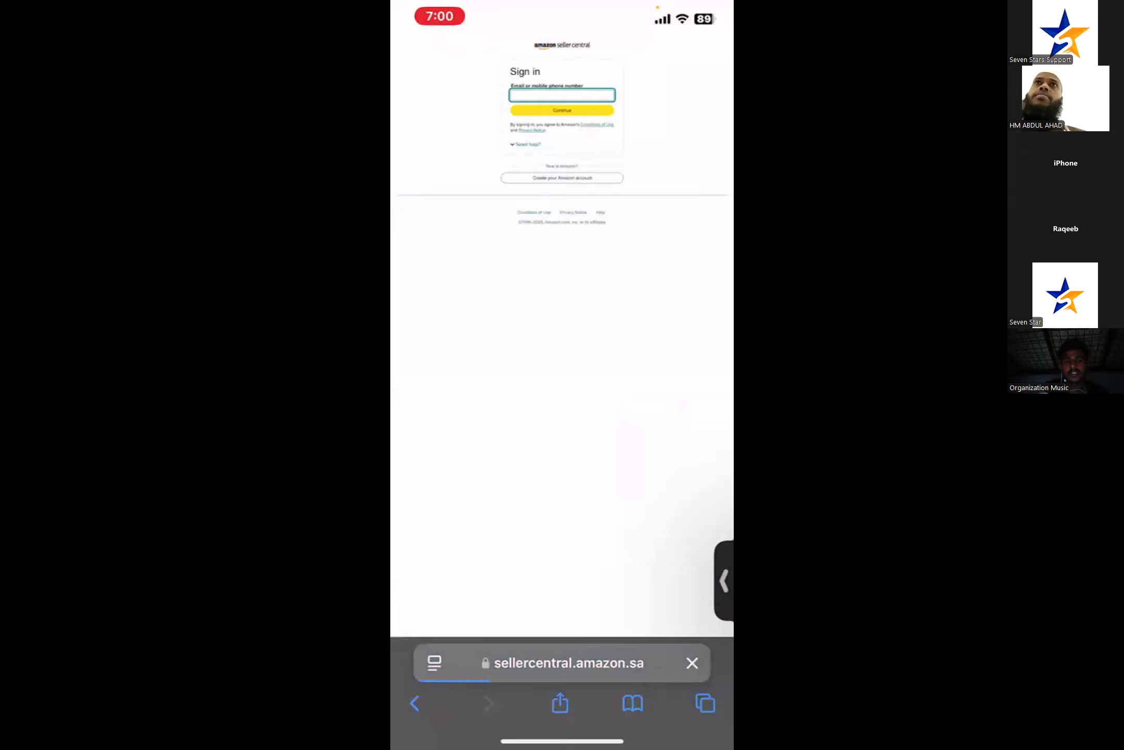
Enter the seller account's e-mail on the sellercentral.amazon.sa sign-in page instead of using the suggested passkey, and continue.
{"action": "scroll", "coordinate": [536, 168], "scroll_direction": "up", "scroll_amount": 5}
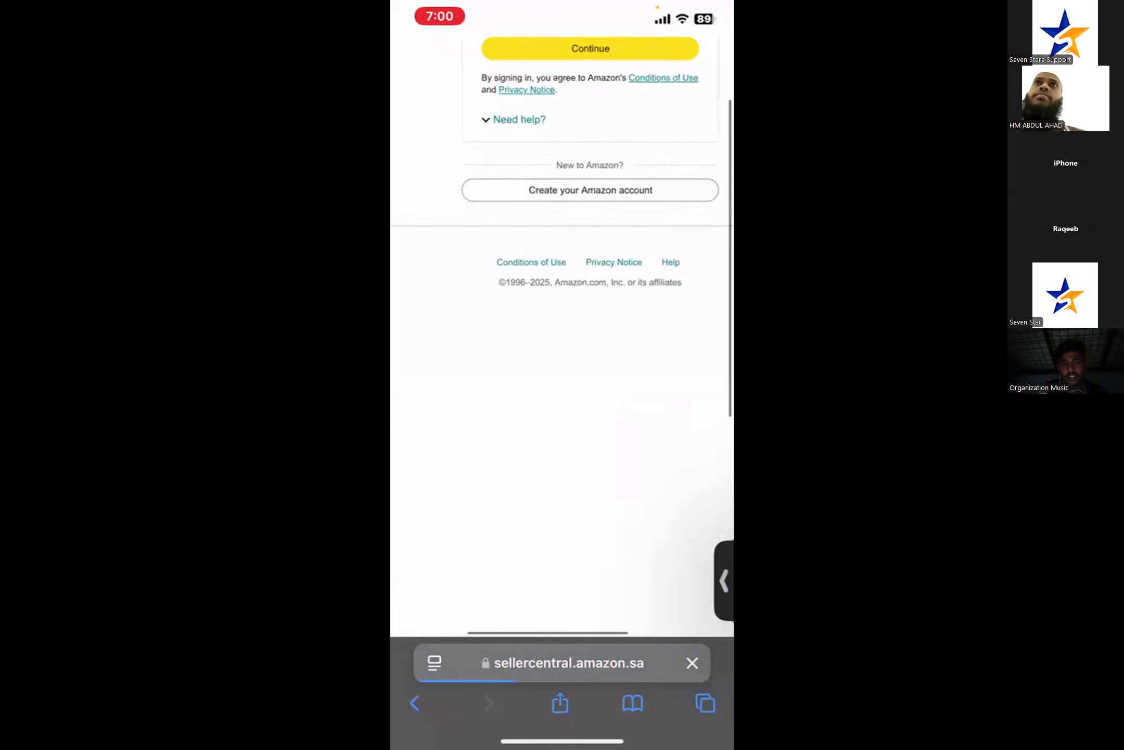
{"action": "scroll", "coordinate": [562, 334], "scroll_direction": "up", "scroll_amount": 3}
{"action": "scroll", "coordinate": [580, 275], "scroll_direction": "up", "scroll_amount": 2}
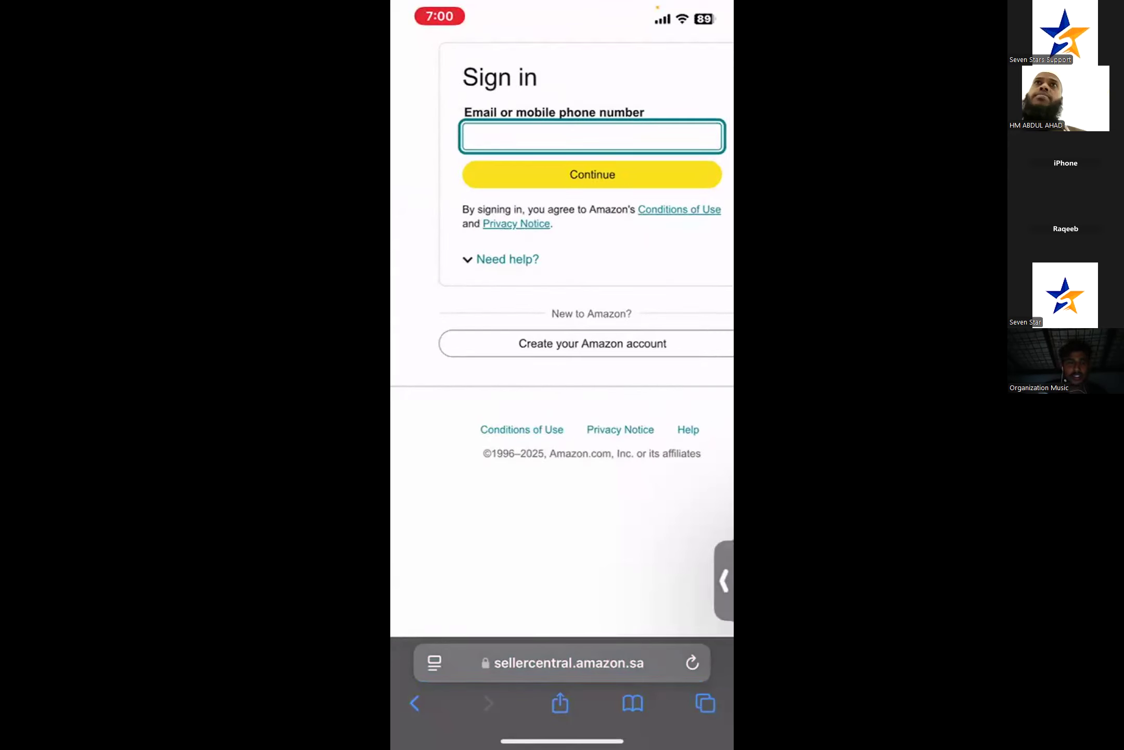
{"action": "scroll", "coordinate": [563, 339], "scroll_direction": "right", "scroll_amount": 1}
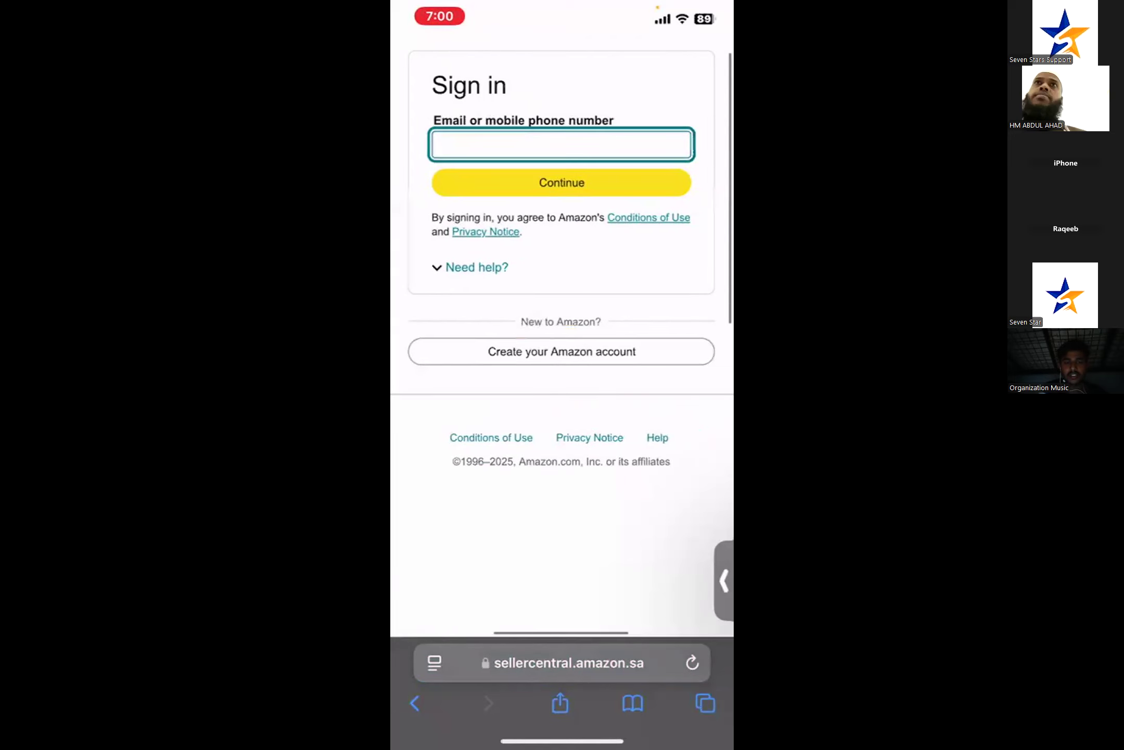
{"action": "left_click", "coordinate": [561, 145]}
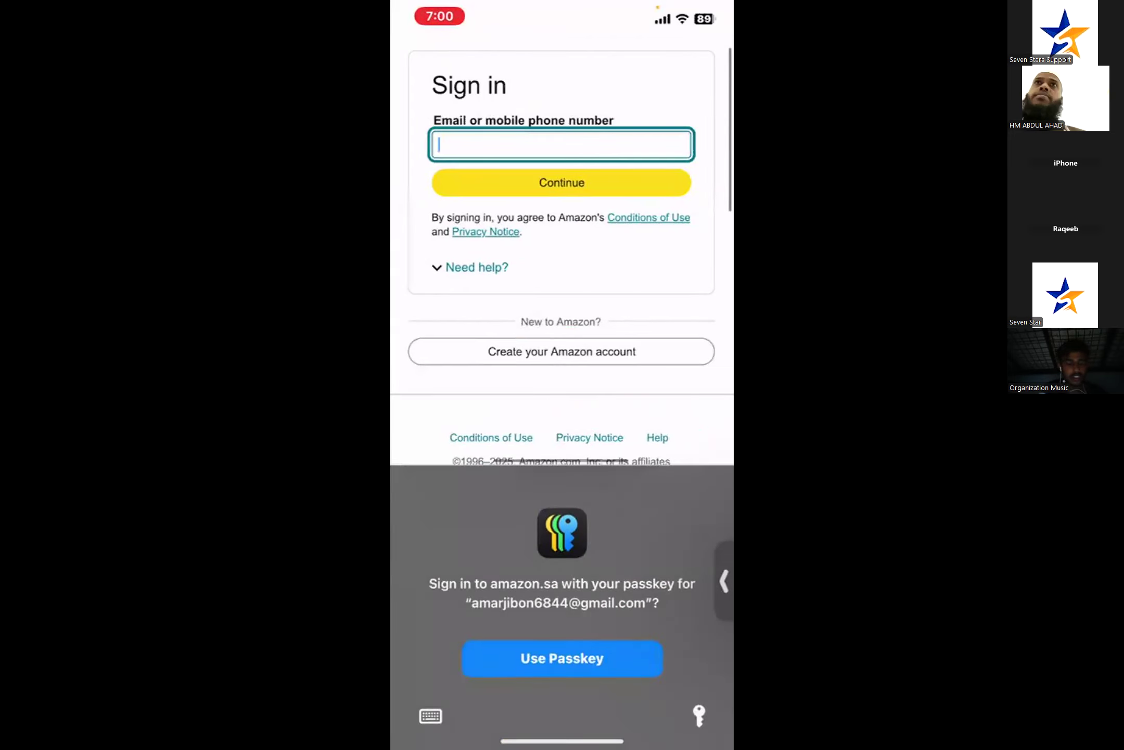
{"action": "left_click", "coordinate": [431, 715]}
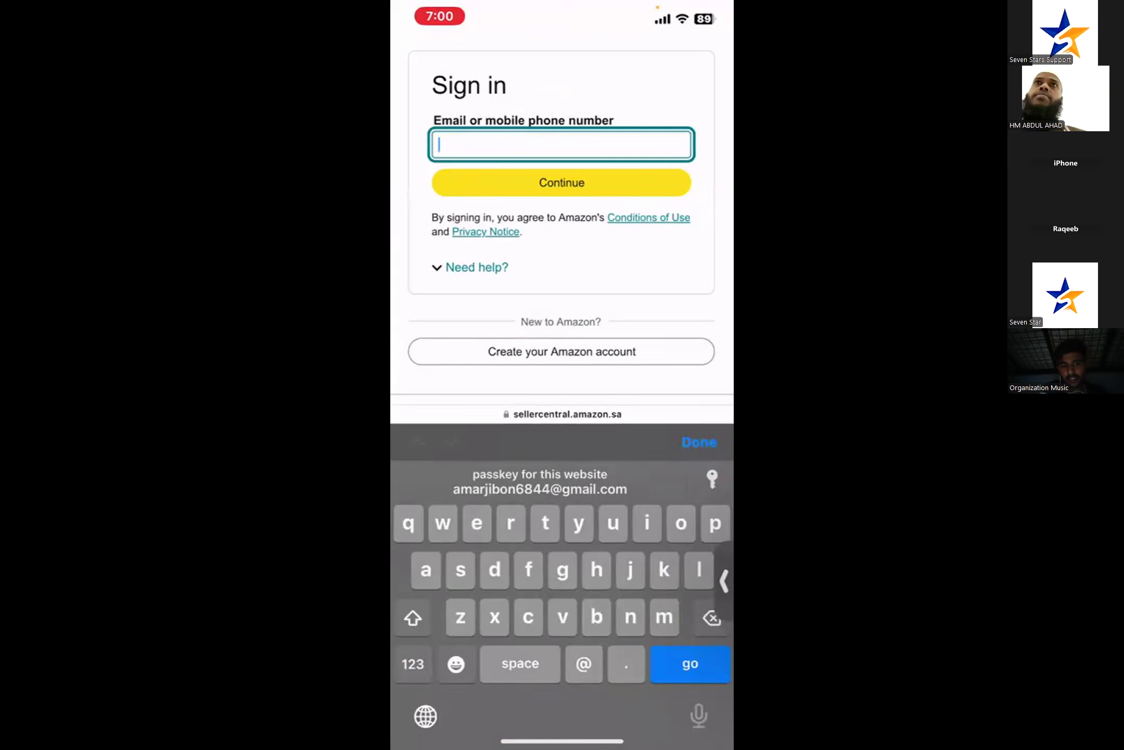
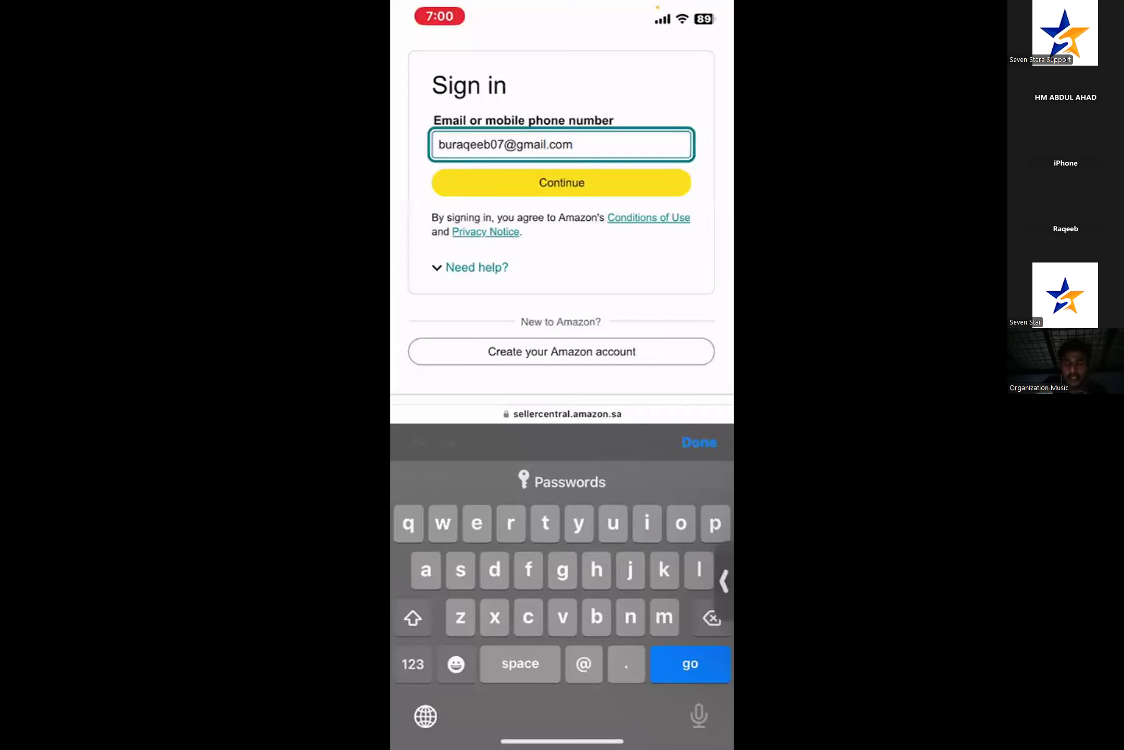
{"action": "left_click", "coordinate": [562, 183]}
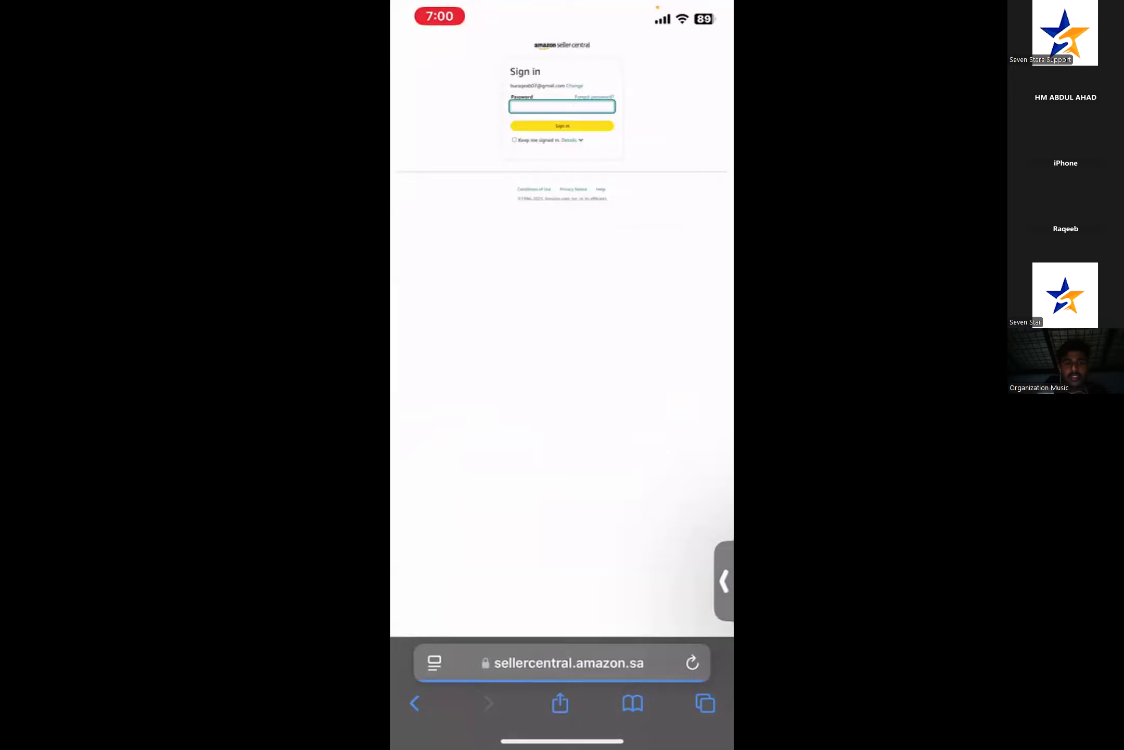
Enter the account password, sign in and save the password on the phone.
{"action": "scroll", "coordinate": [563, 156], "scroll_direction": "up", "scroll_amount": 5}
{"action": "scroll", "coordinate": [562, 333], "scroll_direction": "up", "scroll_amount": 3}
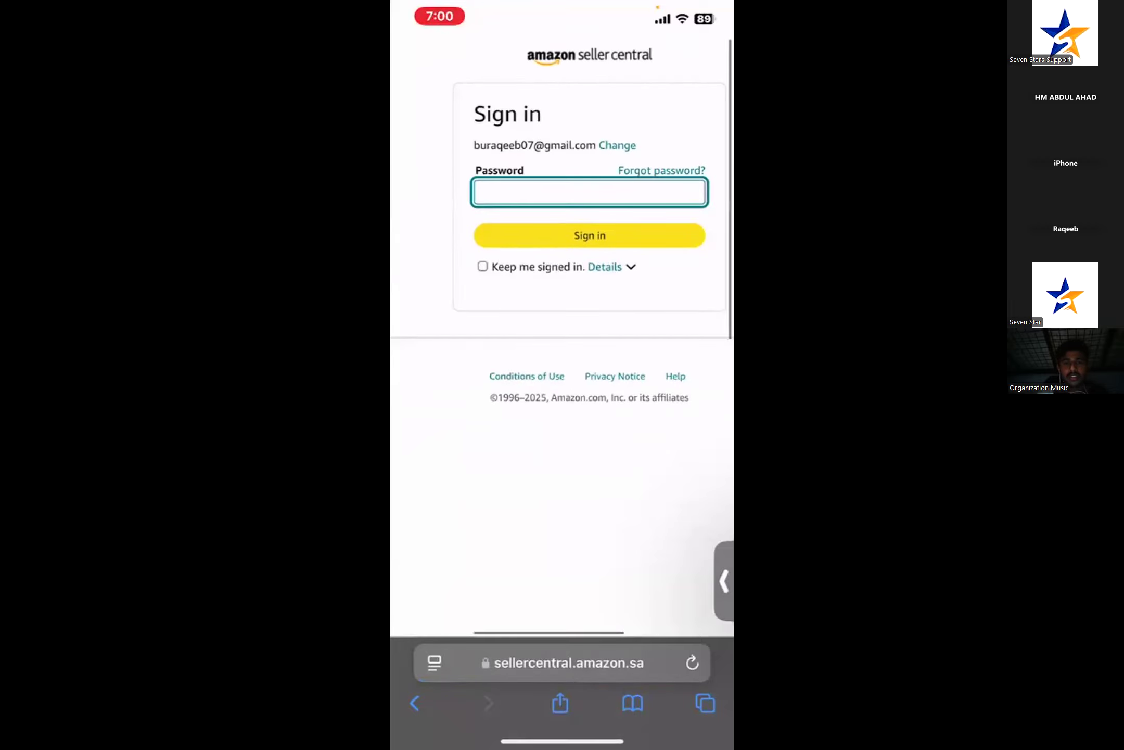
{"action": "left_click", "coordinate": [589, 192]}
{"action": "type", "text": "•••••"}
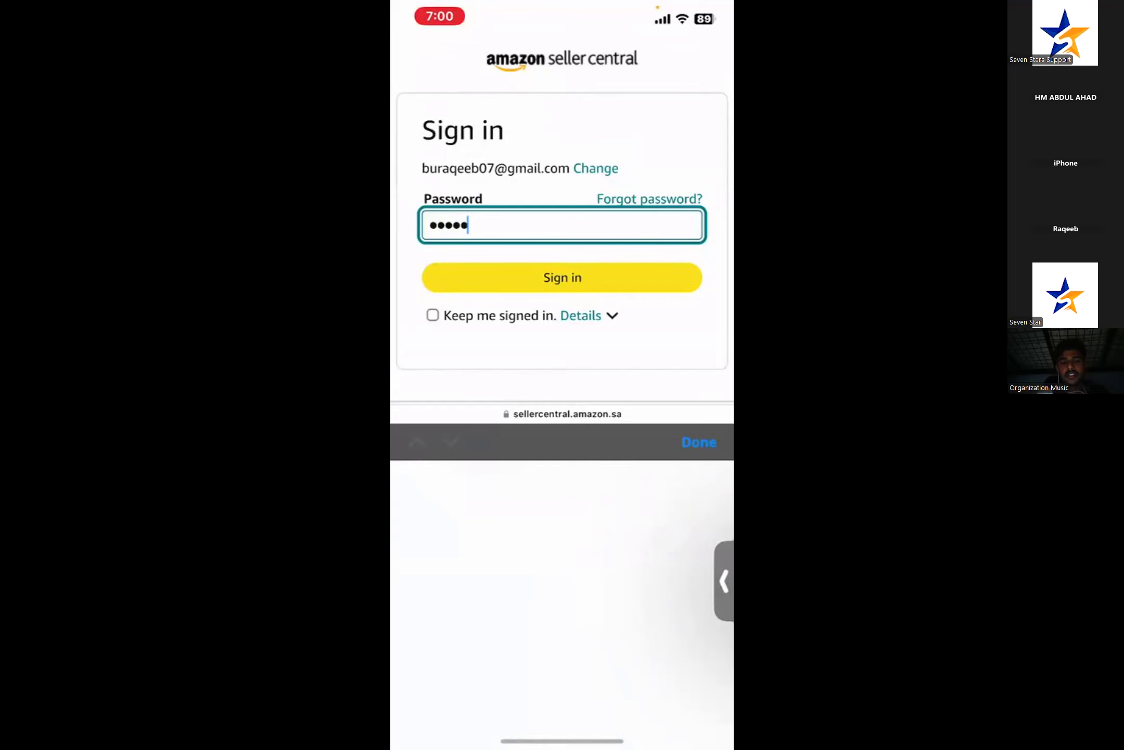
{"action": "key", "text": "Return"}
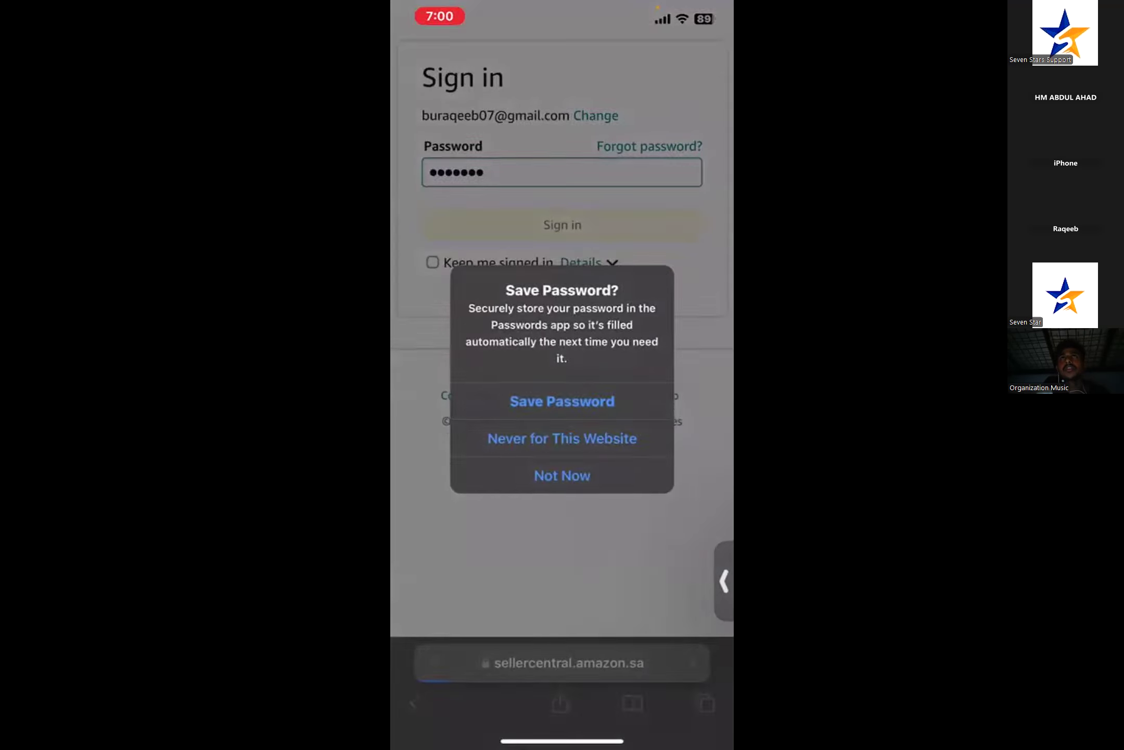
{"action": "left_click", "coordinate": [562, 401]}
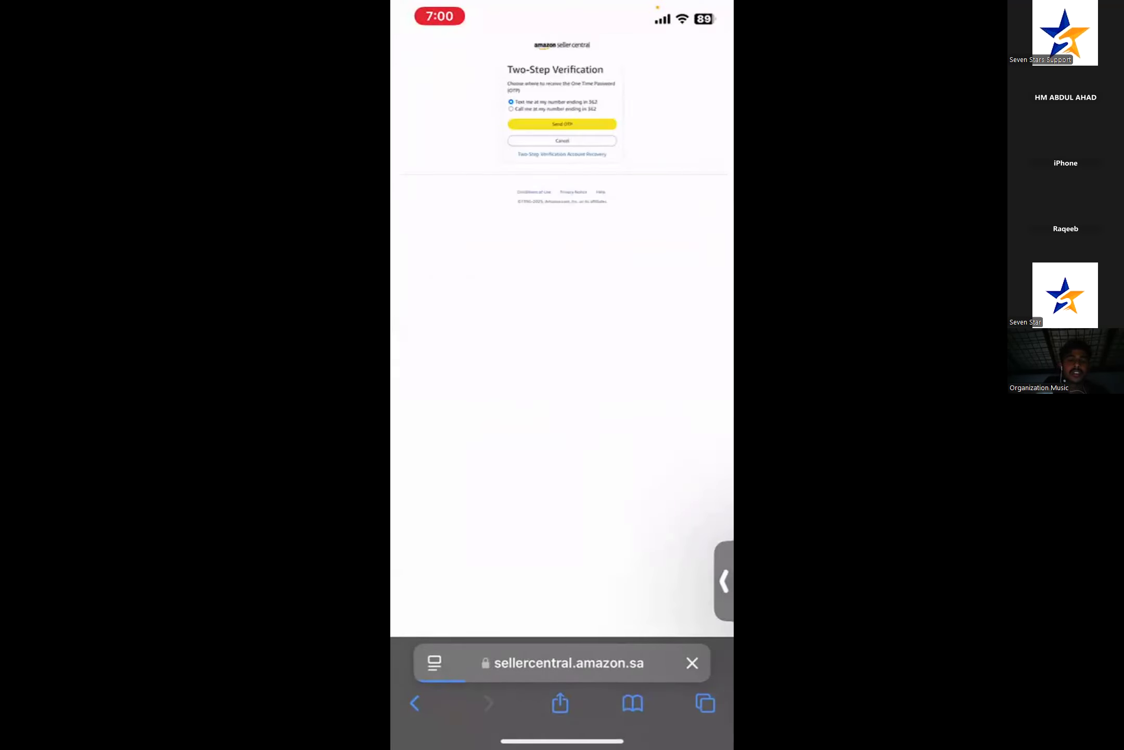
Request the two-step verification one-time password by text message to the registered phone number.
{"action": "scroll", "coordinate": [542, 265], "scroll_direction": "up", "scroll_amount": 3}
{"action": "scroll", "coordinate": [562, 292], "scroll_direction": "up", "scroll_amount": 3}
{"action": "scroll", "coordinate": [562, 323], "scroll_direction": "up", "scroll_amount": 3}
{"action": "scroll", "coordinate": [562, 323], "scroll_direction": "up", "scroll_amount": 2}
{"action": "scroll", "coordinate": [544, 317], "scroll_direction": "up", "scroll_amount": 2}
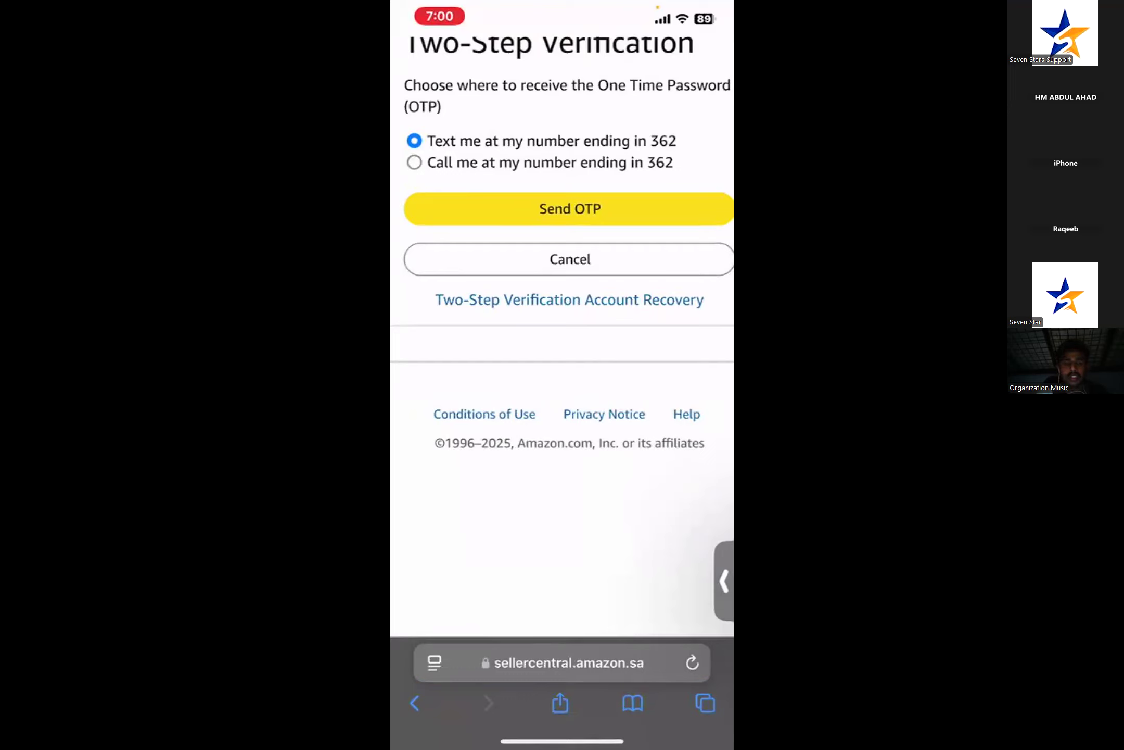
{"action": "left_click", "coordinate": [570, 209]}
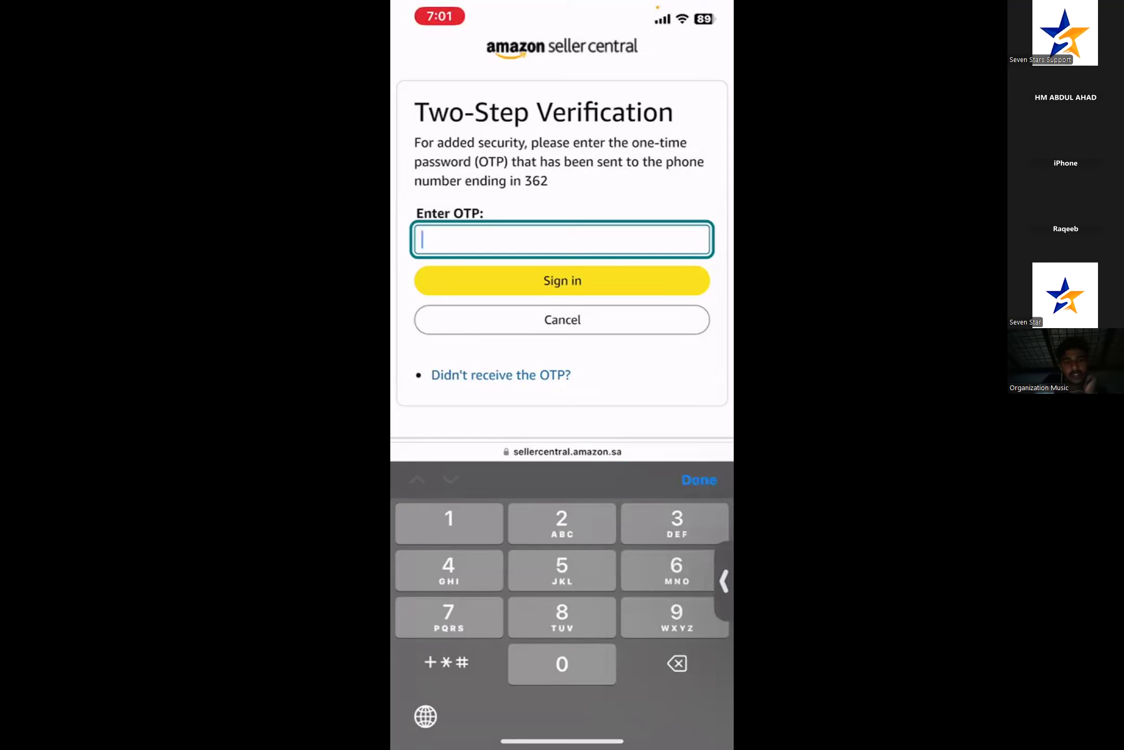
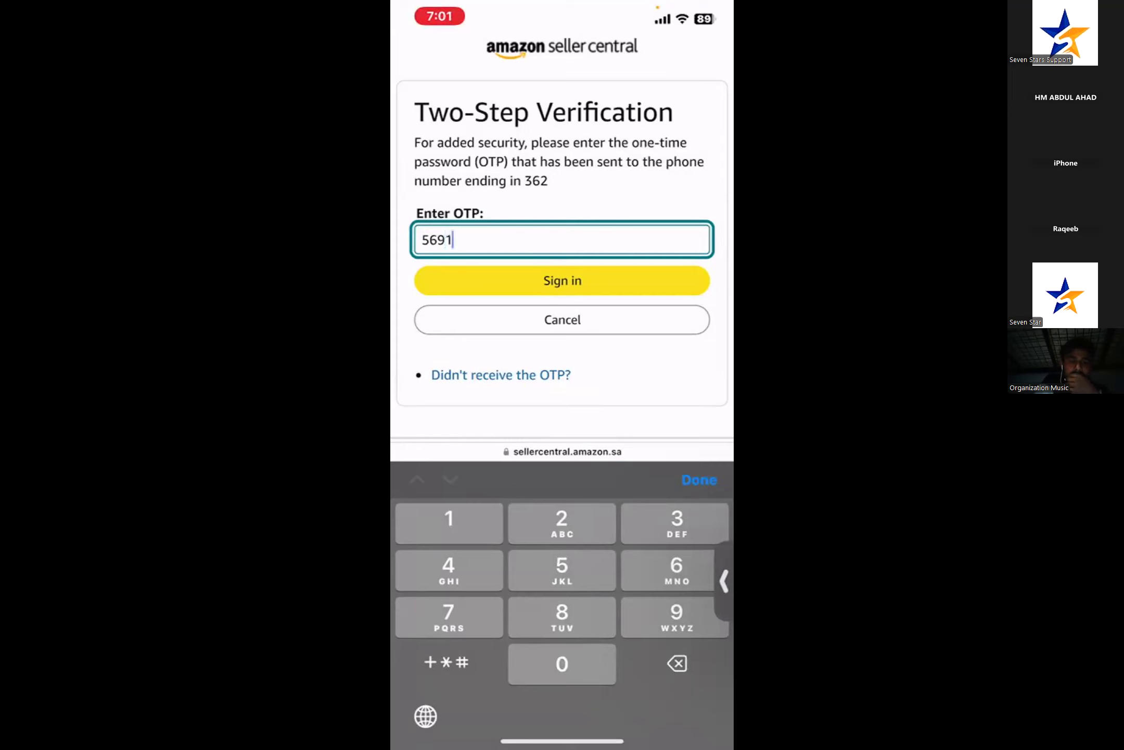
Enter the received one-time password and complete the two-step sign-in.
{"action": "left_click", "coordinate": [562, 280]}
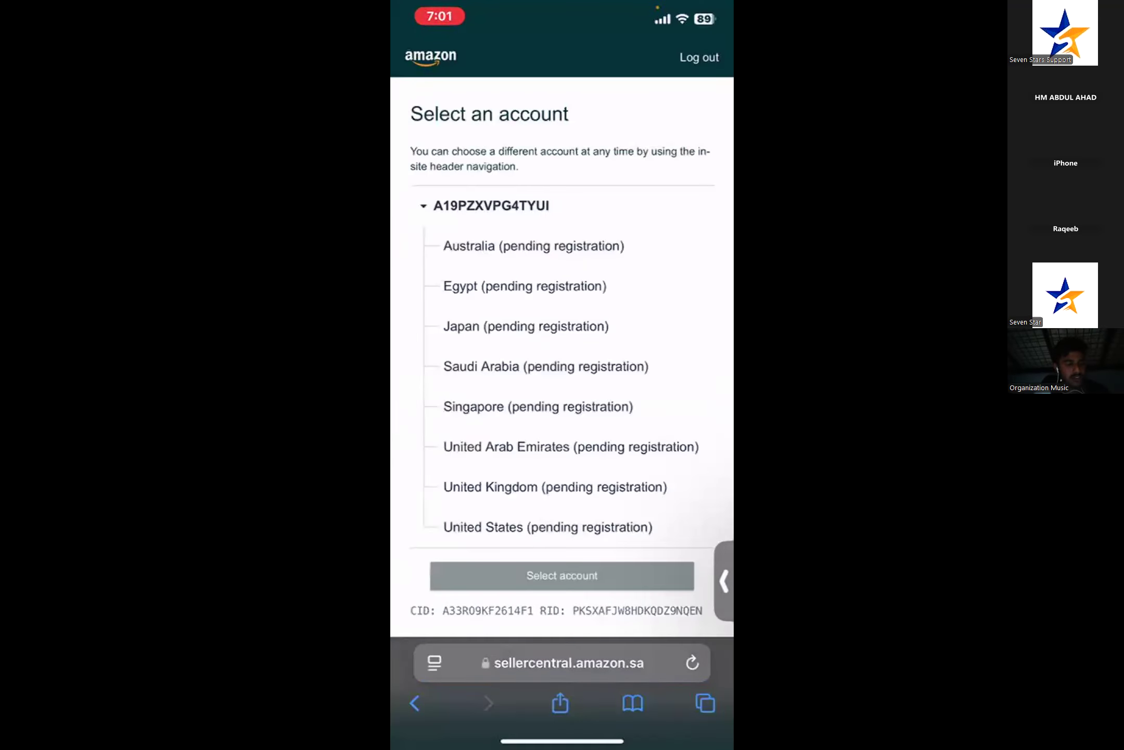
Select the Saudi Arabia (pending registration) account and continue with it.
{"action": "scroll", "coordinate": [563, 446], "scroll_direction": "down", "scroll_amount": 1}
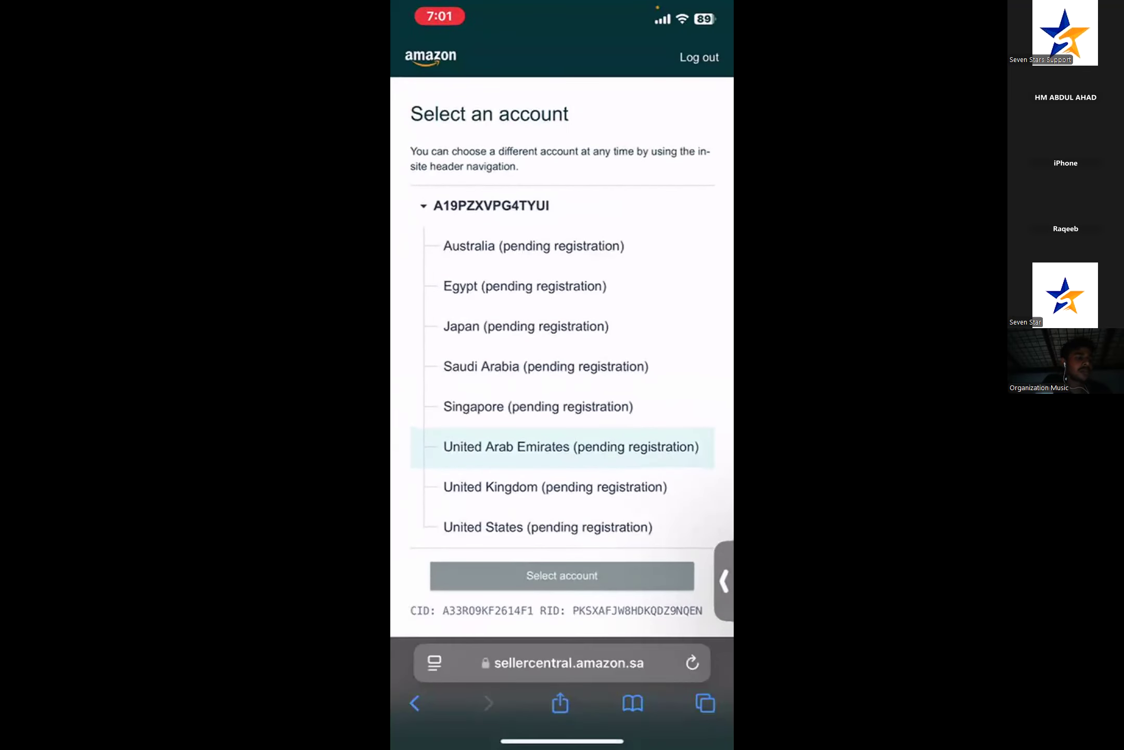
{"action": "left_click", "coordinate": [546, 366]}
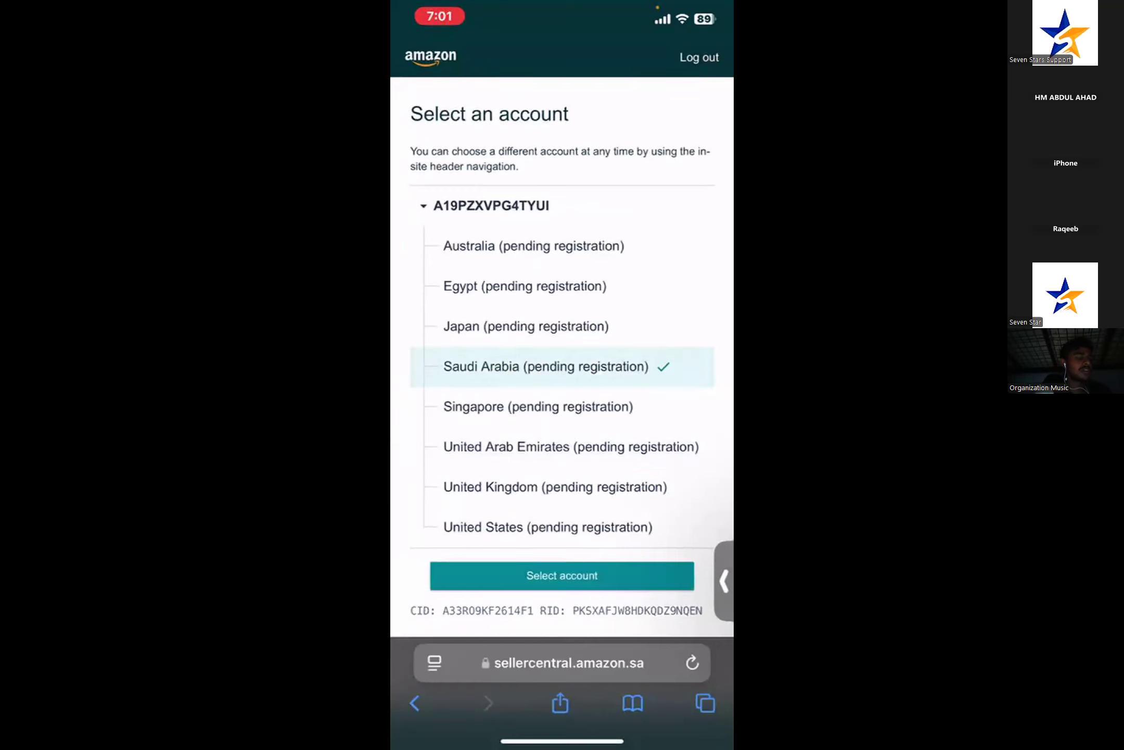
{"action": "left_click", "coordinate": [562, 575]}
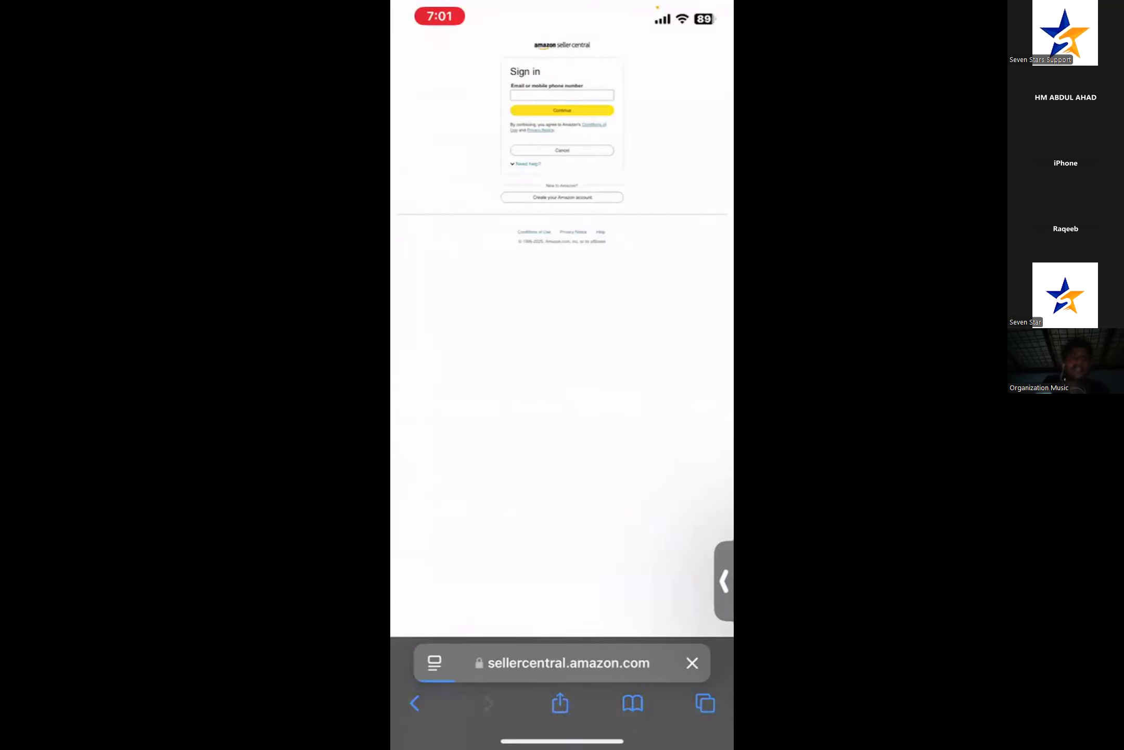
Fill in the seller account's saved e-mail on the sellercentral.amazon.com sign-in page and continue.
{"action": "scroll", "coordinate": [554, 208], "scroll_direction": "up", "scroll_amount": 3}
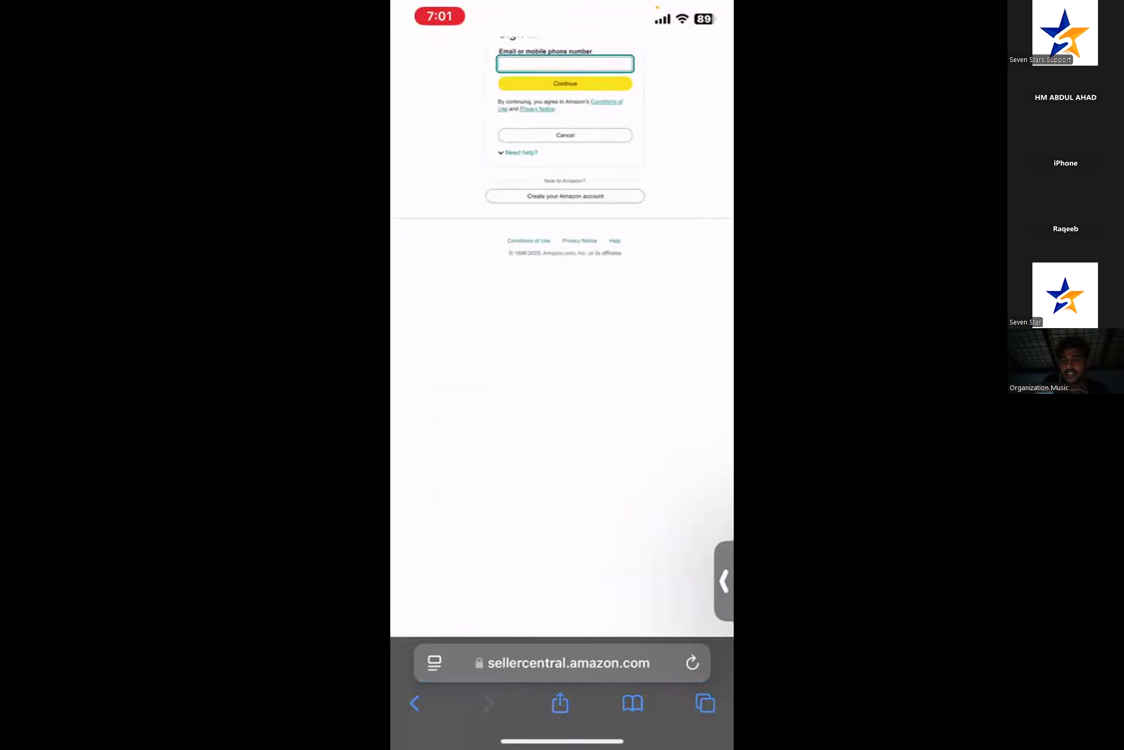
{"action": "scroll", "coordinate": [566, 291], "scroll_direction": "up", "scroll_amount": 1}
{"action": "scroll", "coordinate": [567, 261], "scroll_direction": "up", "scroll_amount": 3}
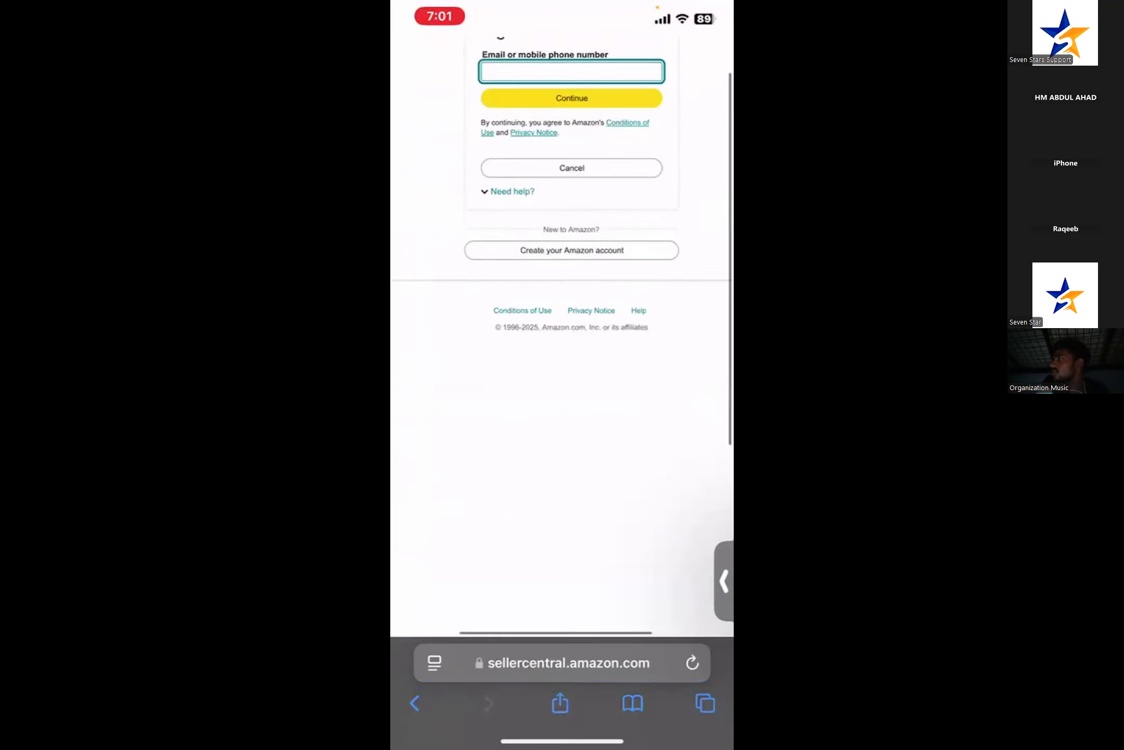
{"action": "scroll", "coordinate": [566, 208], "scroll_direction": "up", "scroll_amount": 1}
{"action": "scroll", "coordinate": [501, 415], "scroll_direction": "up", "scroll_amount": 2}
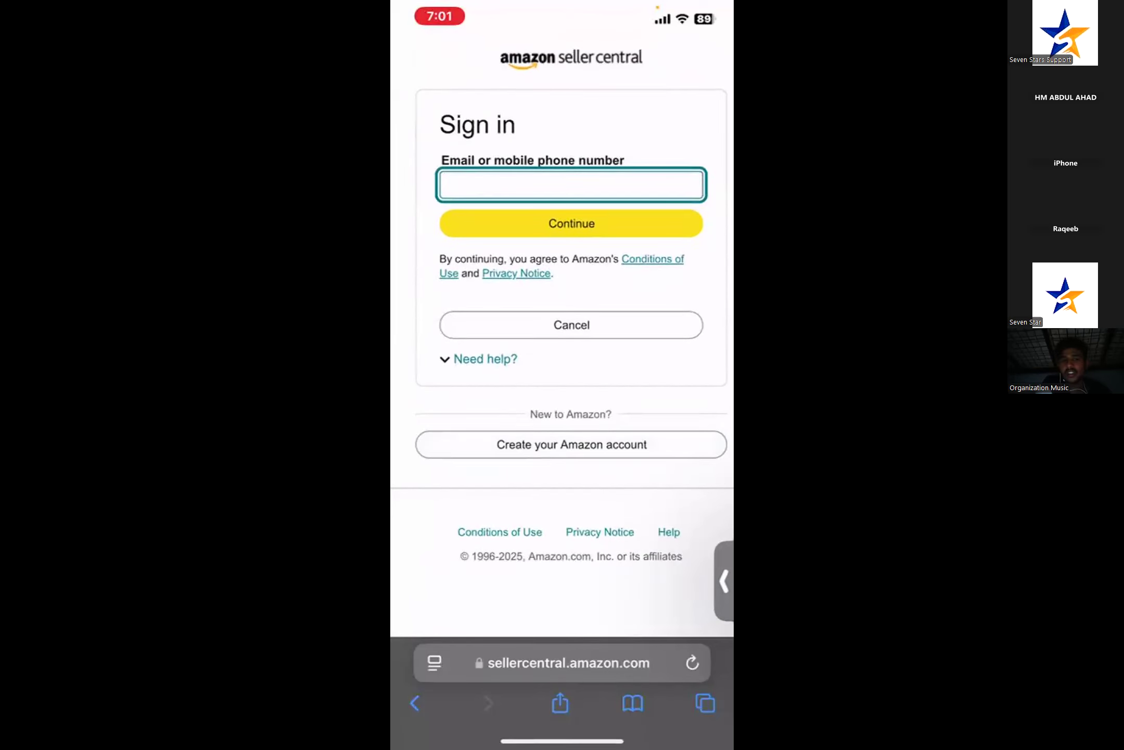
{"action": "left_click", "coordinate": [571, 185]}
{"action": "left_click", "coordinate": [431, 715]}
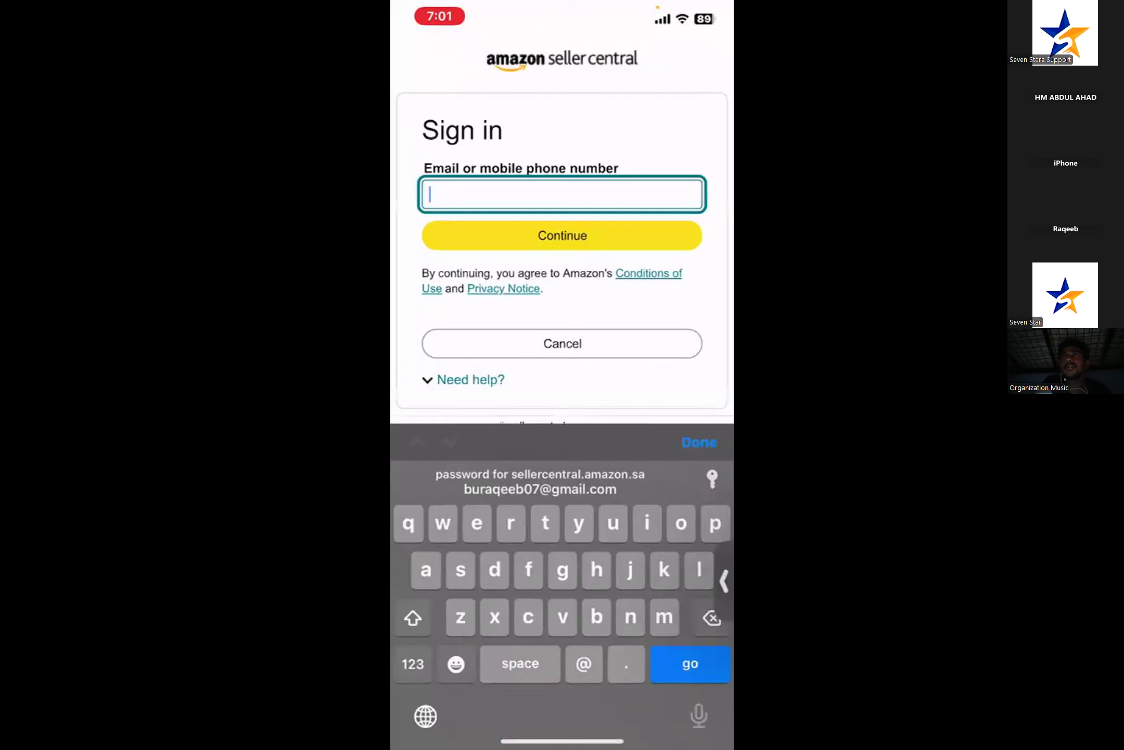
{"action": "type", "text": "bura"}
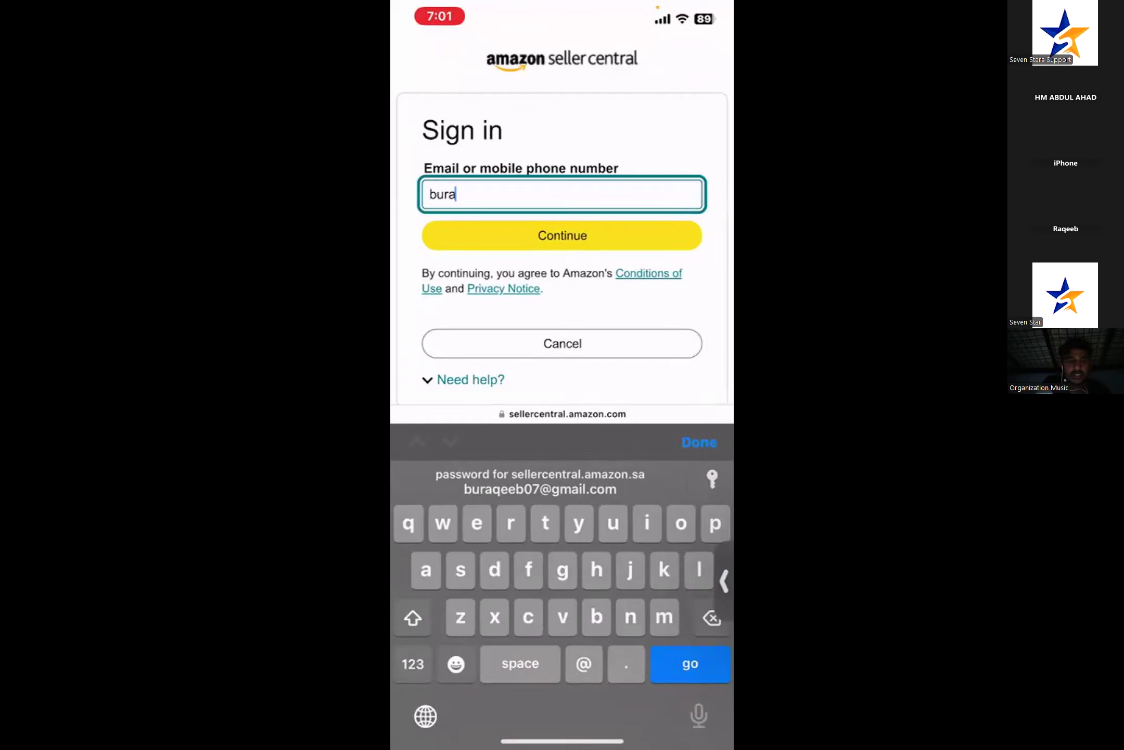
{"action": "left_click", "coordinate": [541, 481]}
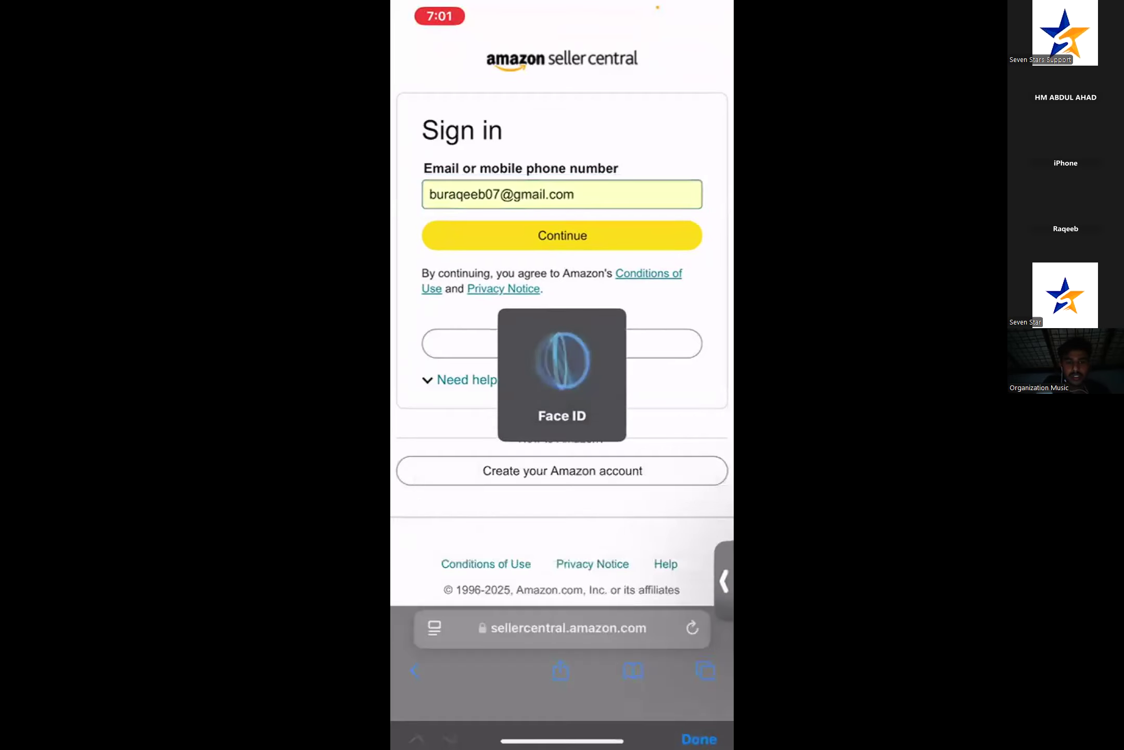
{"action": "left_click", "coordinate": [562, 236]}
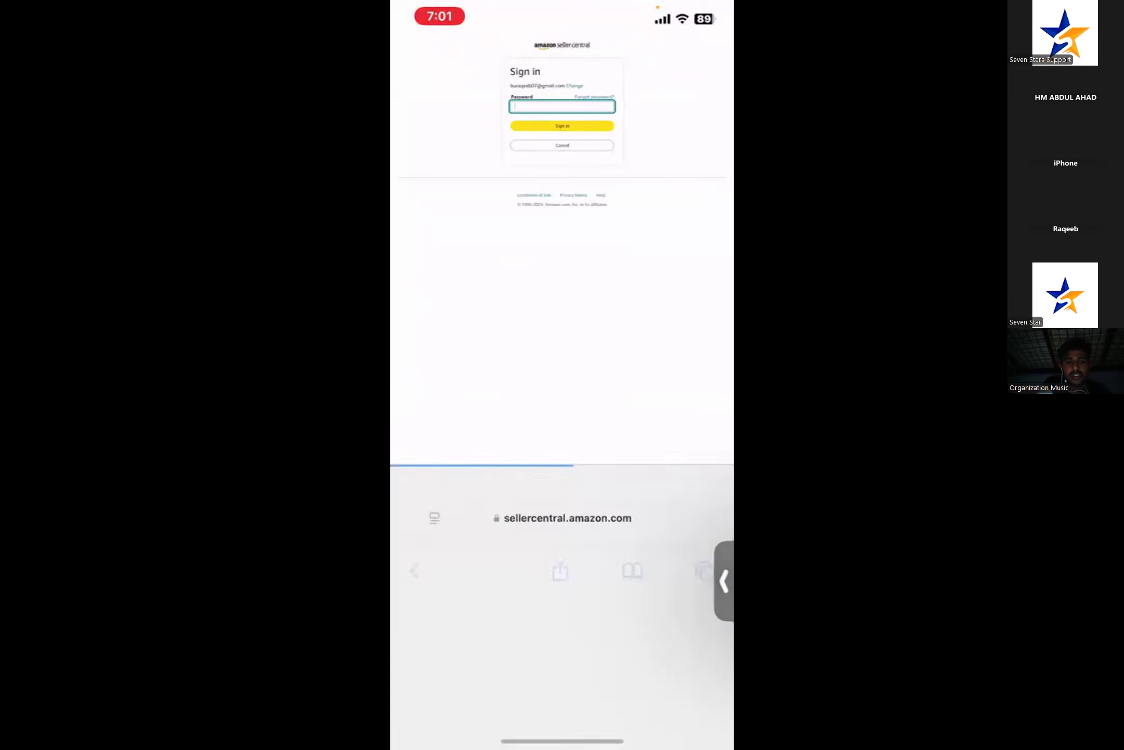
Enter the seller account's password on the sign-in page and sign in.
{"action": "scroll", "coordinate": [562, 208], "scroll_direction": "up", "scroll_amount": 3}
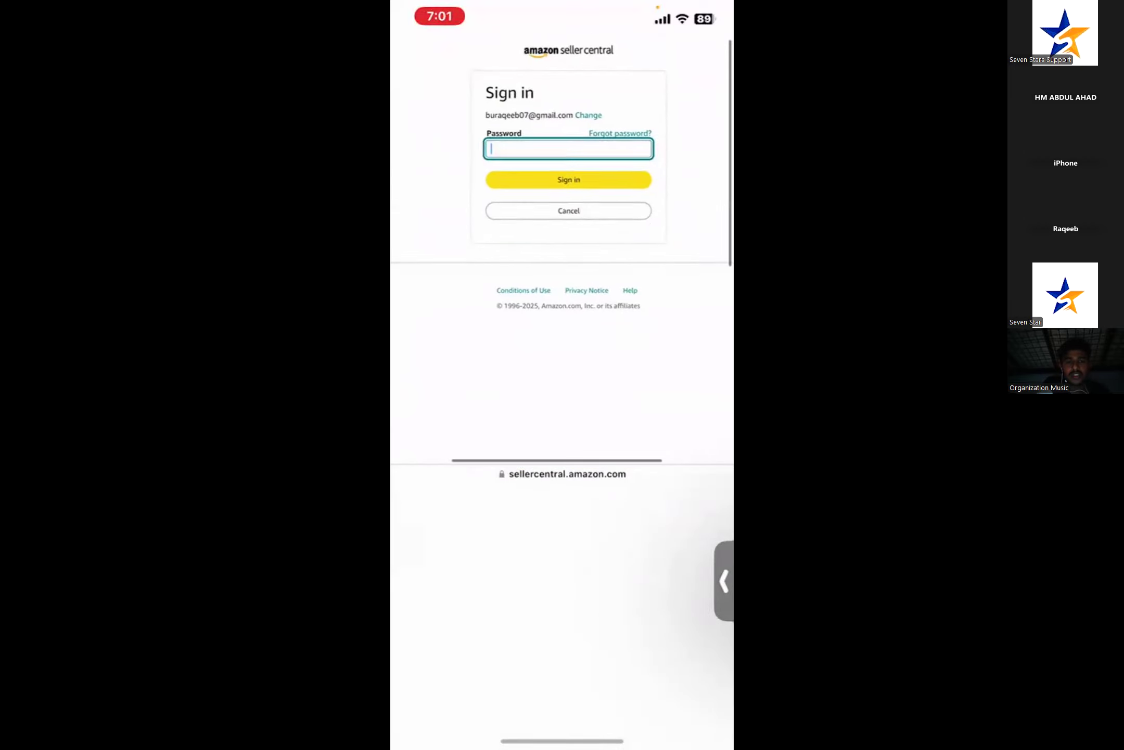
{"action": "left_click", "coordinate": [568, 149]}
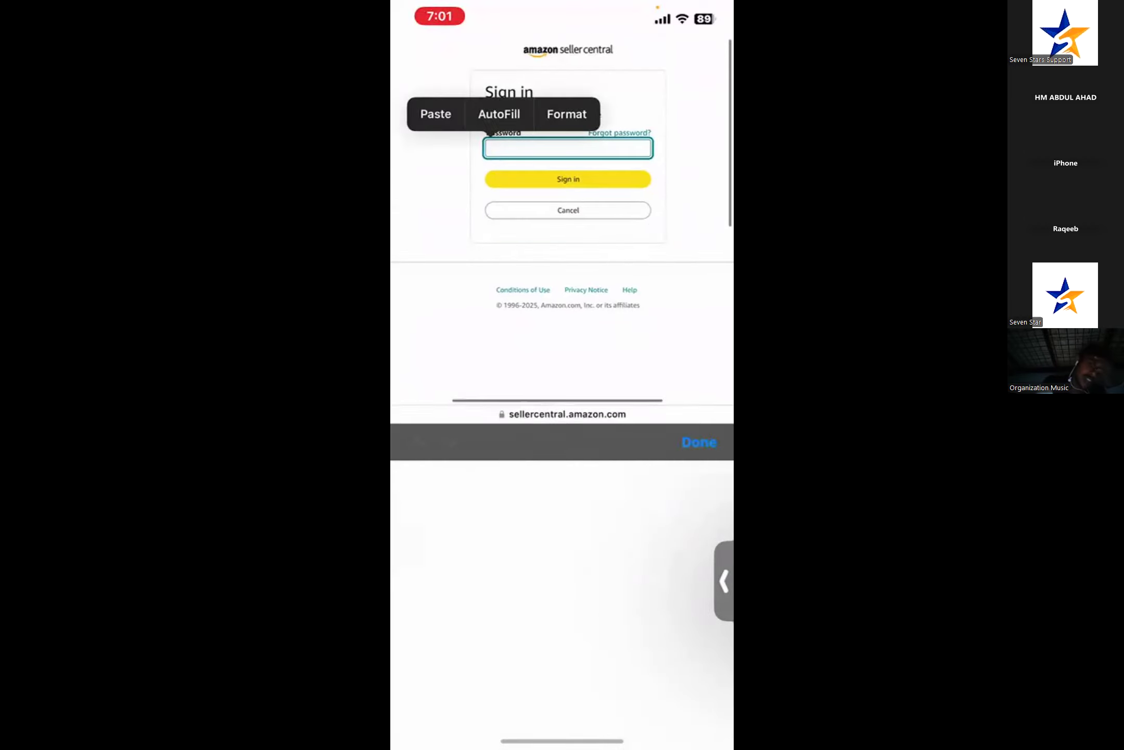
{"action": "scroll", "coordinate": [568, 171], "scroll_direction": "up", "scroll_amount": 3}
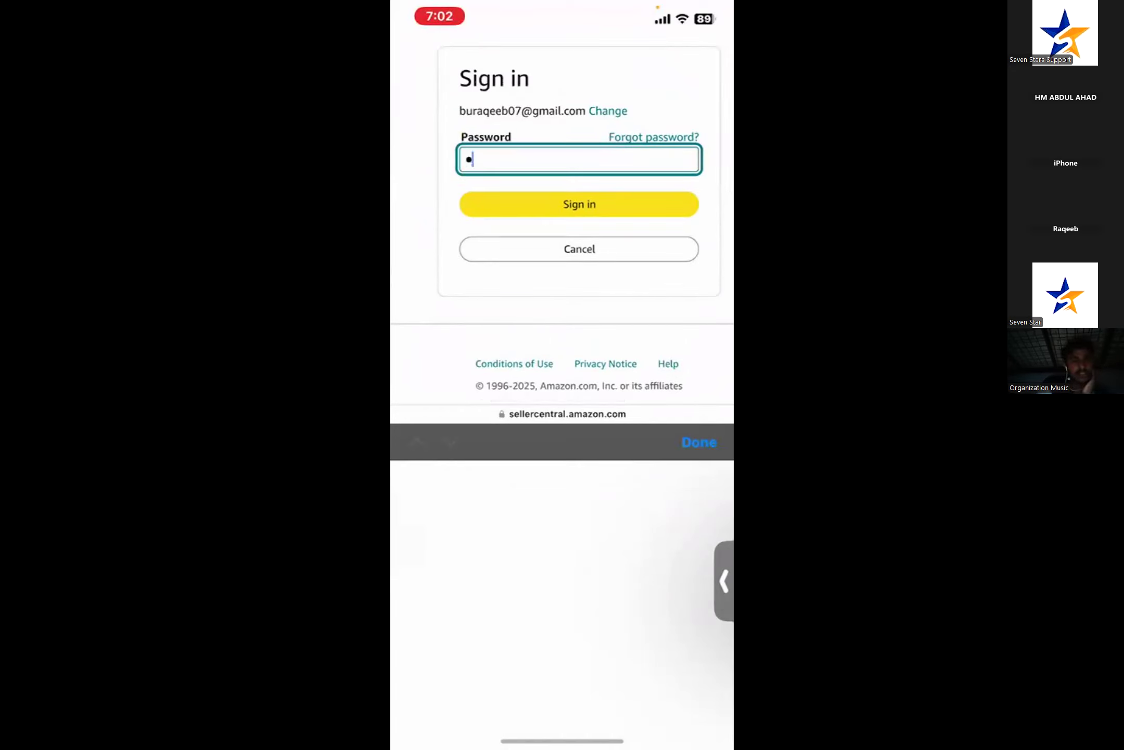
{"action": "type", "text": "•••••"}
{"action": "key", "text": "Return"}
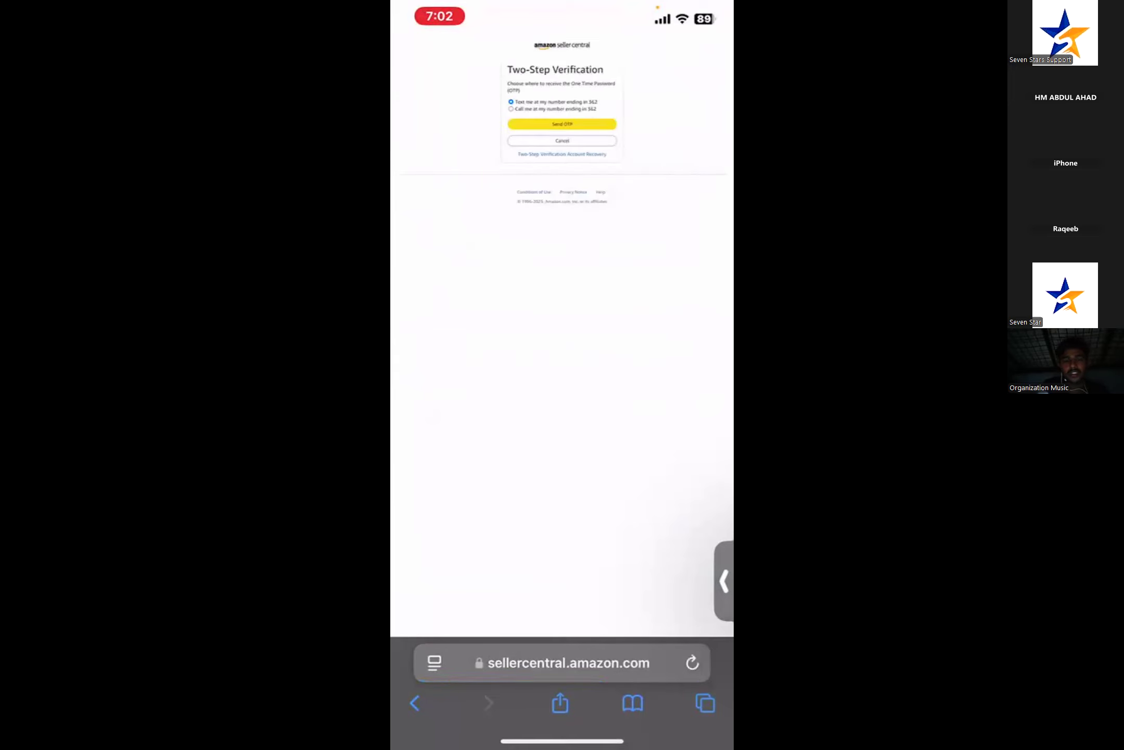
Request the one-time password by text message to the registered phone number.
{"action": "scroll", "coordinate": [562, 125], "scroll_direction": "up", "scroll_amount": 3}
{"action": "scroll", "coordinate": [562, 334], "scroll_direction": "up", "scroll_amount": 3}
{"action": "scroll", "coordinate": [563, 183], "scroll_direction": "up", "scroll_amount": 2}
{"action": "left_click", "coordinate": [577, 193]}
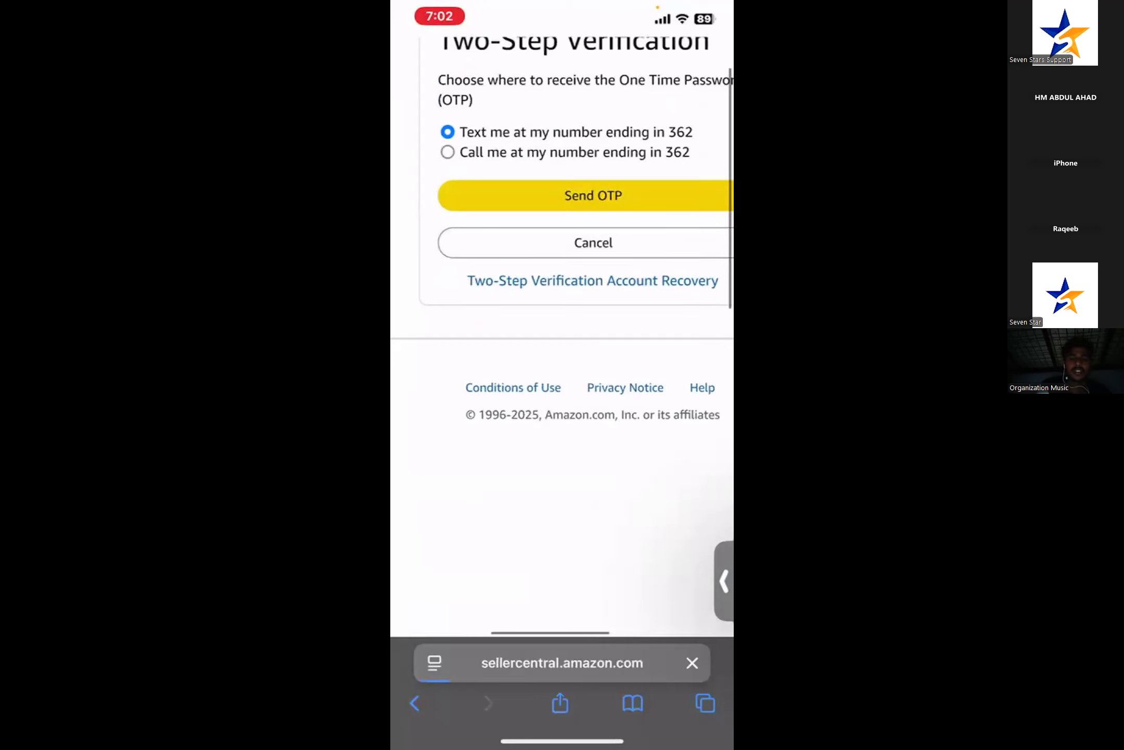
Enter the one-time password received by text message and complete the two-step sign-in.
{"action": "left_click", "coordinate": [562, 116]}
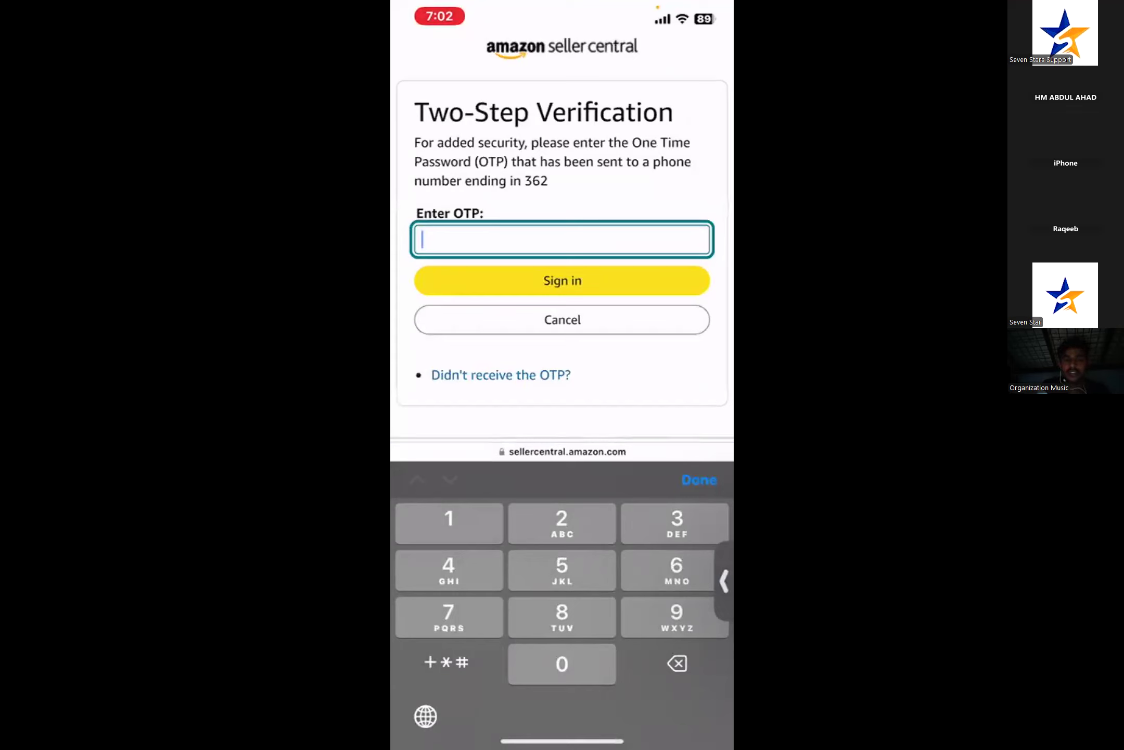
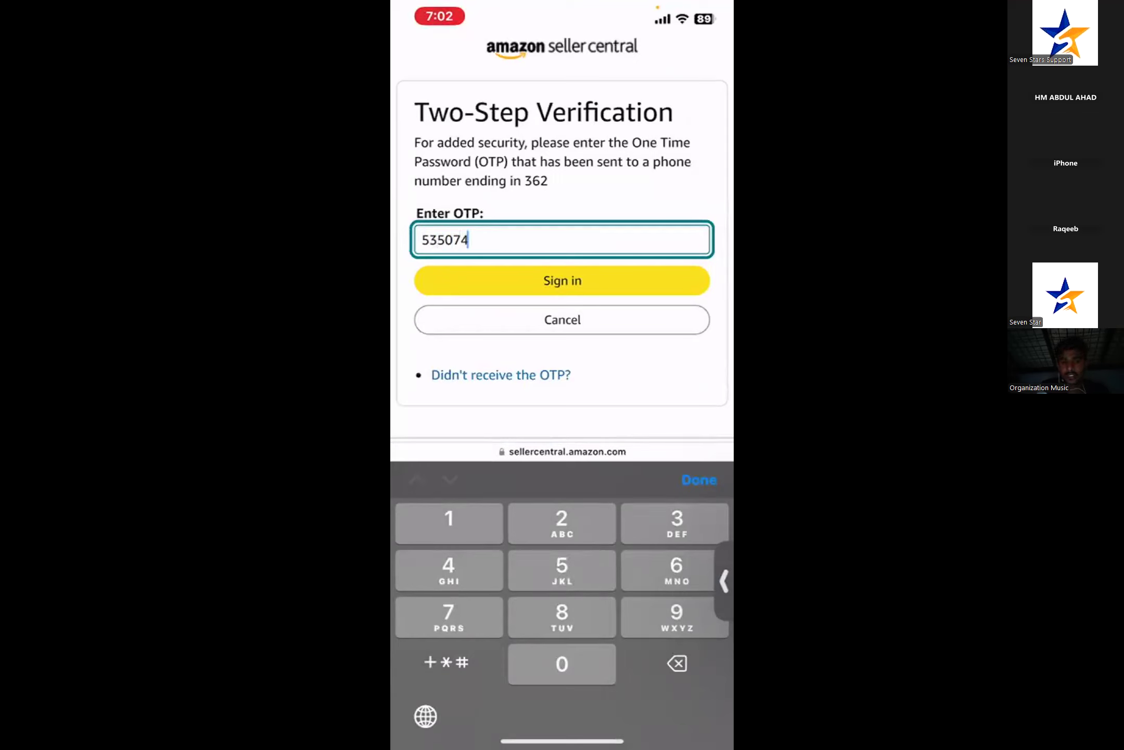
{"action": "left_click", "coordinate": [562, 280]}
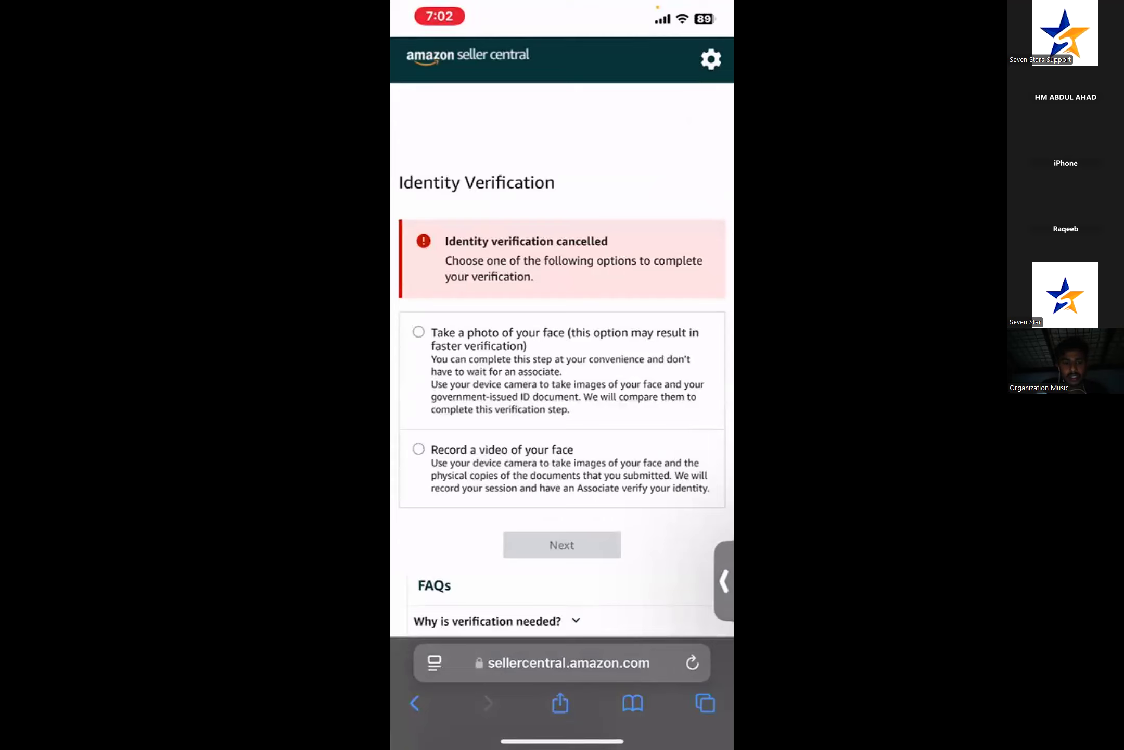
Choose to verify identity by recording a video of the face and proceed.
{"action": "scroll", "coordinate": [563, 364], "scroll_direction": "down", "scroll_amount": 2}
{"action": "left_click", "coordinate": [418, 401]}
{"action": "left_click", "coordinate": [562, 498]}
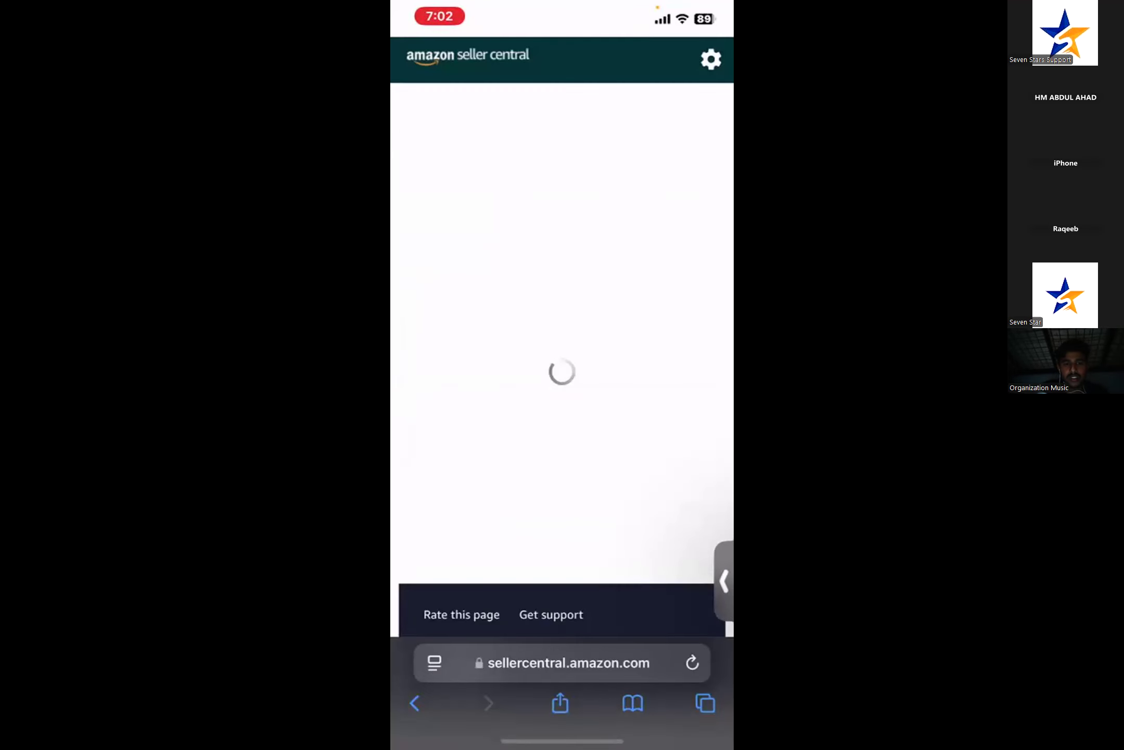
Acknowledge the information page, consent to the video recording of the verification session, and continue.
{"action": "scroll", "coordinate": [562, 416], "scroll_direction": "down", "scroll_amount": 1}
{"action": "left_click_drag", "start_coordinate": [562, 741], "coordinate": [556, 615]}
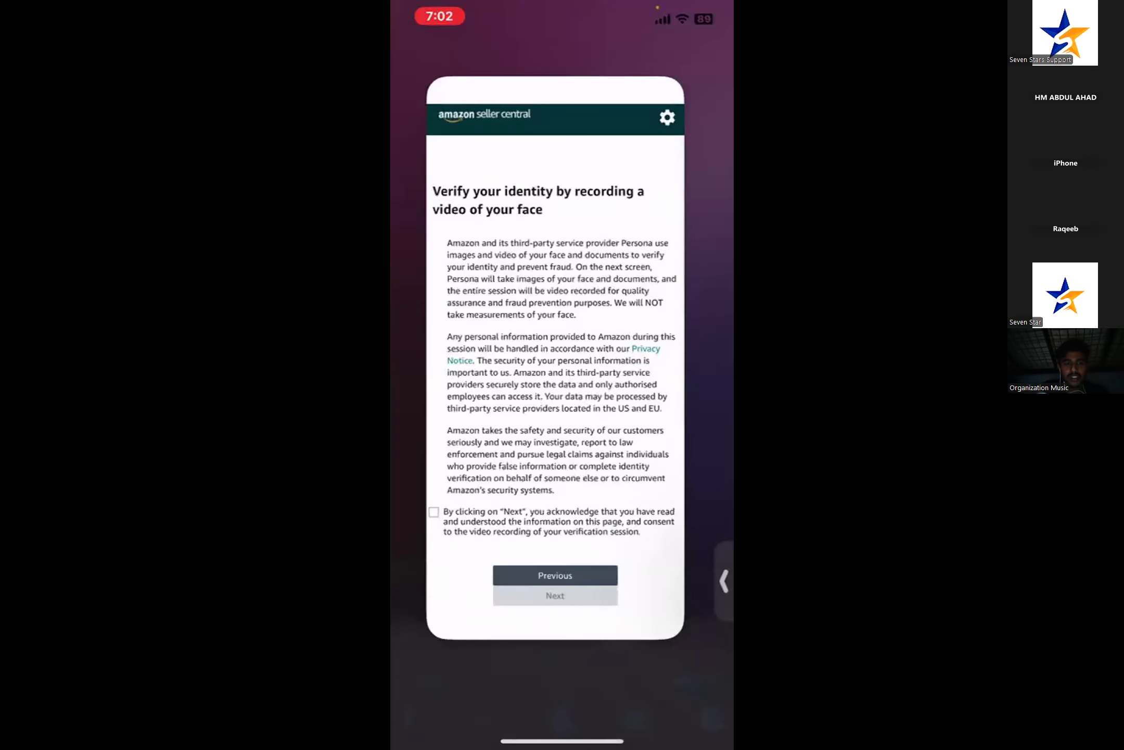
{"action": "scroll", "coordinate": [562, 417], "scroll_direction": "down", "scroll_amount": 3}
{"action": "scroll", "coordinate": [563, 416], "scroll_direction": "down", "scroll_amount": 1}
{"action": "left_click", "coordinate": [400, 380]}
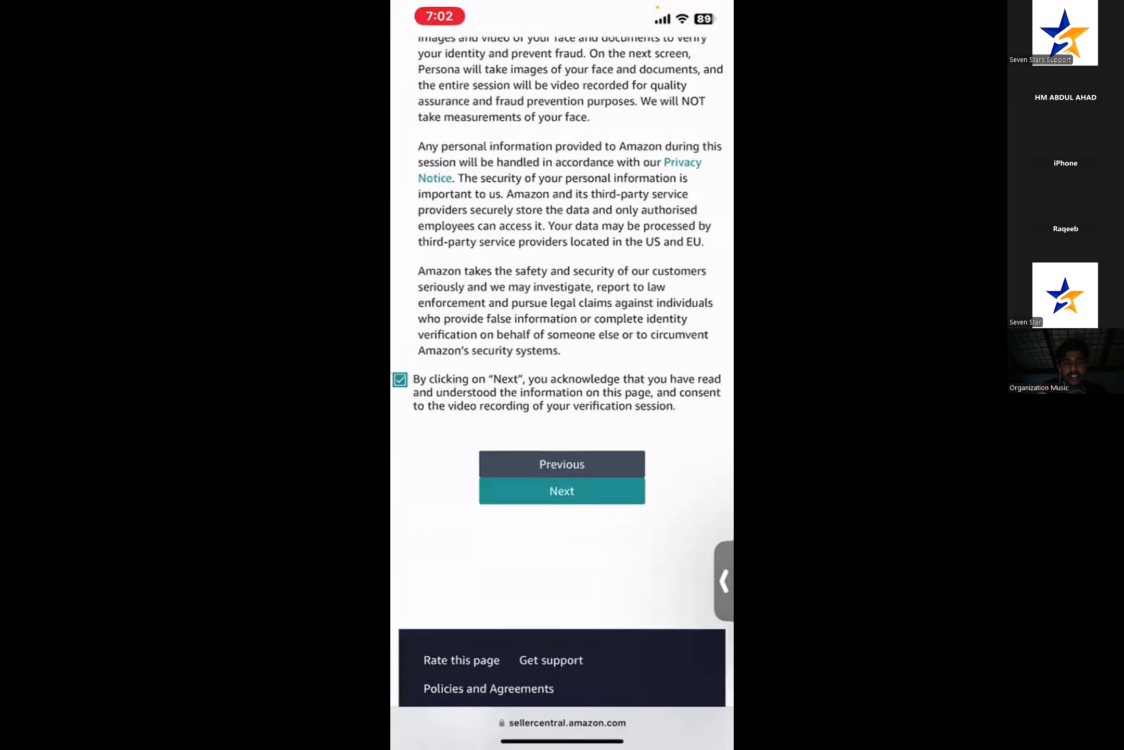
{"action": "left_click", "coordinate": [562, 490]}
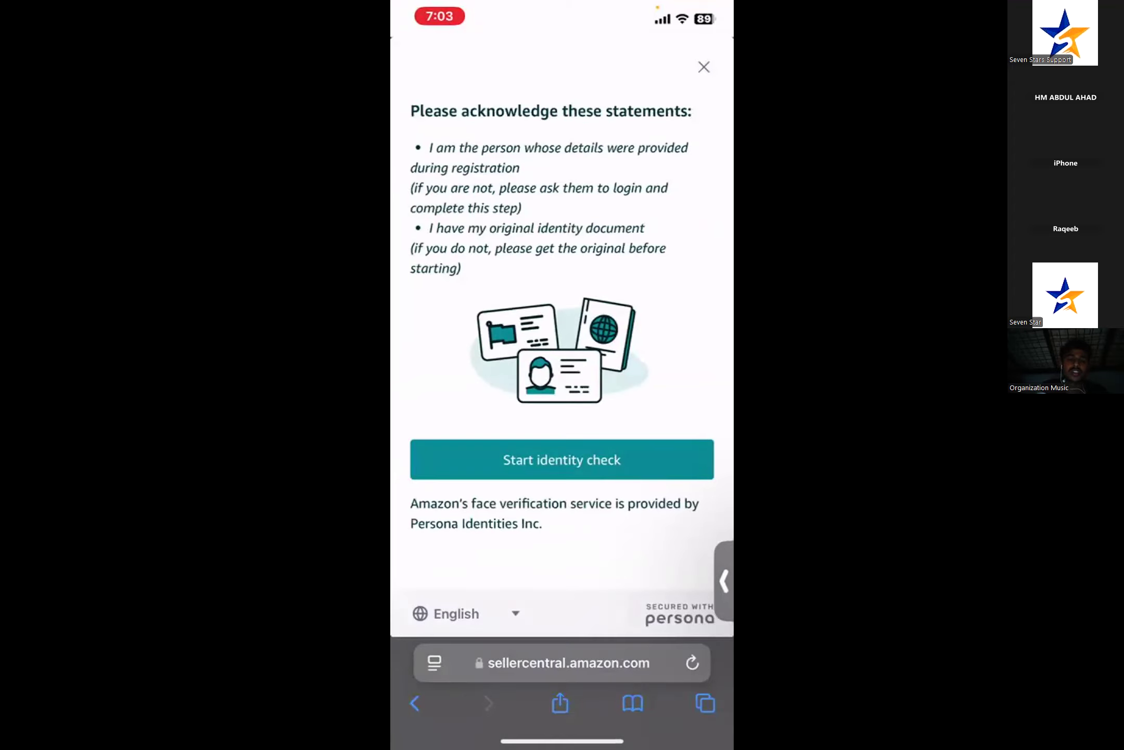
Start the identity check and select Bangladesh as the country of the government ID.
{"action": "left_click", "coordinate": [562, 460]}
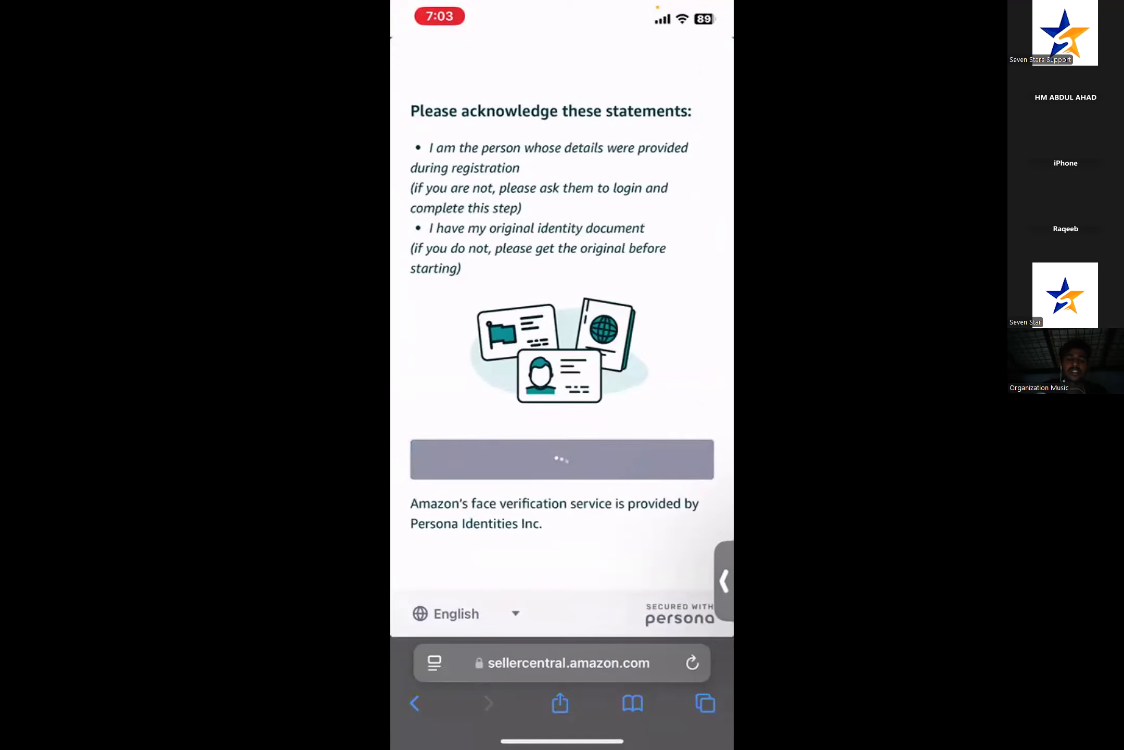
{"action": "left_click", "coordinate": [562, 251]}
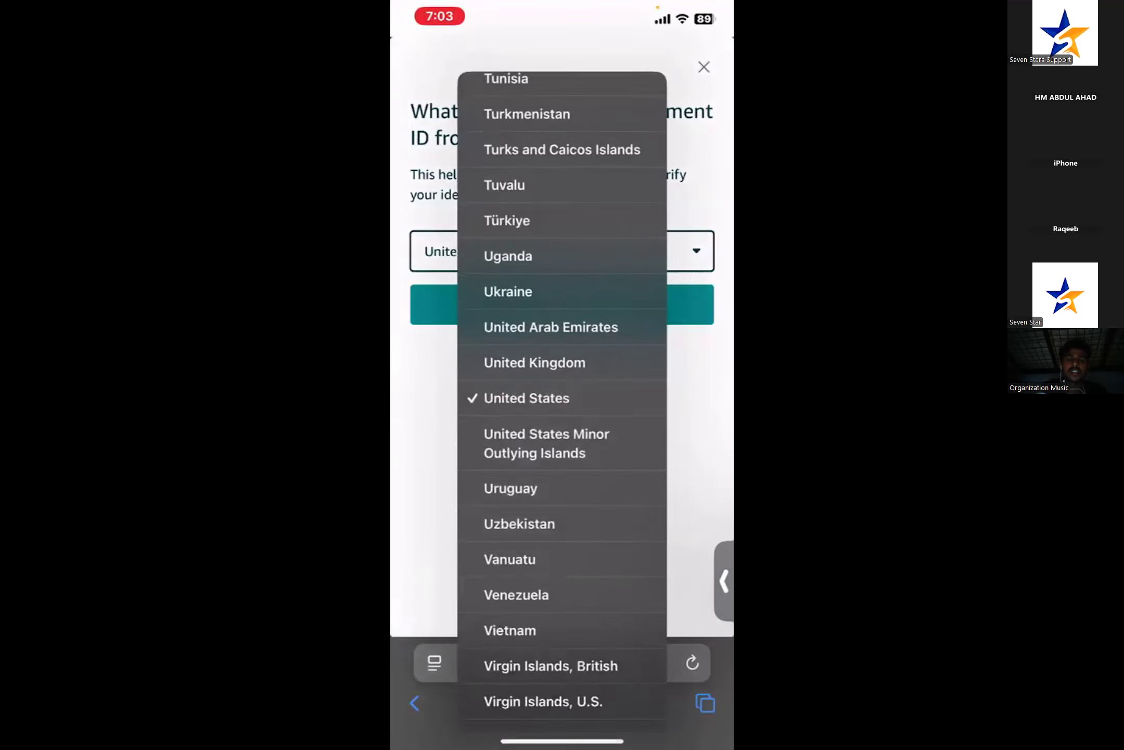
{"action": "scroll", "coordinate": [562, 395], "scroll_direction": "up", "scroll_amount": 20}
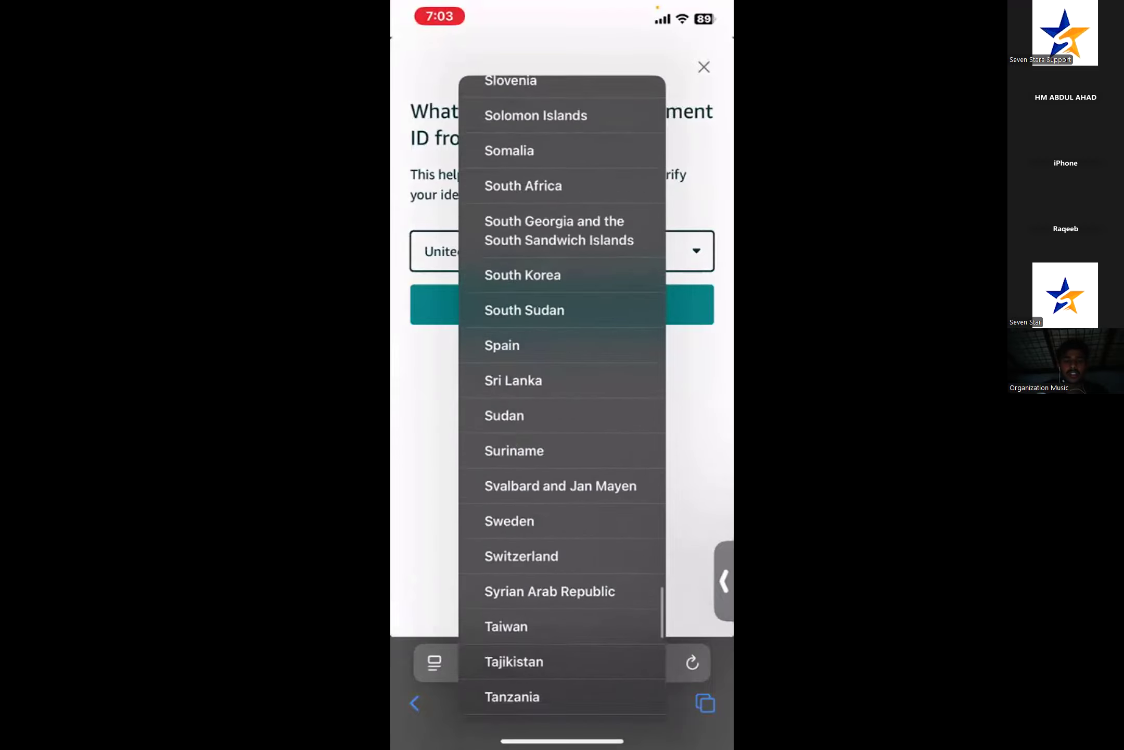
{"action": "scroll", "coordinate": [562, 396], "scroll_direction": "up", "scroll_amount": 20}
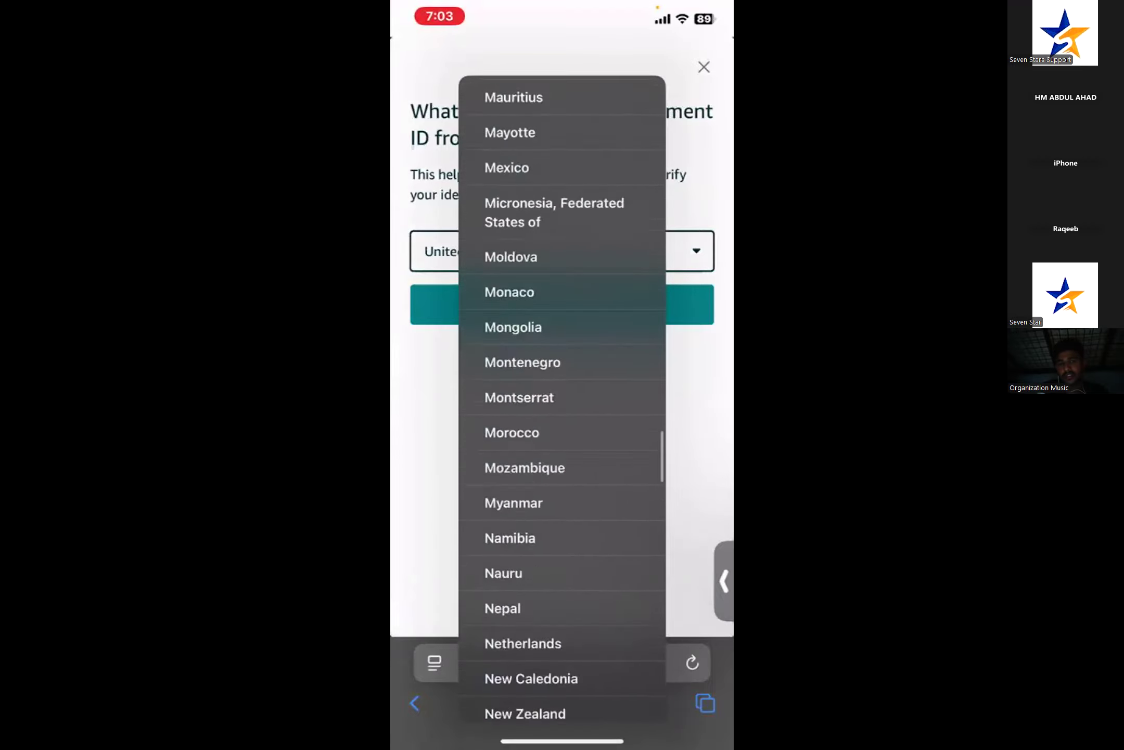
{"action": "scroll", "coordinate": [562, 395], "scroll_direction": "up", "scroll_amount": 20}
{"action": "scroll", "coordinate": [562, 395], "scroll_direction": "down", "scroll_amount": 4}
{"action": "left_click", "coordinate": [521, 488]}
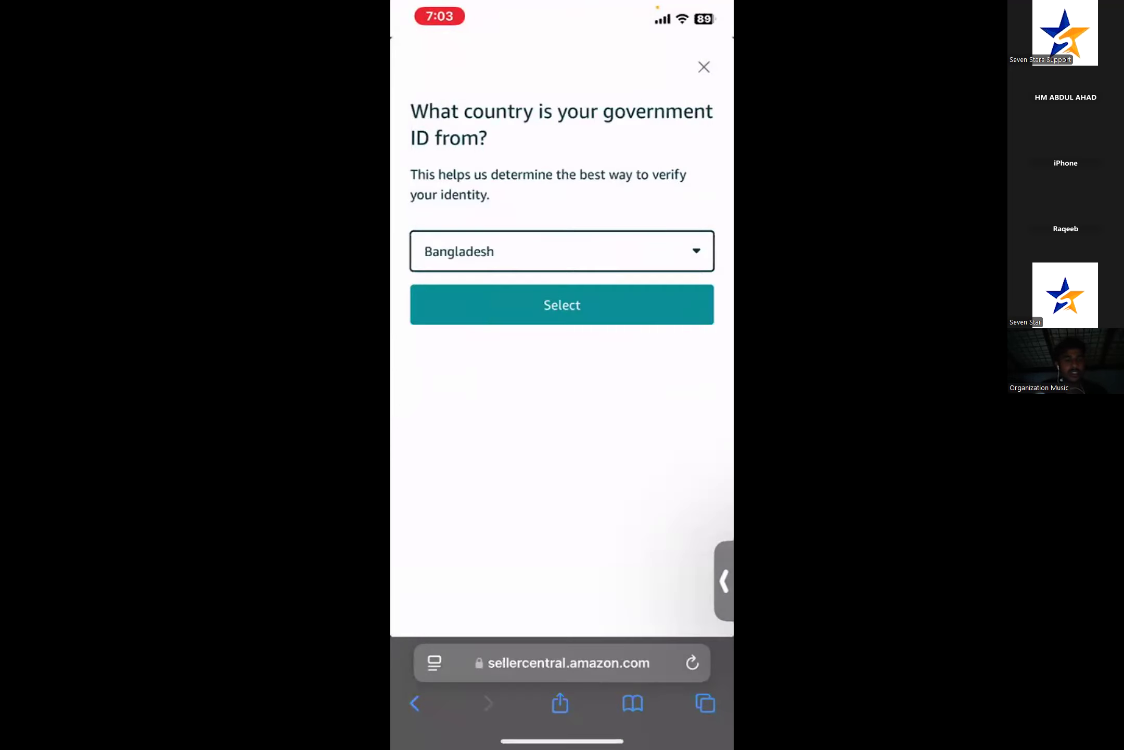
{"action": "left_click", "coordinate": [562, 304]}
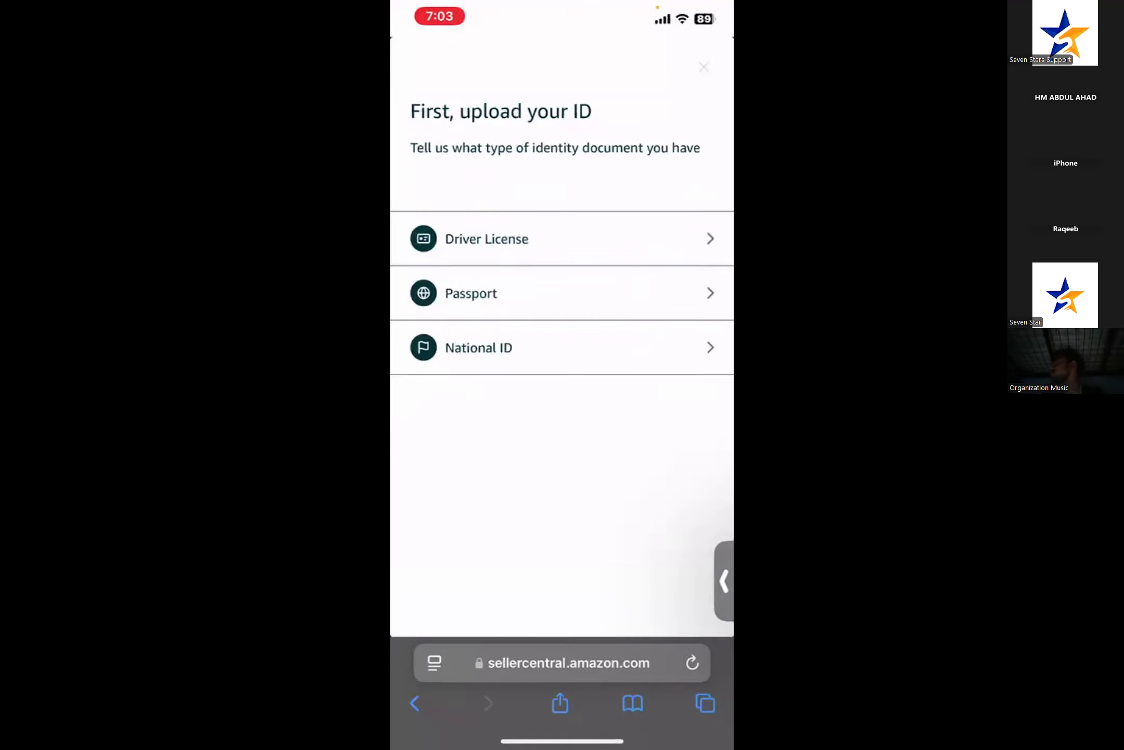
Try to submit a camera photo of the passport portrait page as the identity document.
{"action": "left_click", "coordinate": [562, 293]}
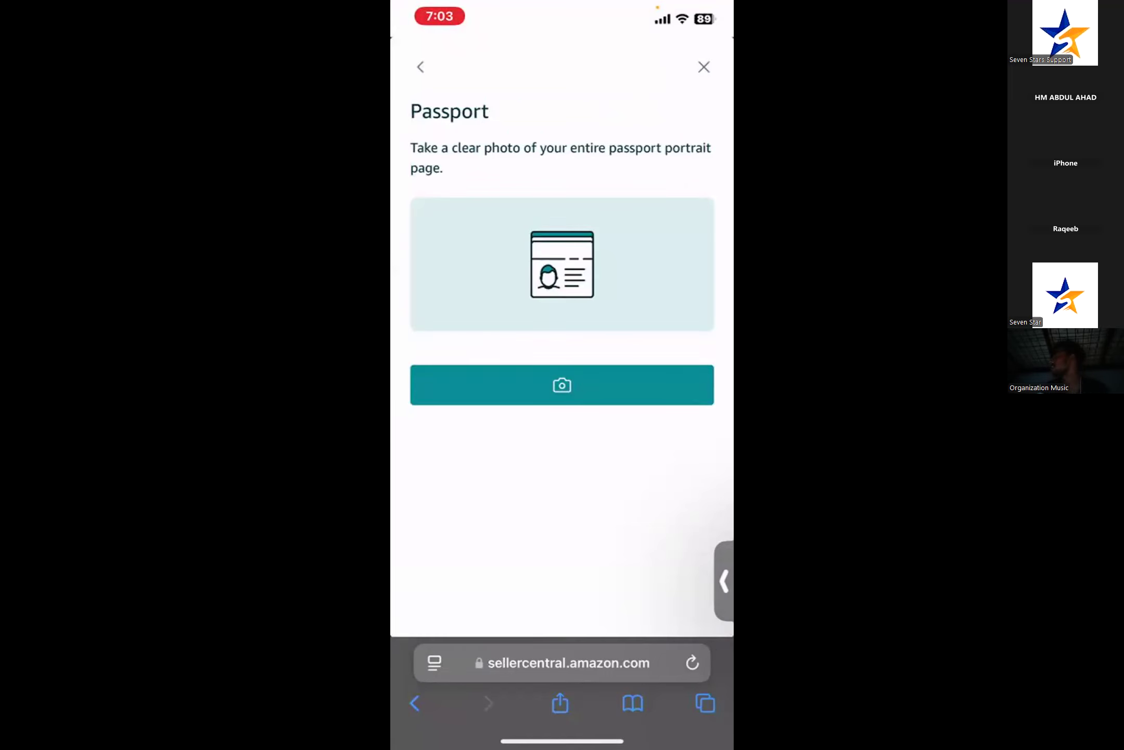
{"action": "left_click", "coordinate": [562, 385]}
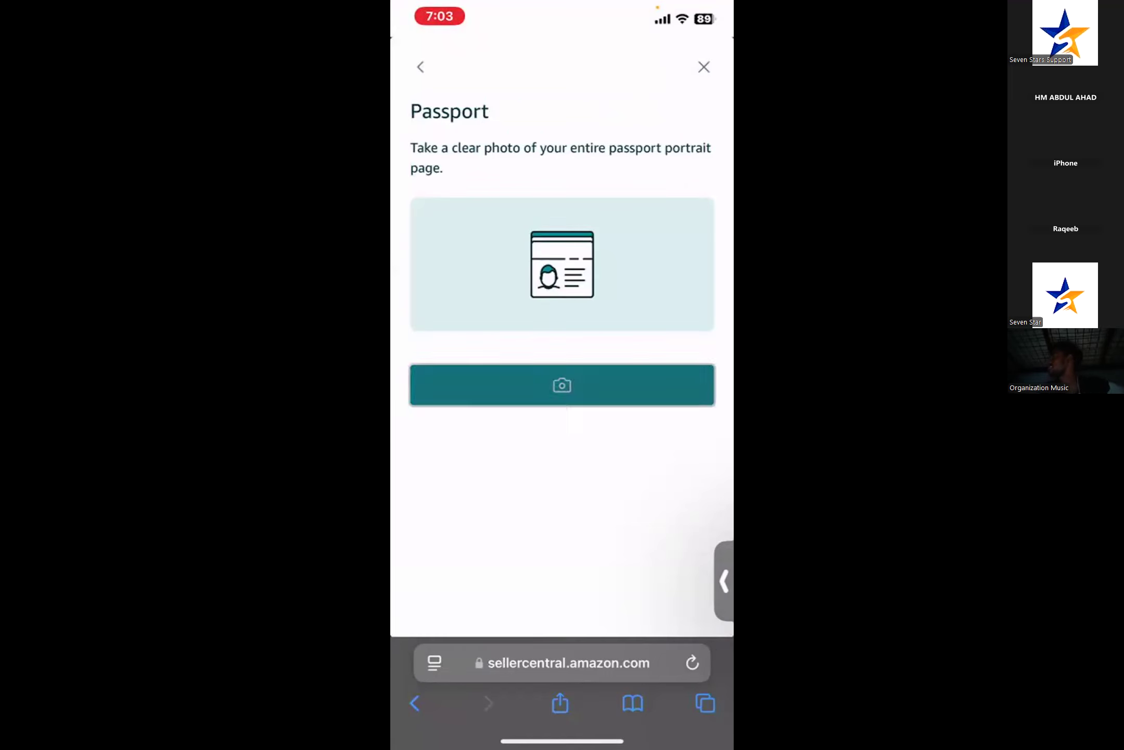
{"action": "left_click", "coordinate": [618, 424]}
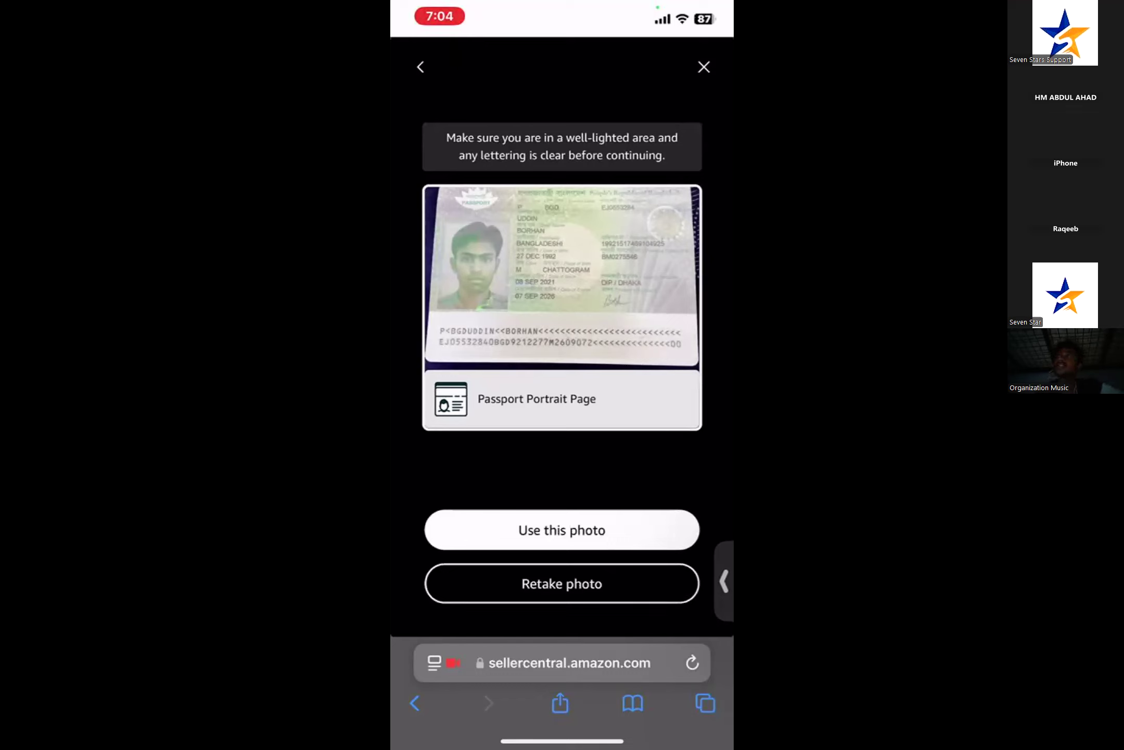
{"action": "left_click", "coordinate": [563, 530]}
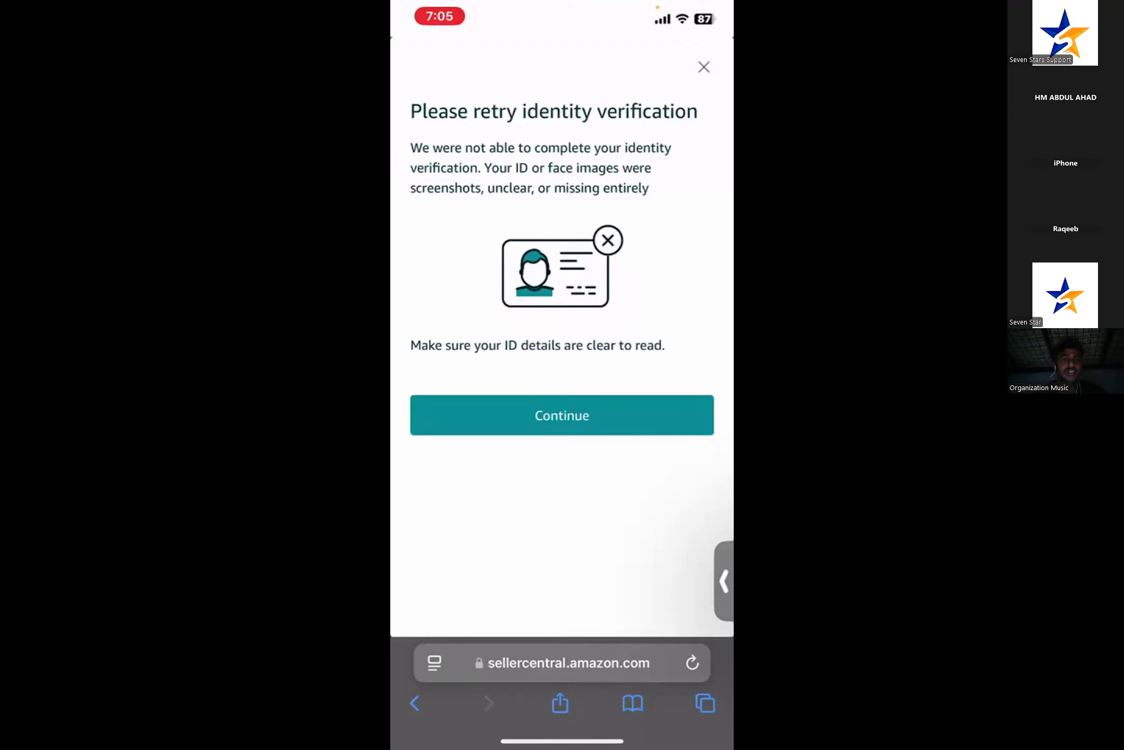
{"action": "left_click", "coordinate": [562, 415]}
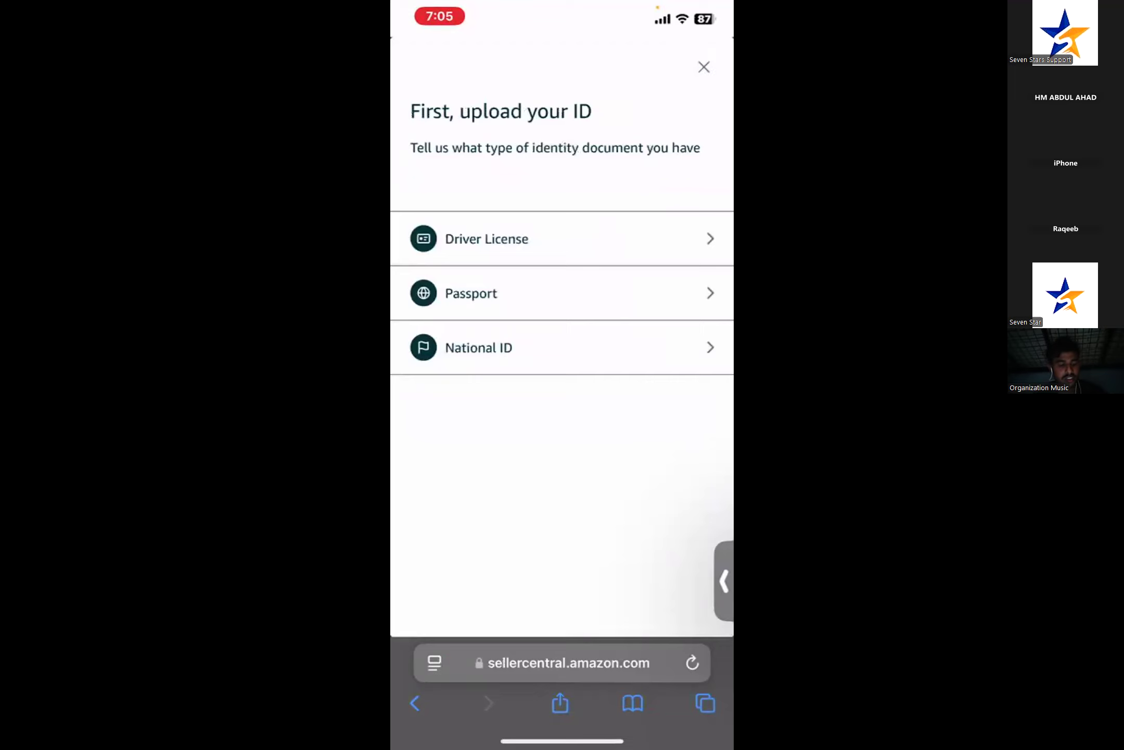
Choose Passport as the ID type, photograph its portrait page clearly, and submit that photo.
{"action": "left_click", "coordinate": [471, 293]}
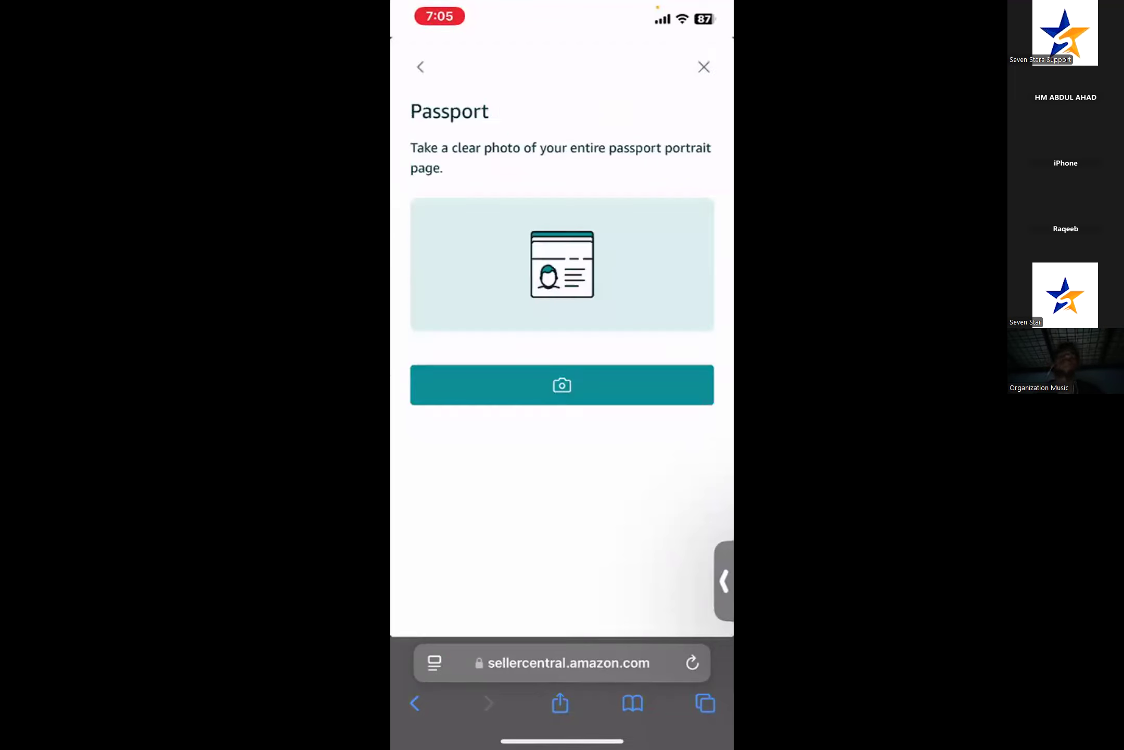
{"action": "left_click", "coordinate": [563, 385]}
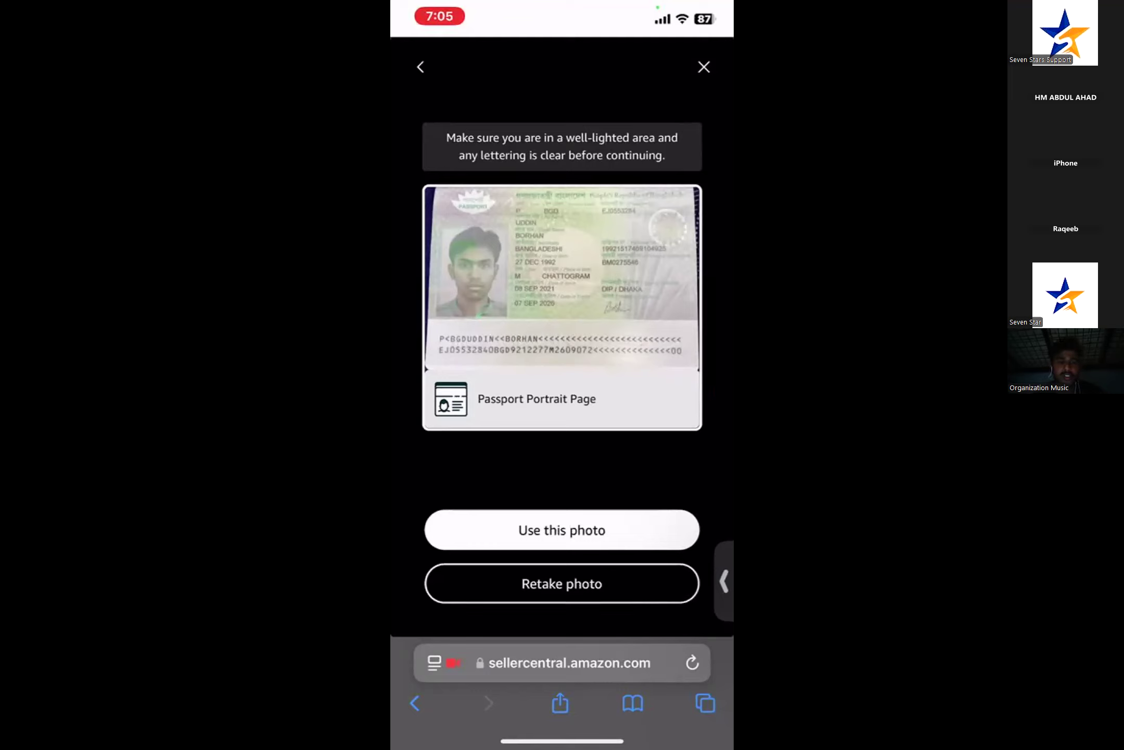
{"action": "left_click", "coordinate": [562, 530]}
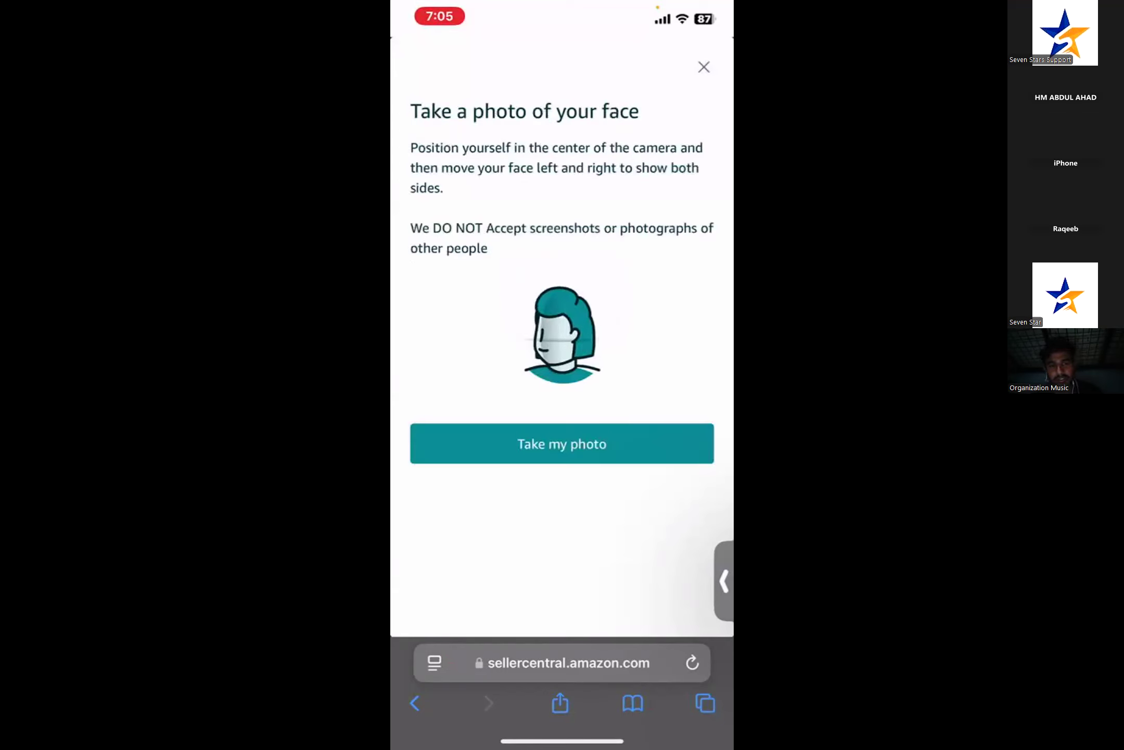
Start taking the face photo for the identity check.
{"action": "left_click", "coordinate": [563, 443]}
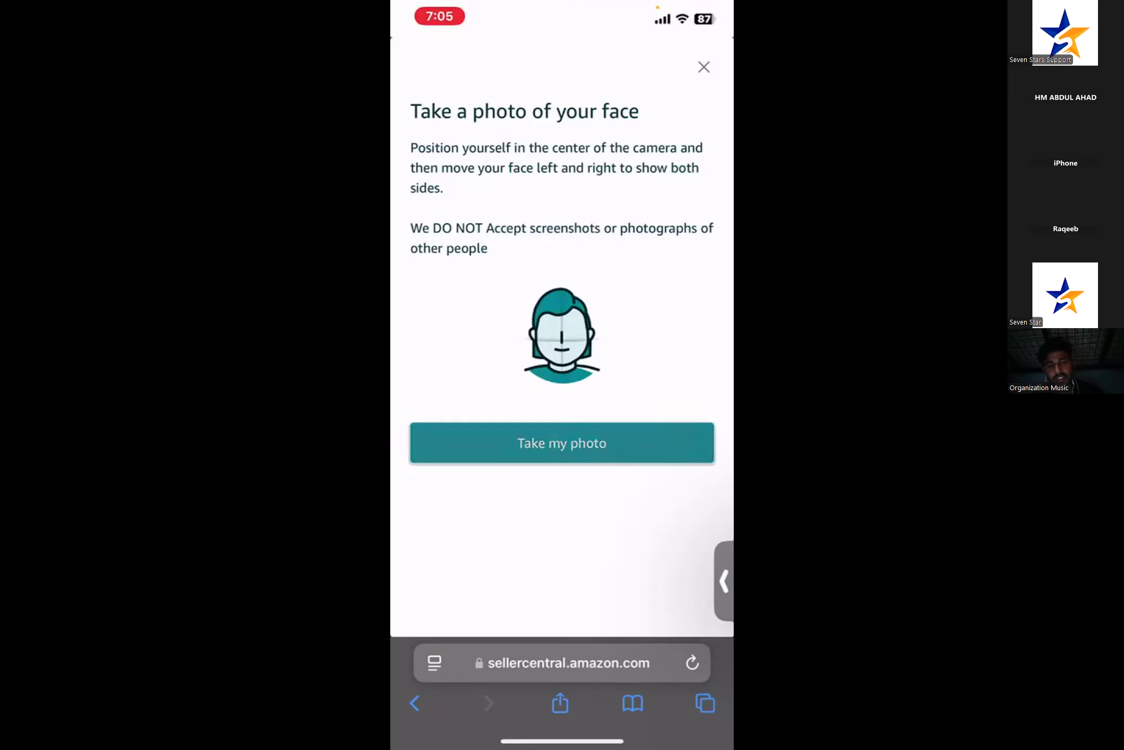